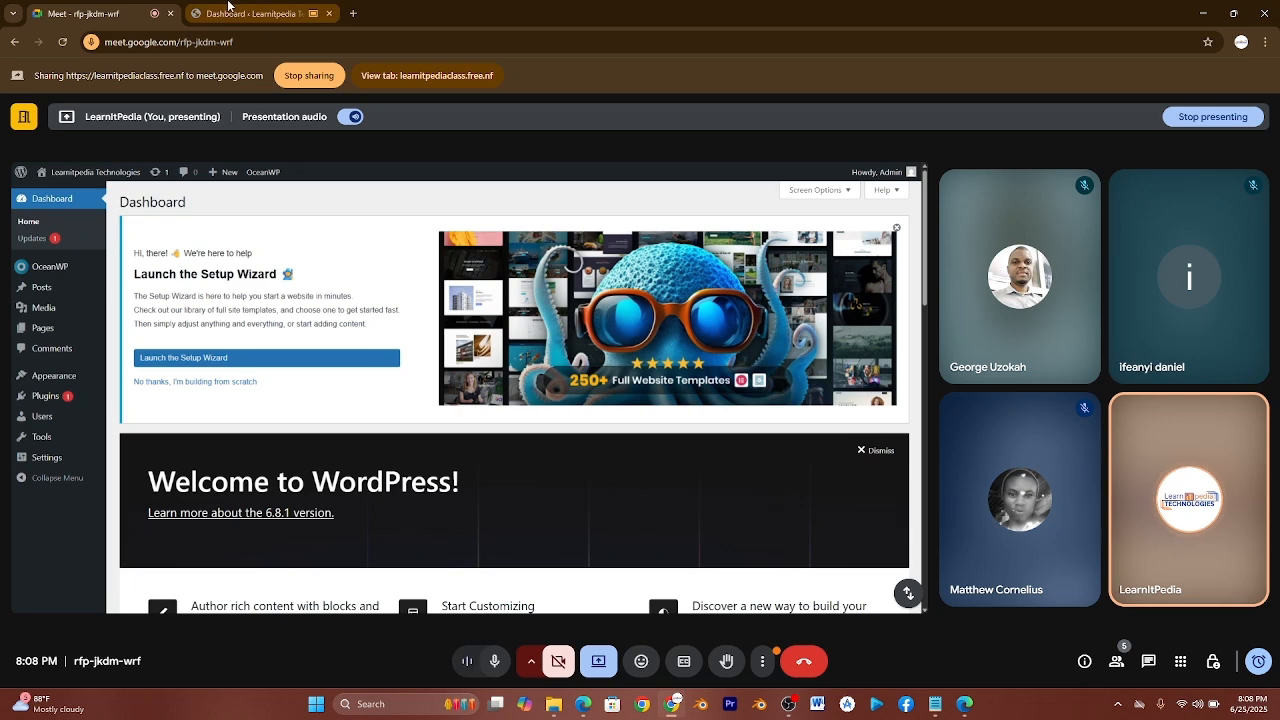
Open the My Blog WordPress site in a new browser tab.
click(354, 15)
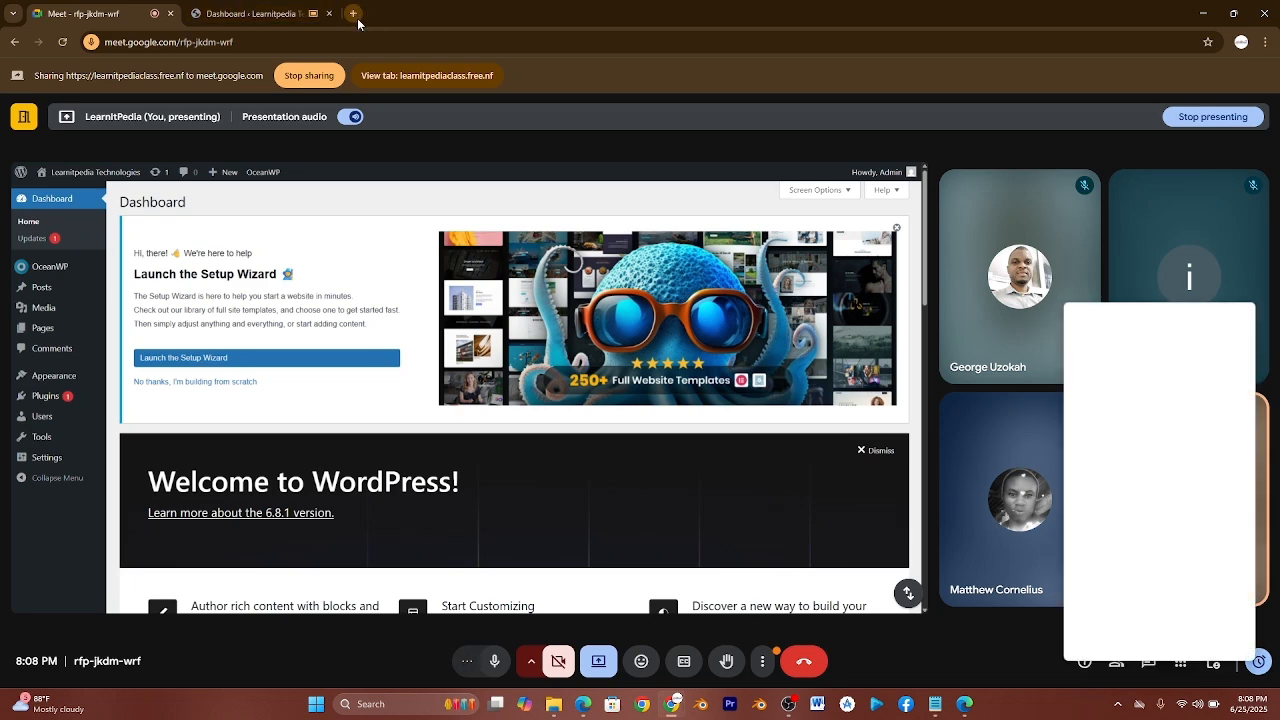
click(367, 36)
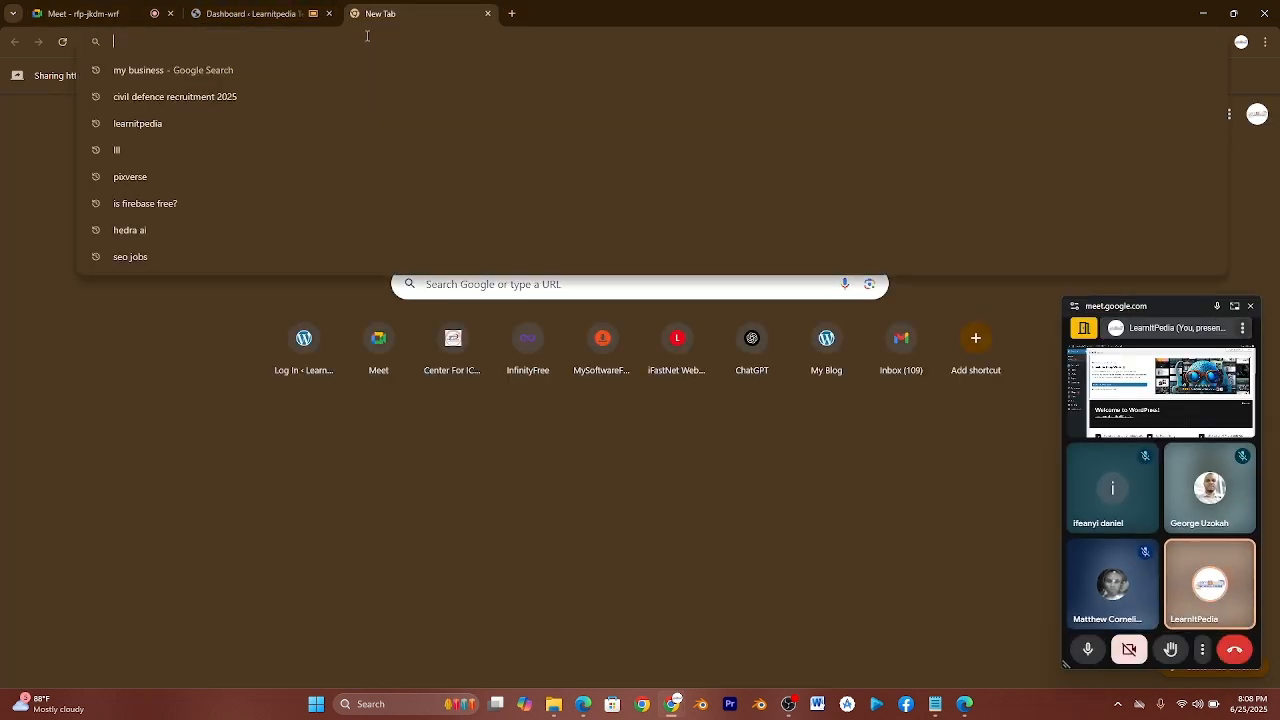
text(uzok)
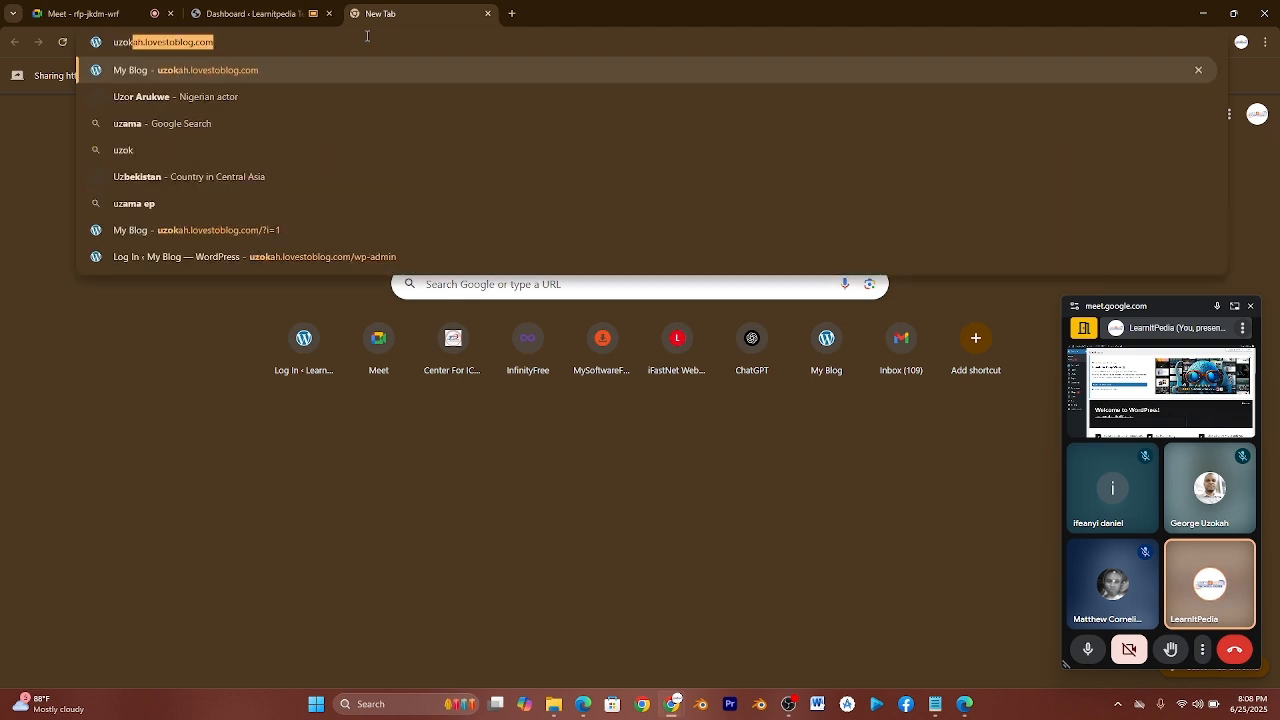
key(Return)
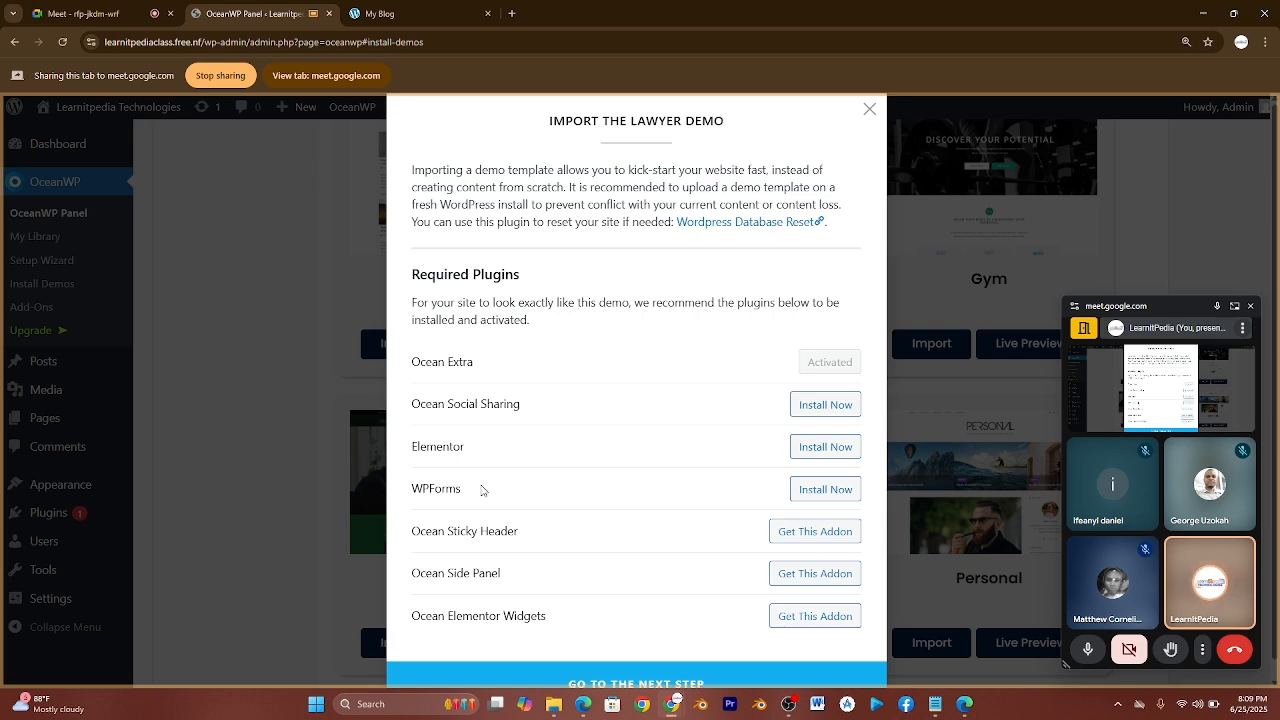
Close the Lawyer demo import window and open punchng.com in a new browser tab.
click(866, 115)
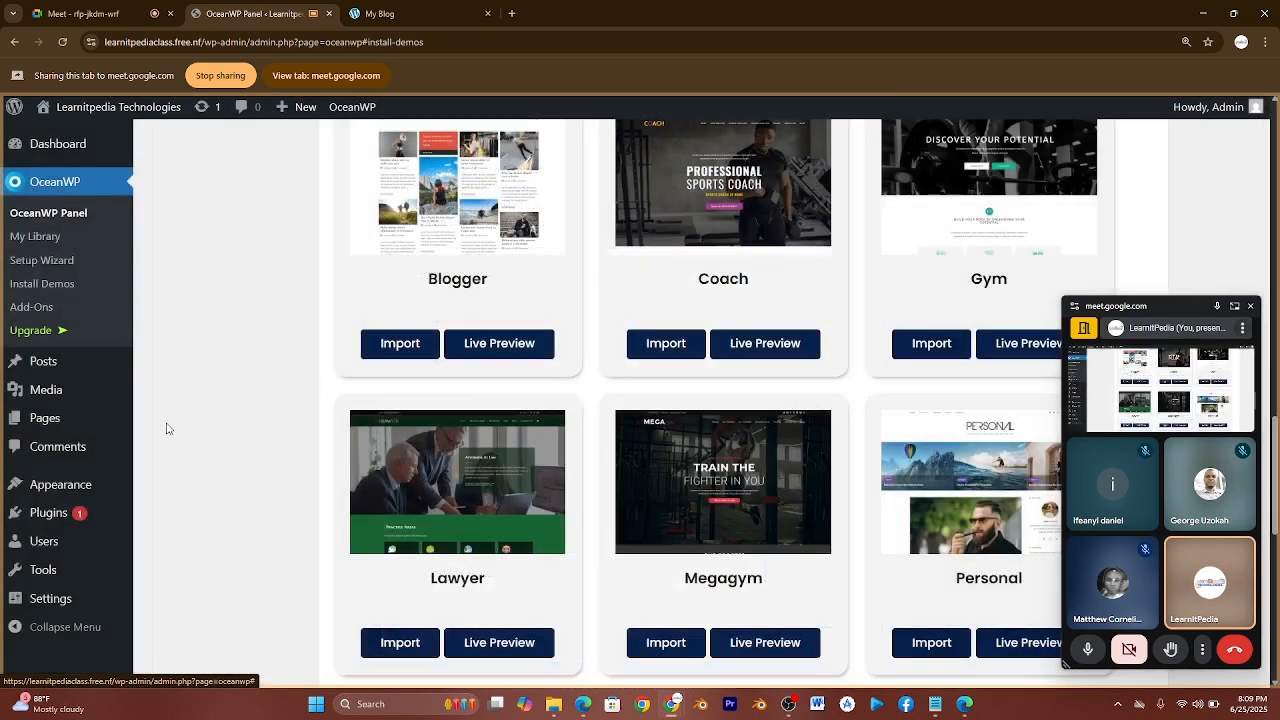
mouse_move(45, 495)
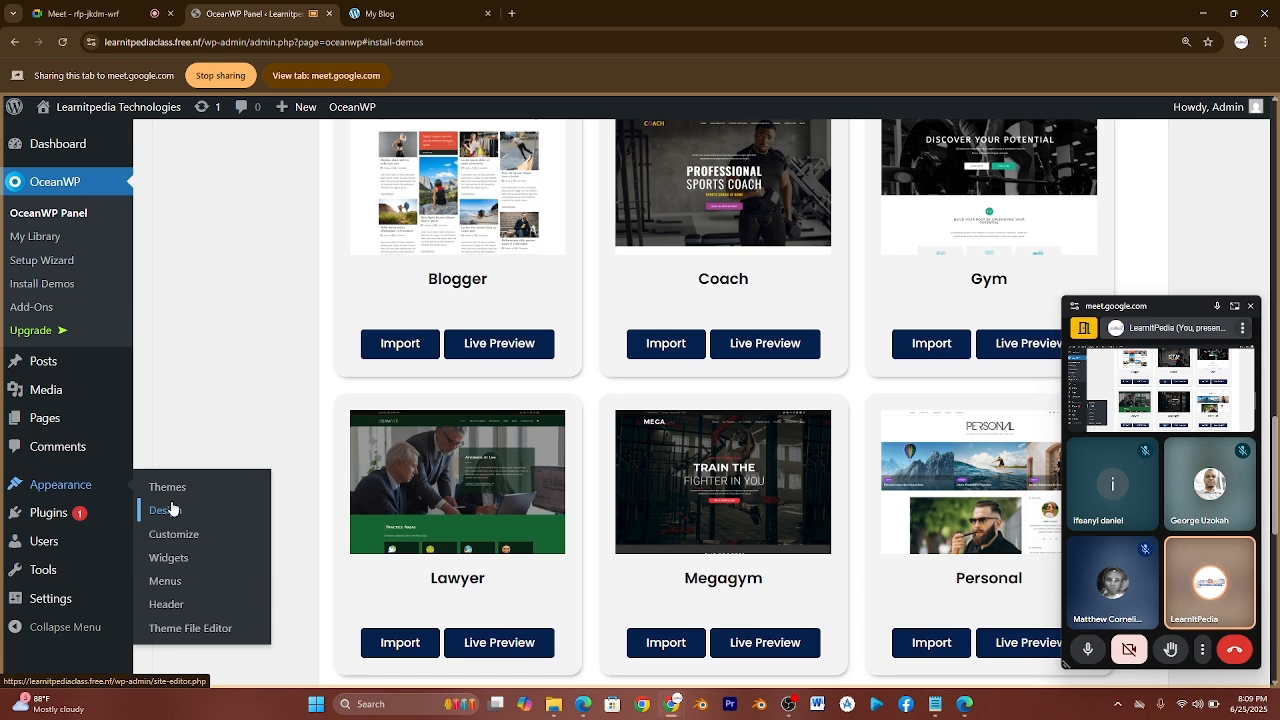
click(512, 14)
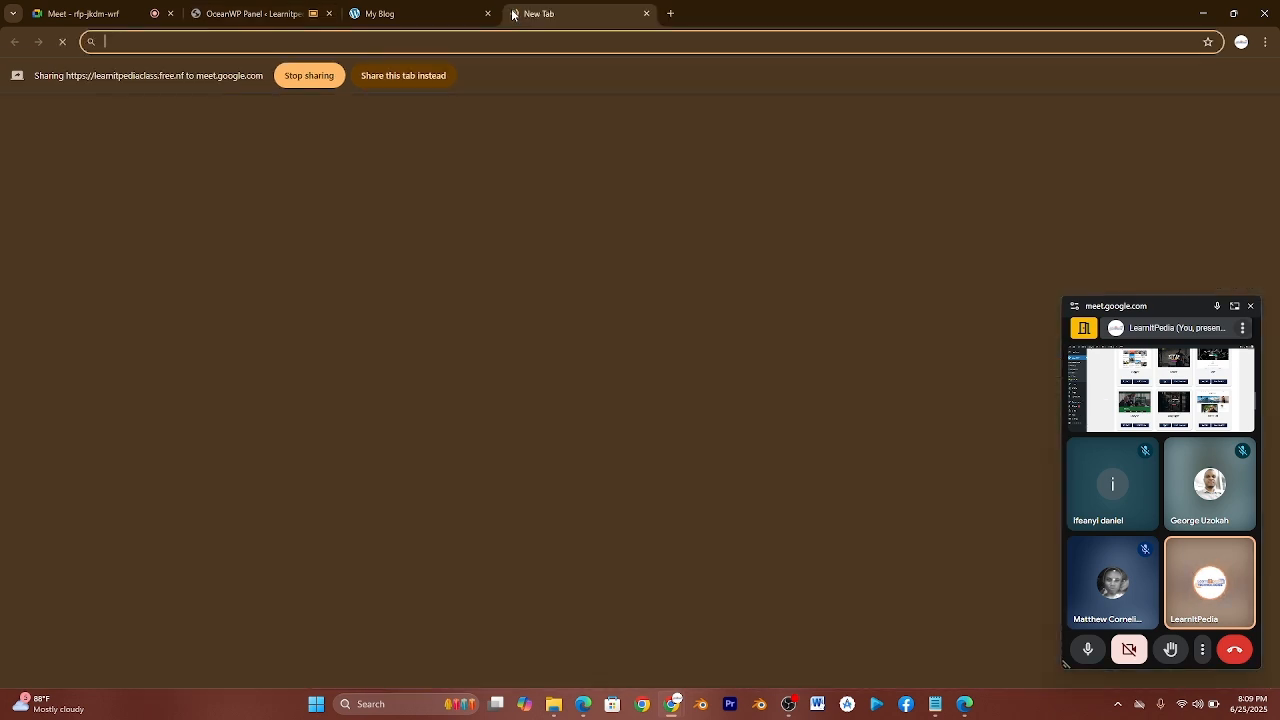
text(punch)
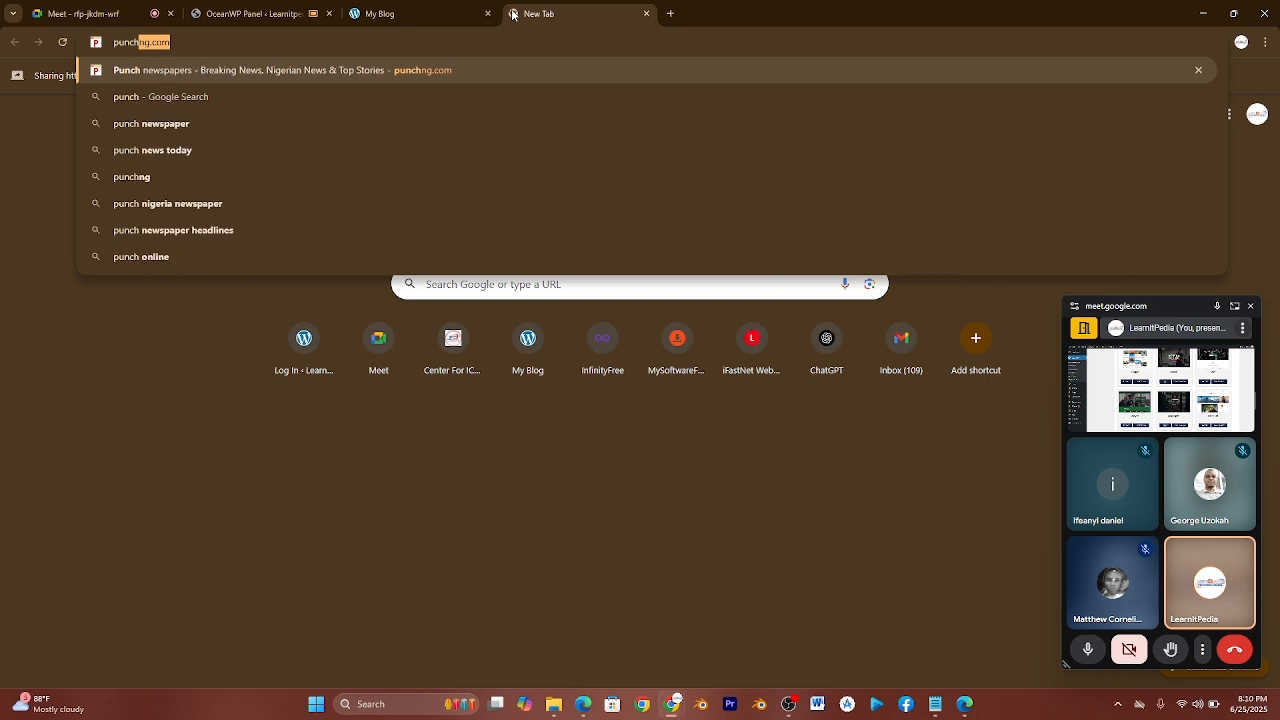
key(Return)
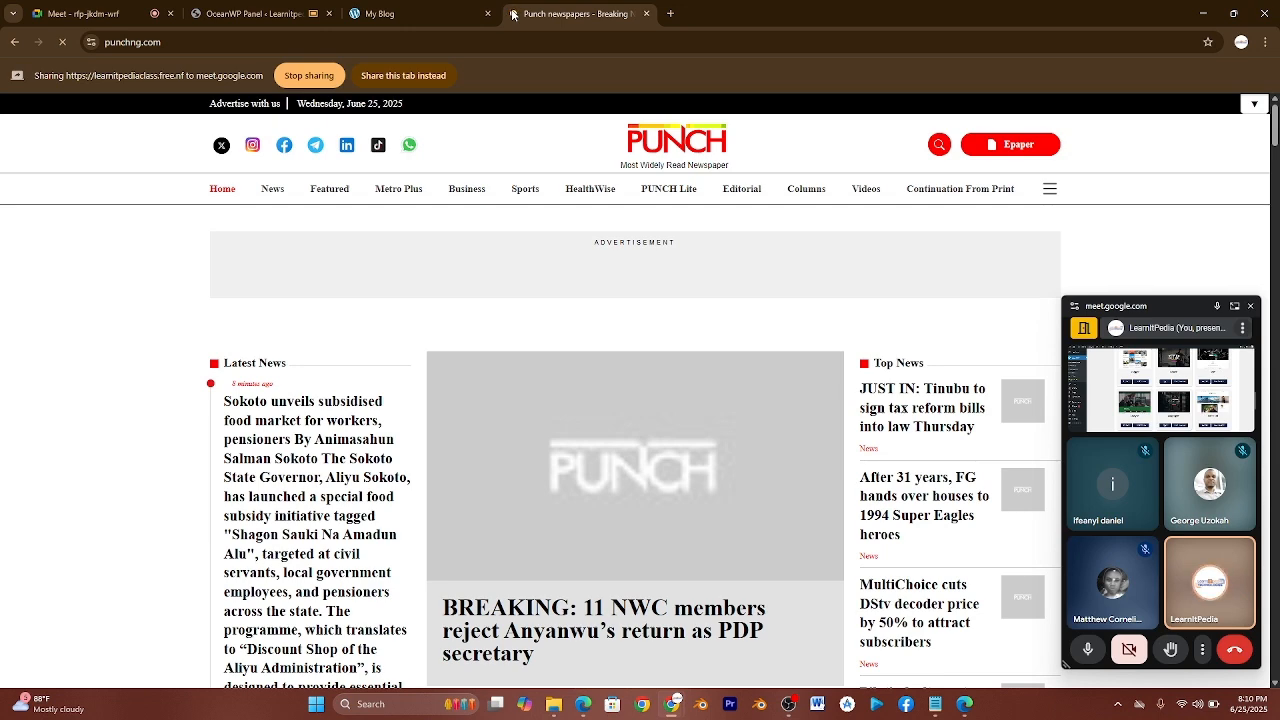
Switch the meeting's screen share from the OceanWP page to the Punch newspaper tab.
click(273, 12)
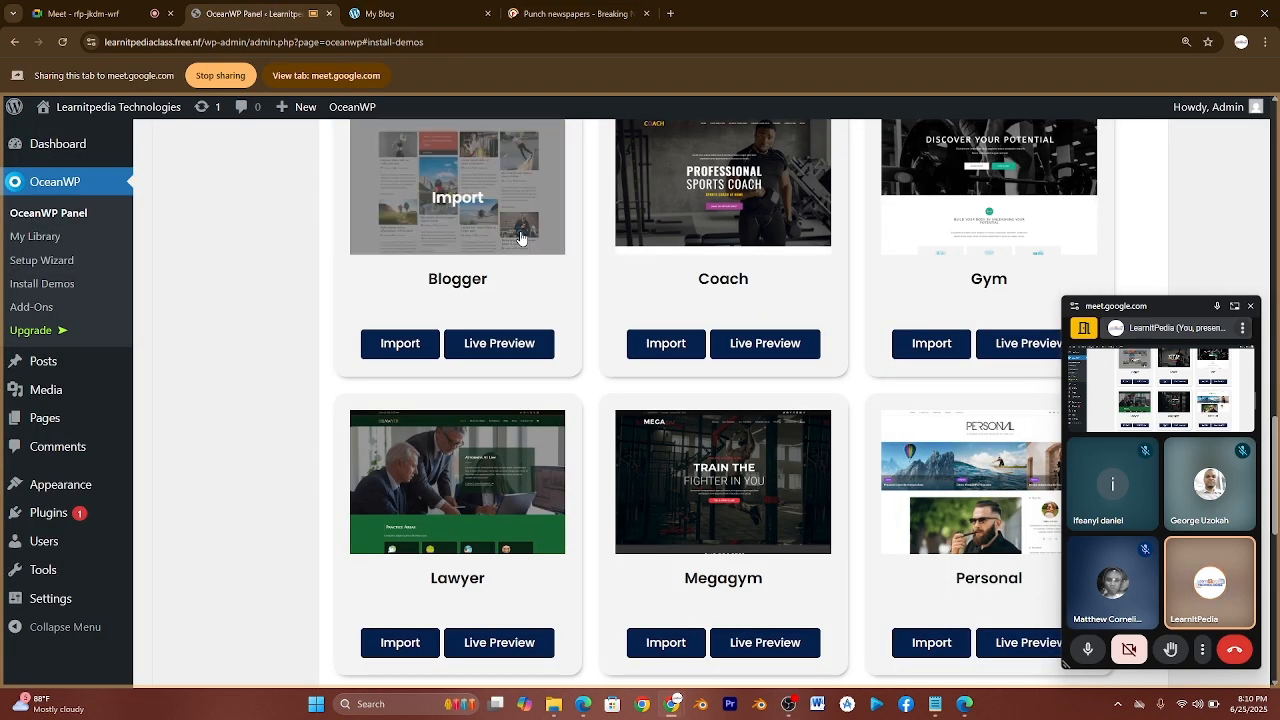
scroll(521, 238, up, 3)
click(553, 13)
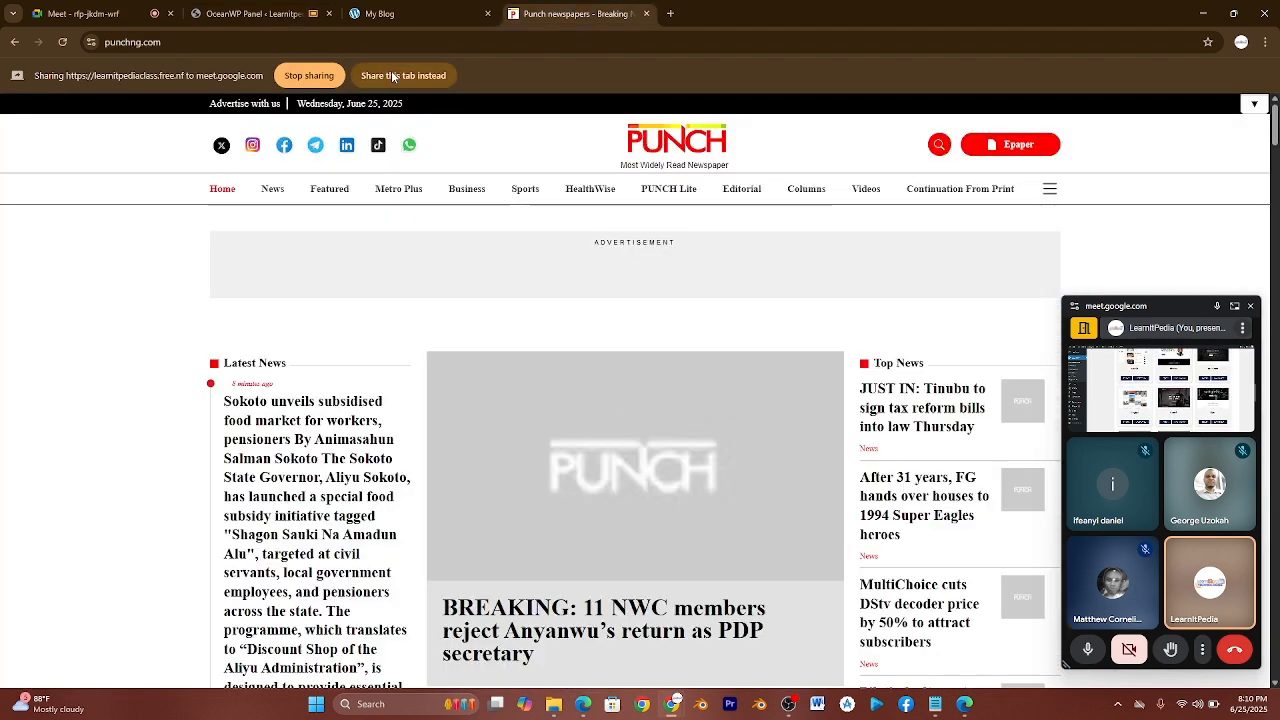
click(393, 76)
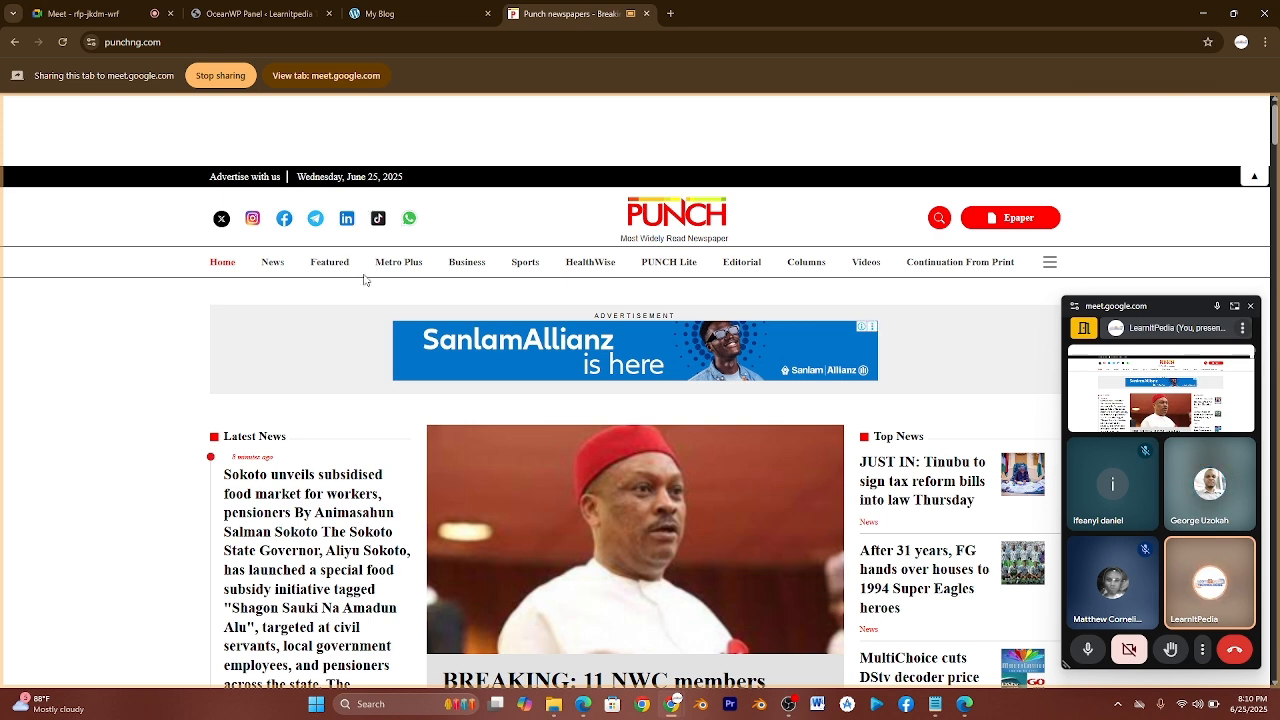
Enlarge the Punch homepage to examine the categories in its navigation menu.
key(ctrl+plus)
key(ctrl+plus)
key(ctrl+plus)
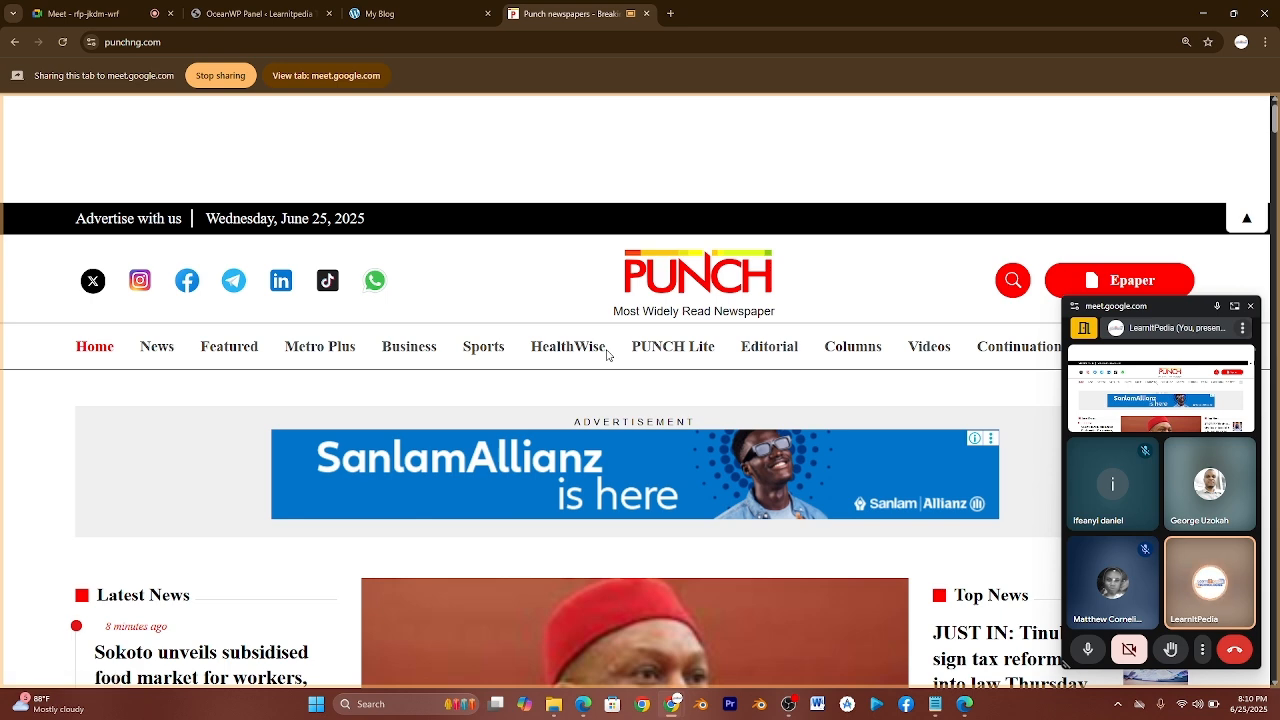
key(ctrl+plus)
key(ctrl+plus)
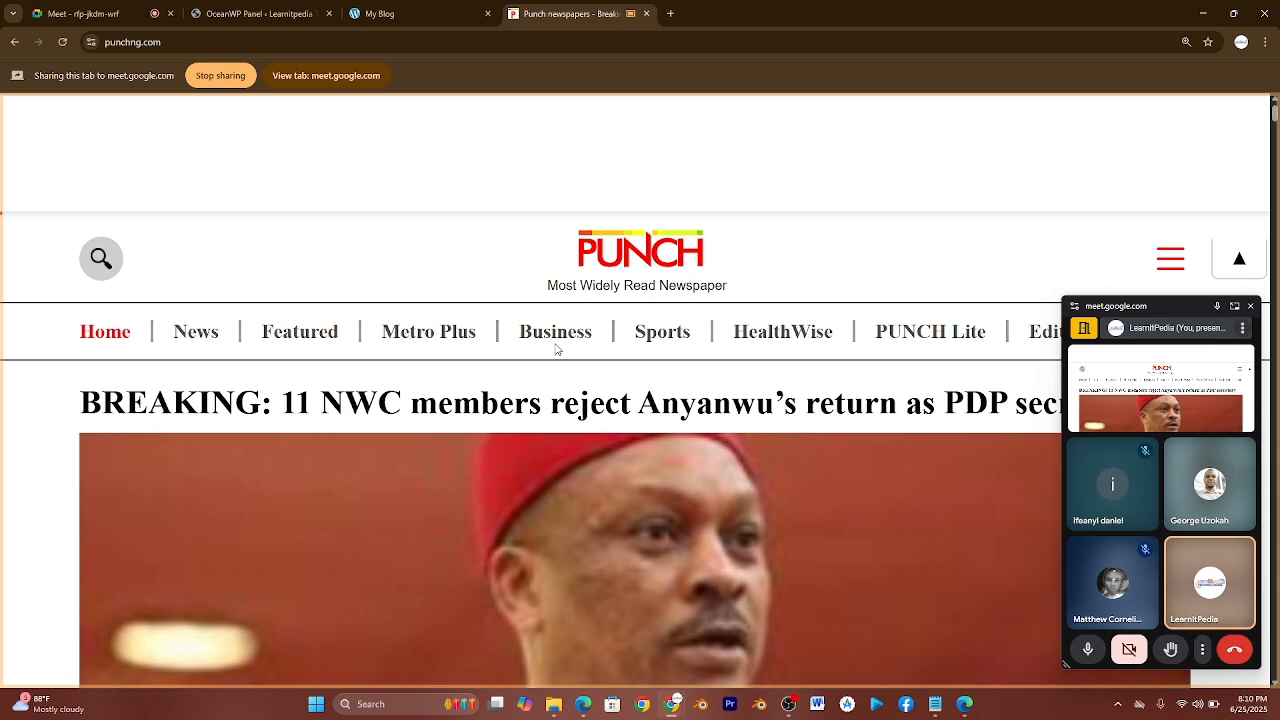
key(ctrl+plus)
key(ctrl+plus)
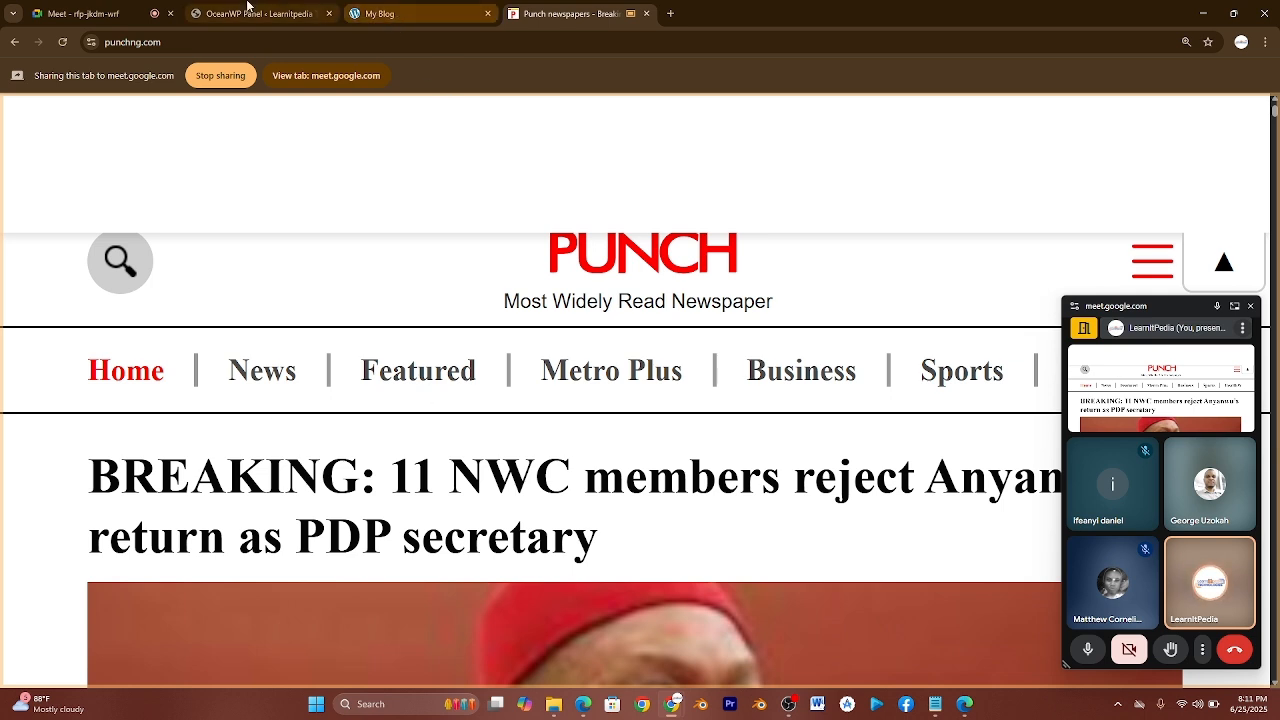
Return to the OceanWP demo templates page and share that tab in the meeting instead of the Punch site.
click(244, 8)
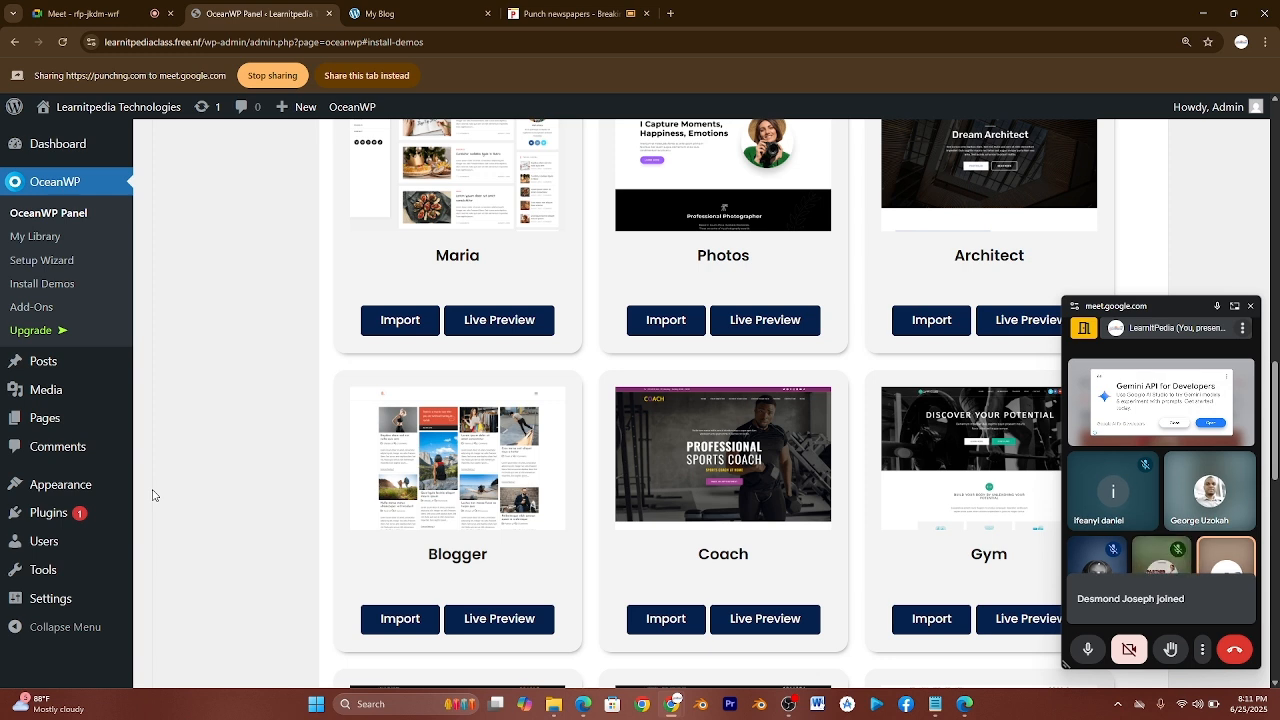
mouse_move(92, 492)
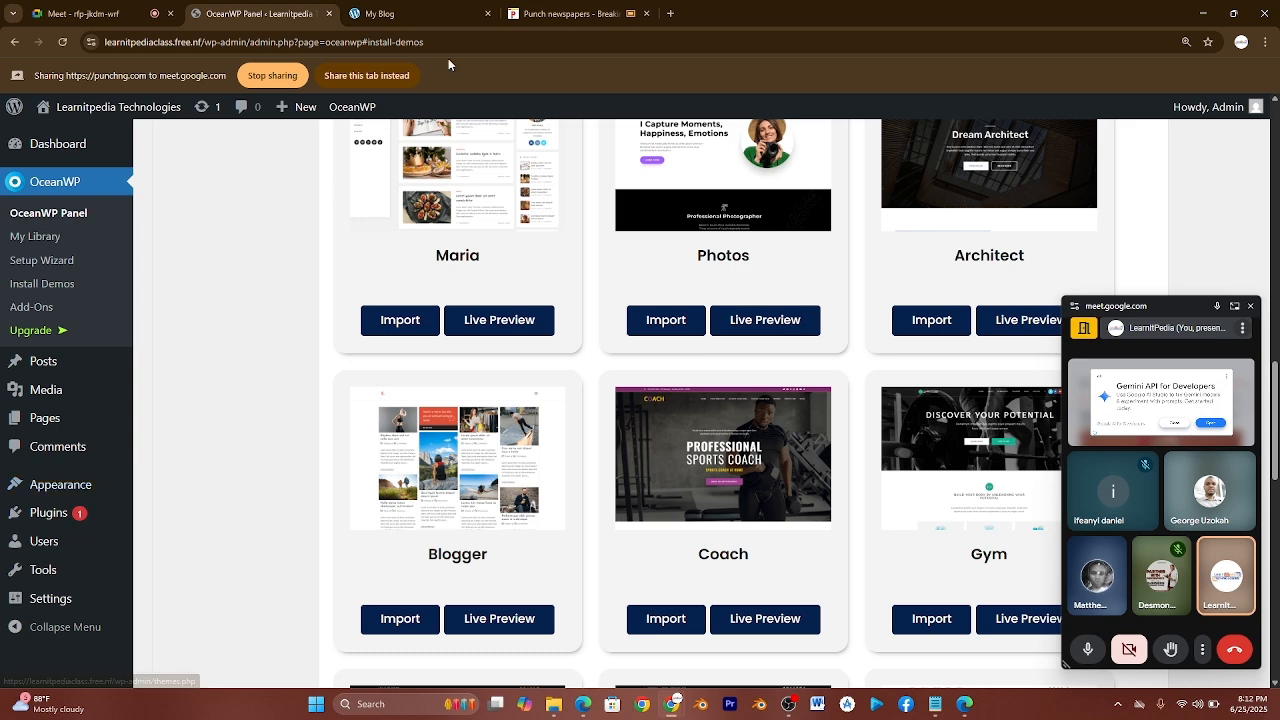
click(560, 13)
click(706, 530)
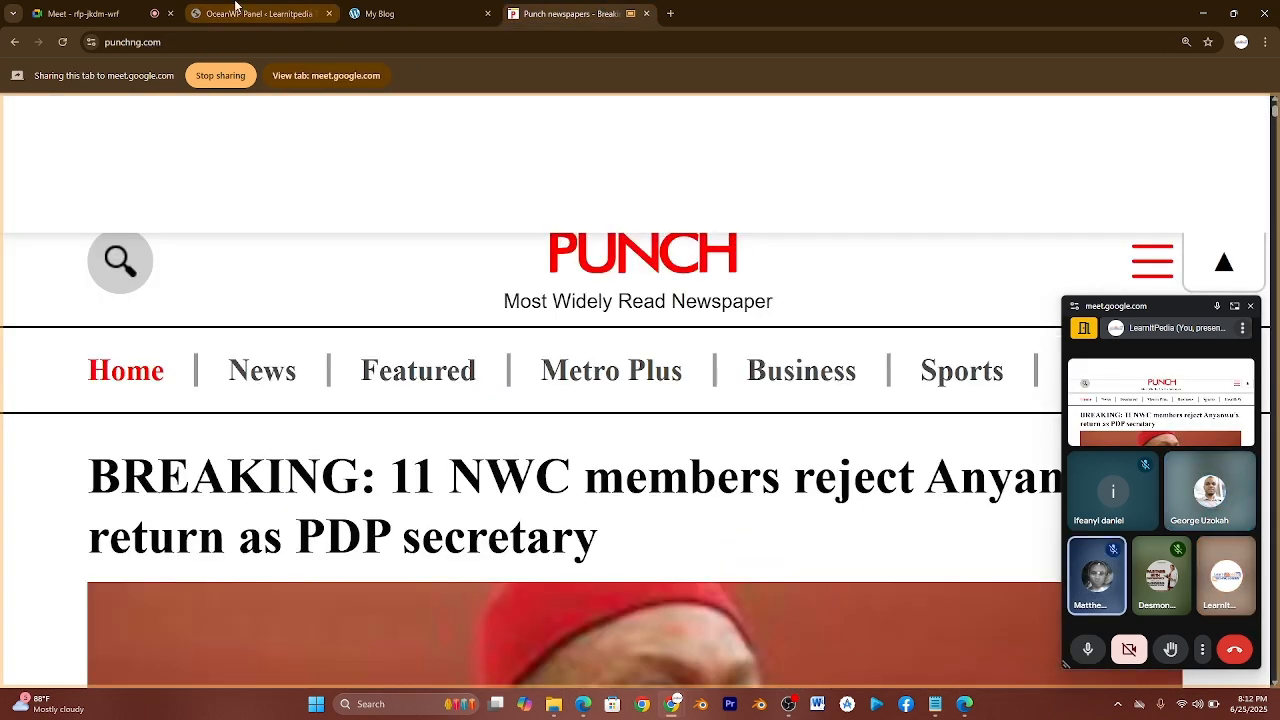
click(373, 12)
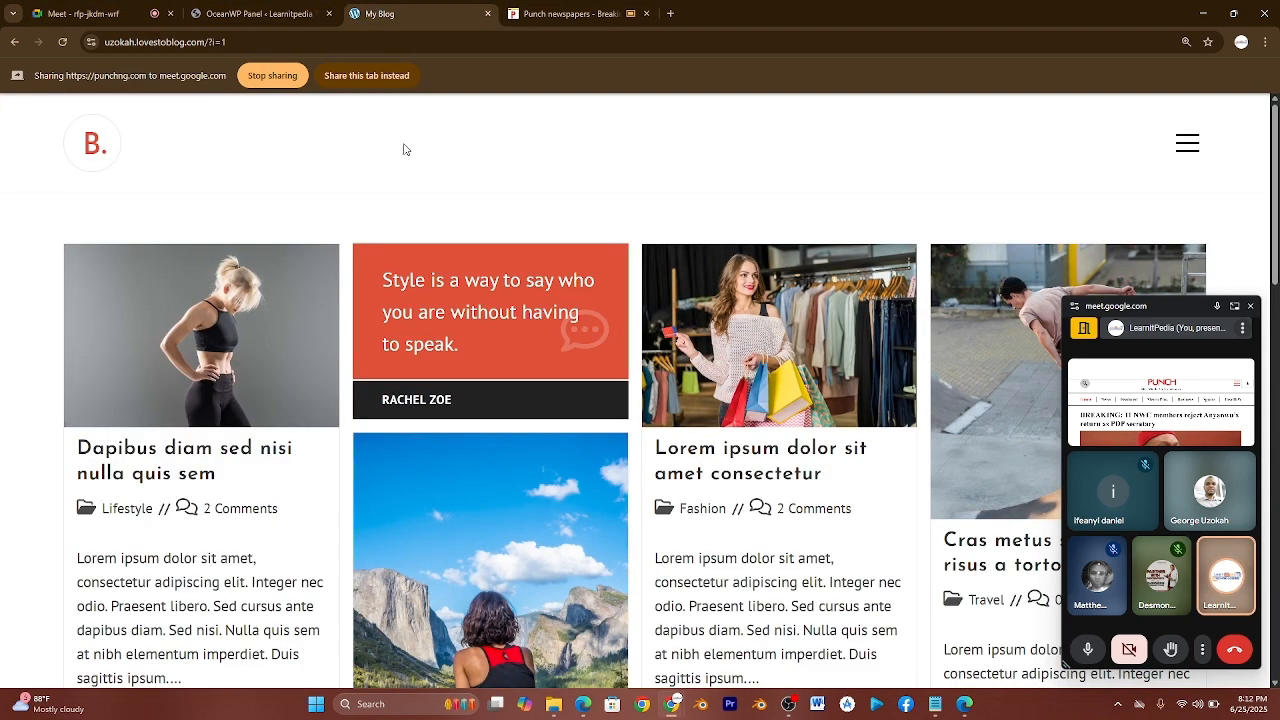
click(198, 10)
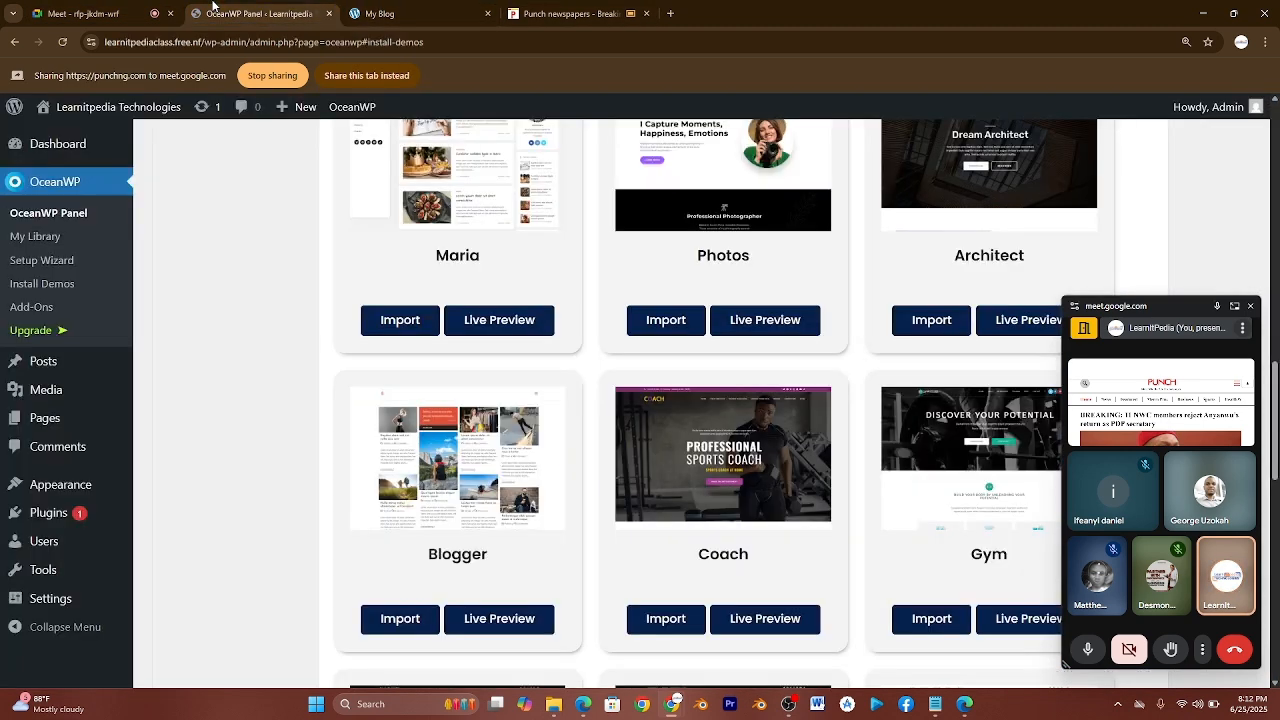
click(350, 76)
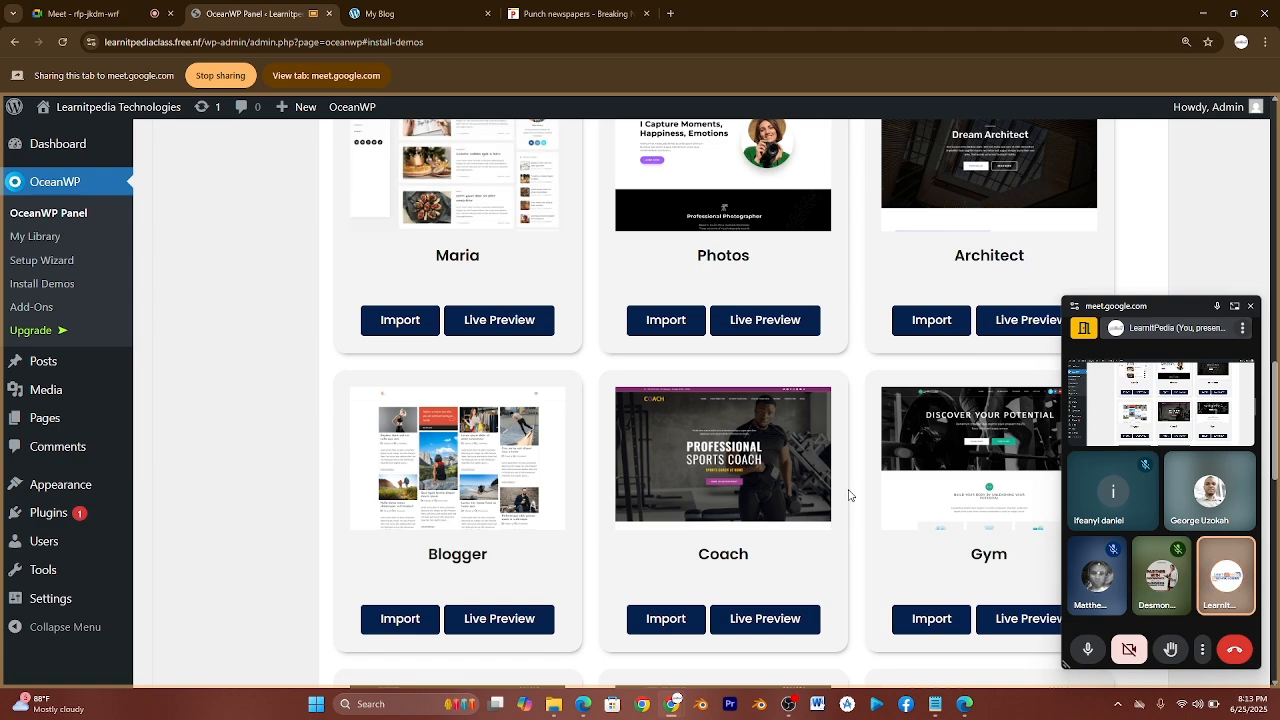
Enlarge the OceanWP demo templates page to 250% and browse to the Coach and Gym templates.
ctrl+scroll(786, 480, up, 5)
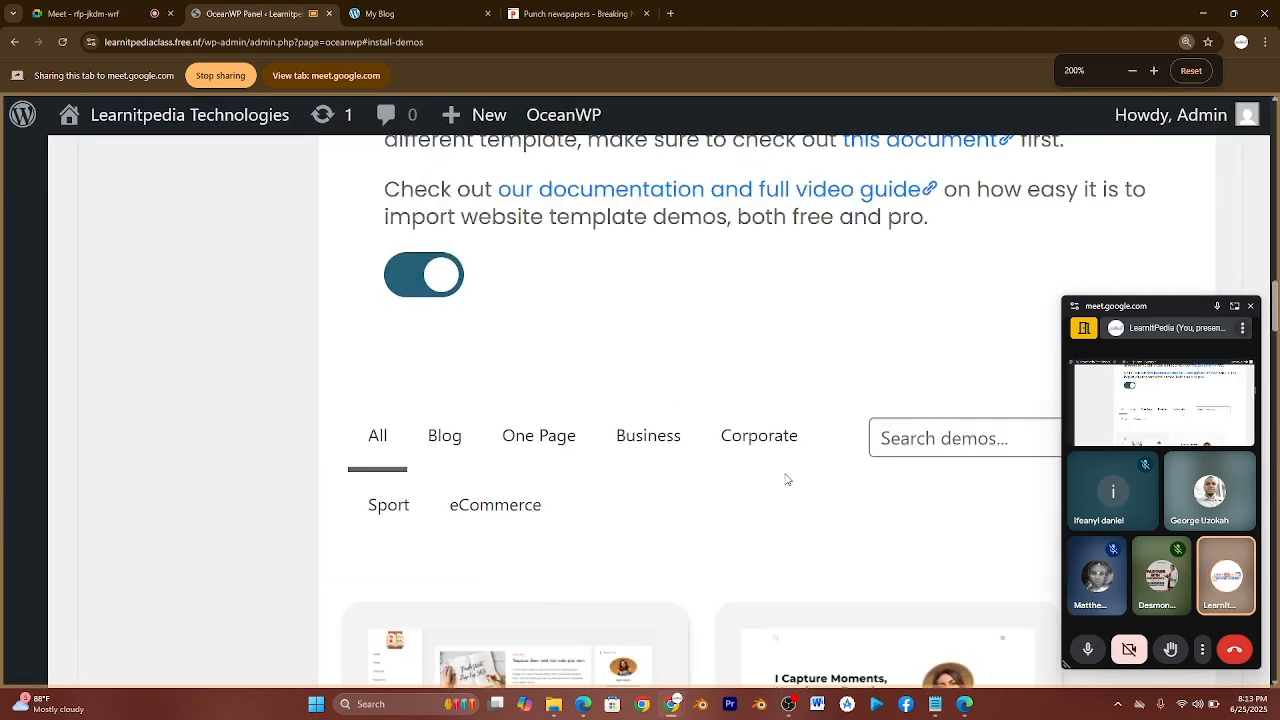
scroll(786, 480, down, 10)
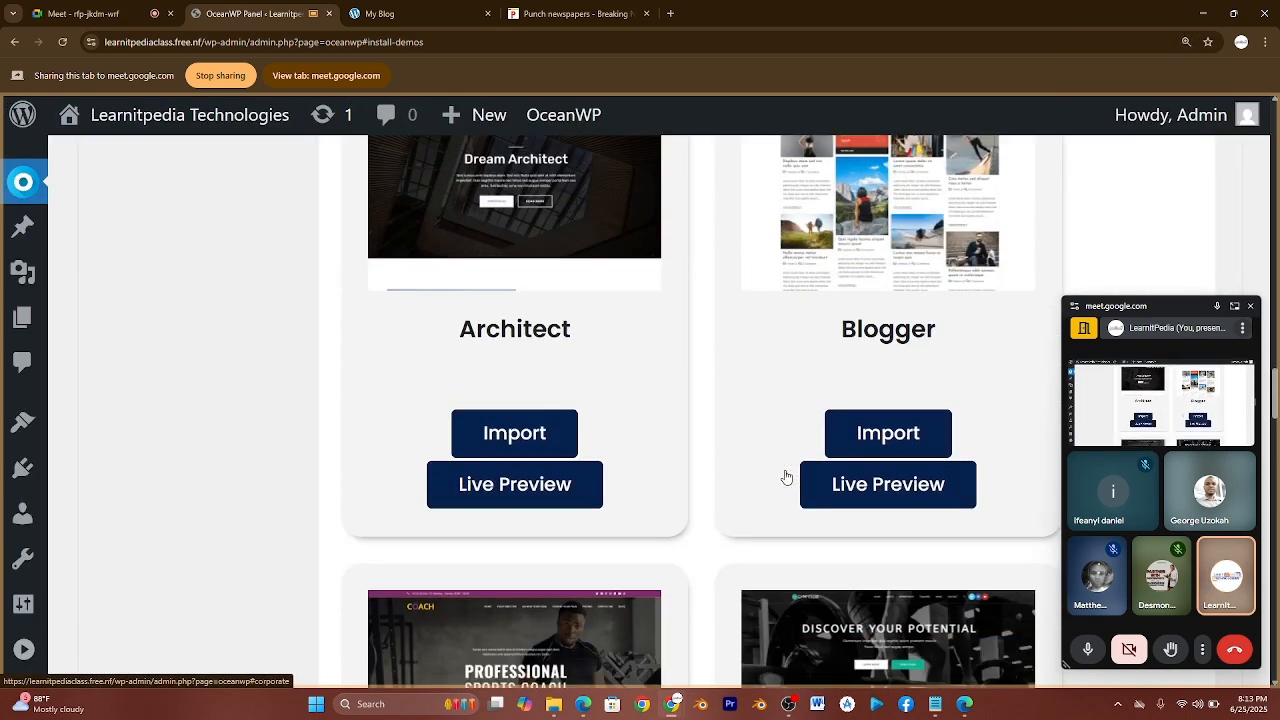
scroll(786, 477, down, 3)
ctrl+scroll(519, 394, up, 1)
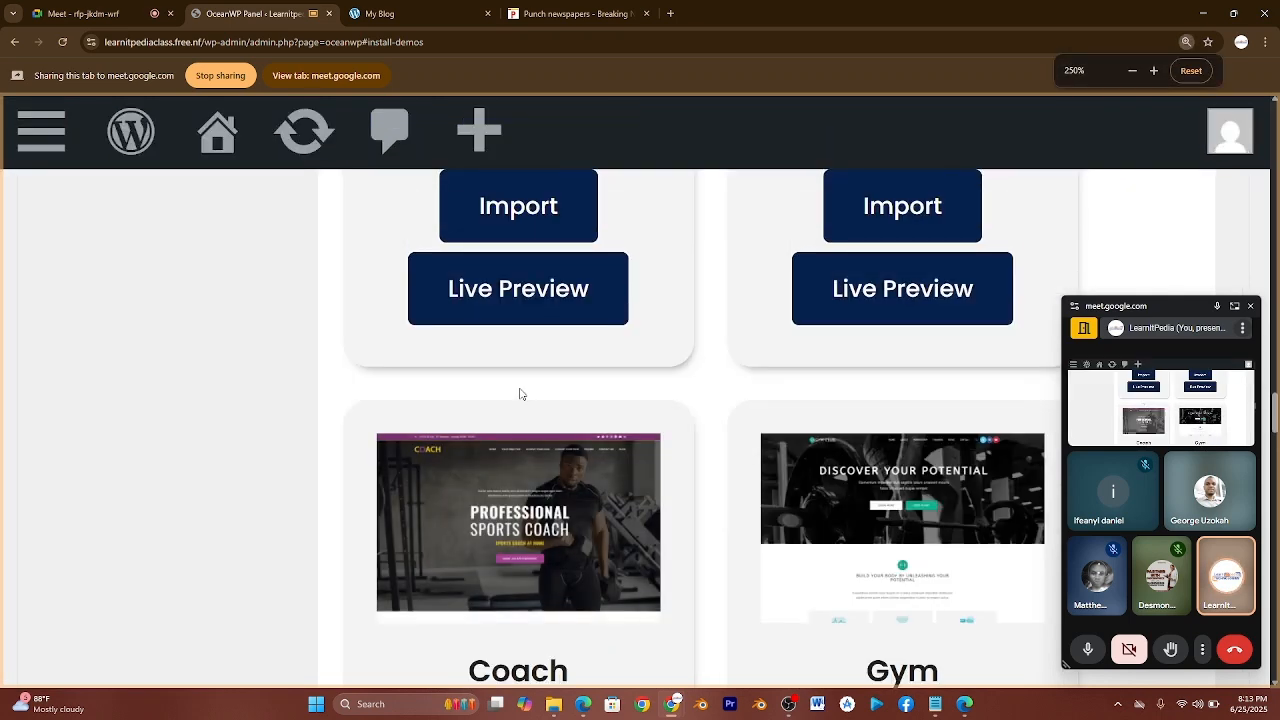
scroll(519, 394, down, 1)
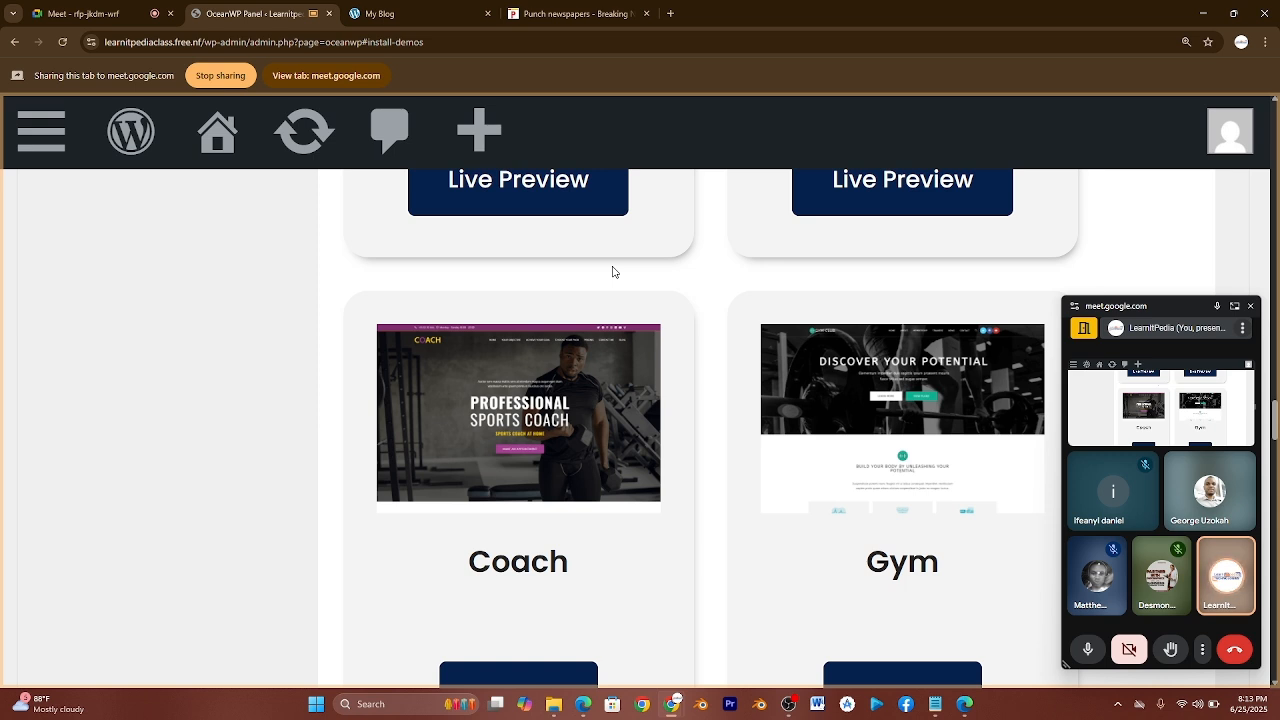
Return to the Punch homepage and examine its lead story and news columns at a smaller page zoom.
click(545, 12)
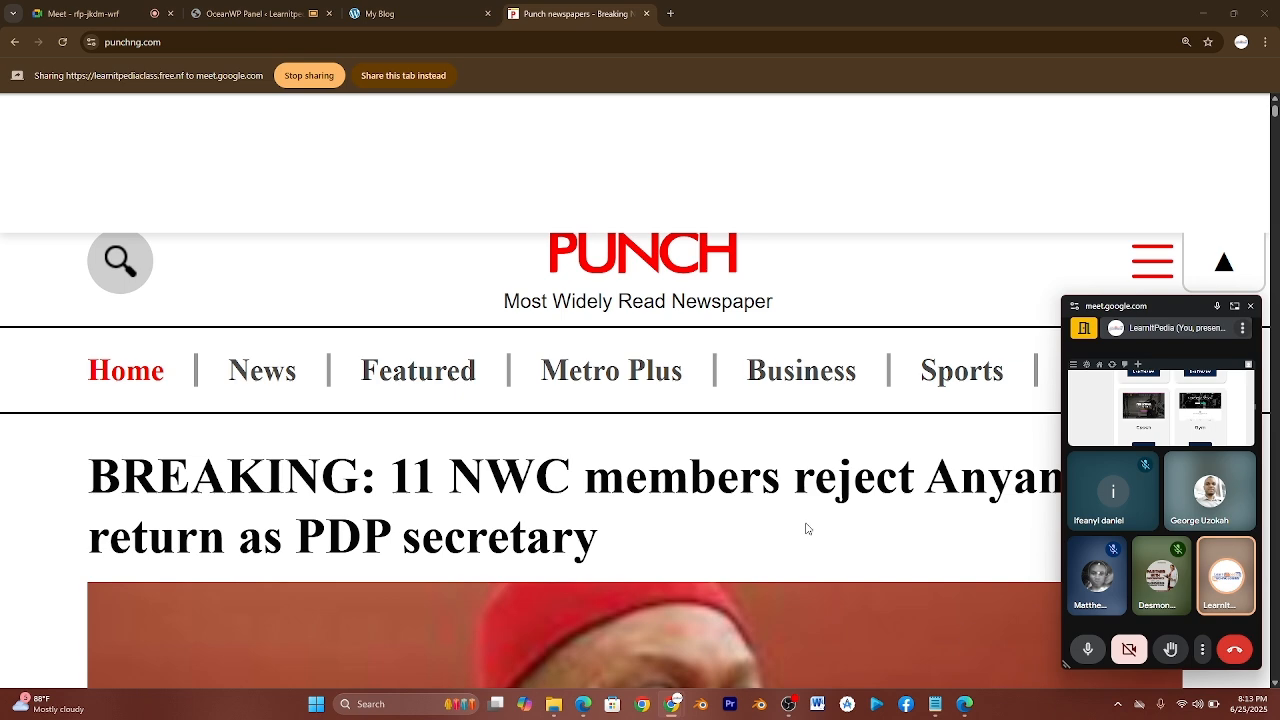
scroll(807, 529, down, 1)
scroll(807, 529, down, 2)
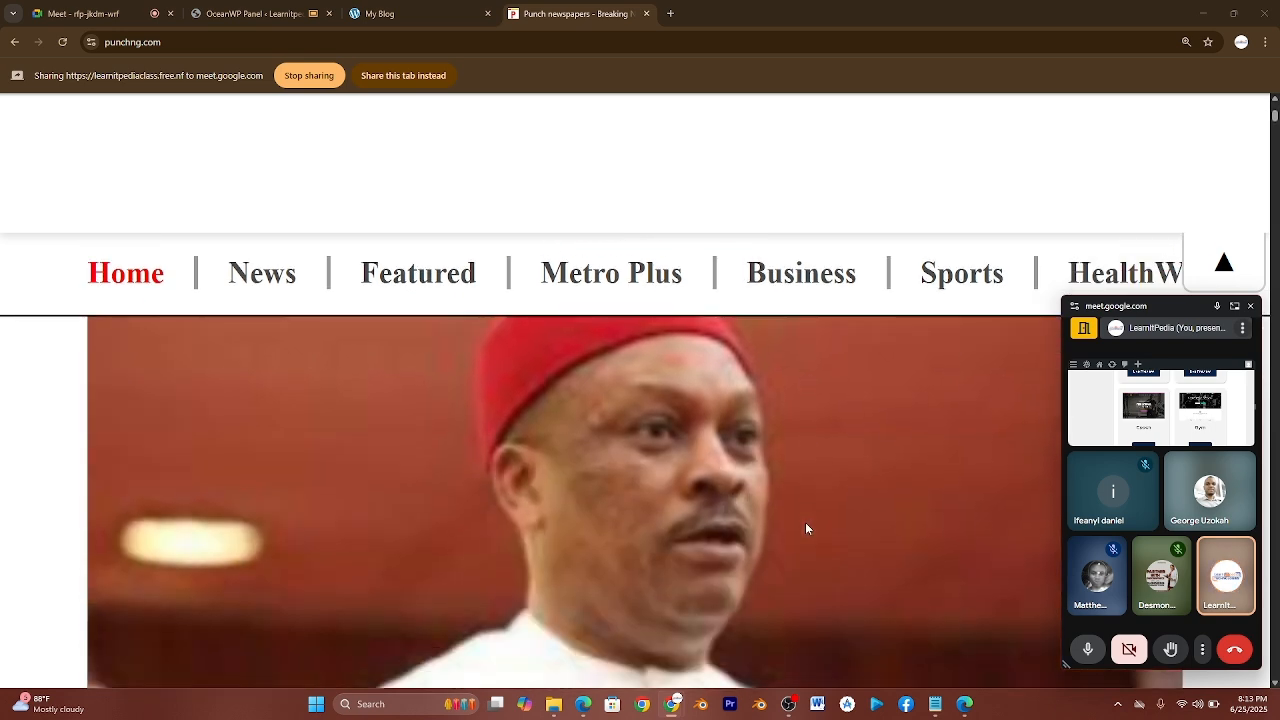
scroll(805, 528, down, 4)
key(ctrl+minus)
key(ctrl+minus)
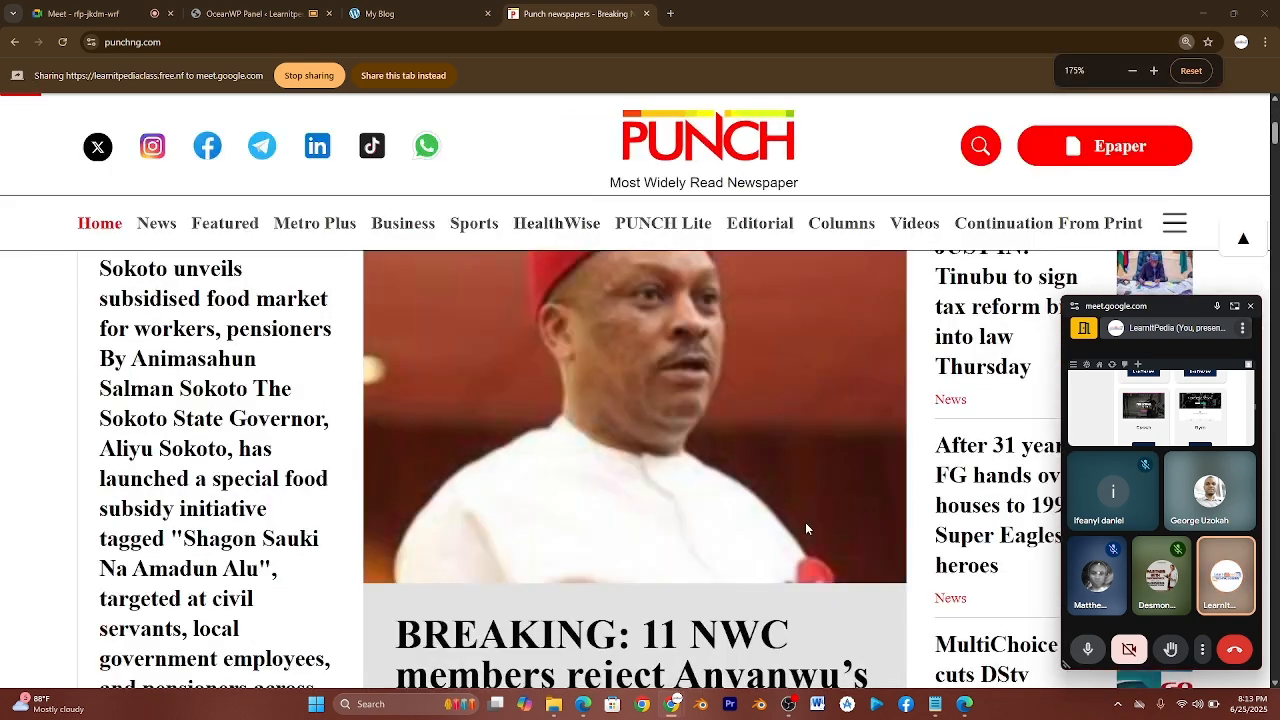
key(ctrl+minus)
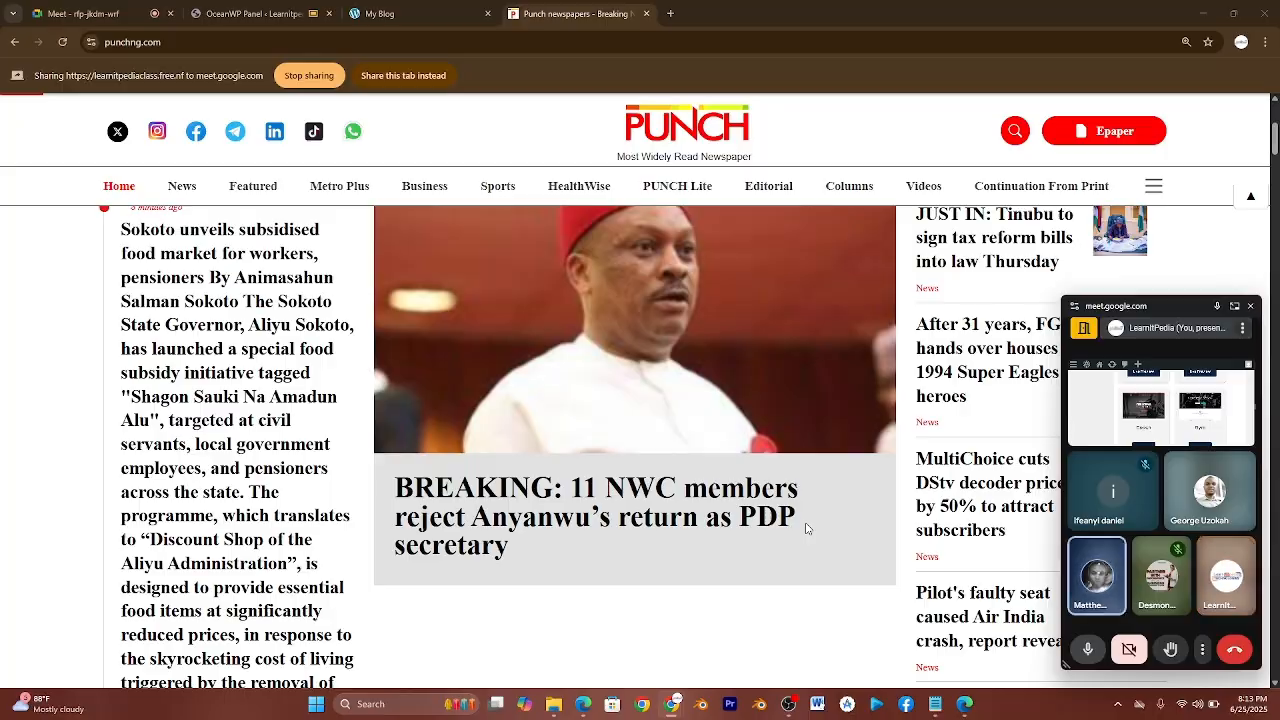
scroll(946, 668, up, 1)
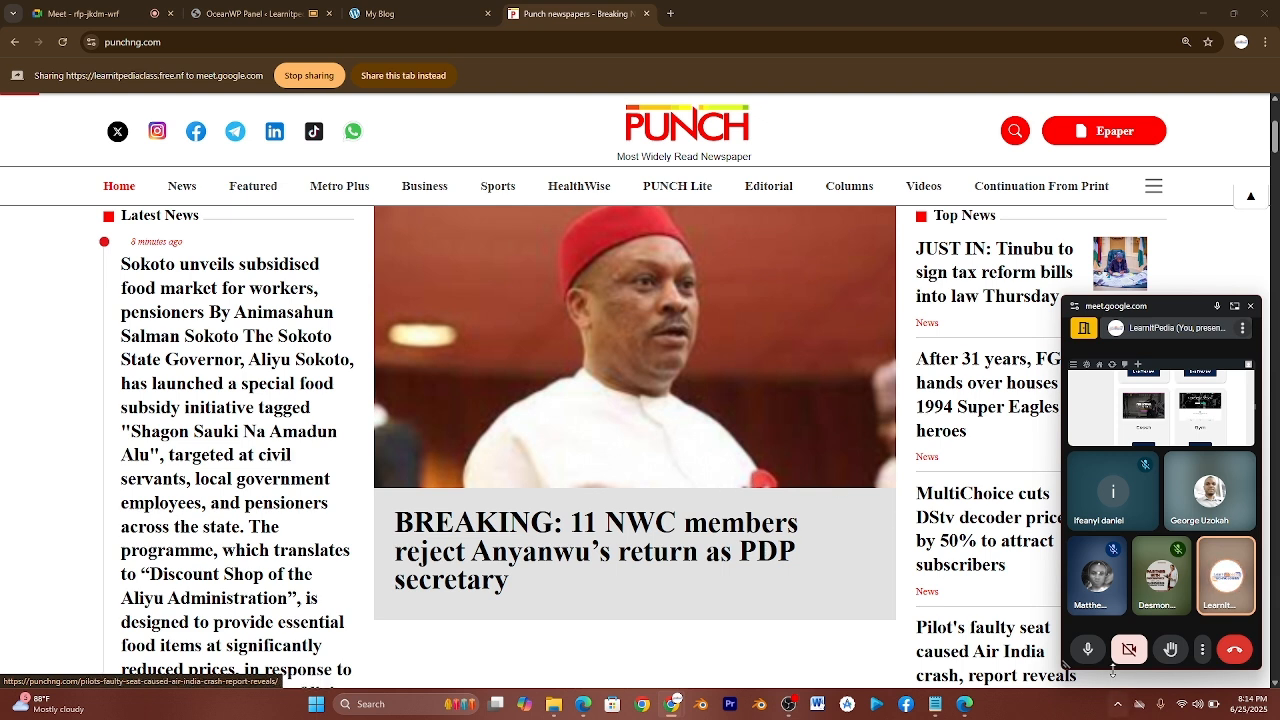
Mute the meeting microphone and turn it back on, twice.
click(1086, 649)
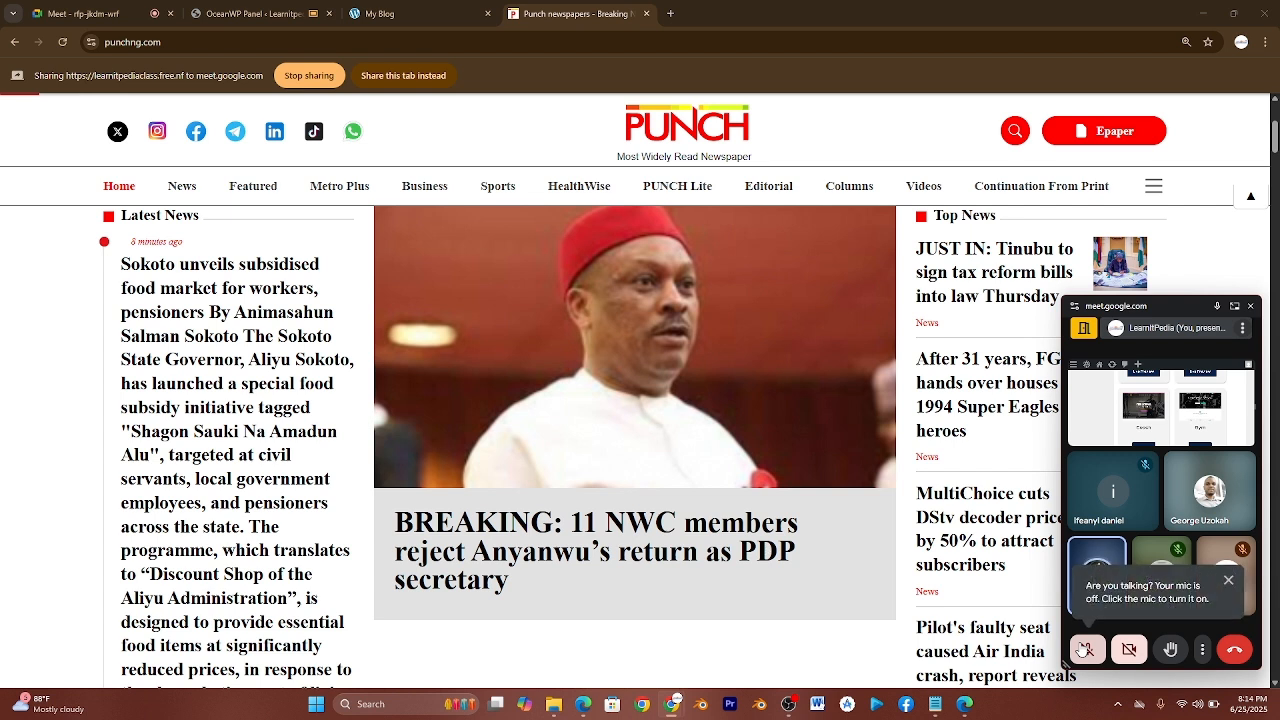
click(1085, 650)
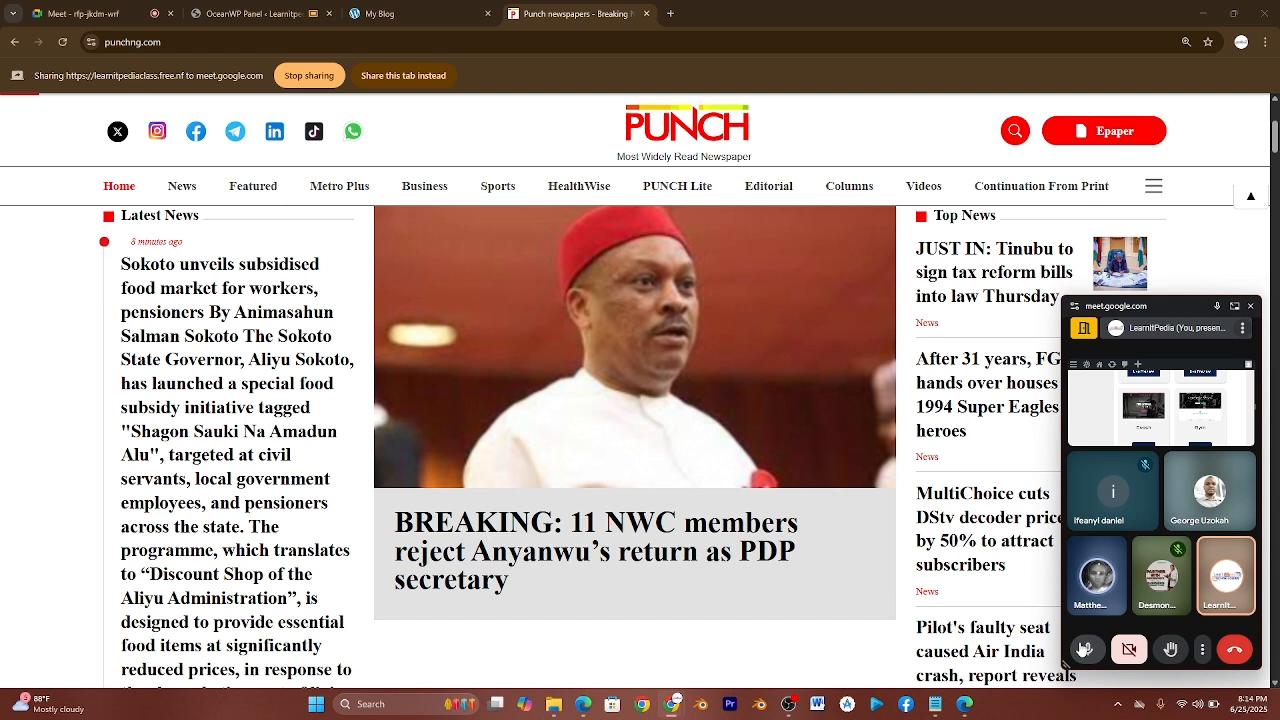
click(1083, 650)
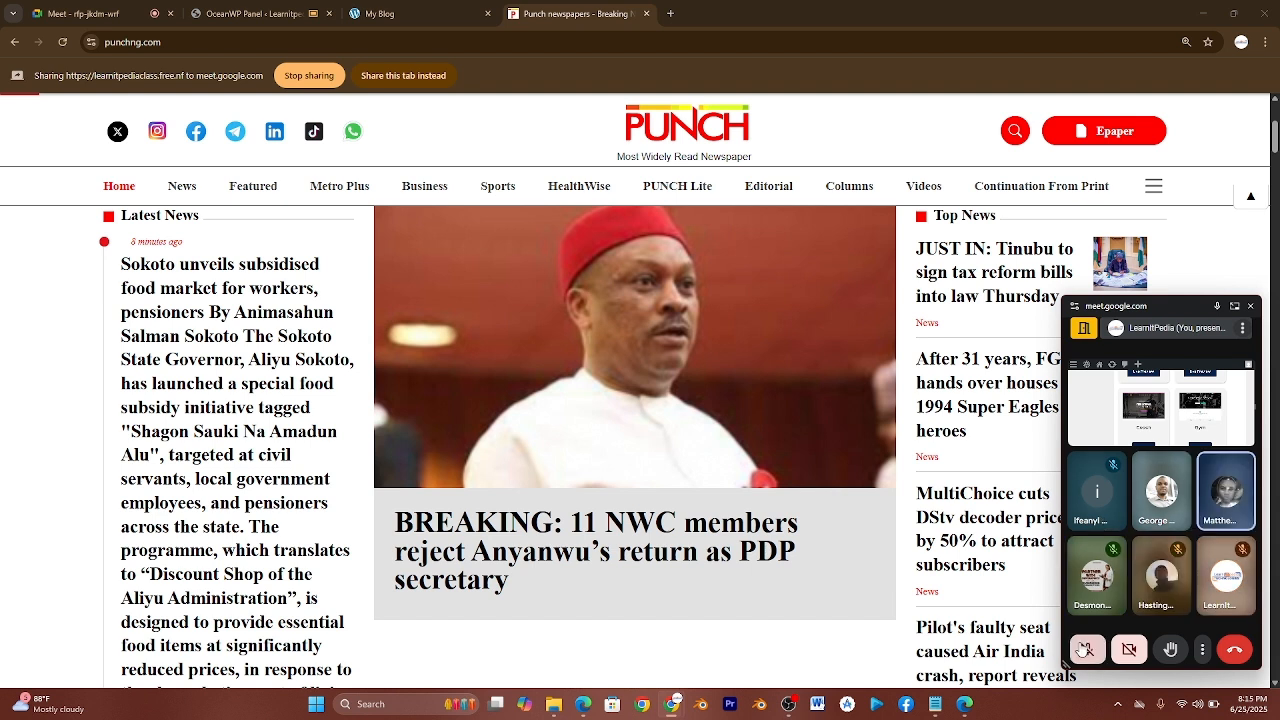
click(1083, 650)
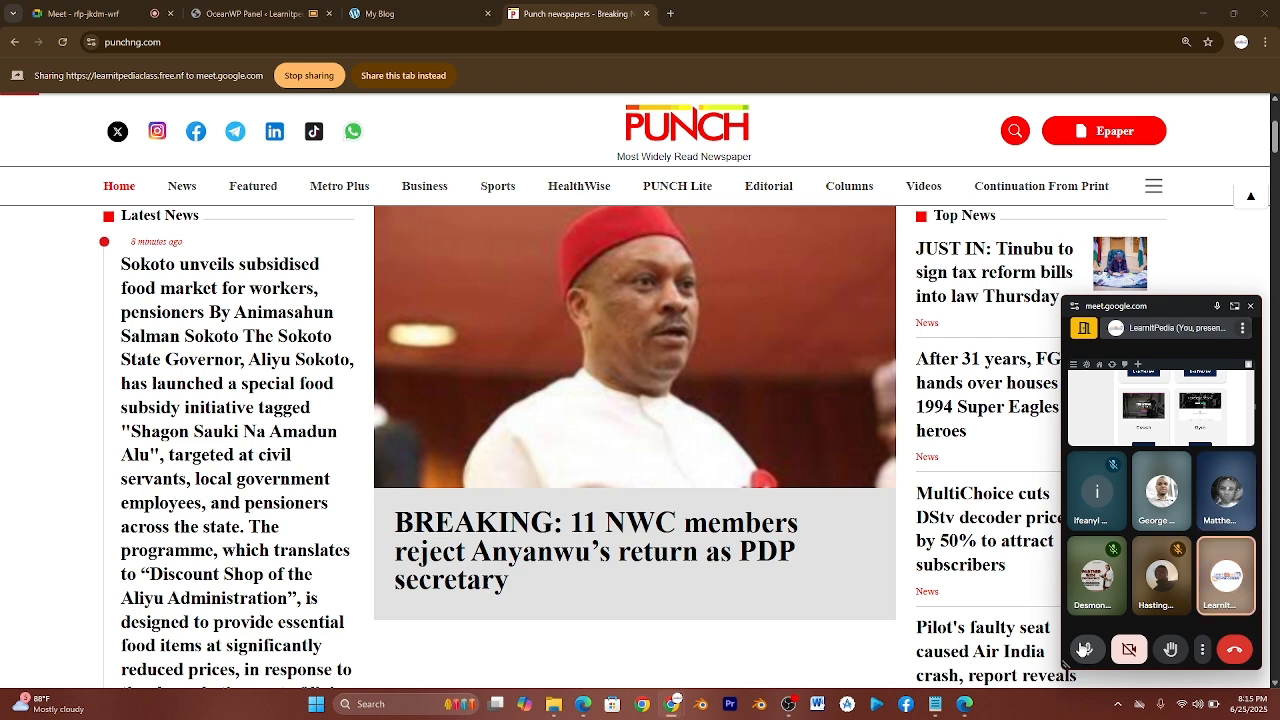
Check the sample blog, return to the OceanWP demo templates at a smaller page zoom, and browse to the Simple, Store and Travel templates.
click(420, 8)
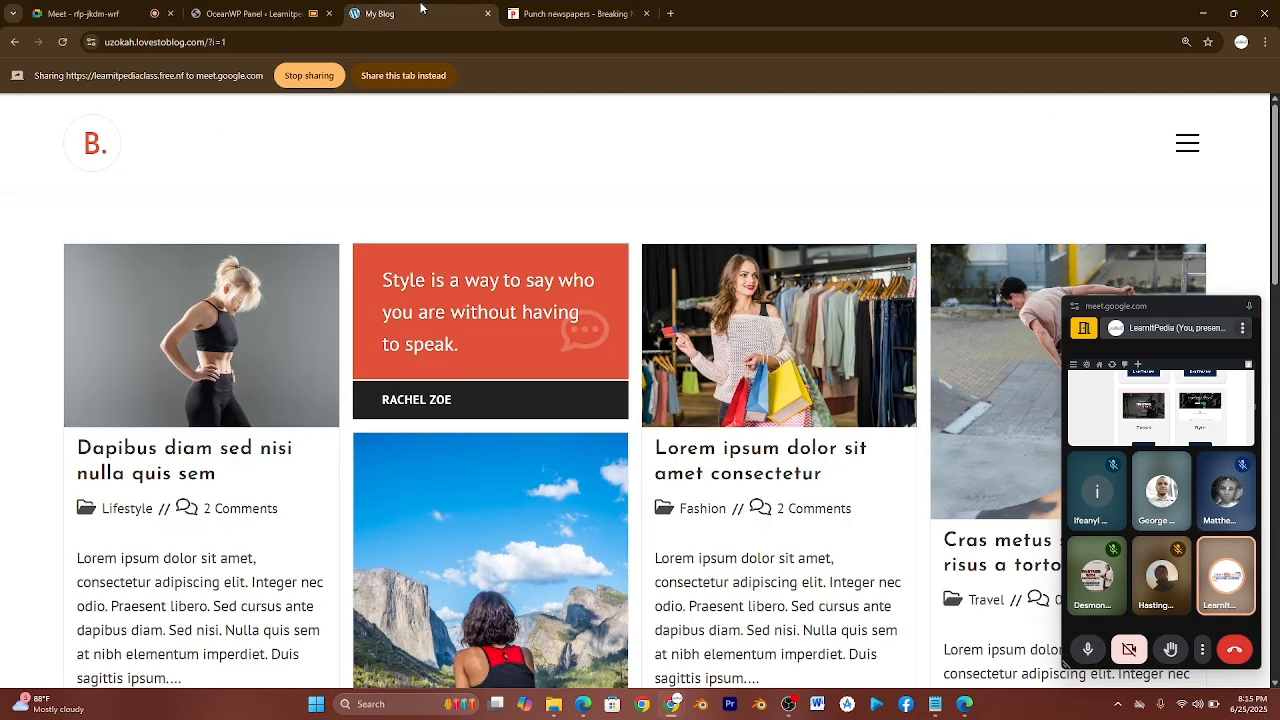
click(226, 8)
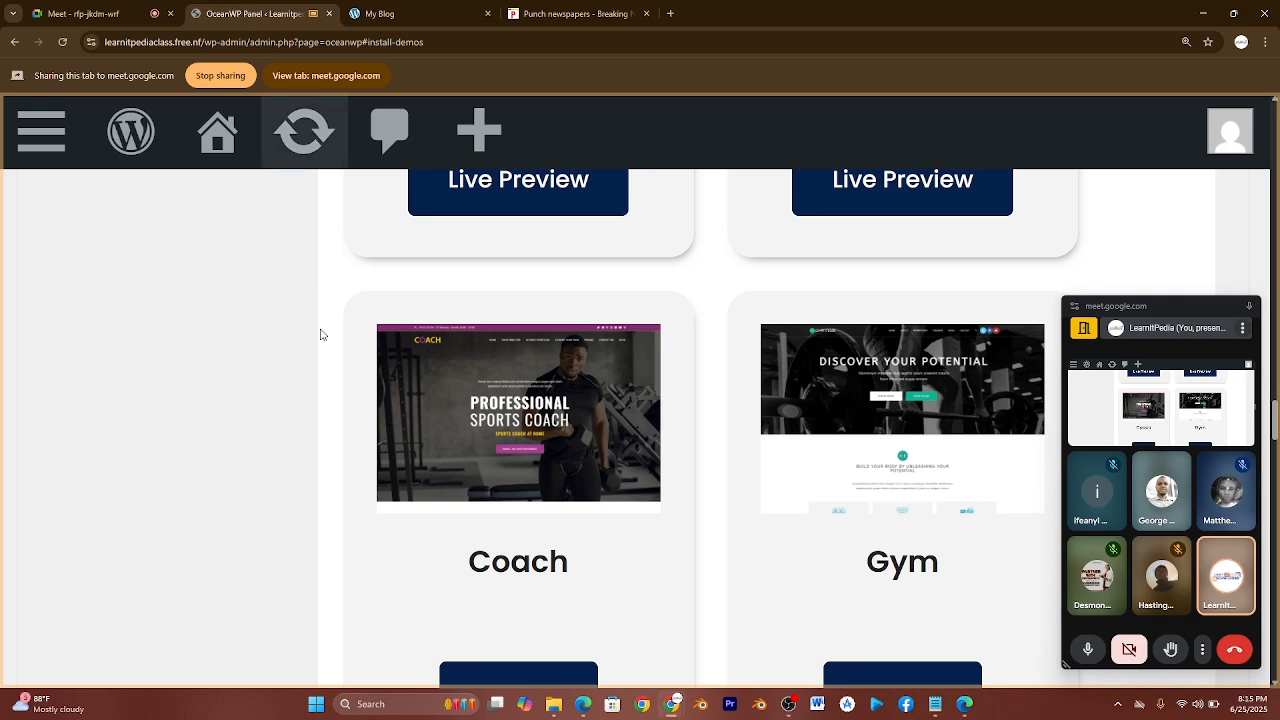
key(ctrl+minus)
key(ctrl+minus)
key(ctrl+minus)
scroll(325, 337, down, 3)
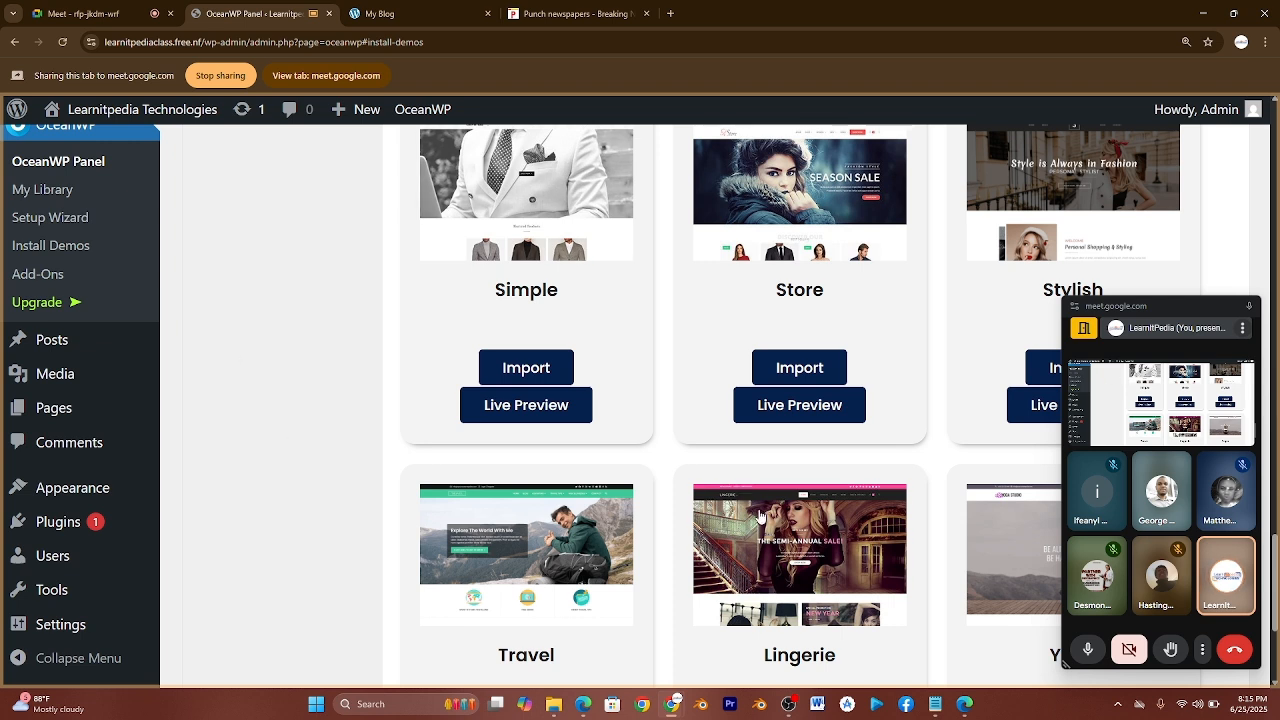
mouse_move(934, 710)
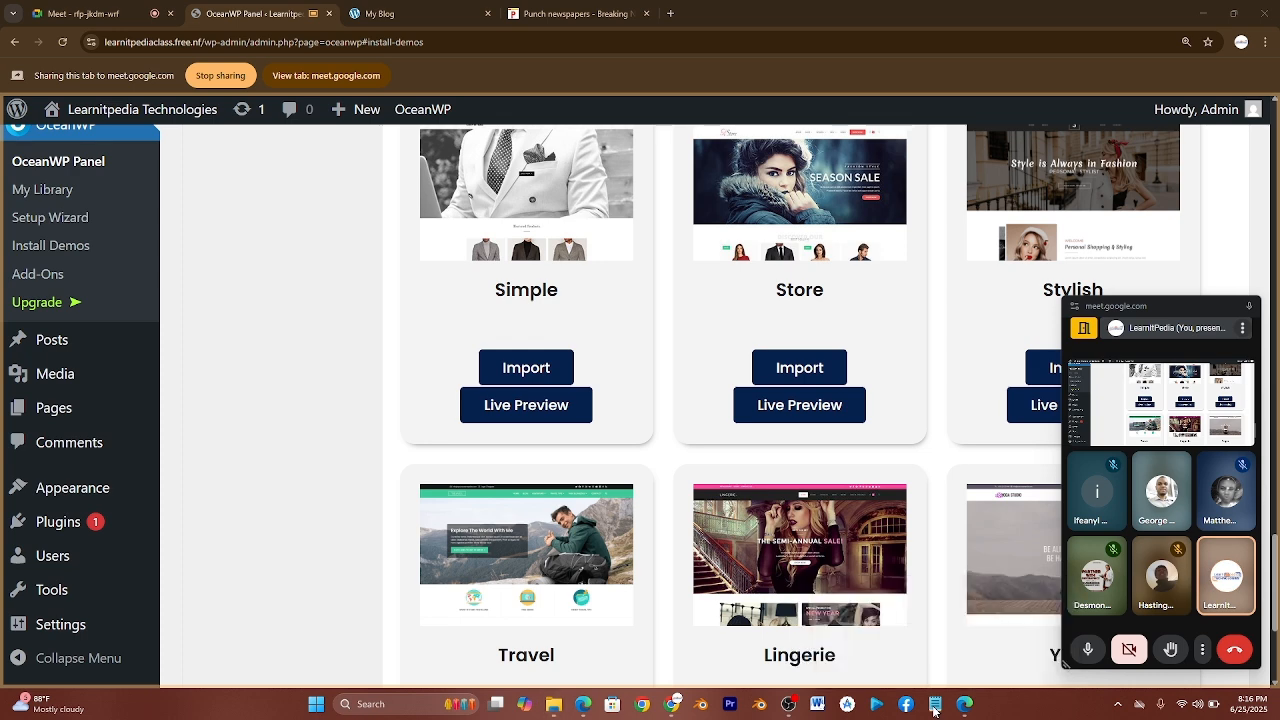
key(super)
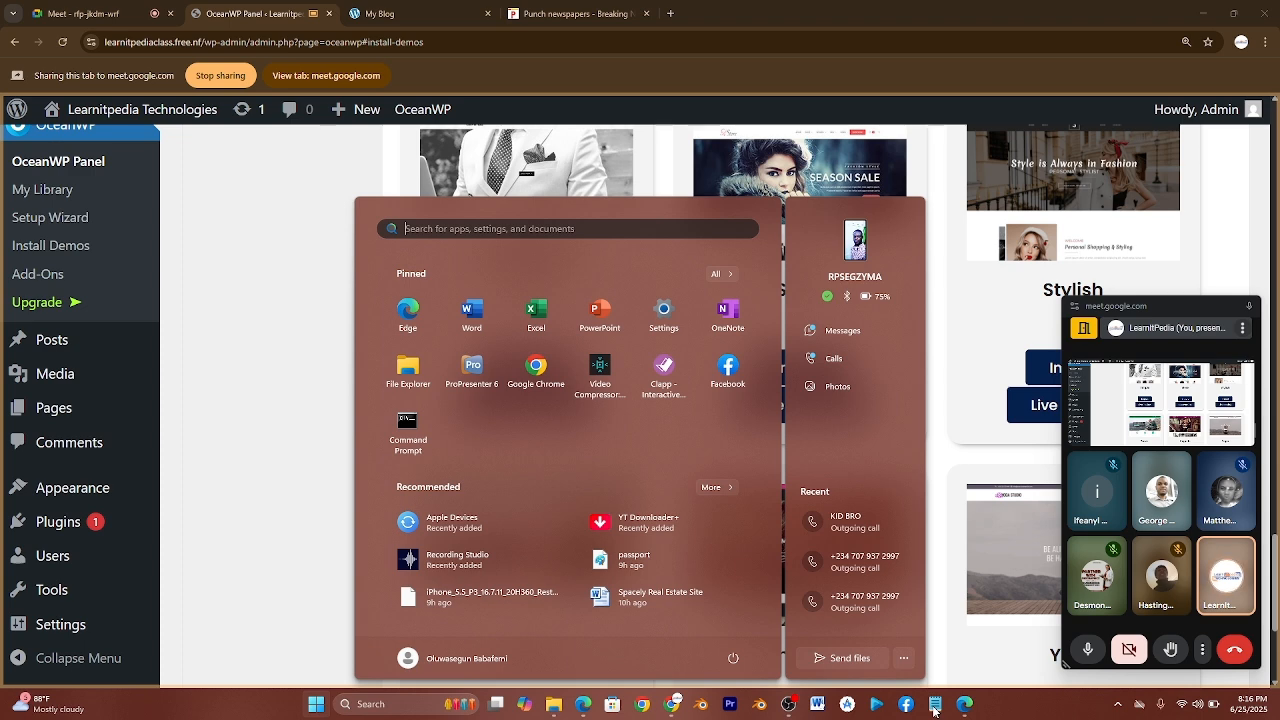
text(menu)
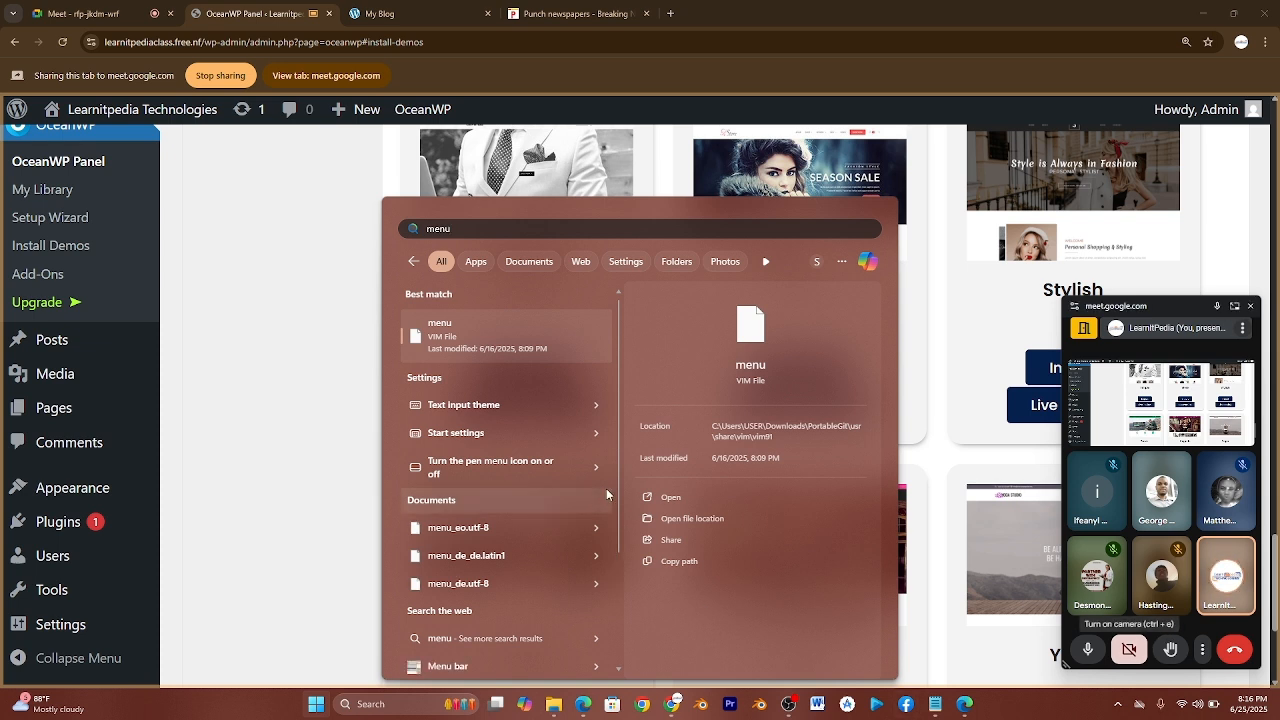
key(ctrl+a)
text(explain)
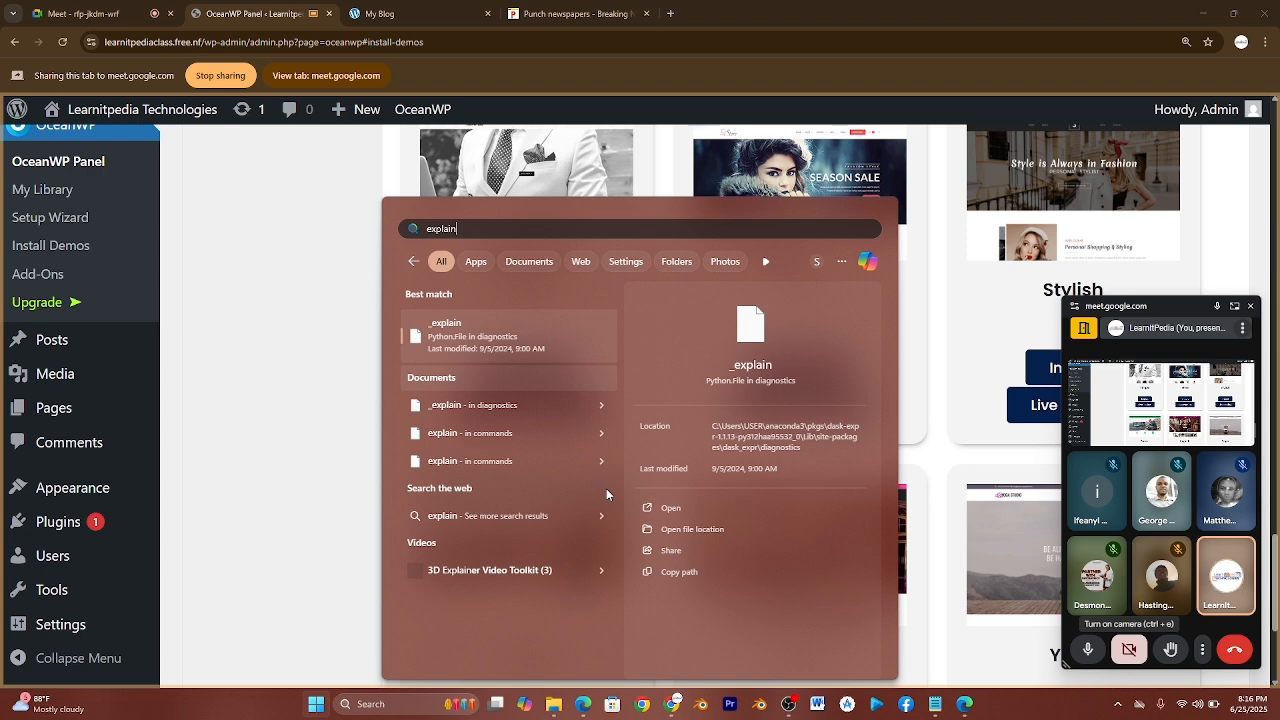
click(279, 287)
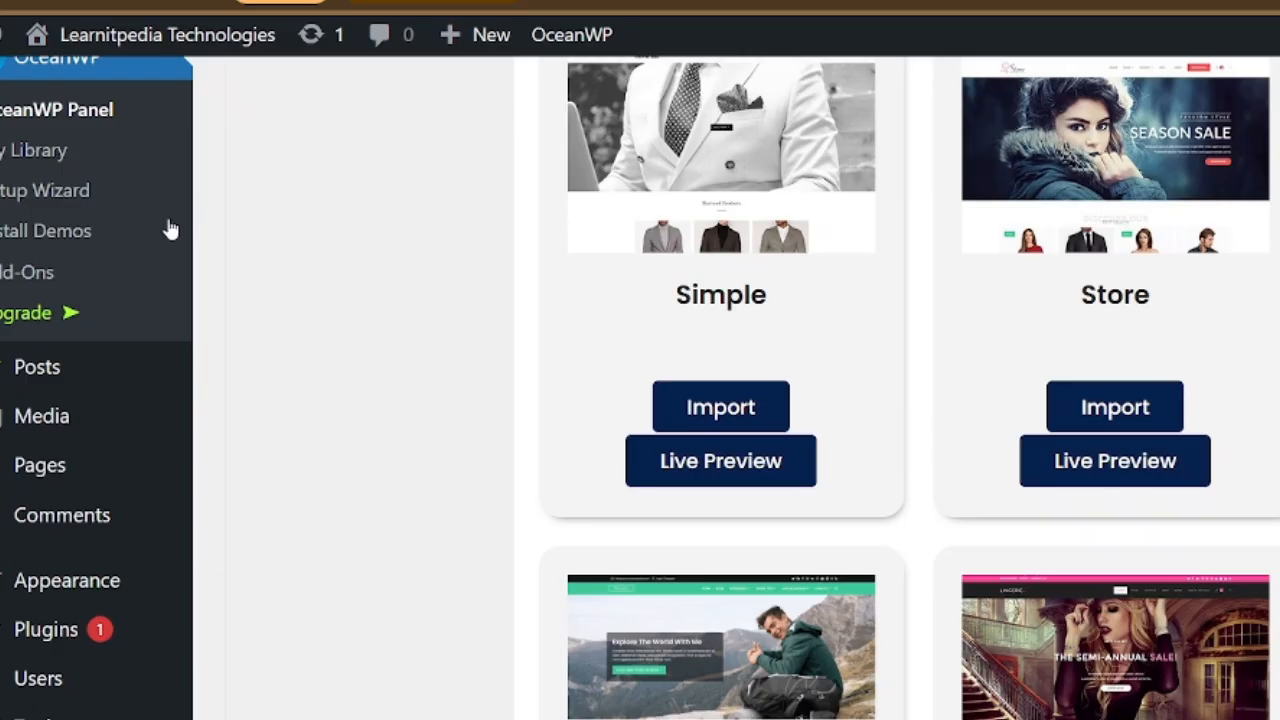
Open the WordPress post categories page and enter Politics as the new category's name.
scroll(89, 243, up, 5)
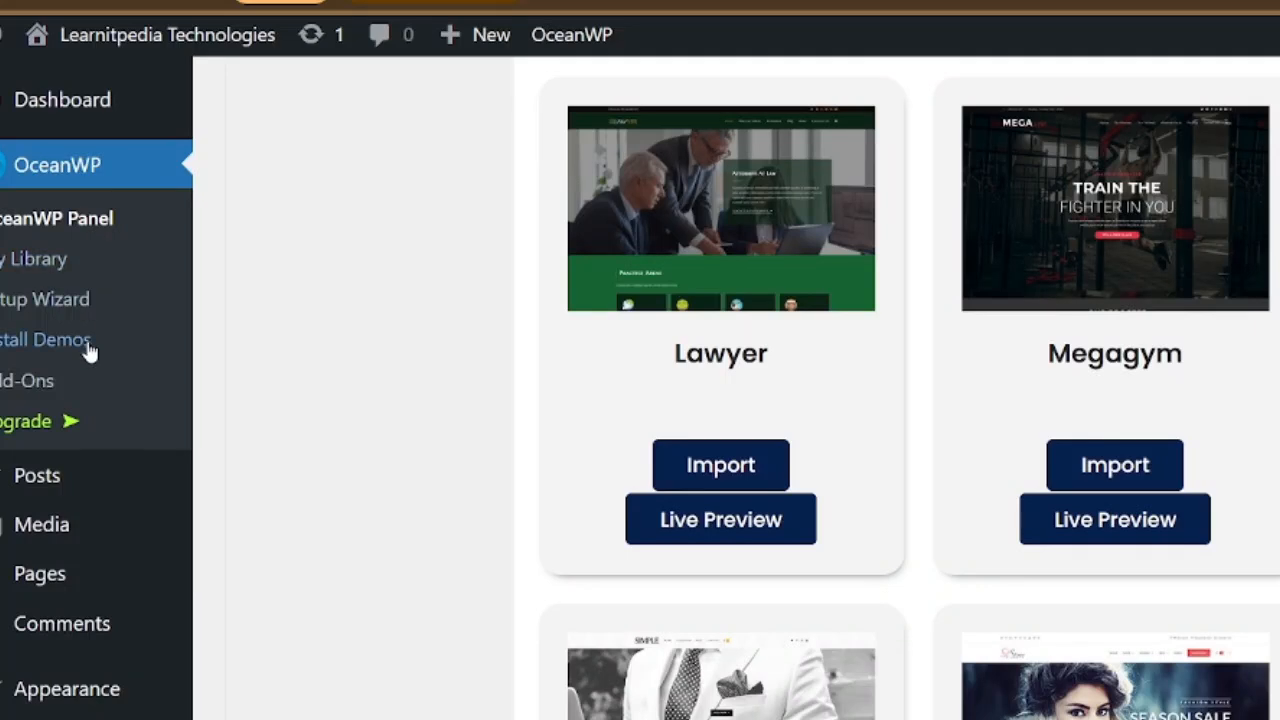
mouse_move(44, 493)
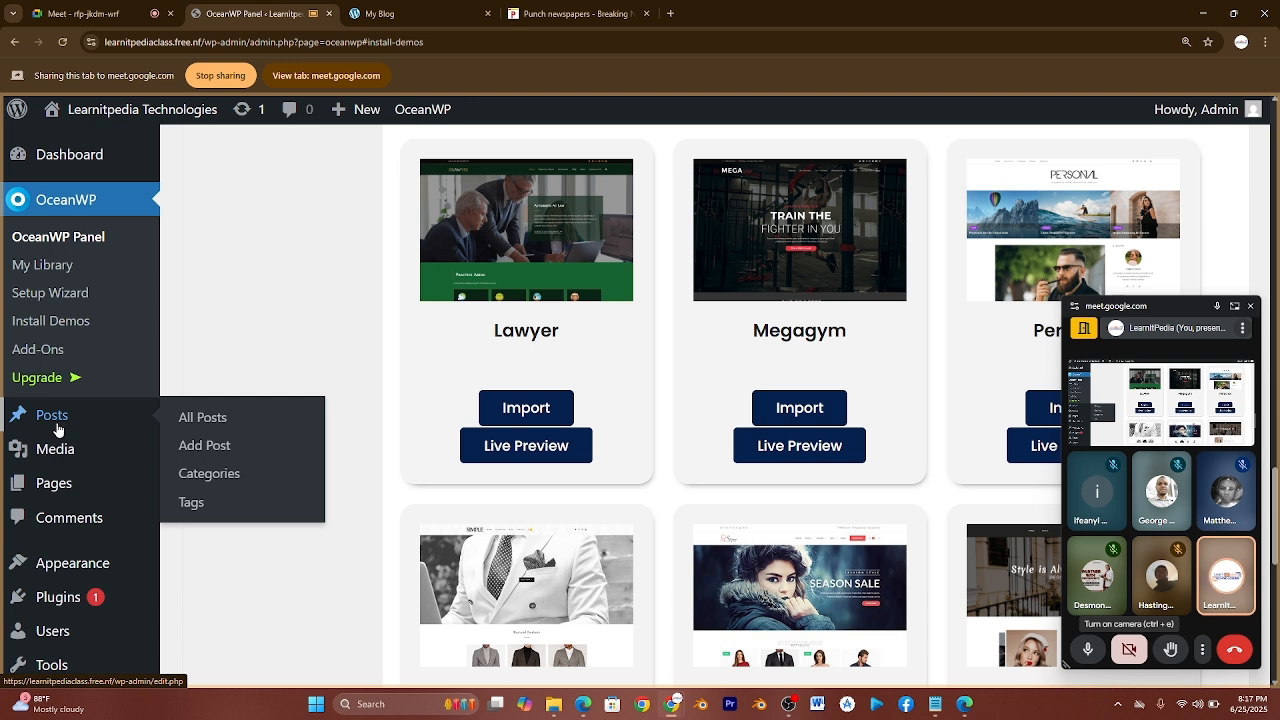
click(208, 476)
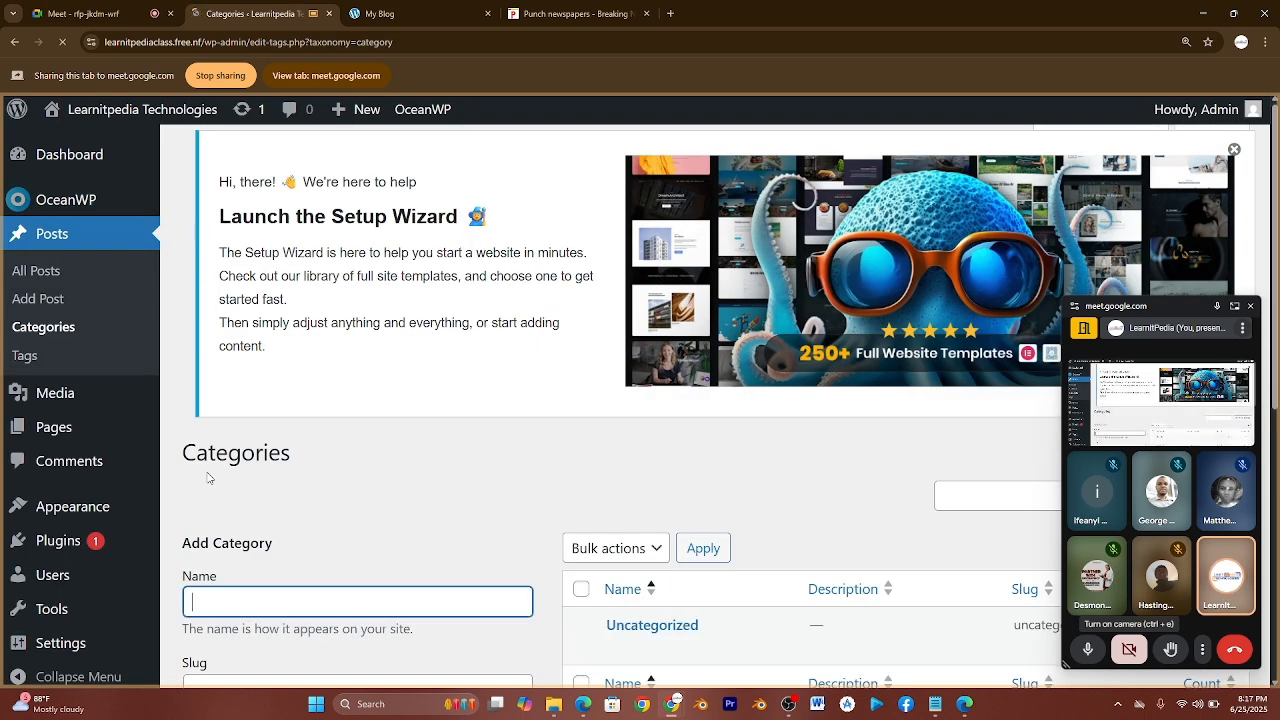
scroll(208, 478, down, 2)
text(P)
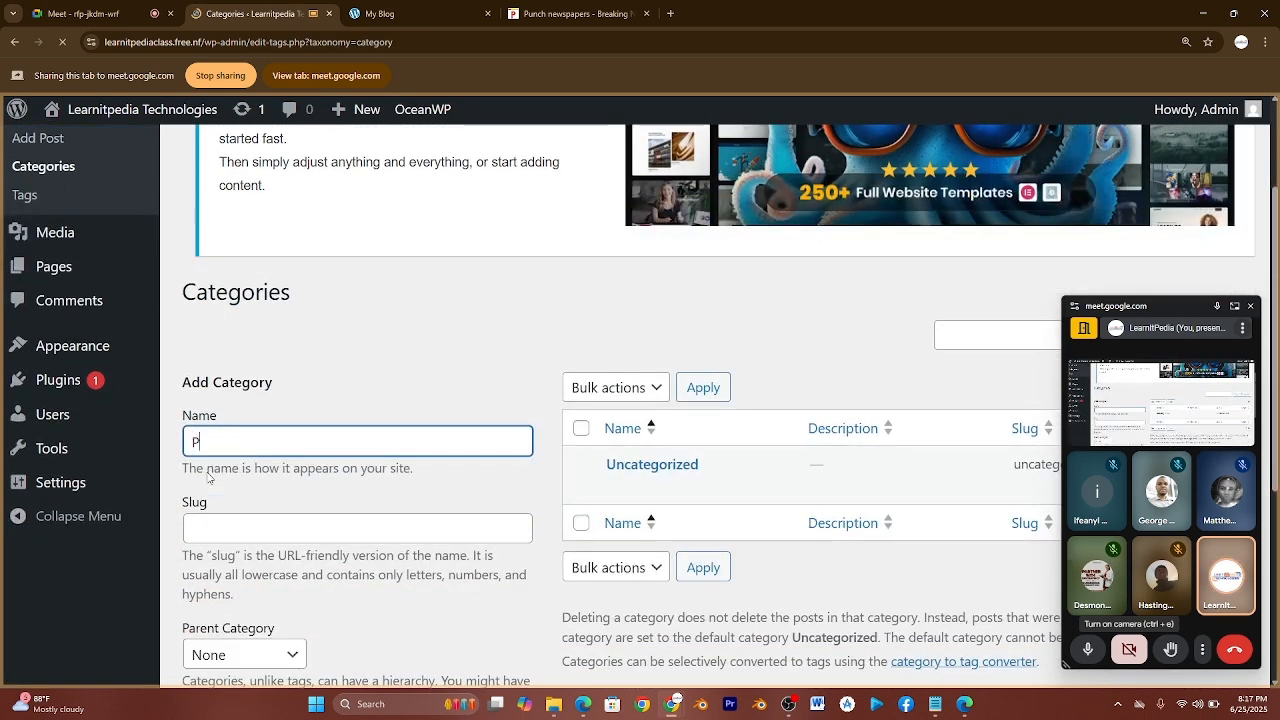
text(oliti)
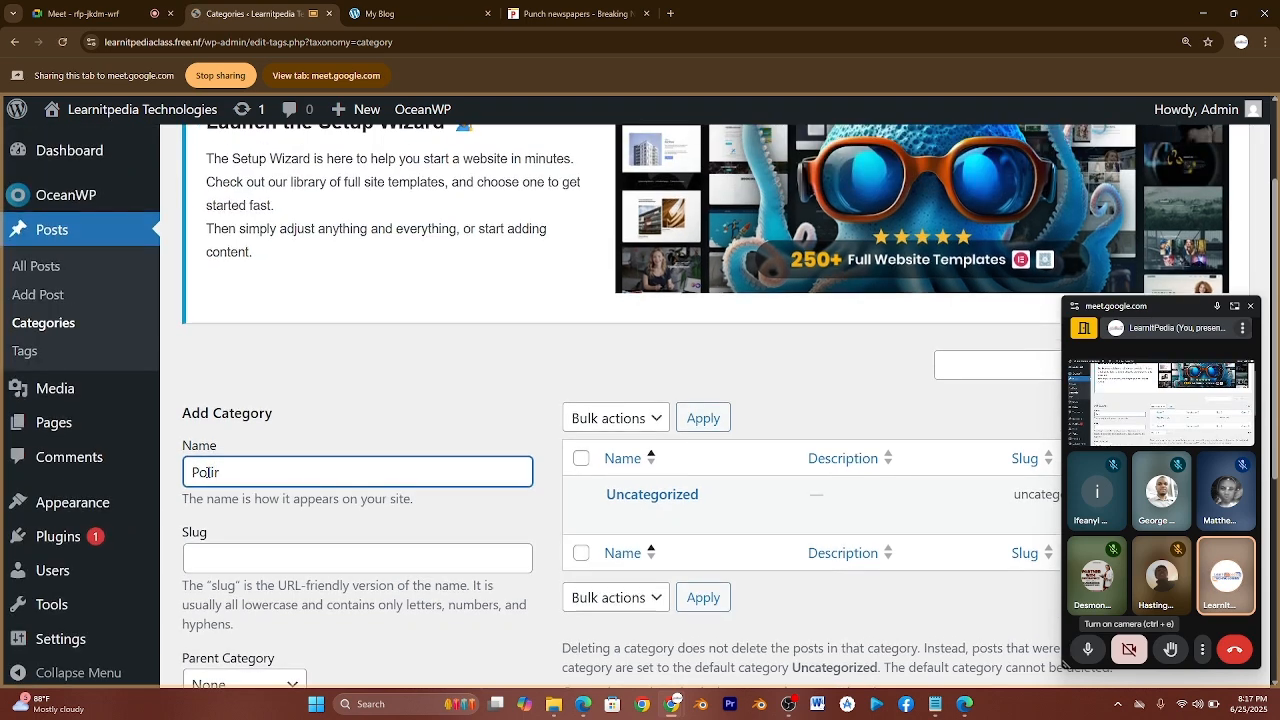
key(BackSpace)
key(BackSpace)
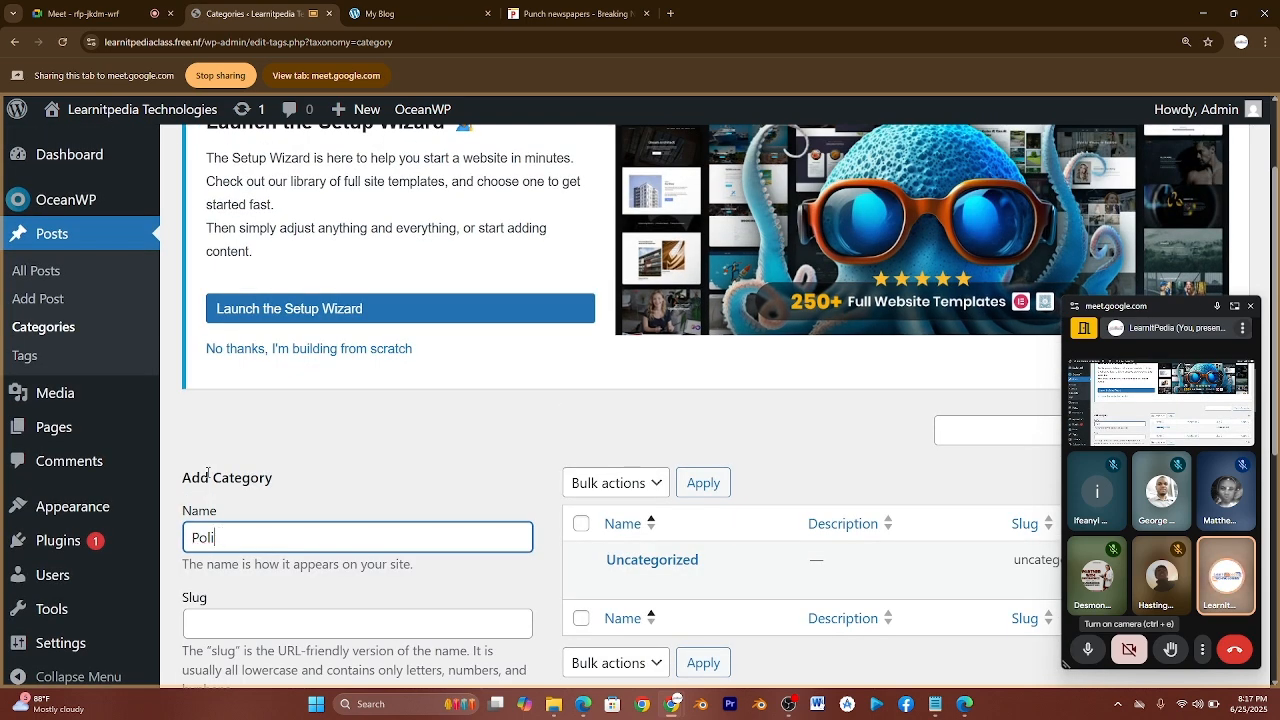
text(tics)
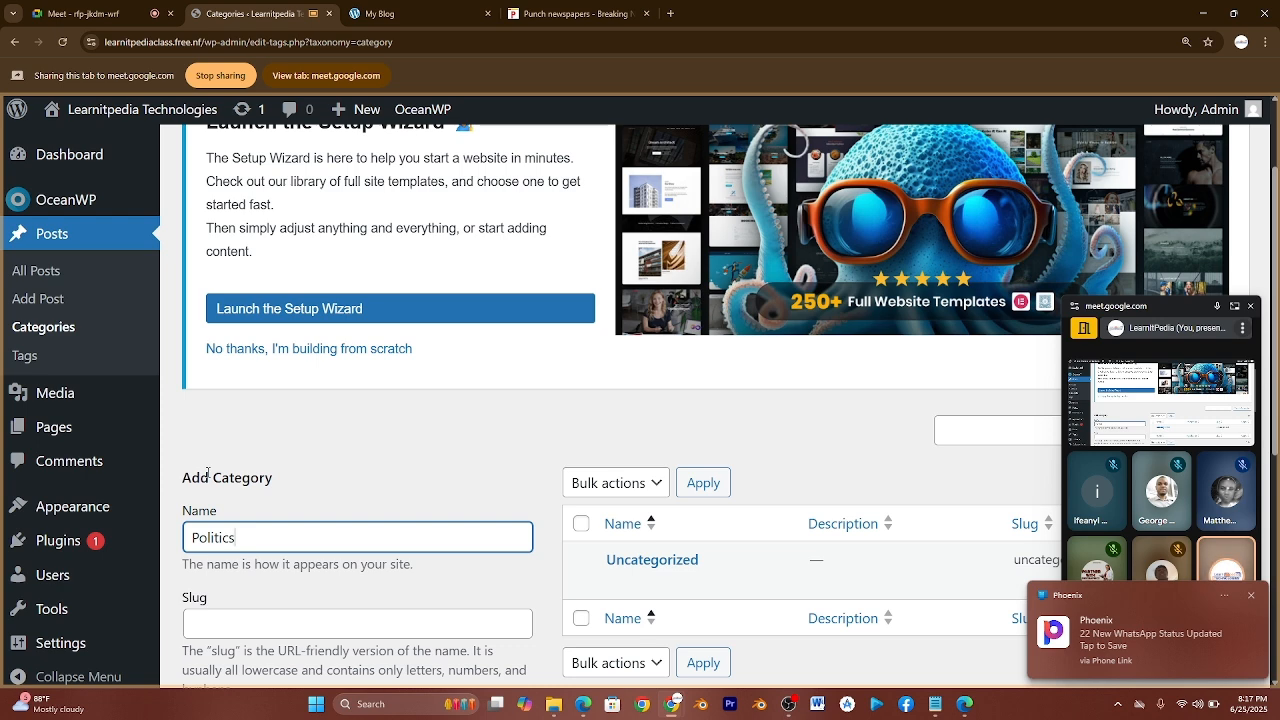
Set the new category's slug to politics.
scroll(207, 474, down, 3)
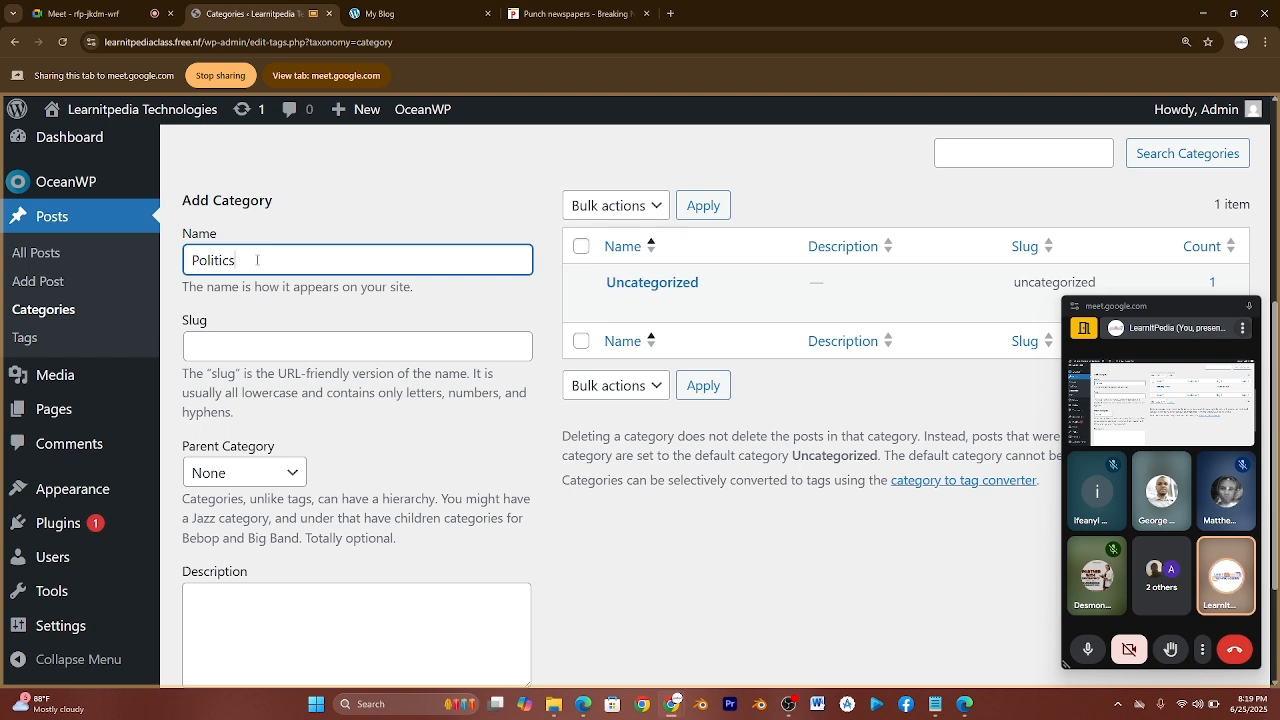
click(230, 347)
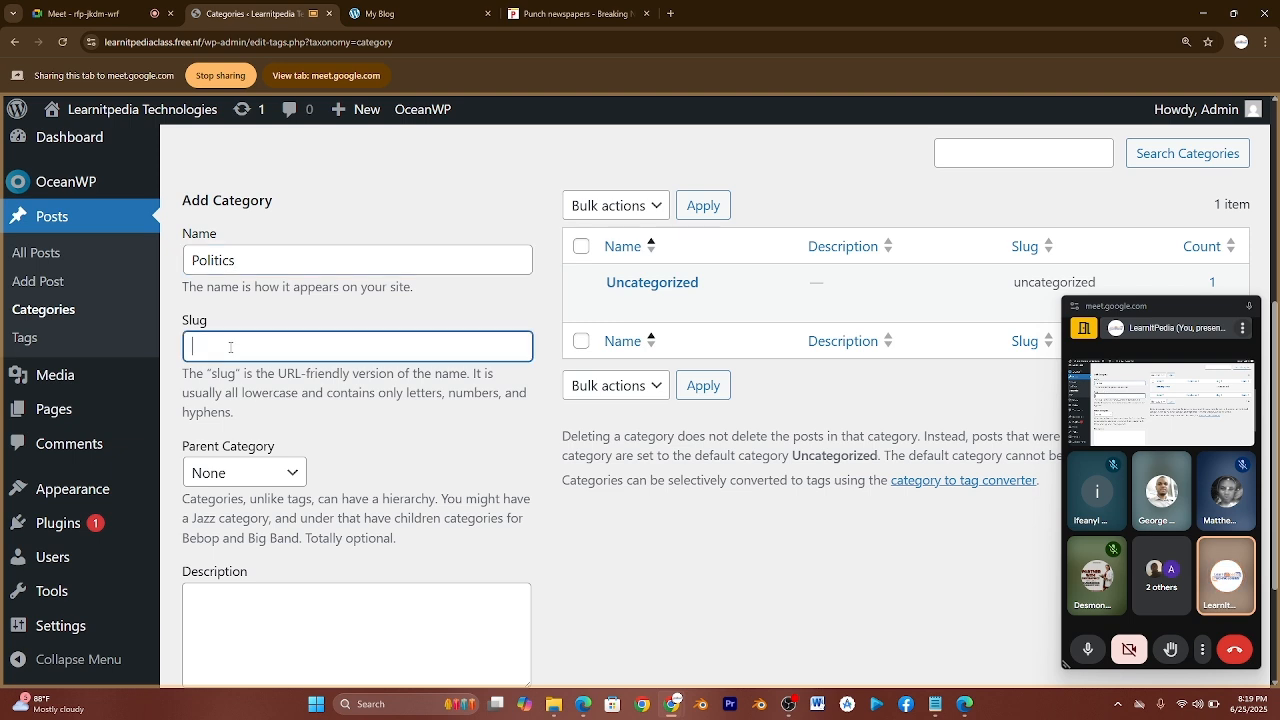
text(politics)
key(BackSpace)
key(BackSpace)
key(BackSpace)
key(BackSpace)
text(tics)
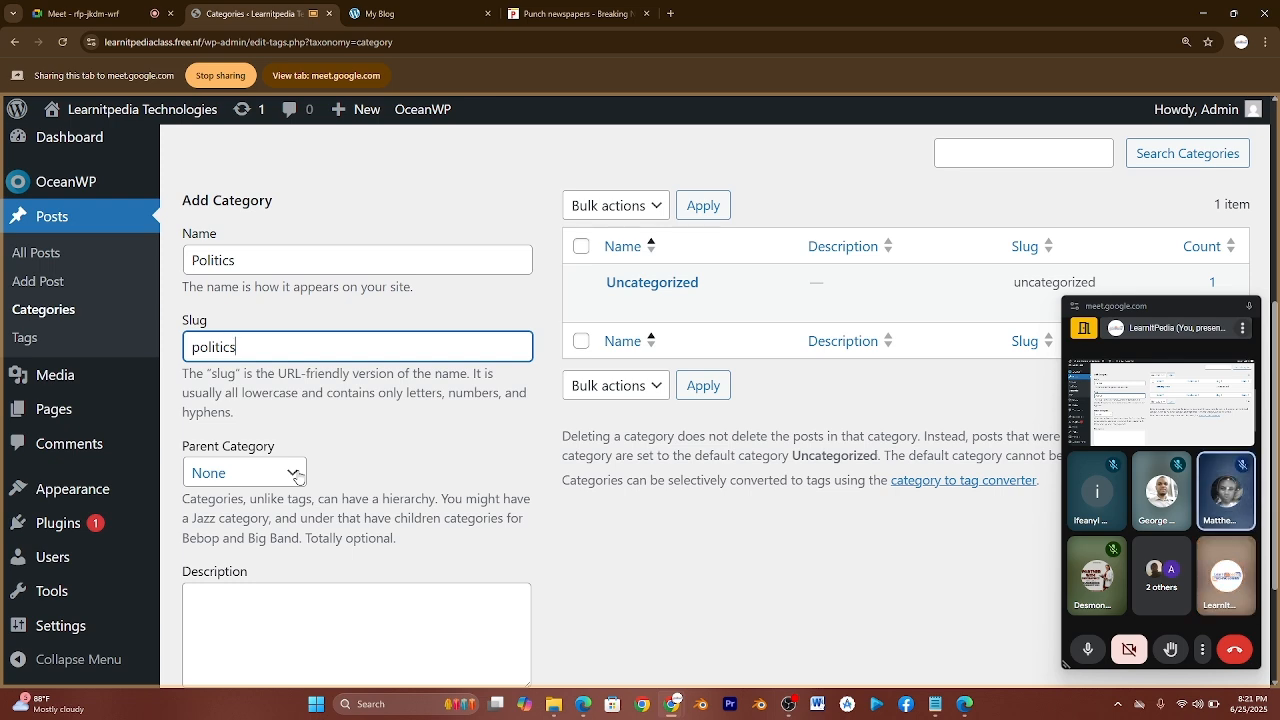
Copy the slug text politics into the new category's description.
click(256, 597)
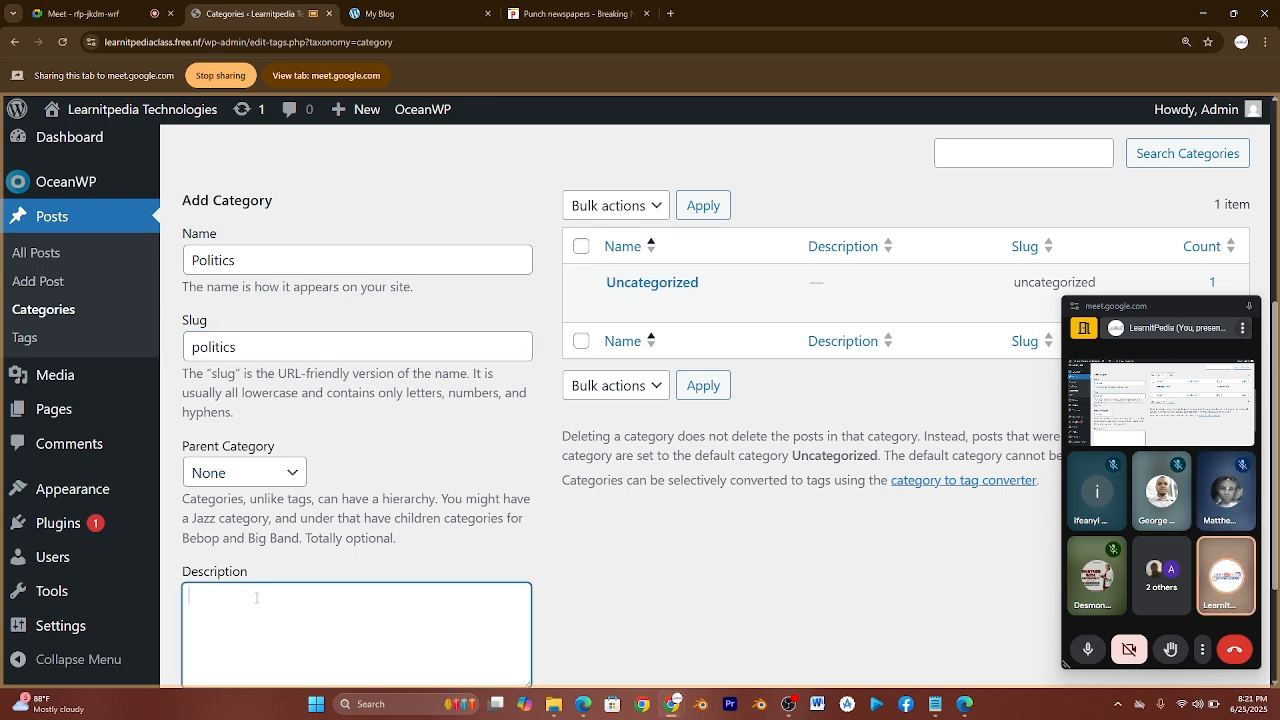
scroll(256, 597, down, 1)
click(262, 241)
drag(262, 241, 133, 248)
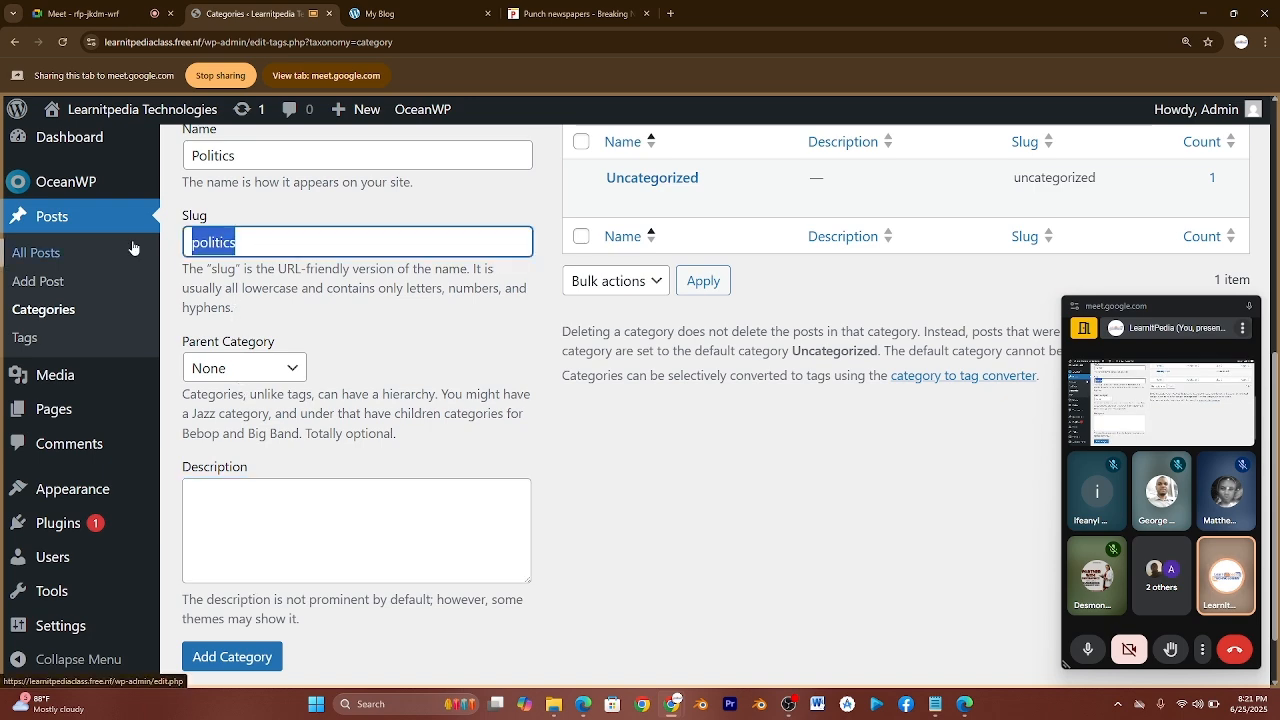
key(ctrl+c)
click(217, 540)
key(ctrl+v)
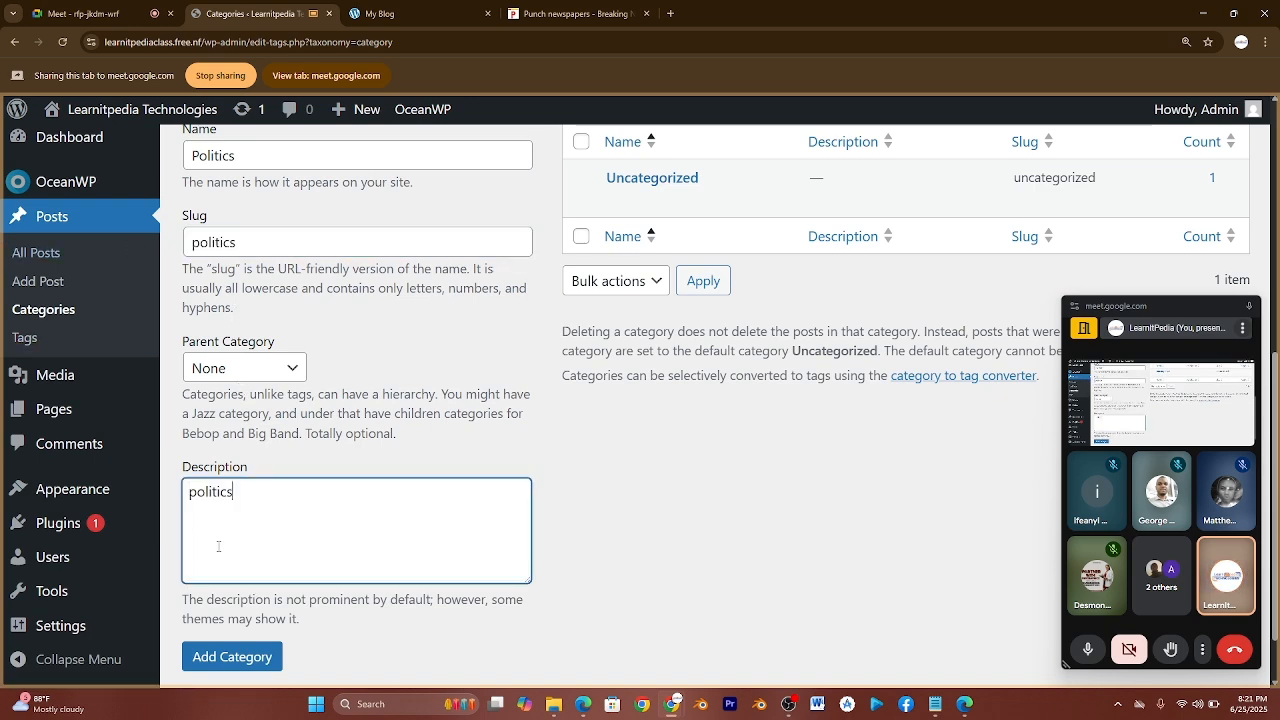
Review the category's name, keep None as its parent category, and add the Politics category.
scroll(218, 546, up, 1)
scroll(218, 546, up, 1)
drag(249, 298, 189, 297)
click(232, 298)
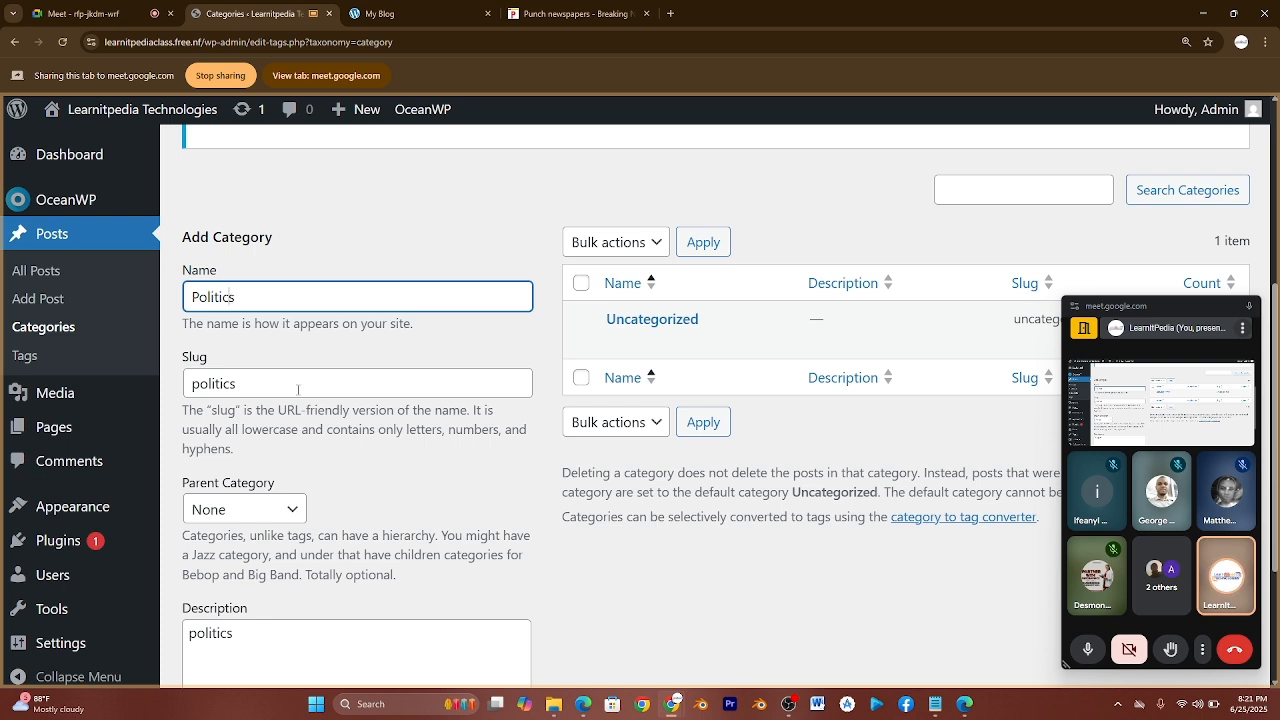
click(296, 508)
click(216, 535)
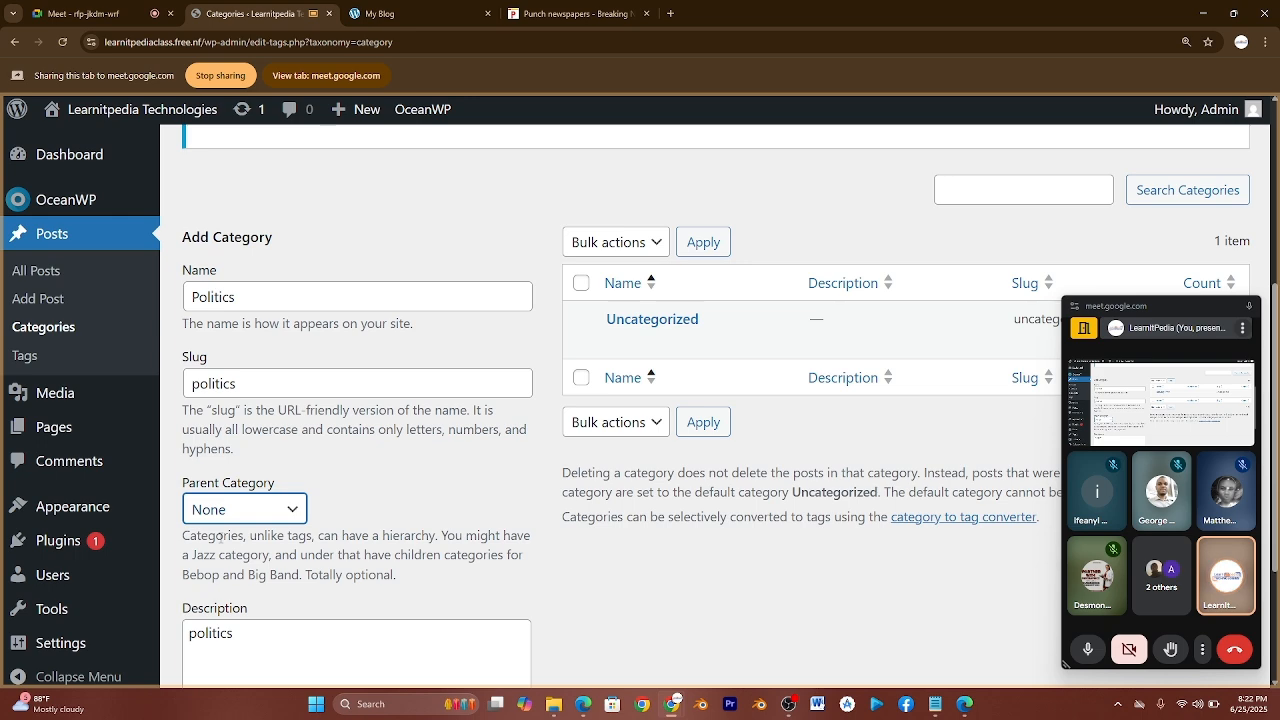
scroll(218, 540, down, 2)
click(229, 590)
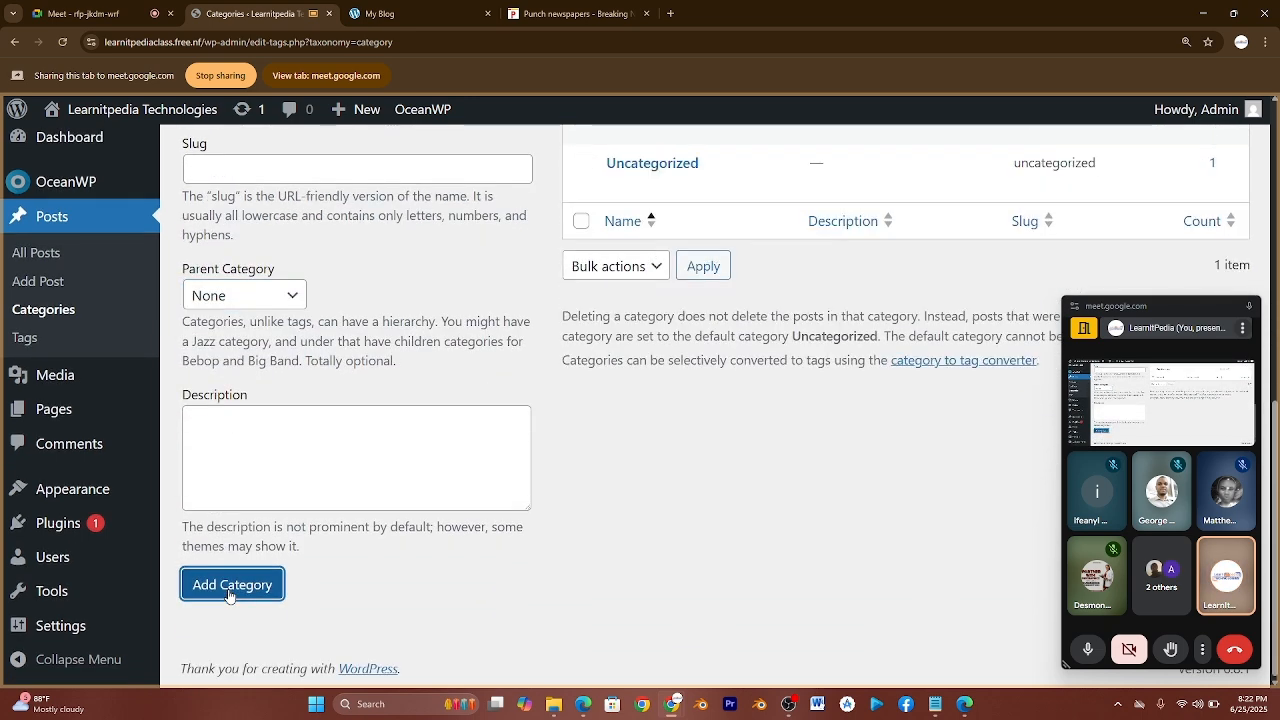
Examine the Politics entry in the category list at 250% page zoom and return the page to 150%.
scroll(229, 595, up, 2)
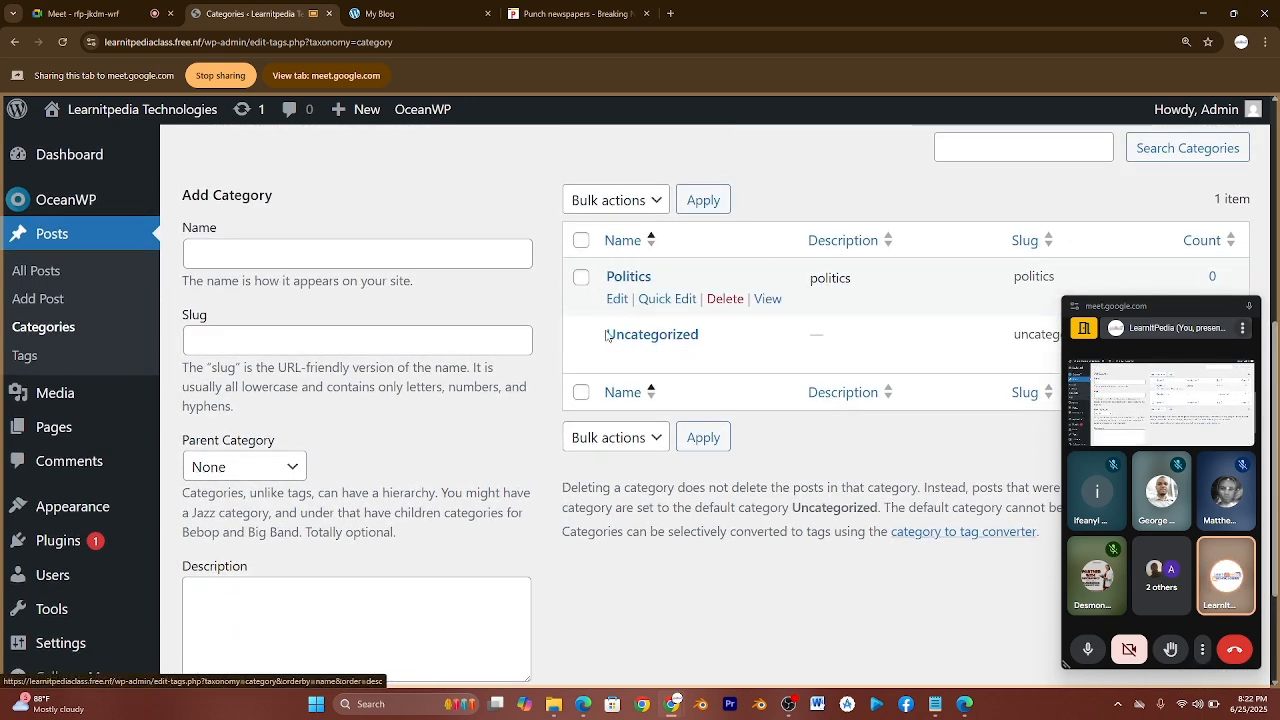
key(ctrl+plus)
key(ctrl+plus)
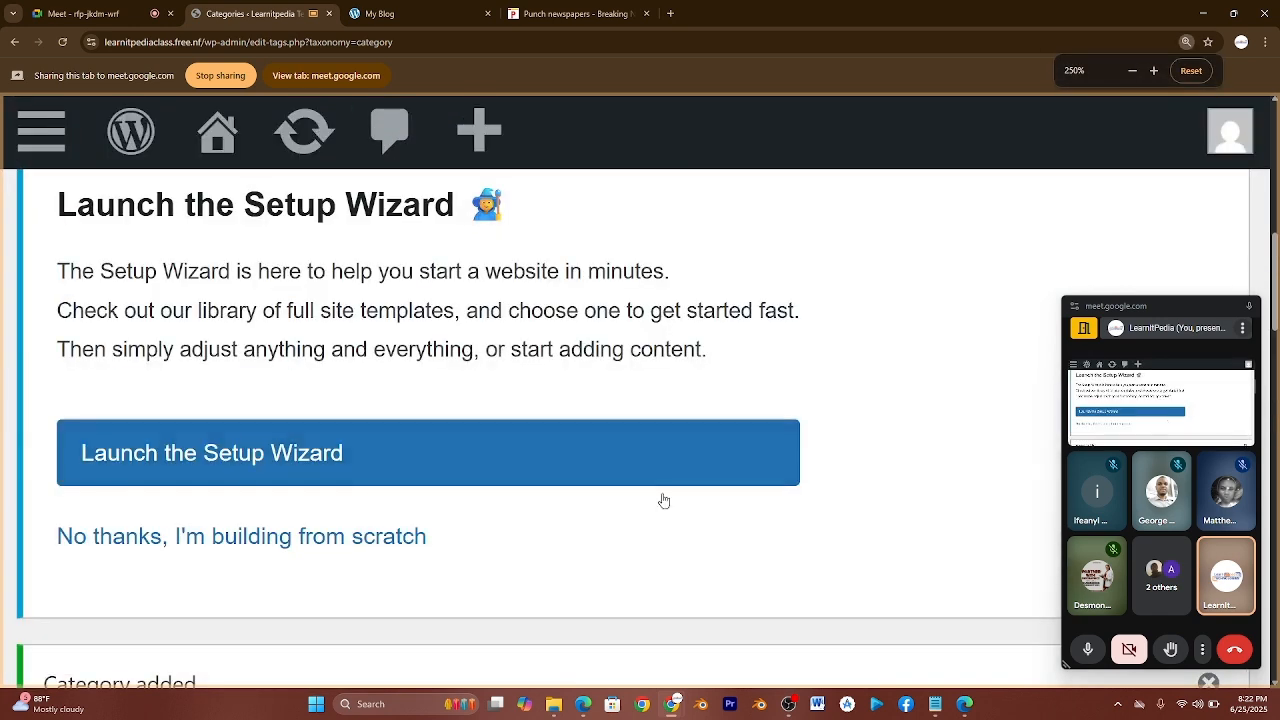
scroll(703, 528, down, 8)
scroll(705, 529, down, 6)
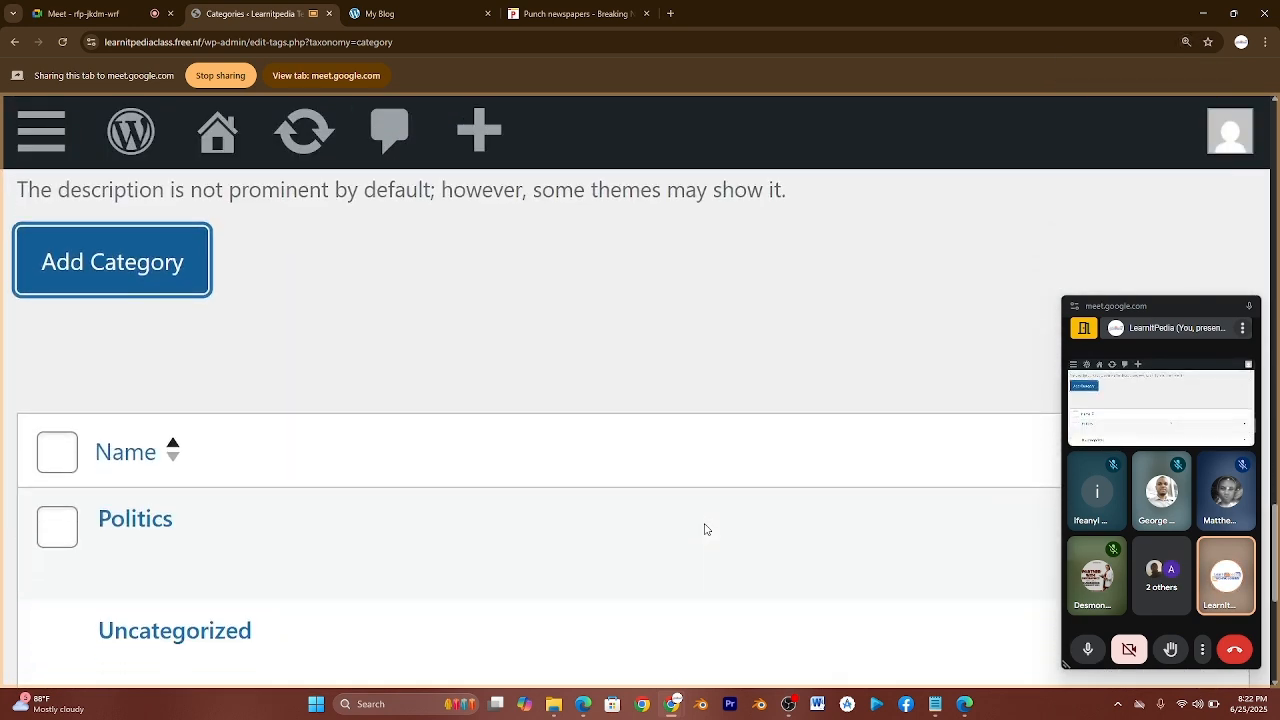
scroll(705, 529, up, 1)
scroll(705, 529, up, 1)
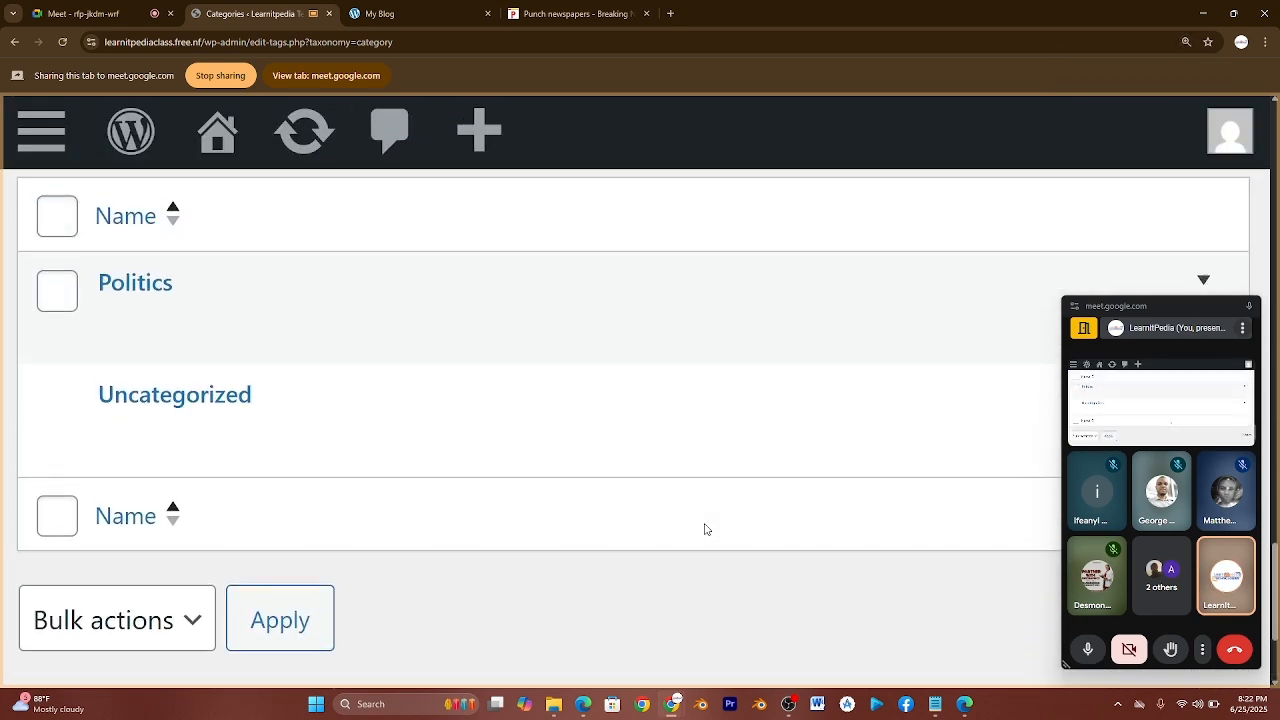
mouse_move(291, 249)
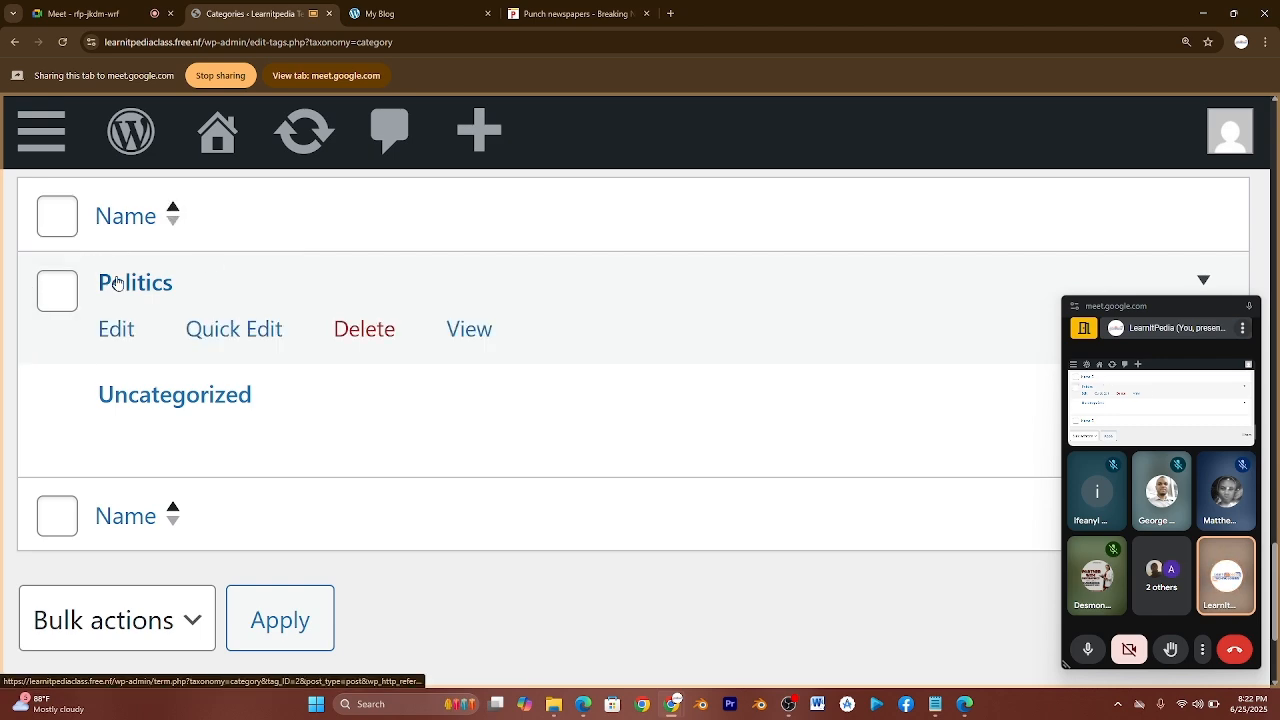
scroll(113, 283, up, 1)
key(ctrl+minus)
key(ctrl+minus)
key(ctrl+minus)
key(ctrl+minus)
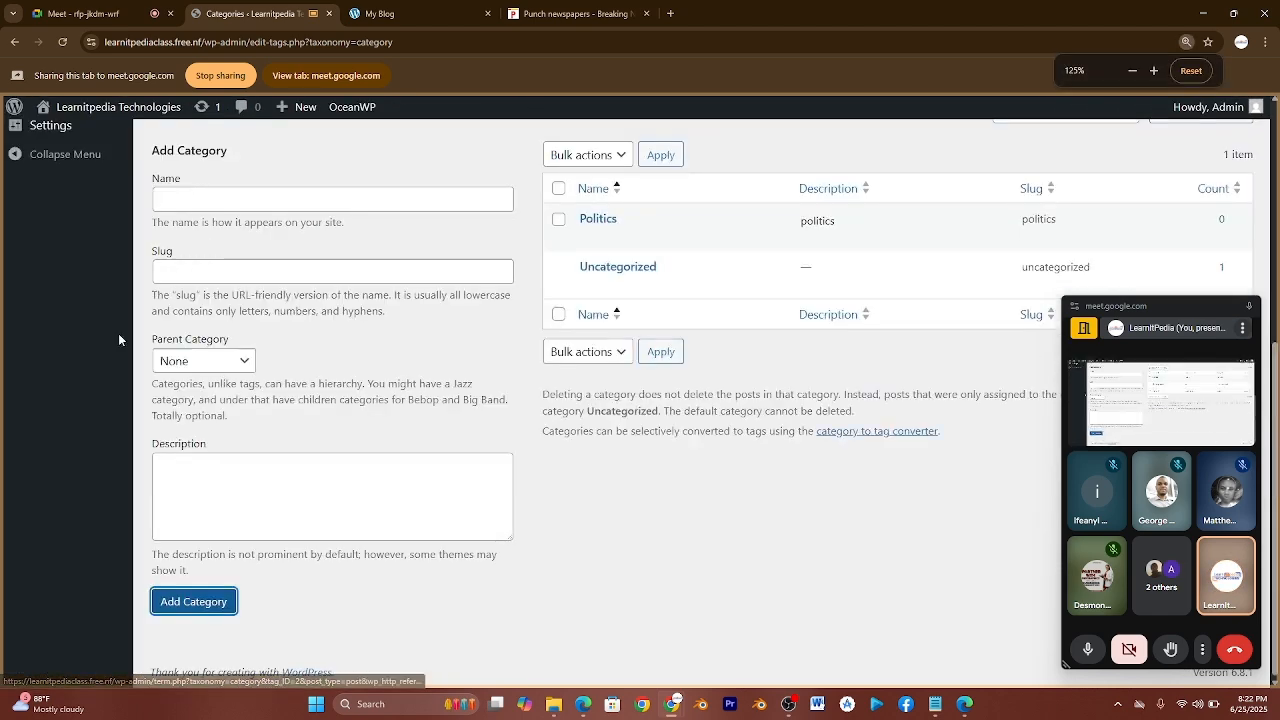
key(ctrl+plus)
key(ctrl+plus)
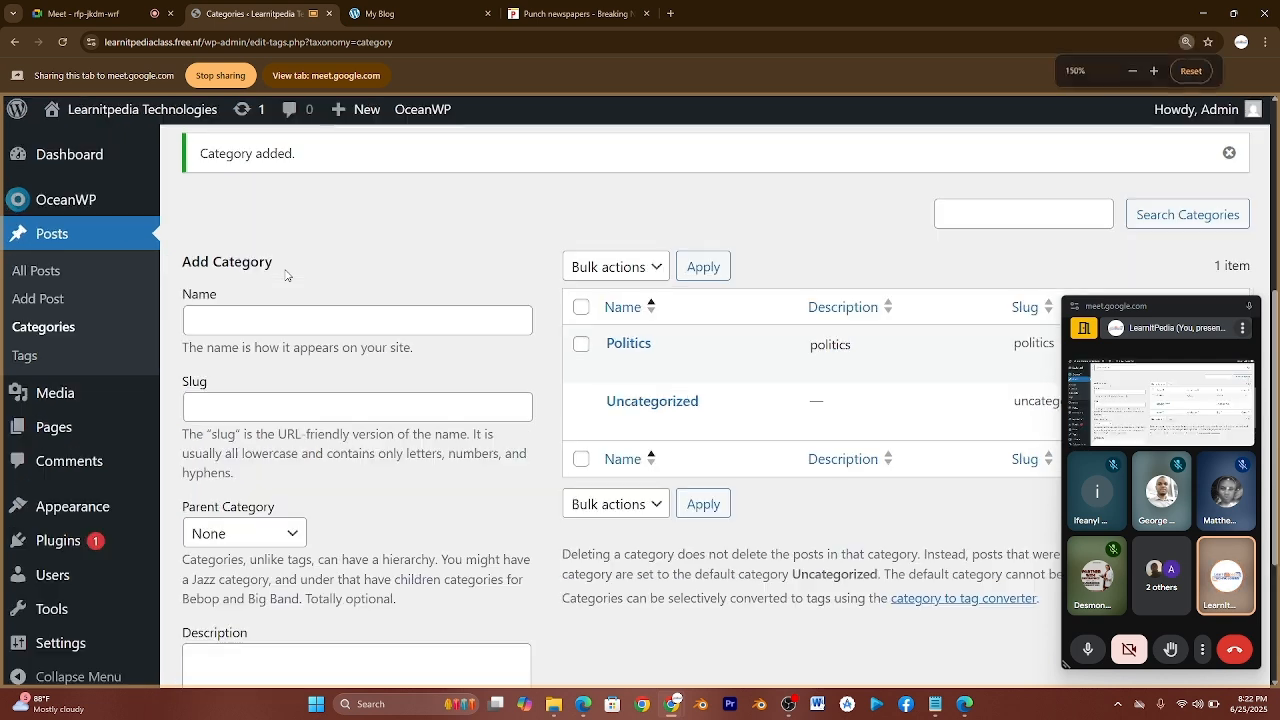
Name the new category Elections and set its slug to elections.
click(253, 317)
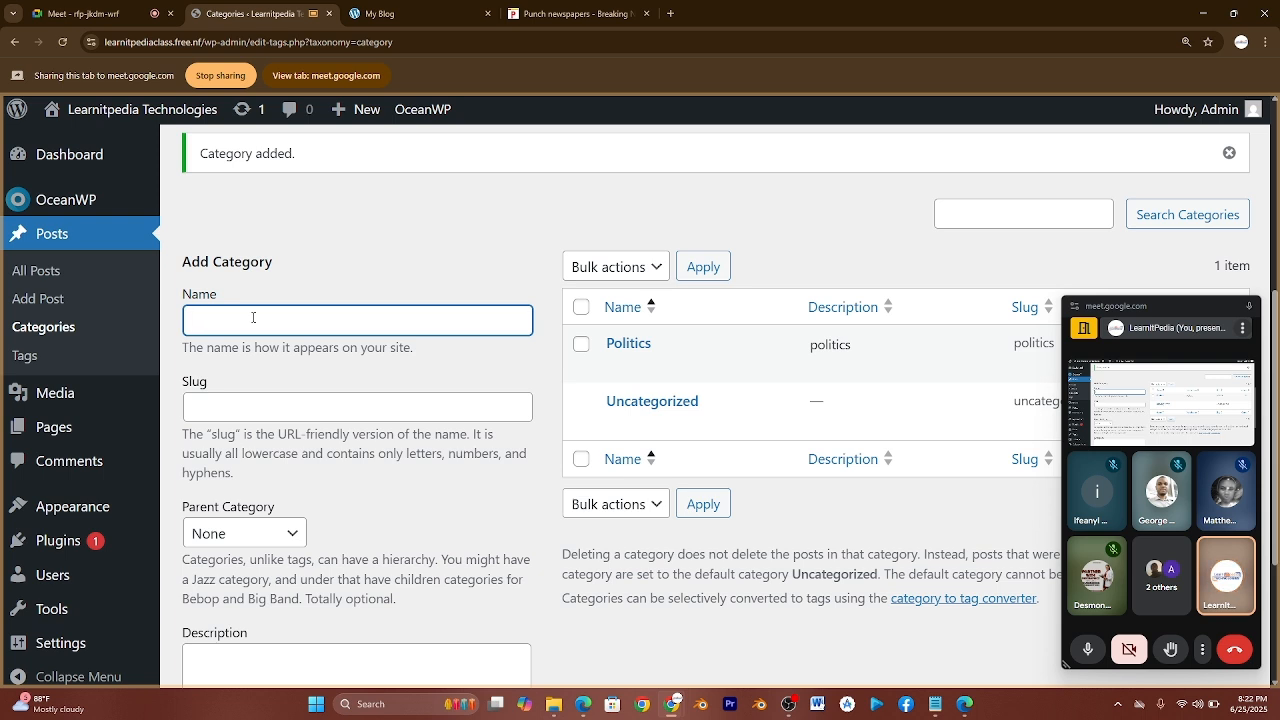
text(Elections)
click(230, 410)
text(e)
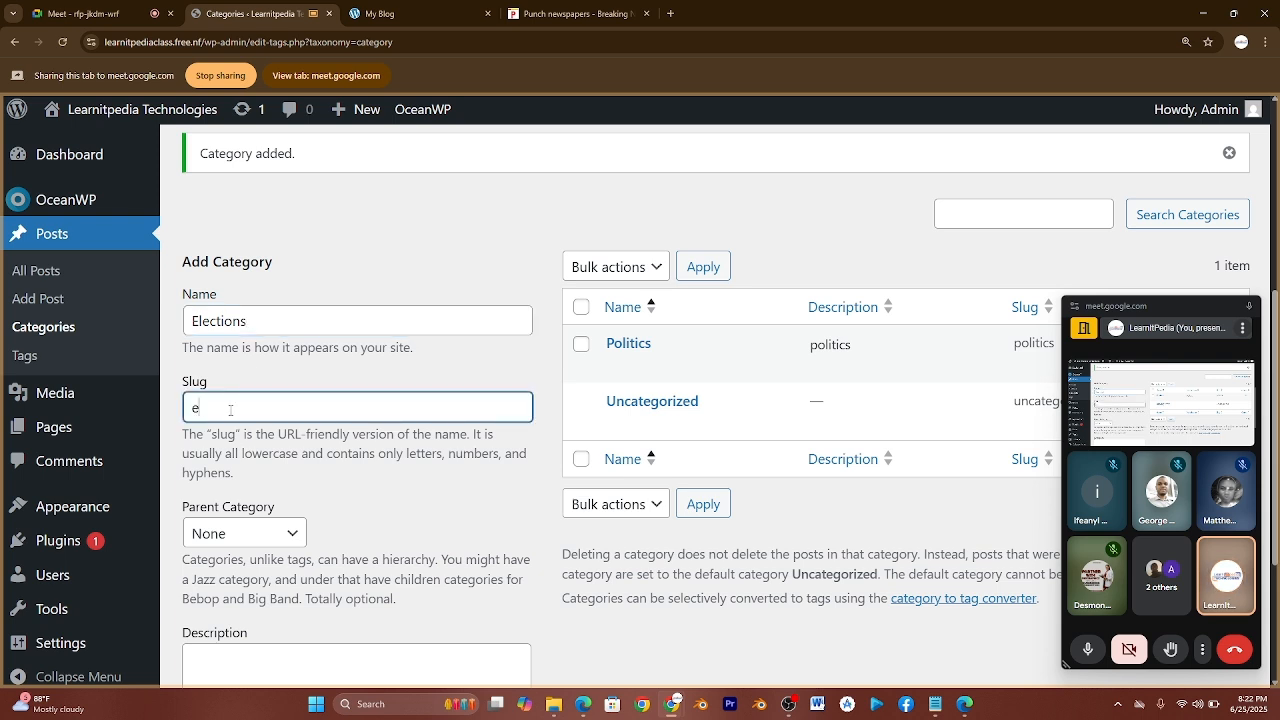
text(lections)
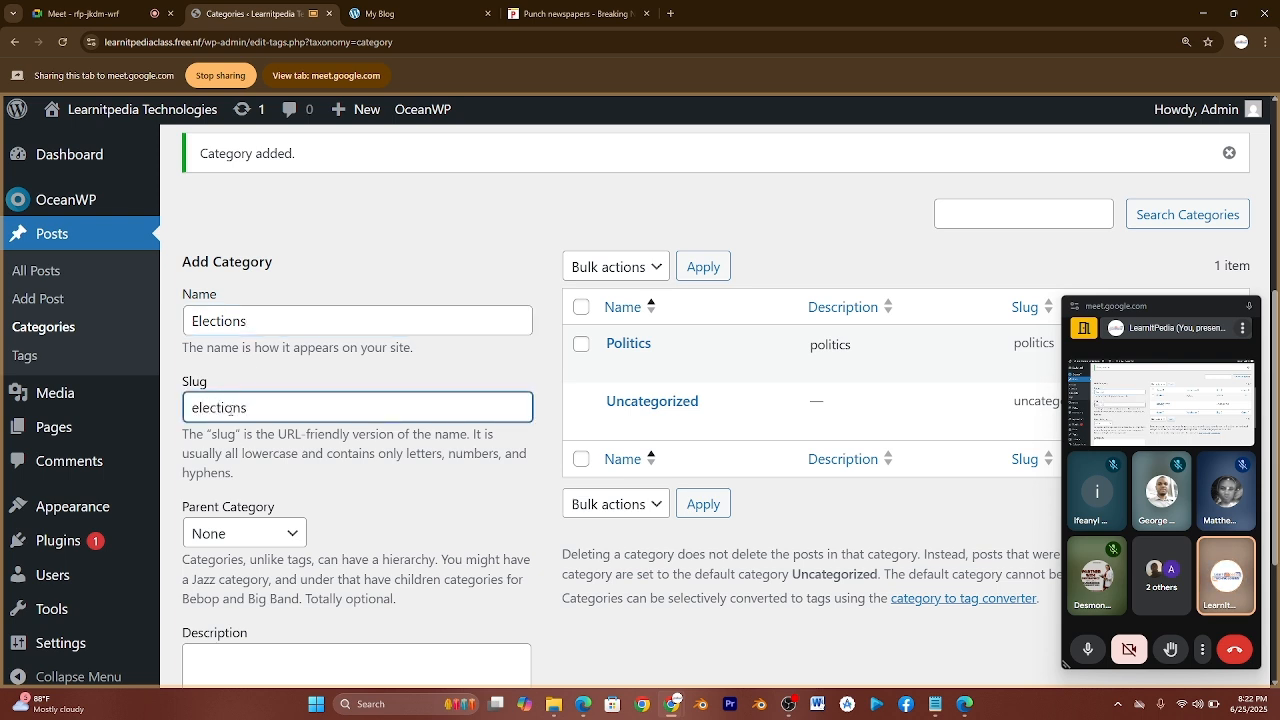
Make Politics the parent of the Elections category, enter the description elections, and add the category.
click(290, 534)
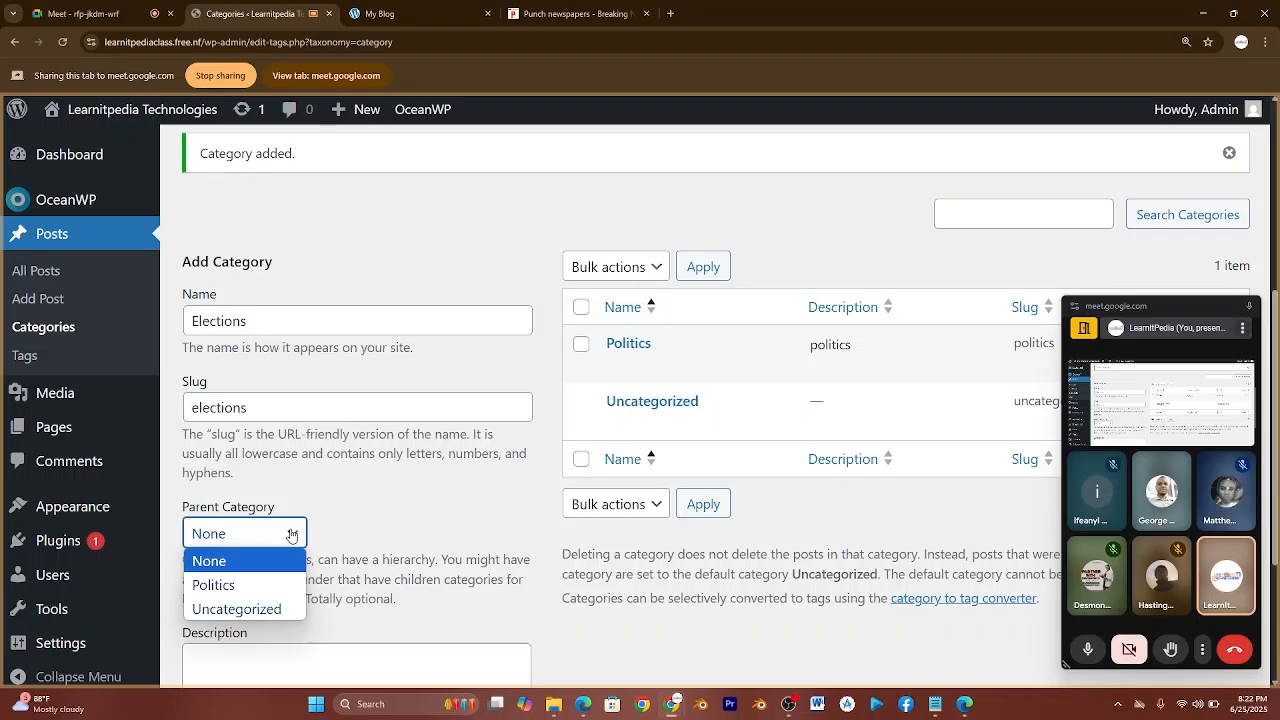
click(243, 586)
scroll(240, 591, down, 2)
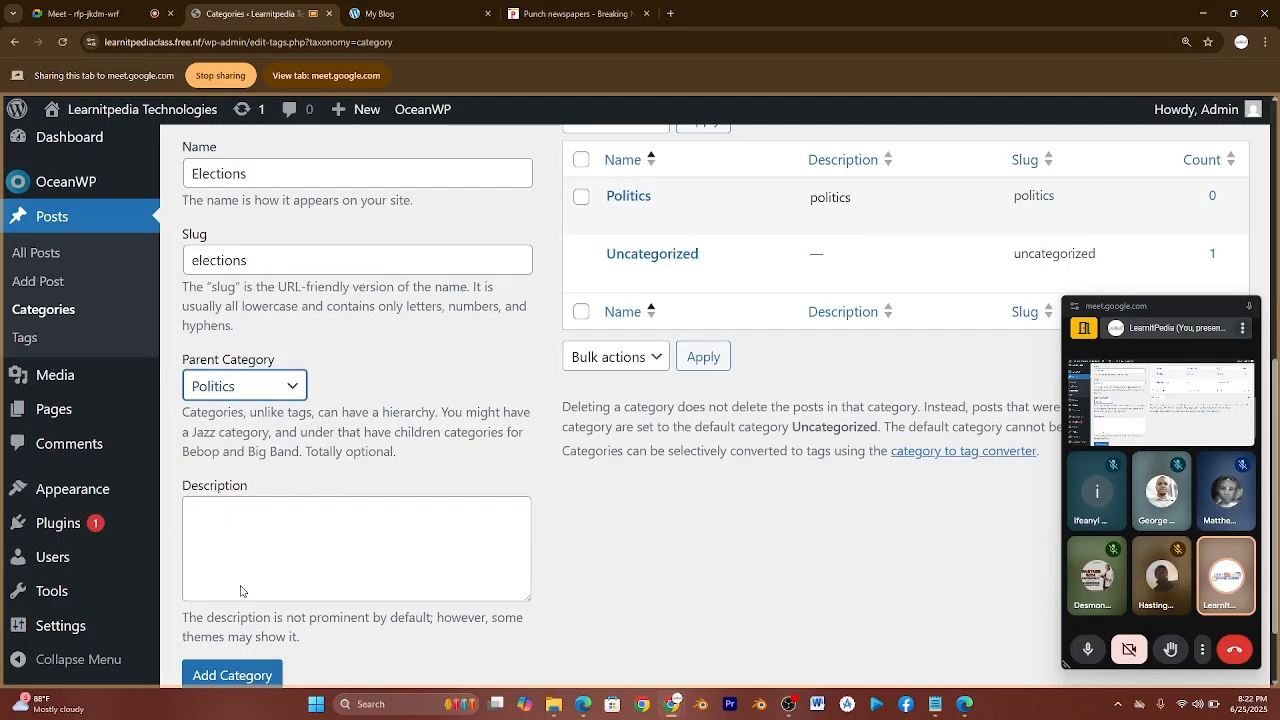
click(247, 575)
text(ele)
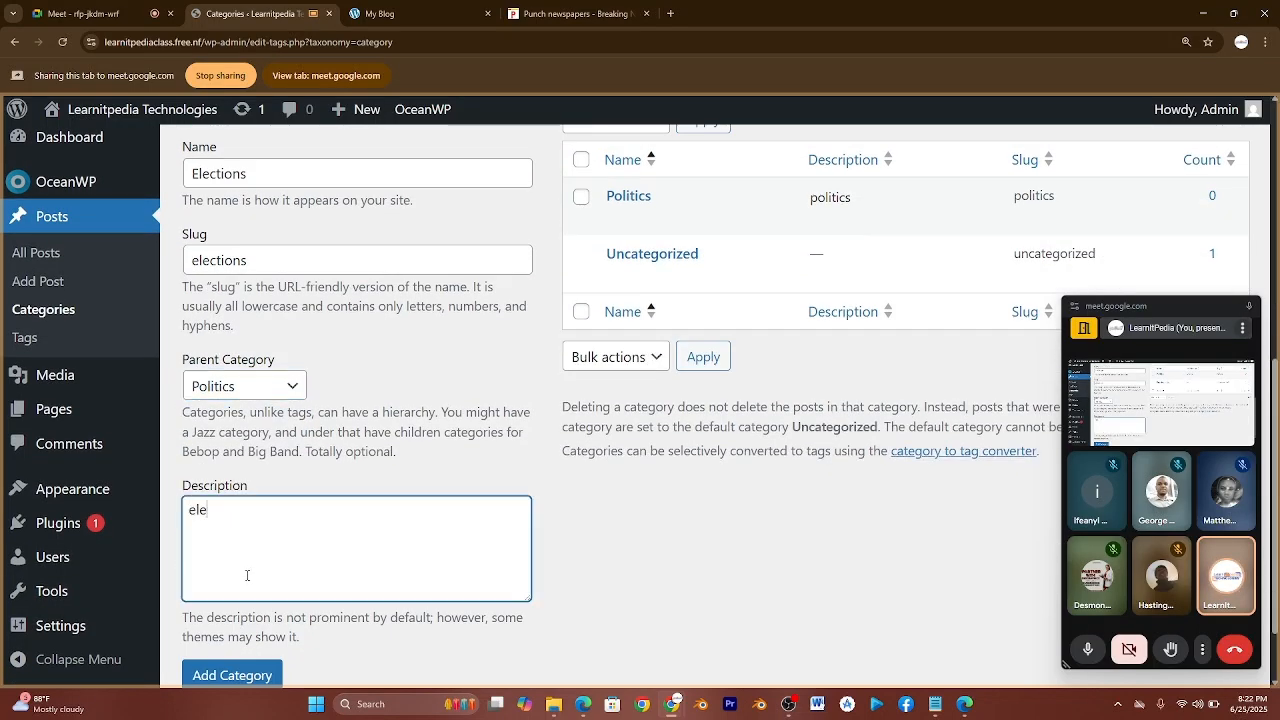
text(ctions)
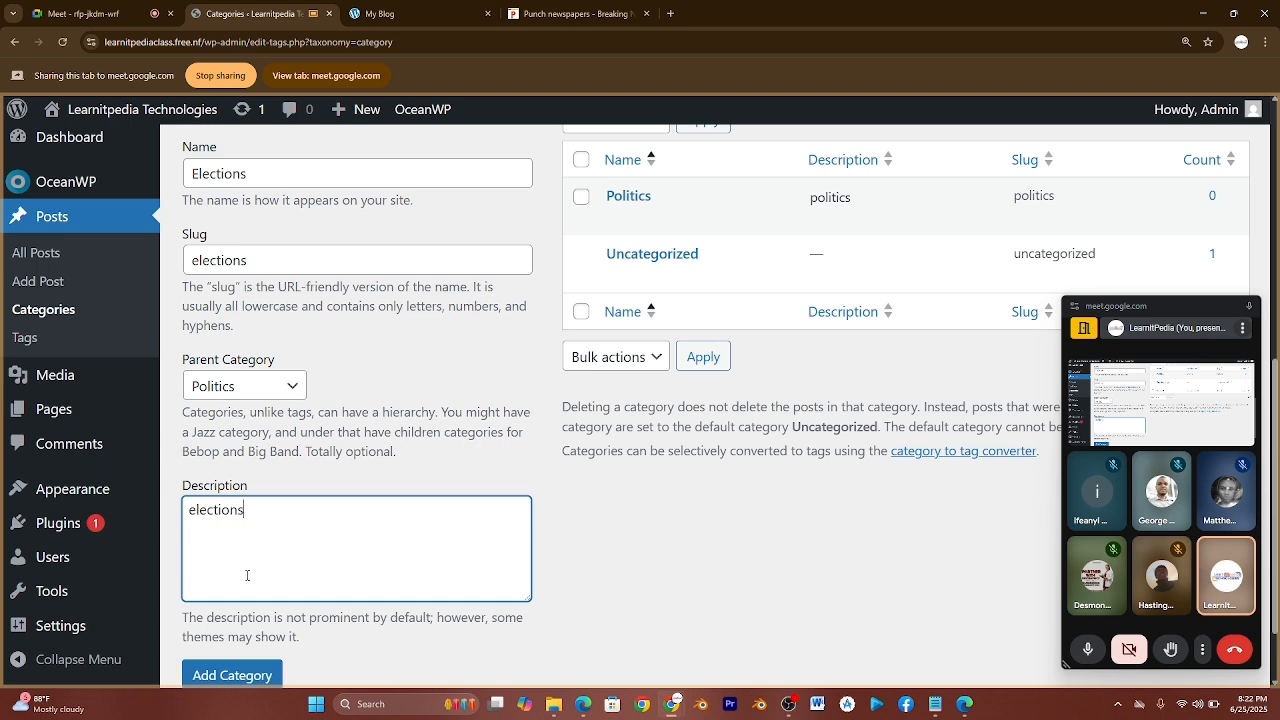
click(228, 672)
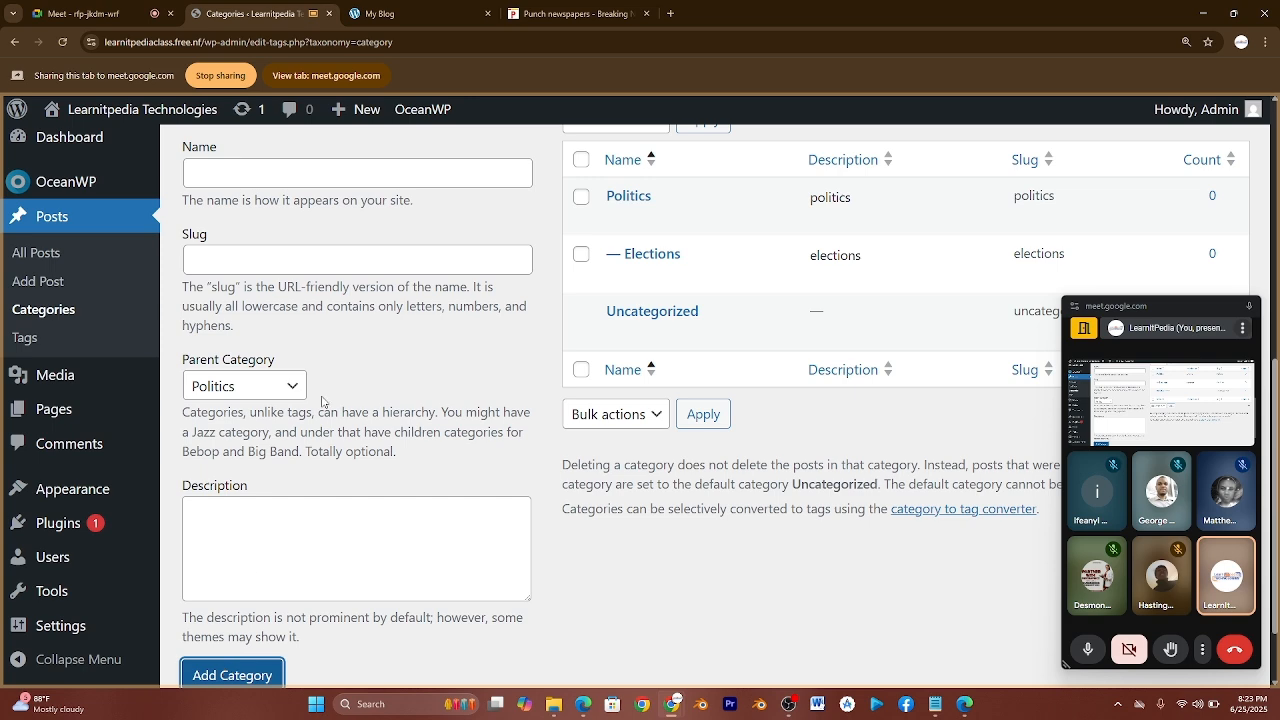
Name another new category Political Parties and set its slug to political-parties.
scroll(323, 402, up, 3)
click(236, 381)
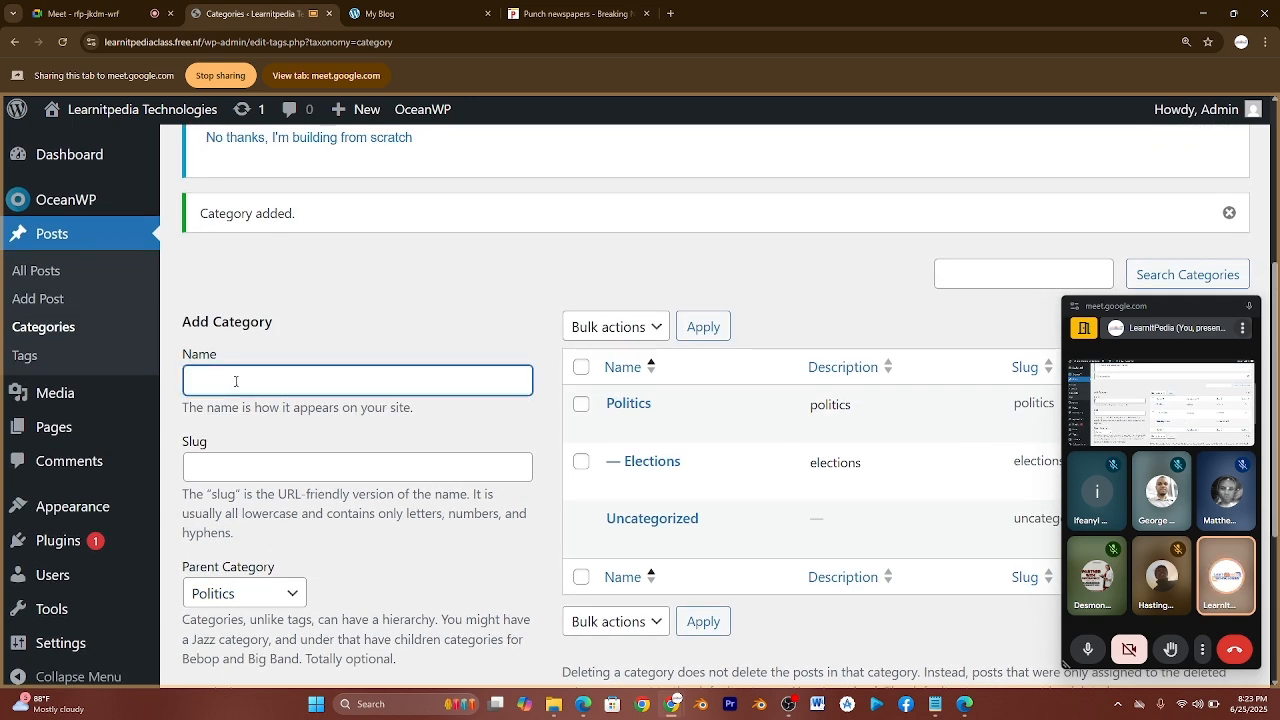
text(Political)
key(BackSpace)
text(cal Patiesr)
click(228, 467)
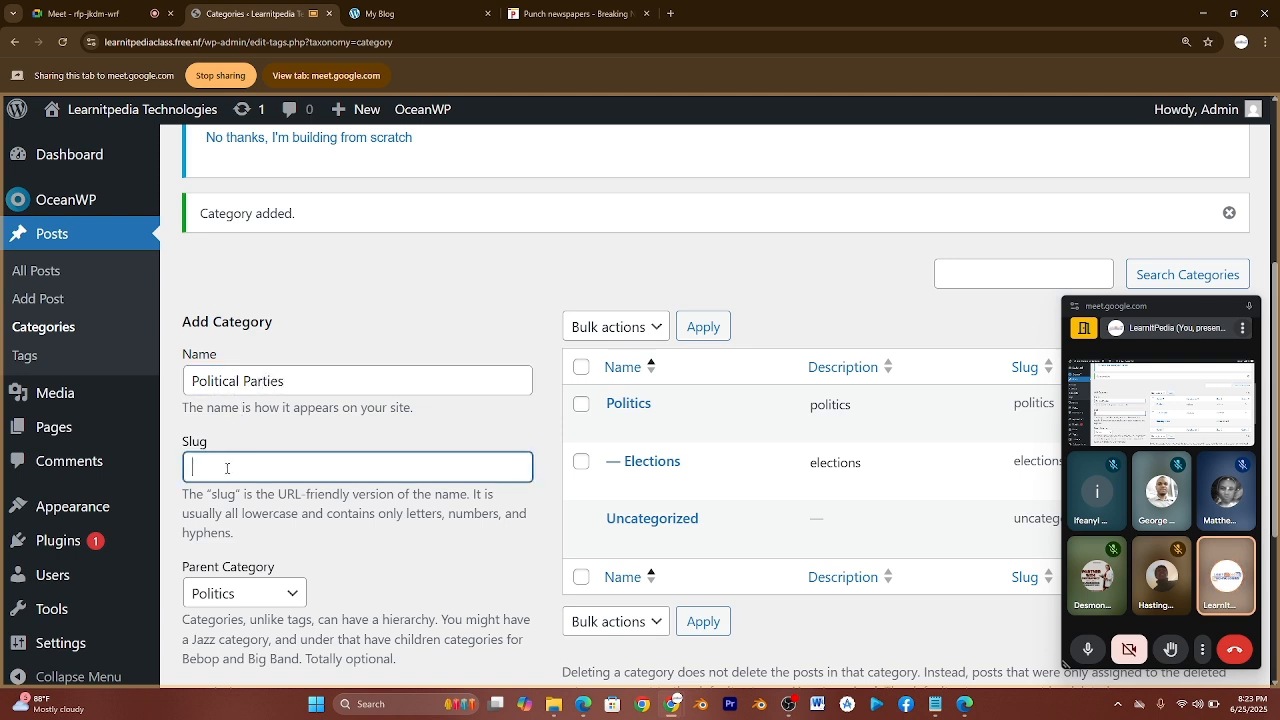
text(political)
text(-parties)
Enter the description political parties and add the Political Parties category under Politics.
scroll(268, 606, down, 2)
click(267, 574)
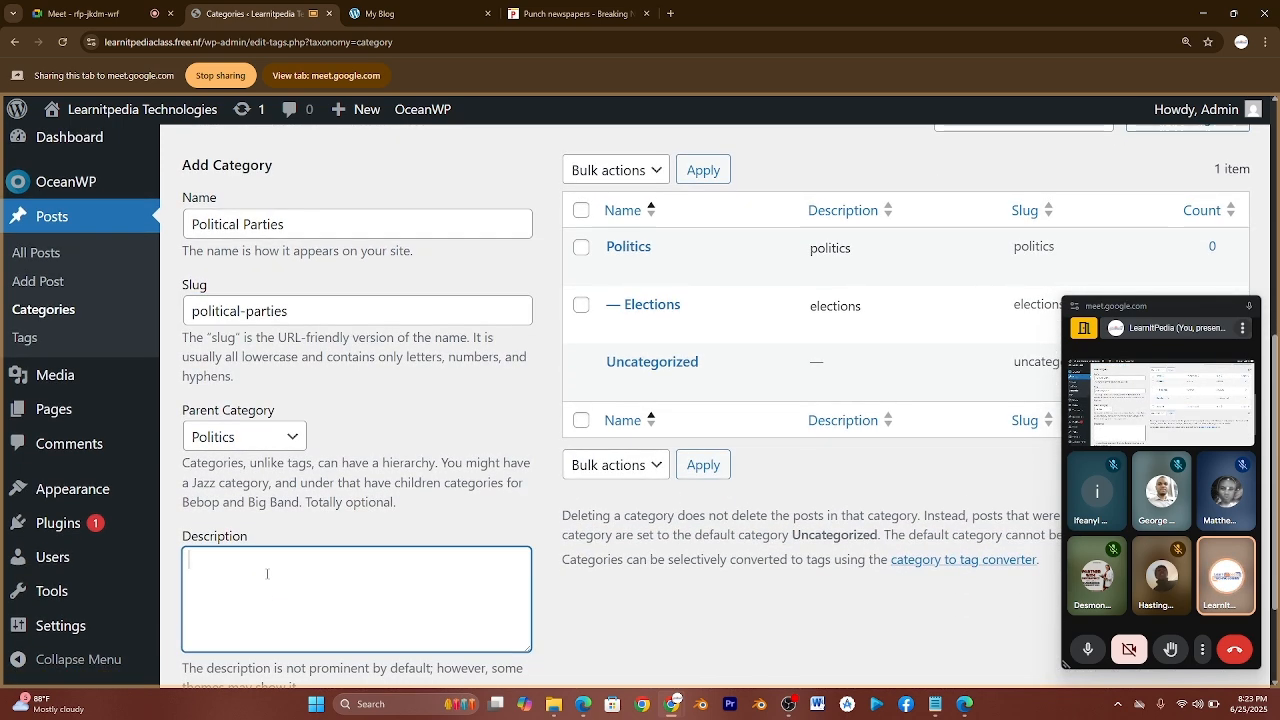
text(politics)
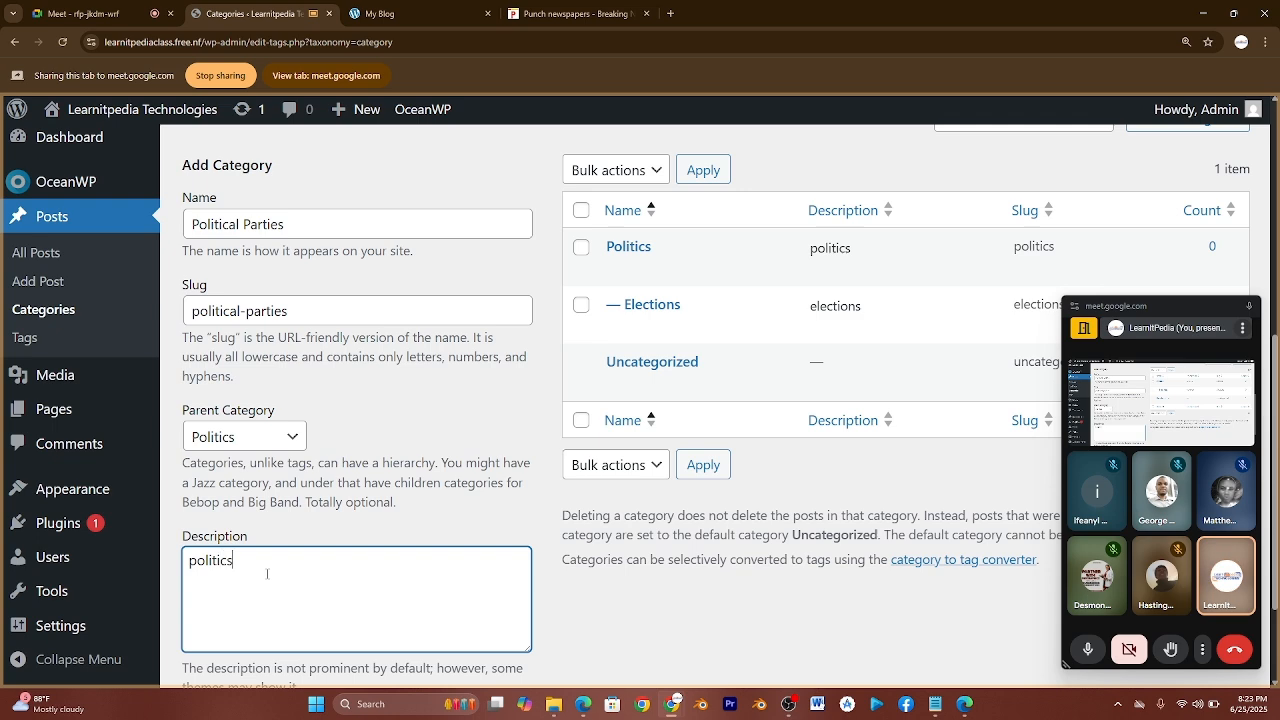
key(BackSpace)
text(al parties)
scroll(267, 573, down, 2)
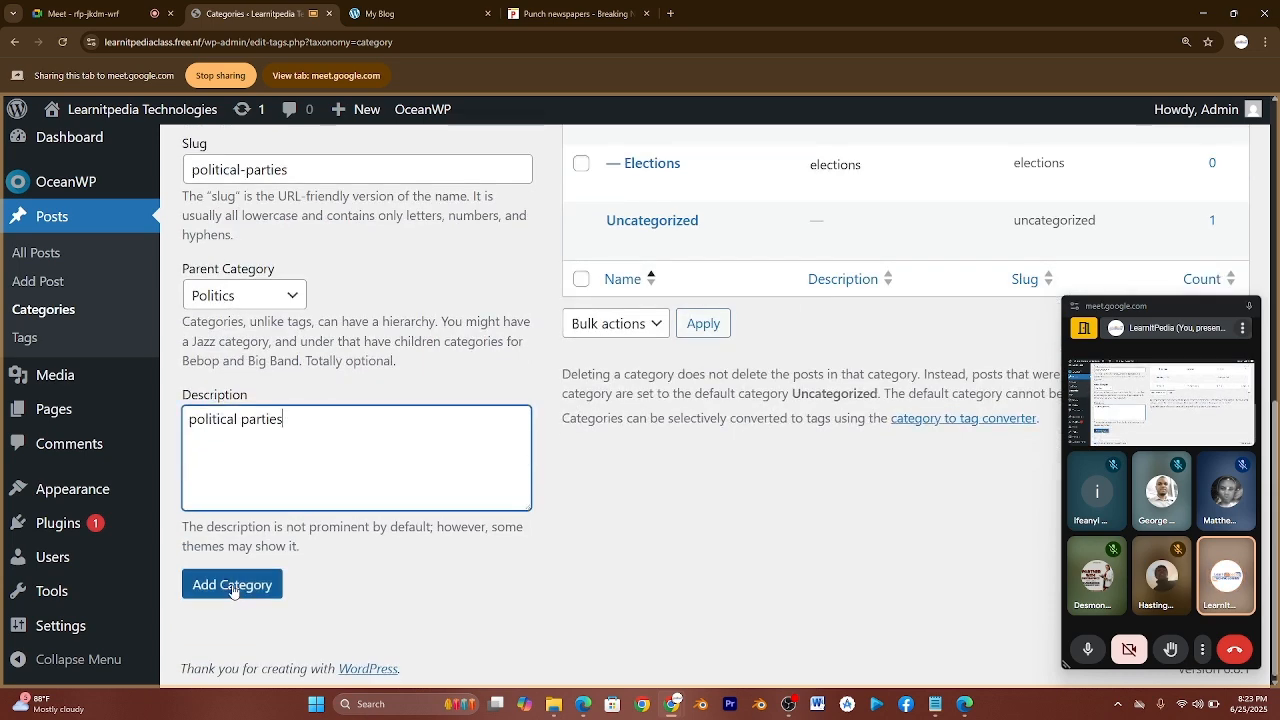
click(233, 588)
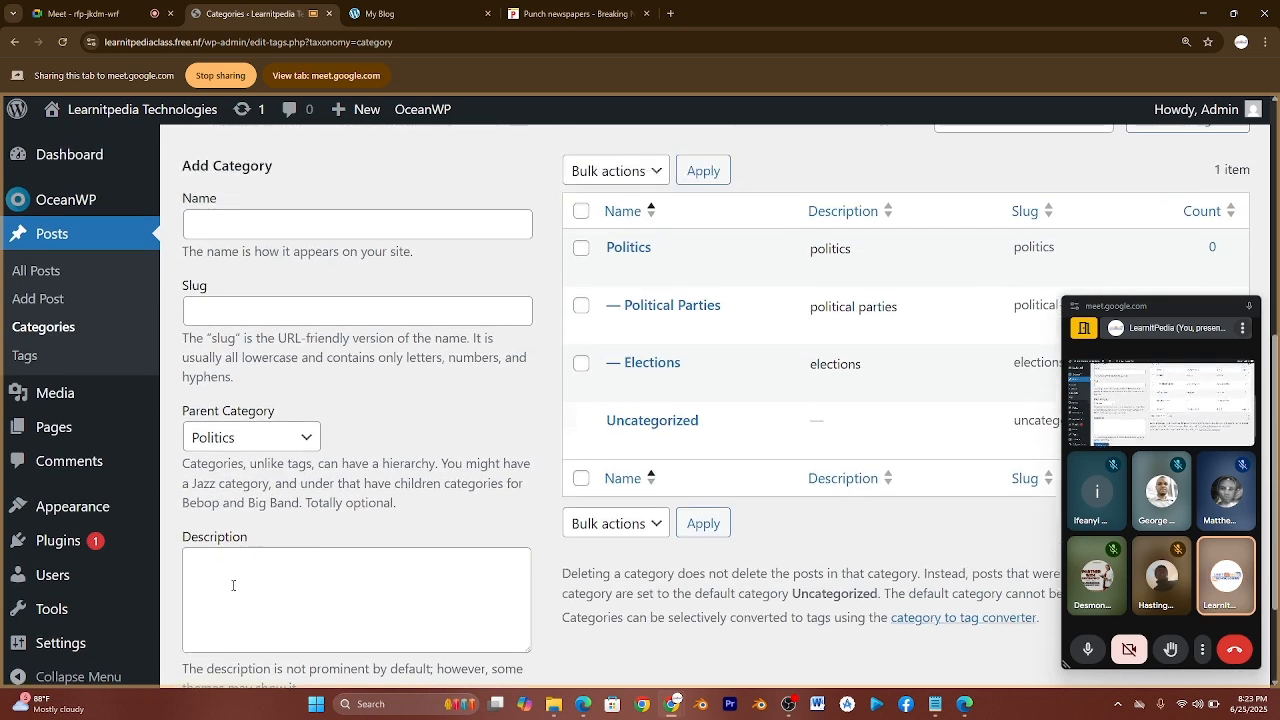
Fill in a new category named Sports with the slug sports and None as its parent category.
click(237, 455)
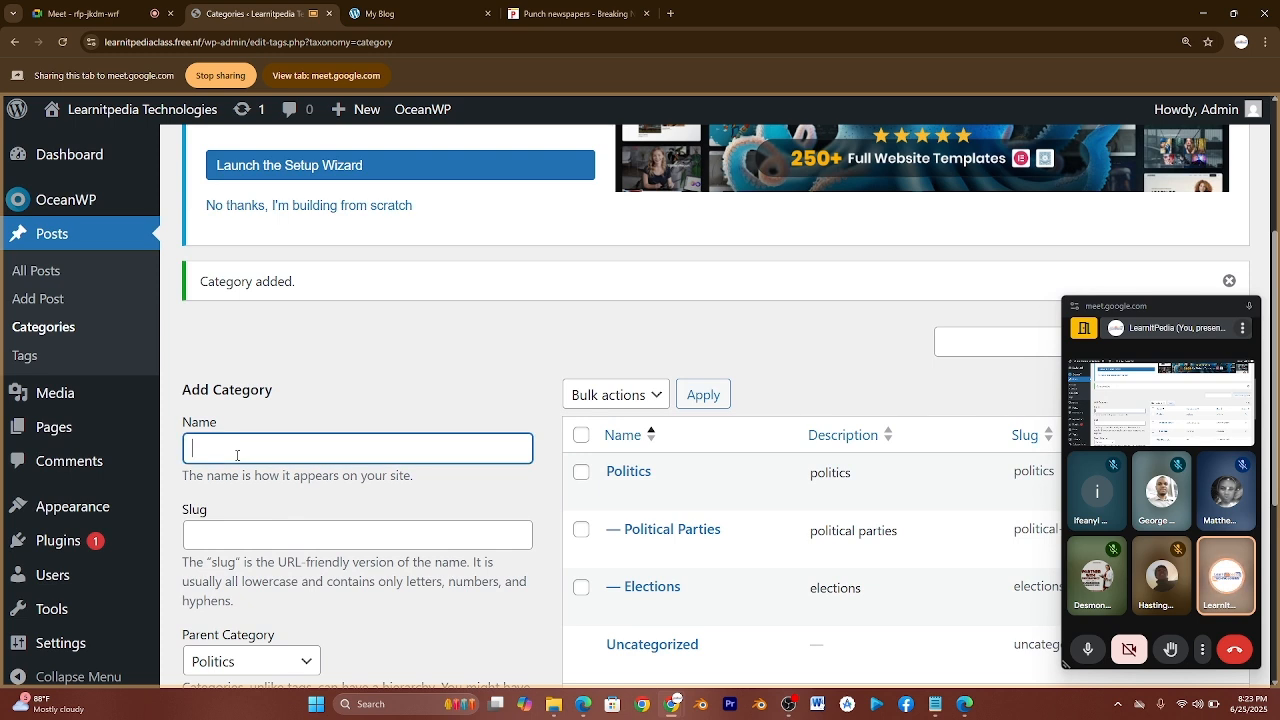
text(Sports)
click(206, 532)
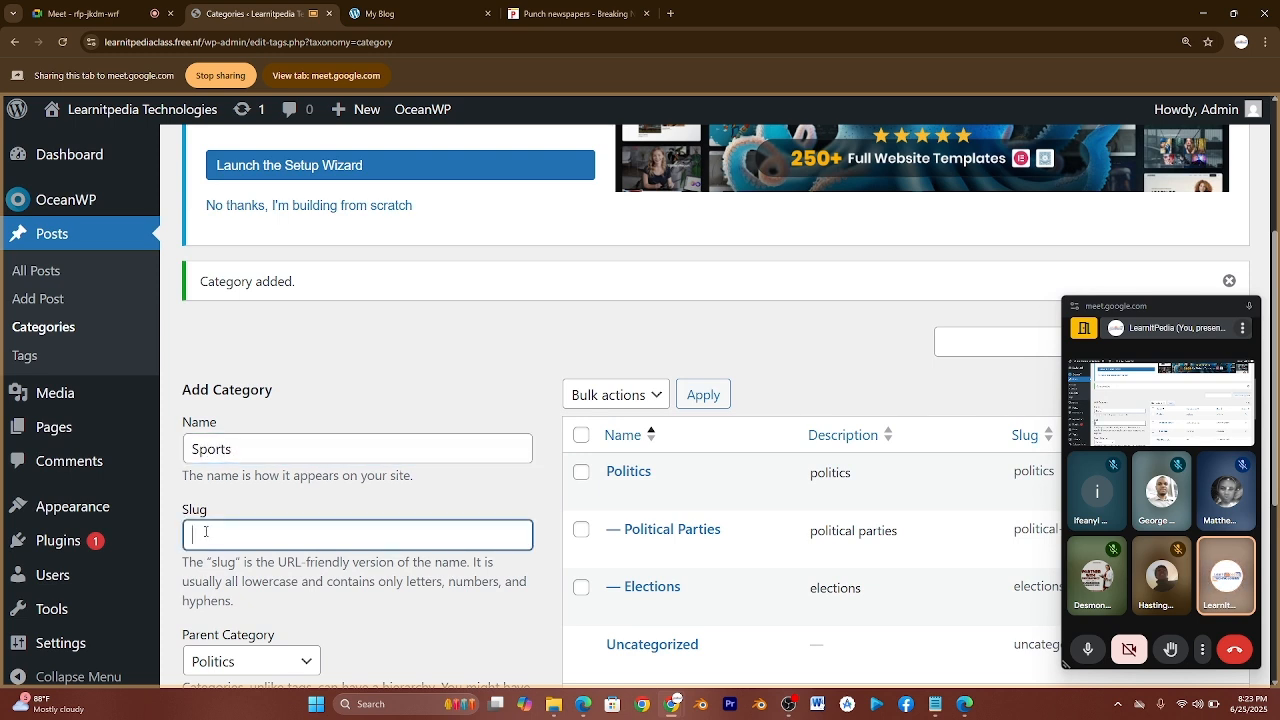
text(sports)
scroll(206, 534, down, 1)
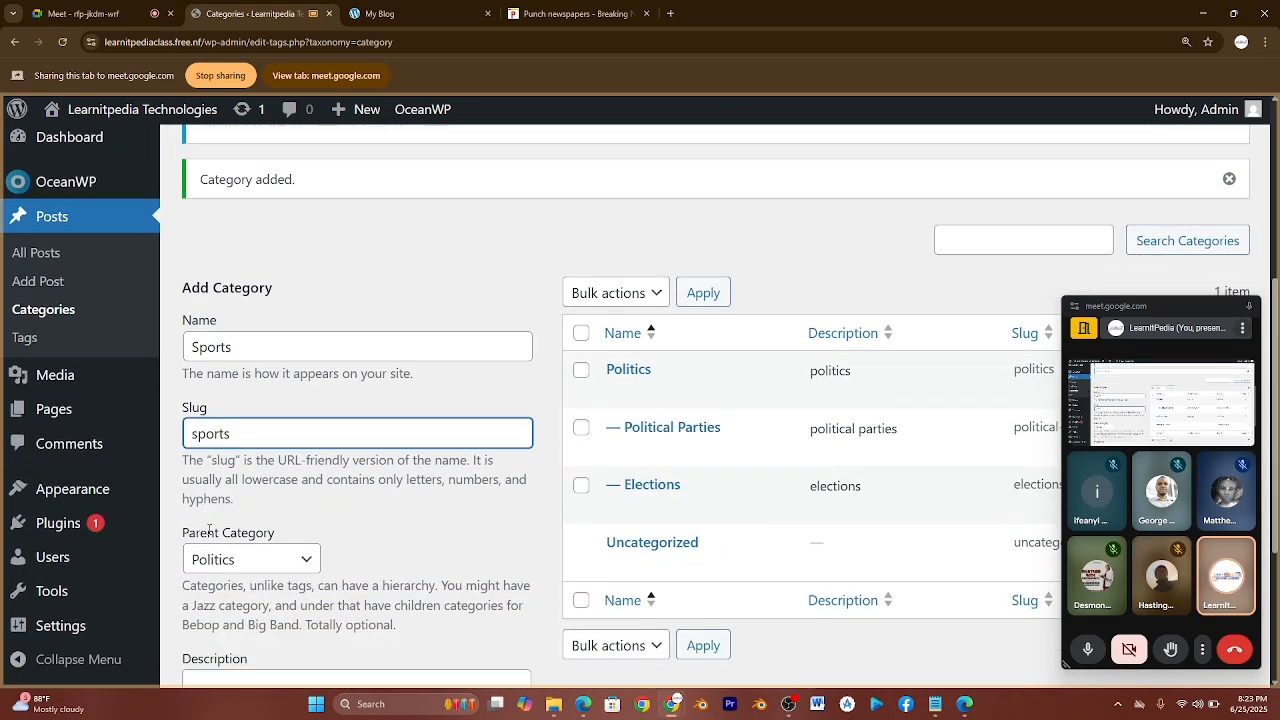
click(309, 561)
click(231, 437)
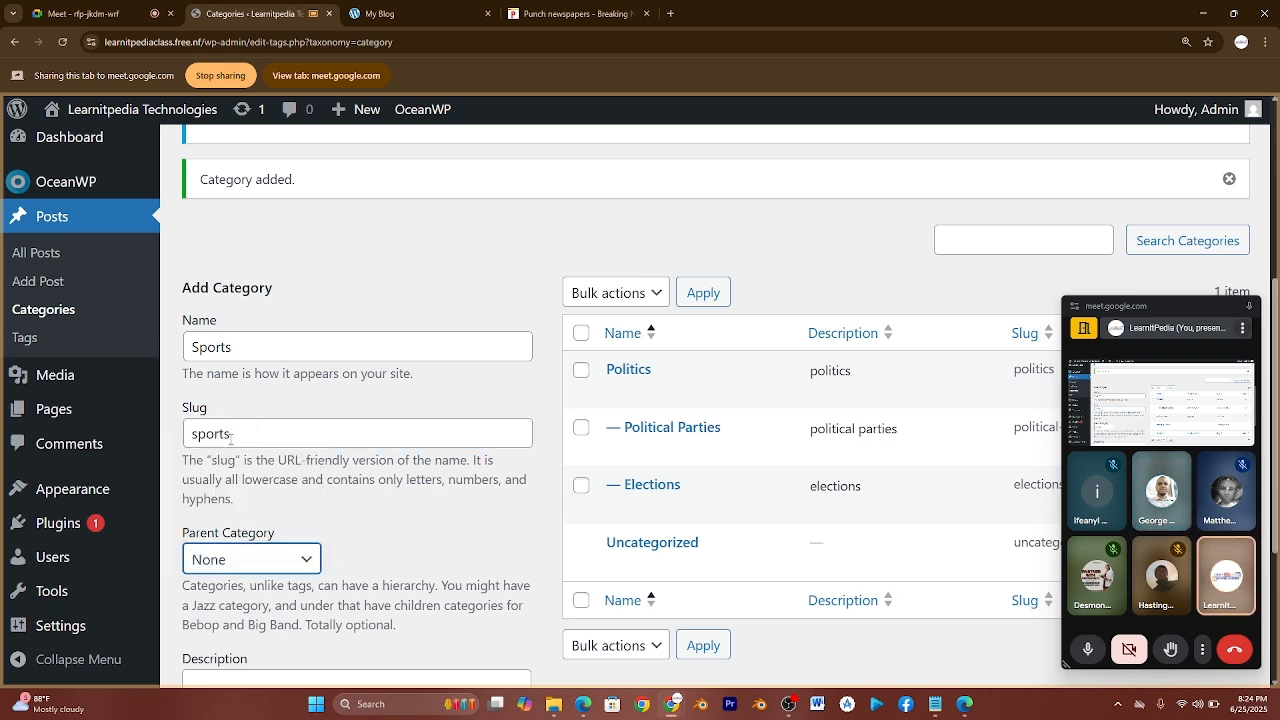
Enter the description sports and add the Sports category.
scroll(330, 565, down, 2)
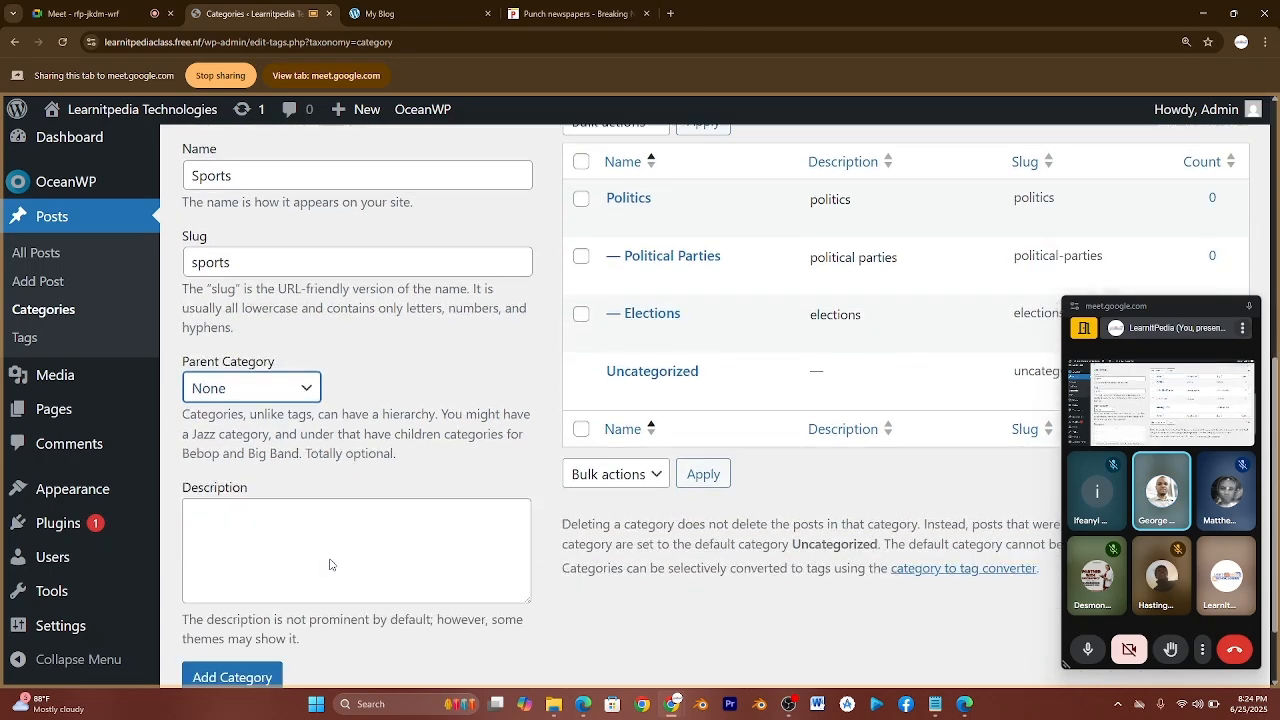
click(283, 523)
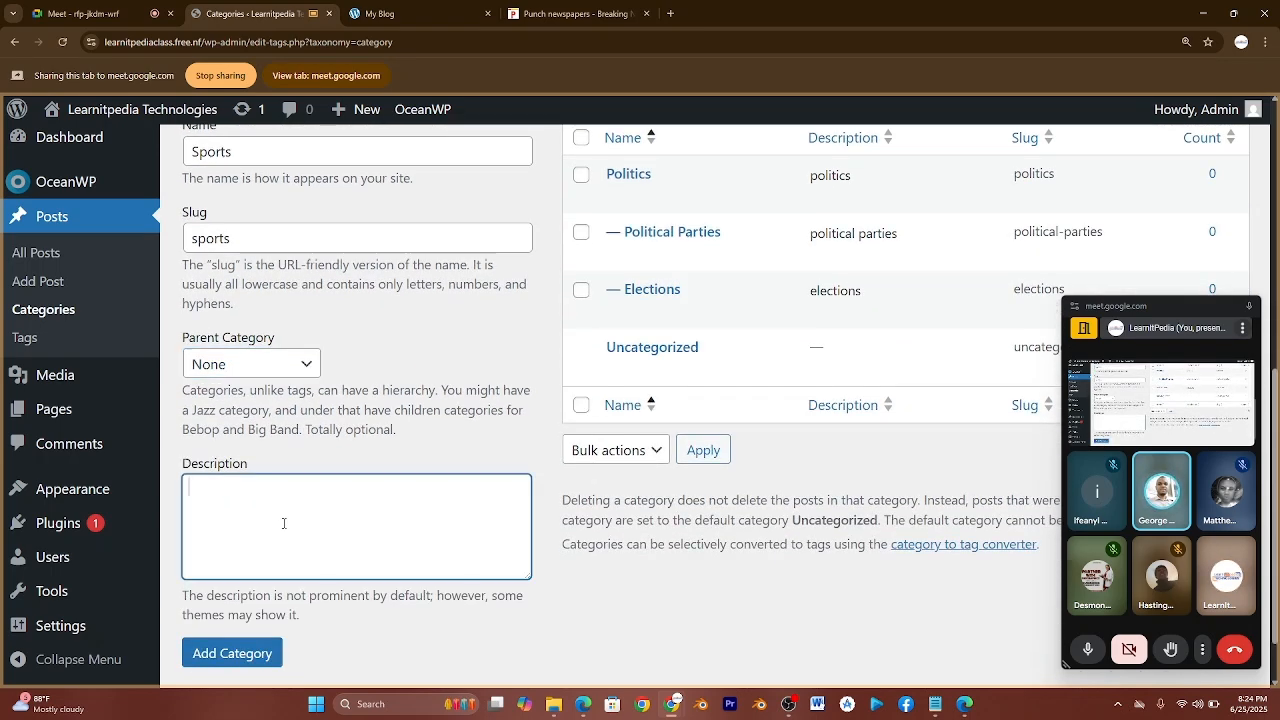
text(so)
key(BackSpace)
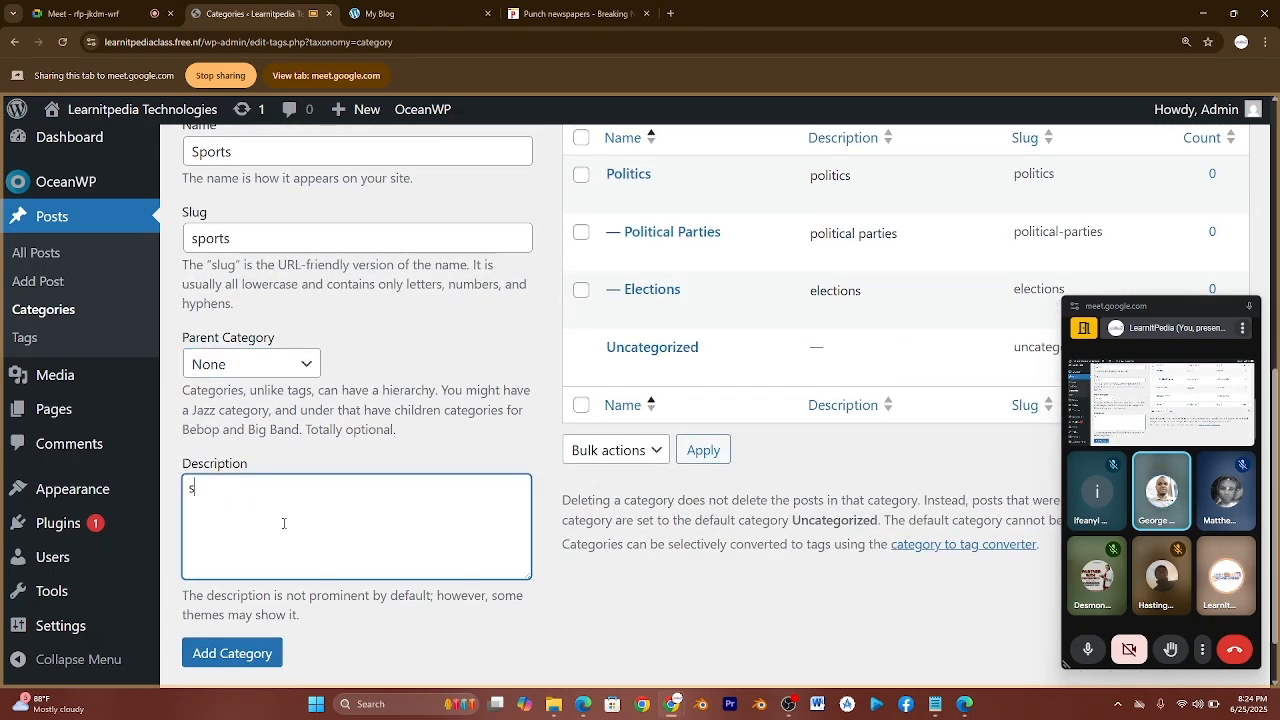
text(ports)
key(BackSpace)
key(BackSpace)
key(BackSpace)
key(BackSpace)
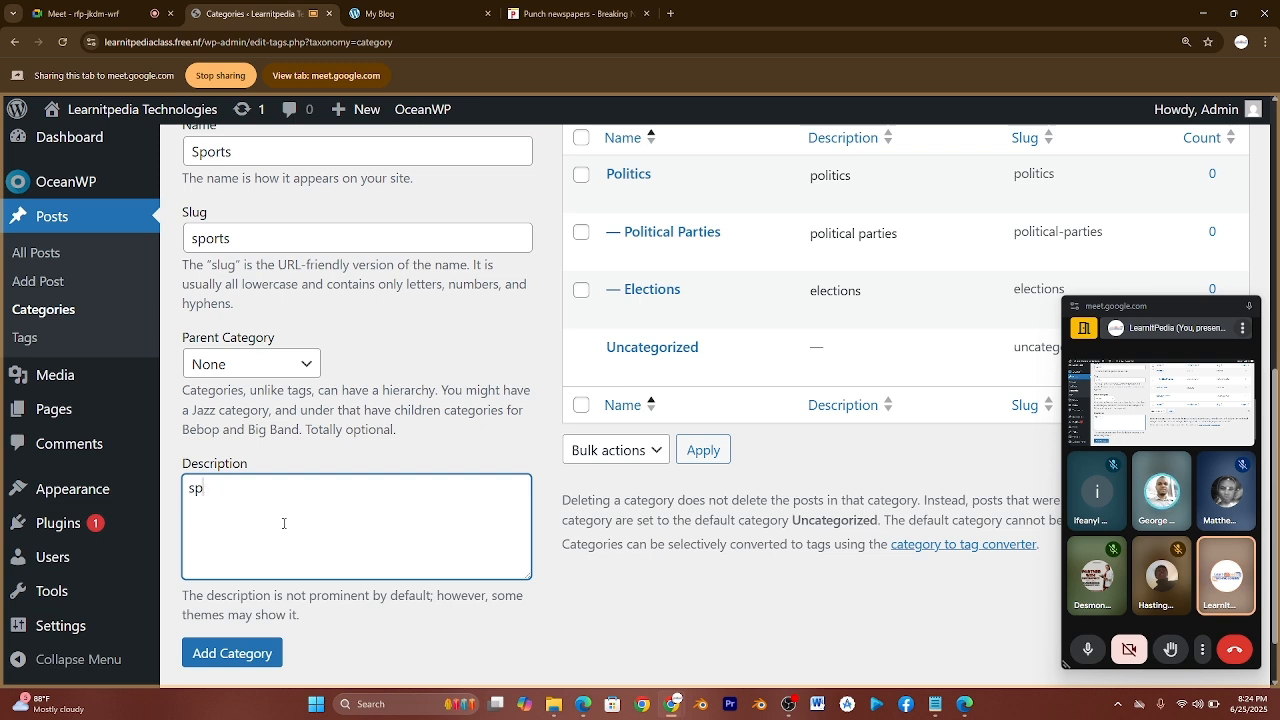
text(orts)
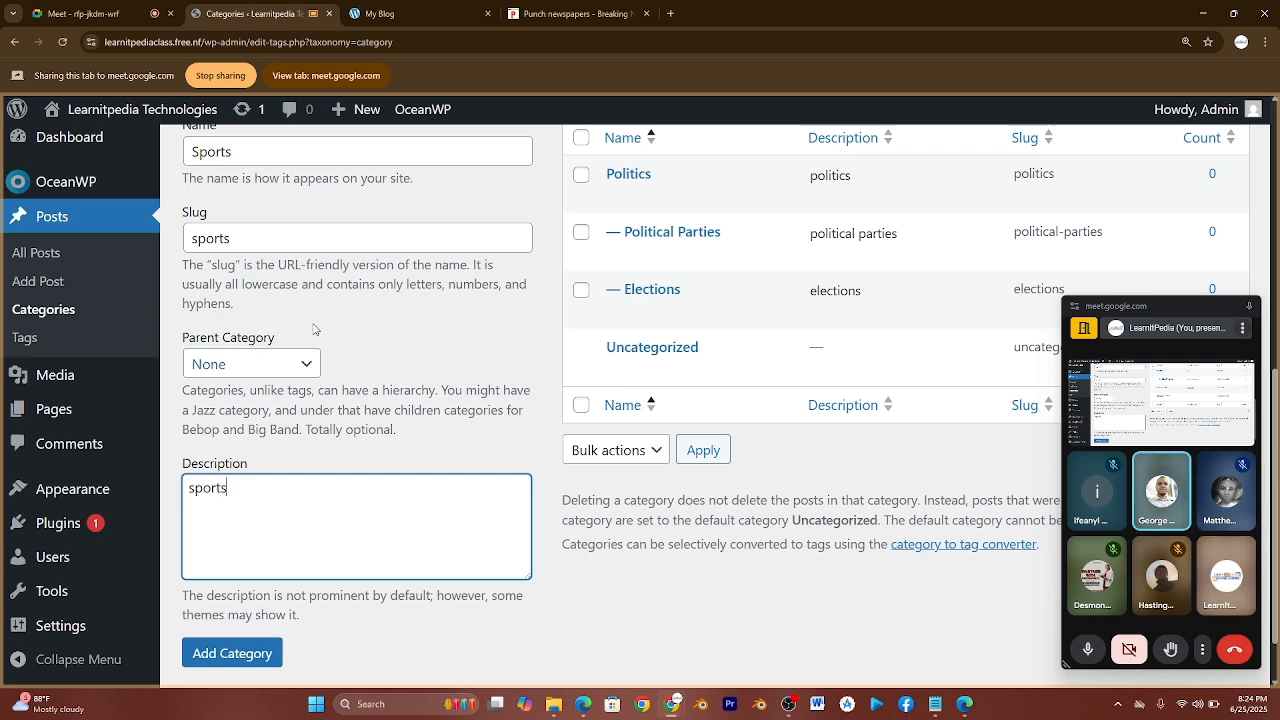
click(230, 647)
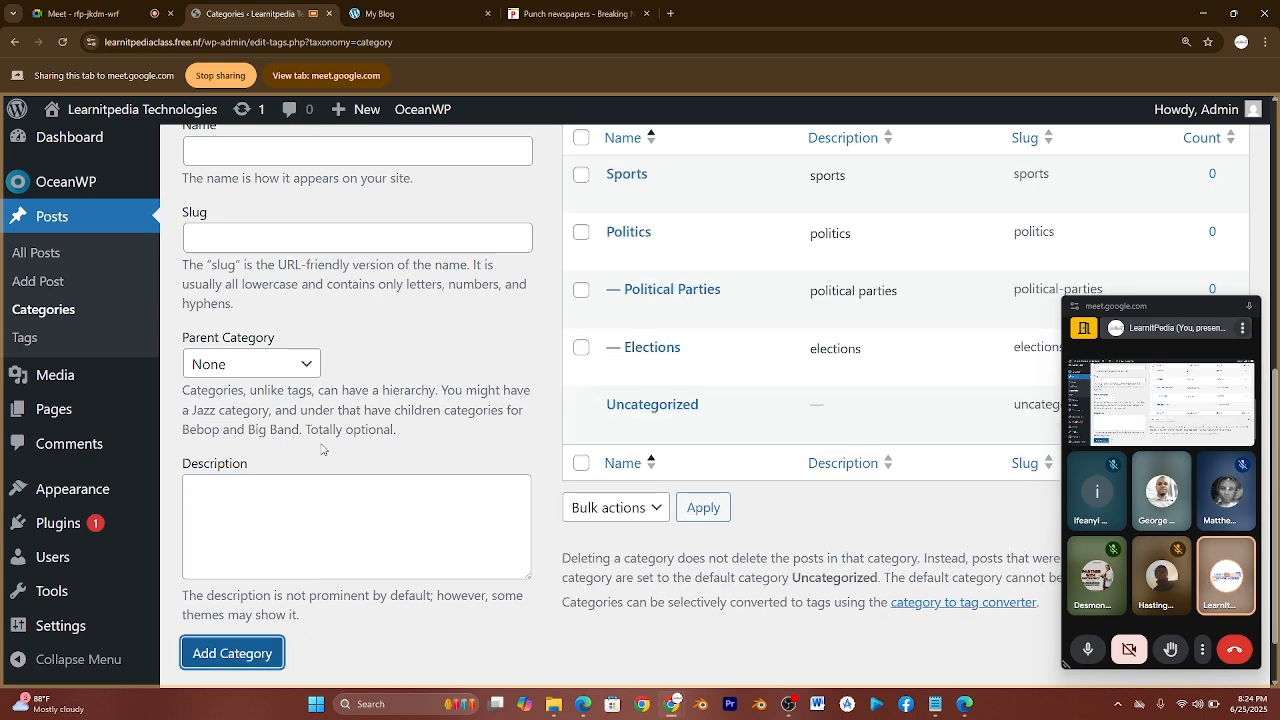
Name the next new category Football and set its slug to football.
scroll(296, 398, up, 4)
scroll(296, 398, down, 1)
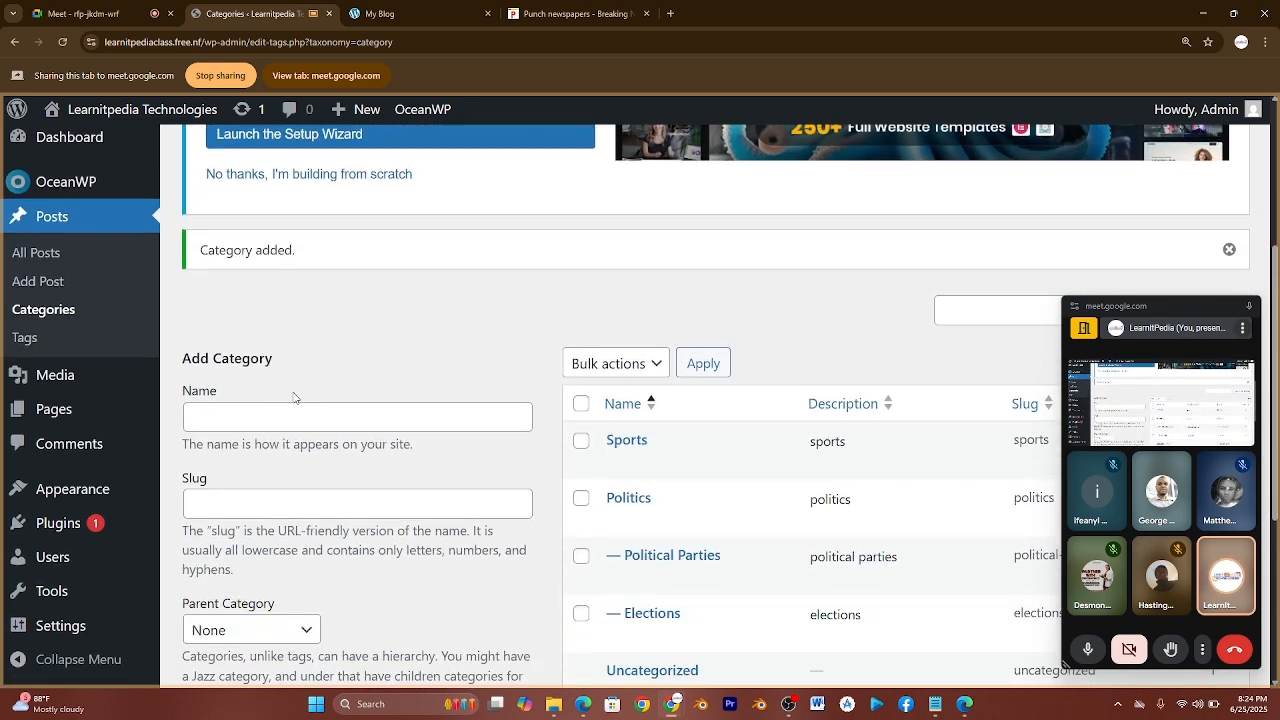
click(261, 410)
text(Football)
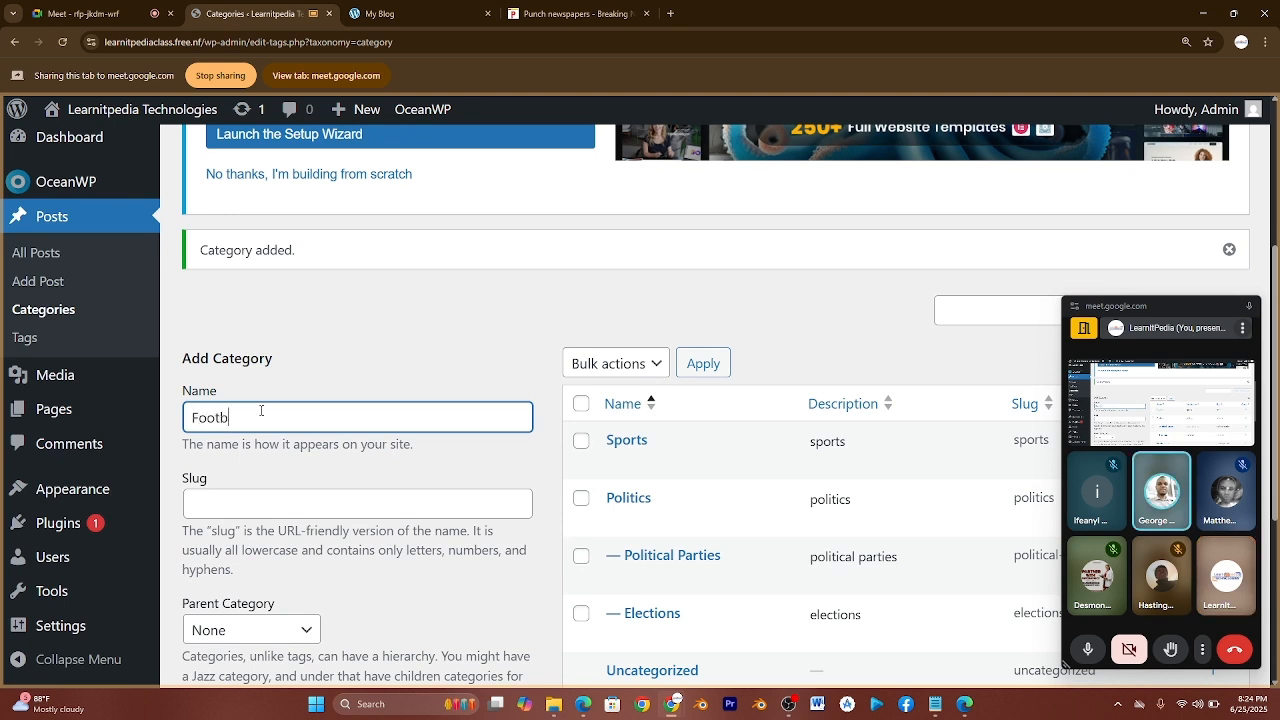
click(213, 500)
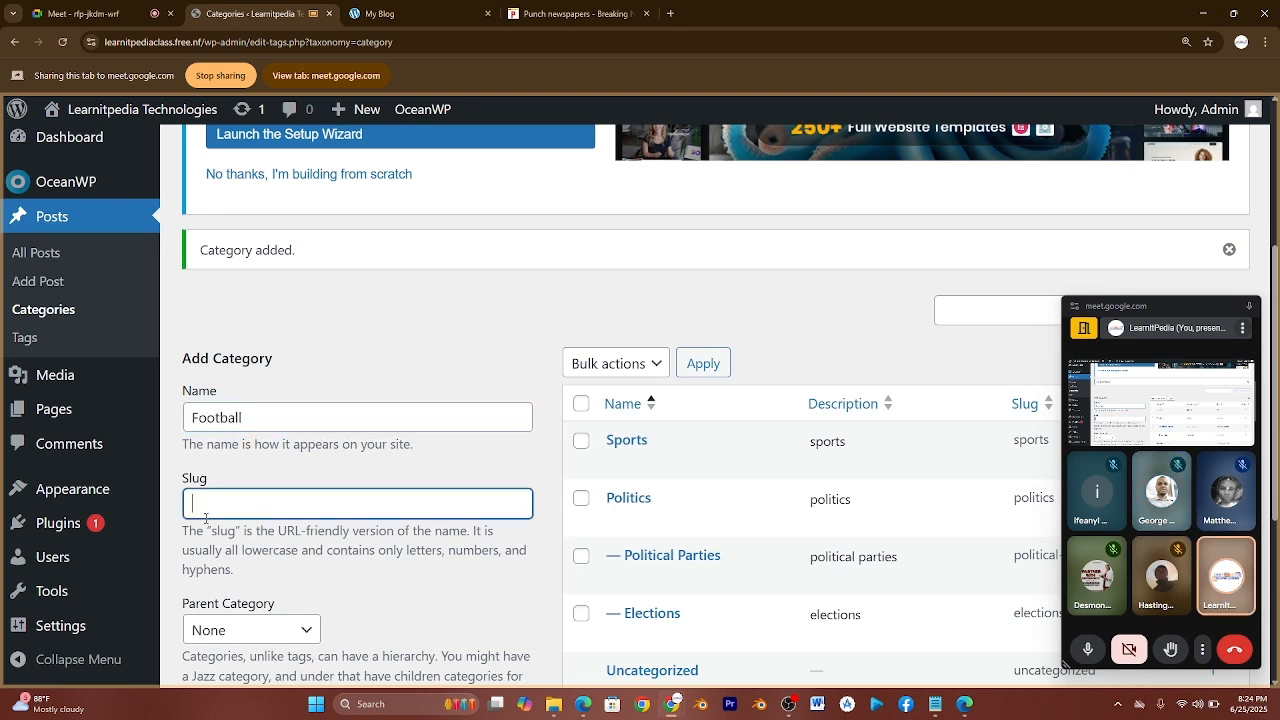
text(football)
Make Sports the parent of the Football category, enter the description sports, and add the category.
click(231, 633)
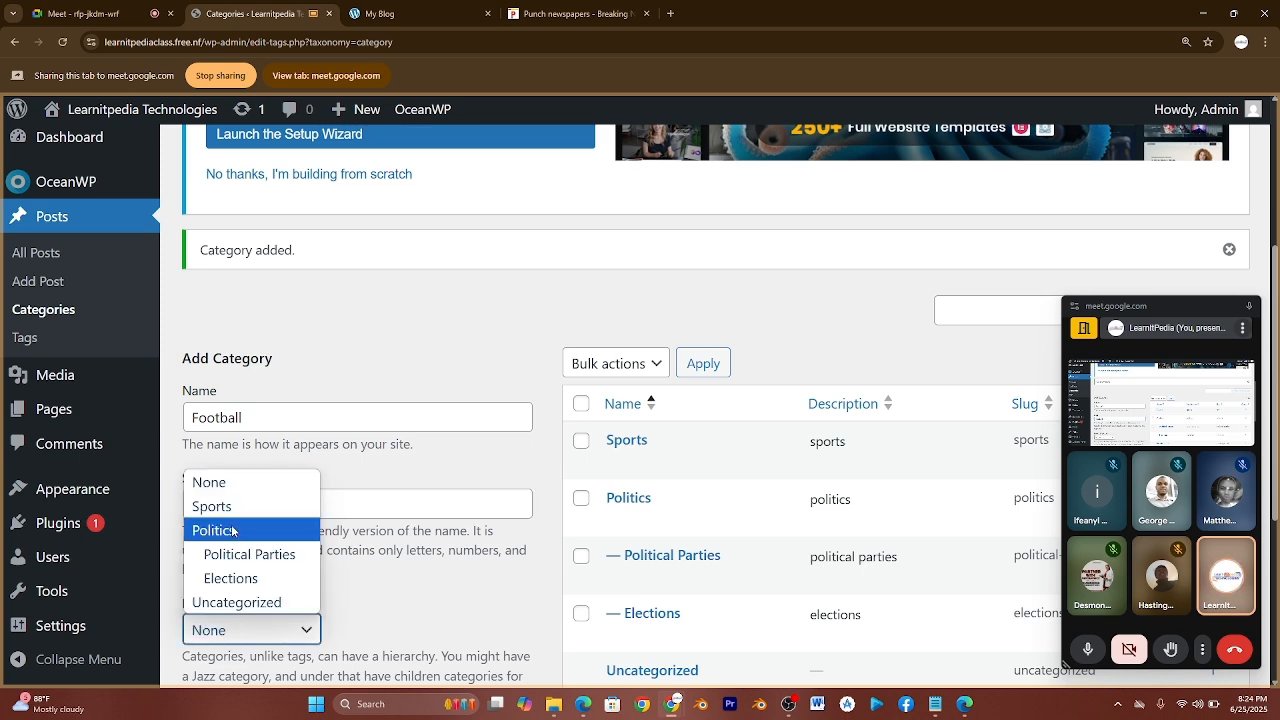
click(237, 503)
scroll(237, 500, down, 2)
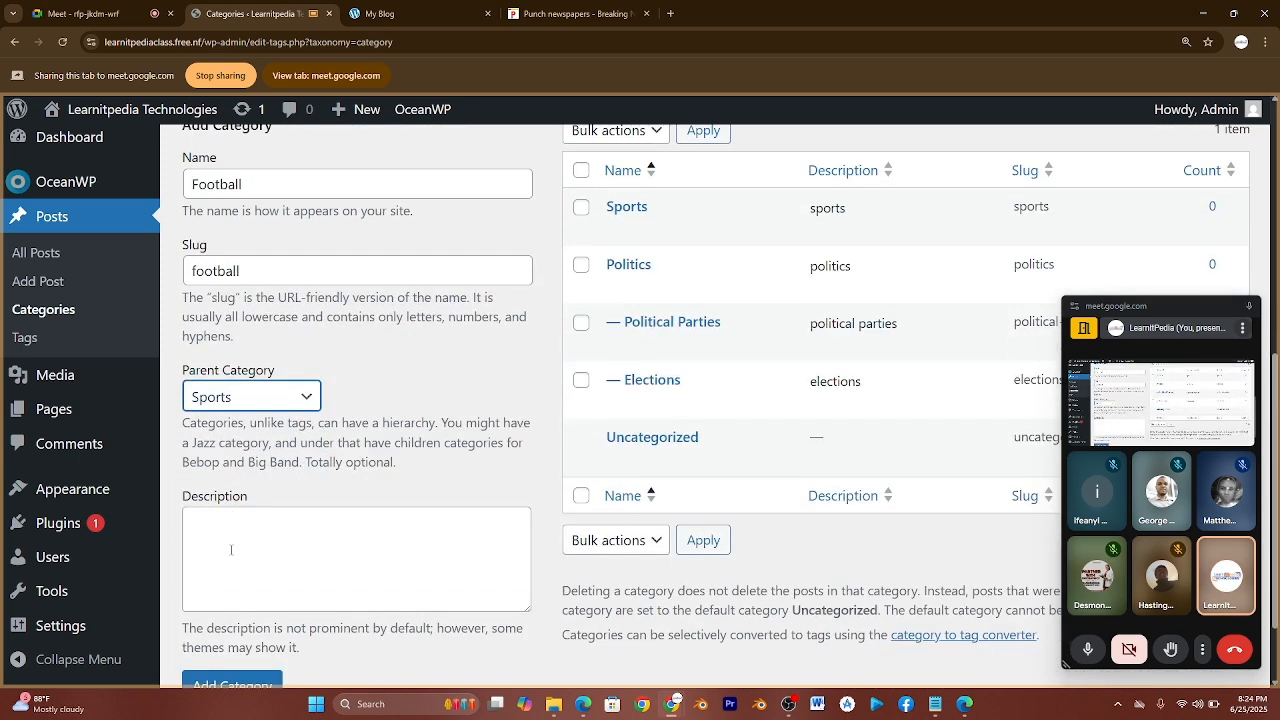
click(231, 550)
text(spotr)
key(BackSpace)
key(BackSpace)
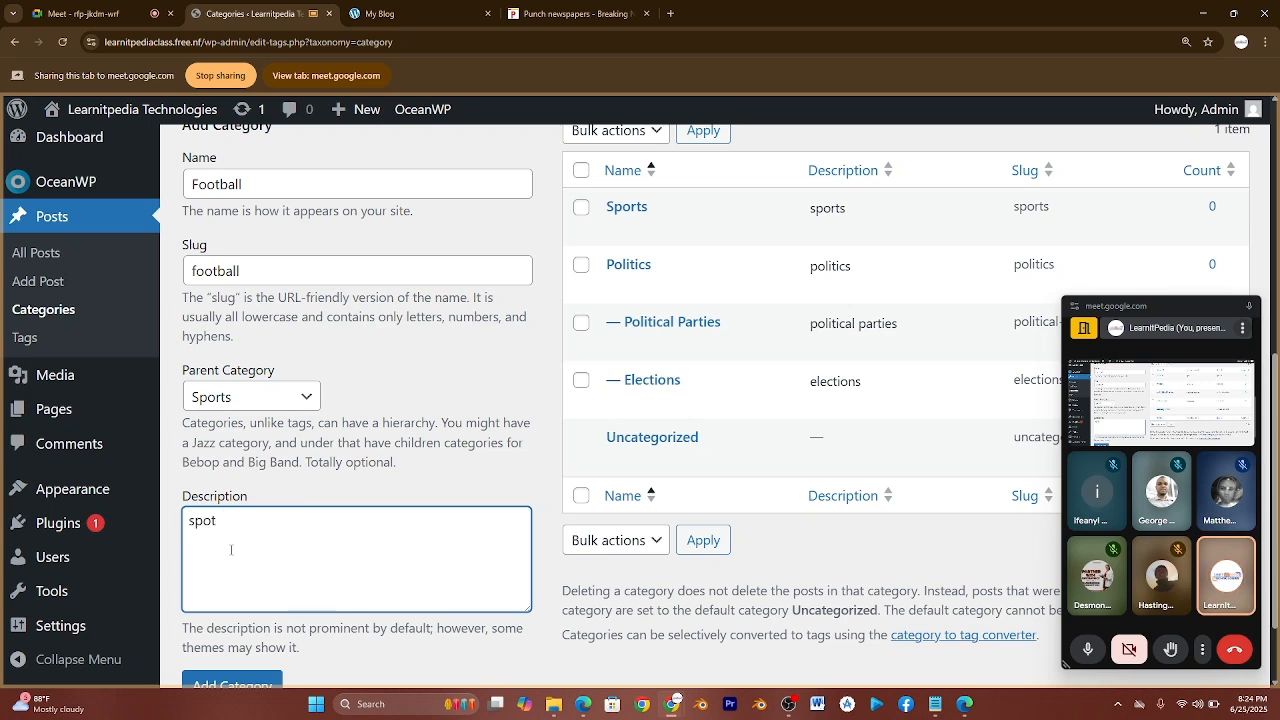
text(rts)
click(230, 683)
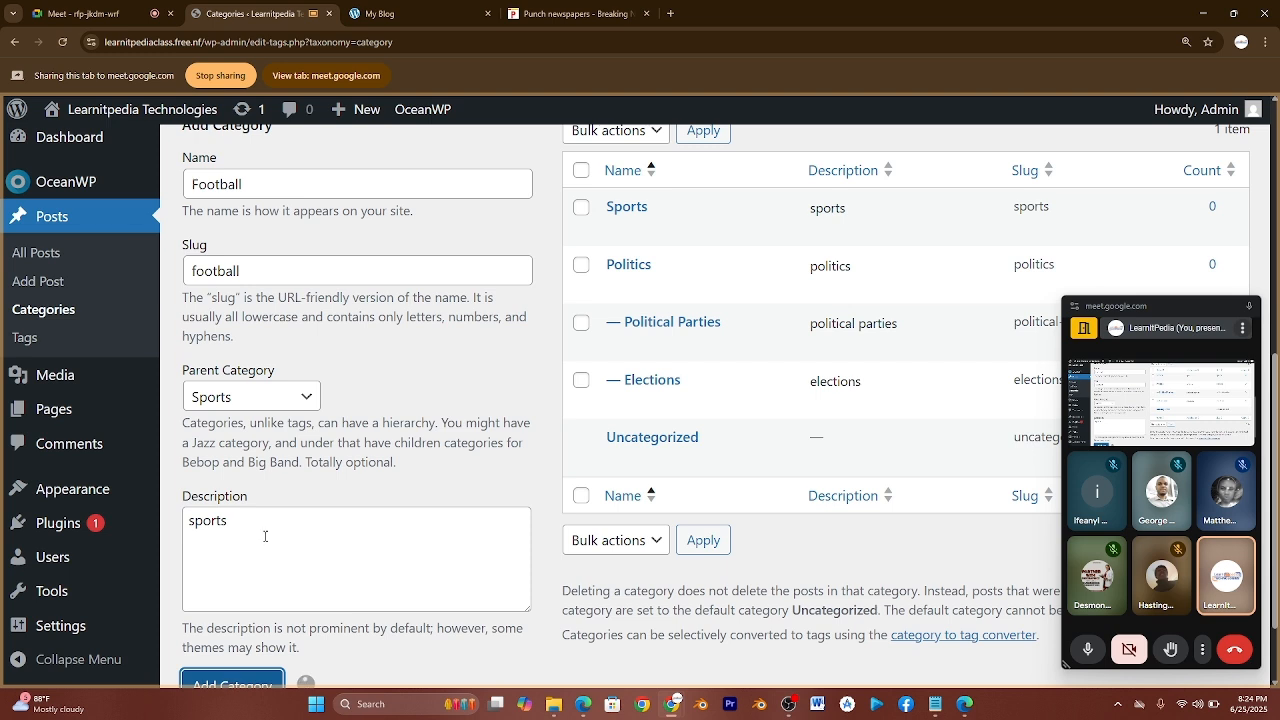
Add a Basketball subcategory under Sports with the slug basketball and the description basketball.
click(276, 181)
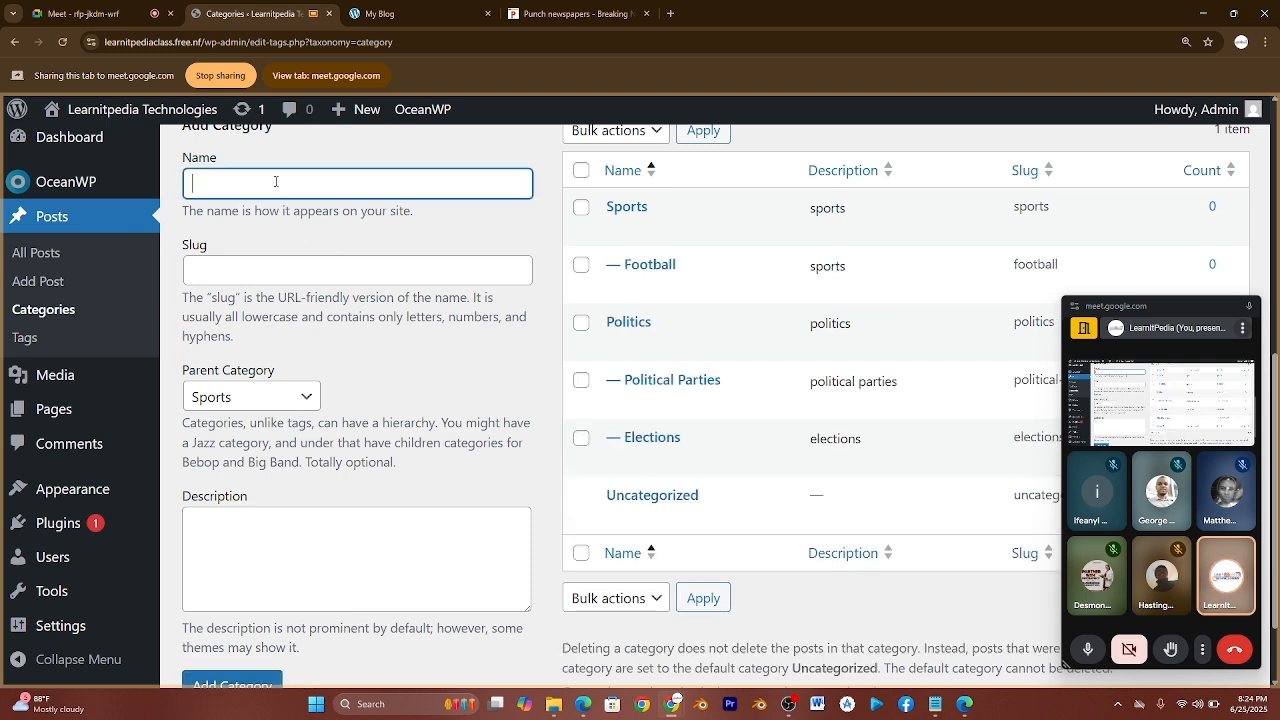
text(Basketball)
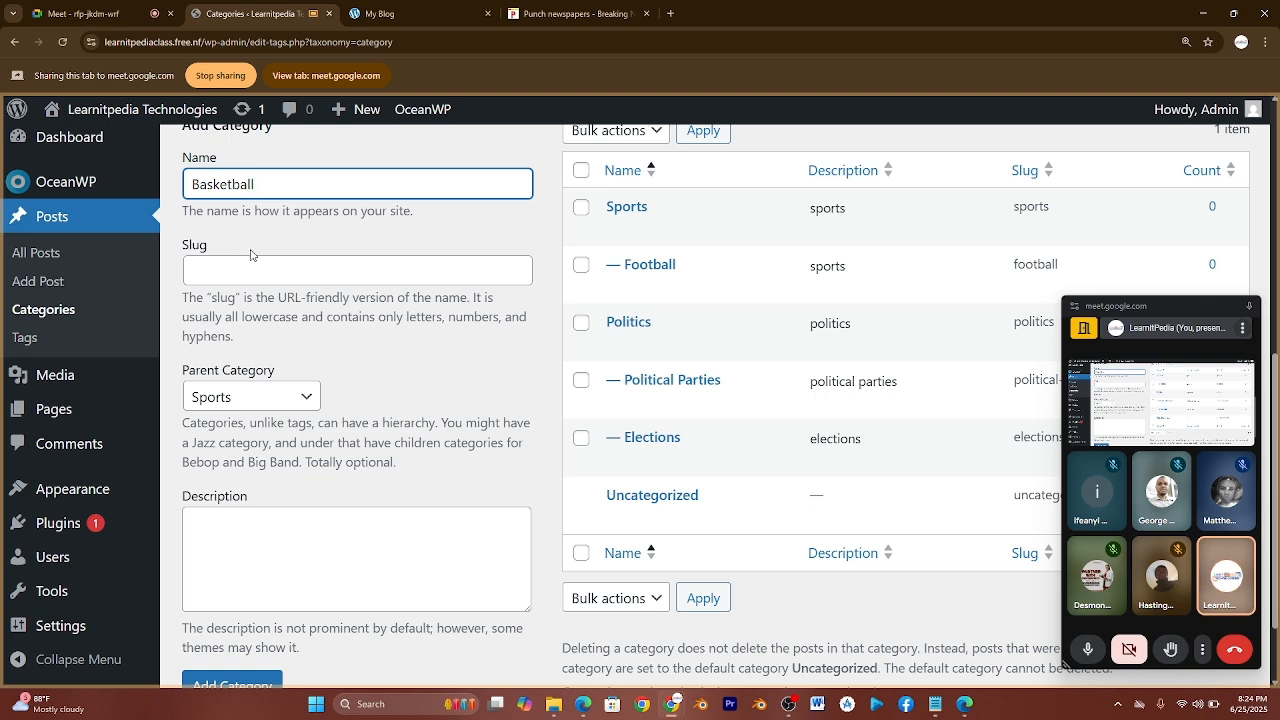
click(243, 265)
text(basketl)
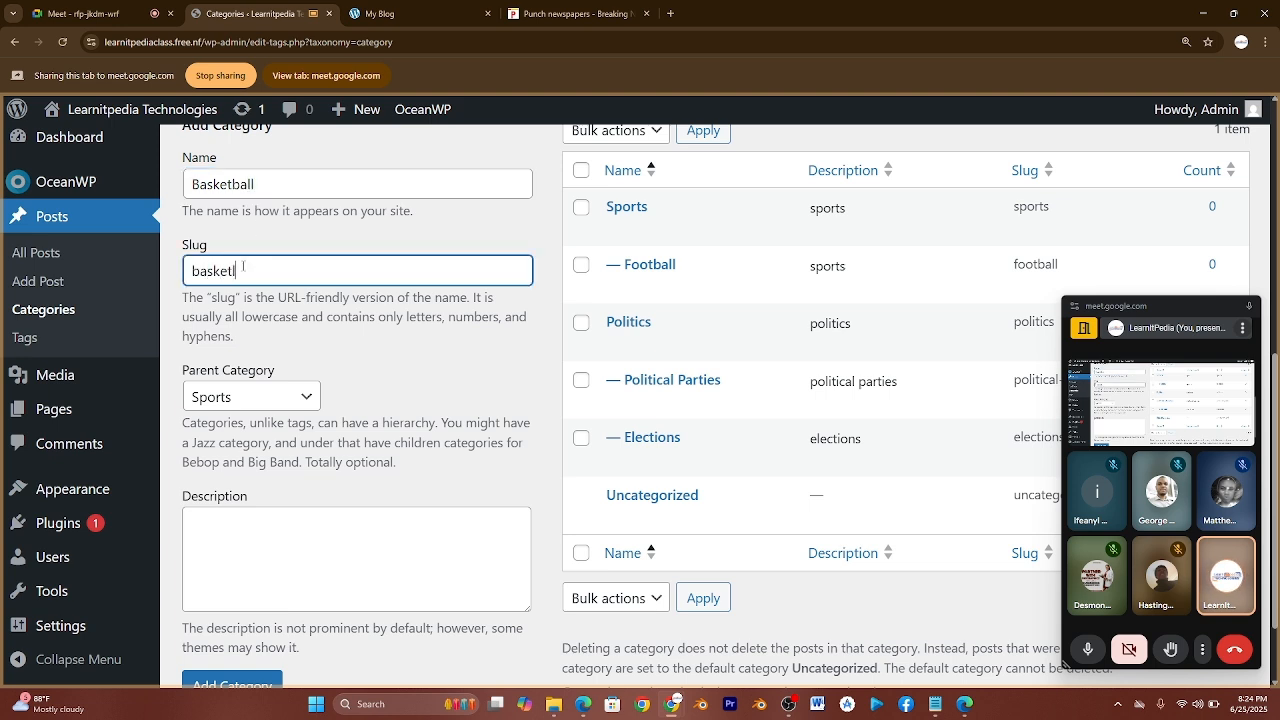
key(BackSpace)
text(ball)
click(258, 540)
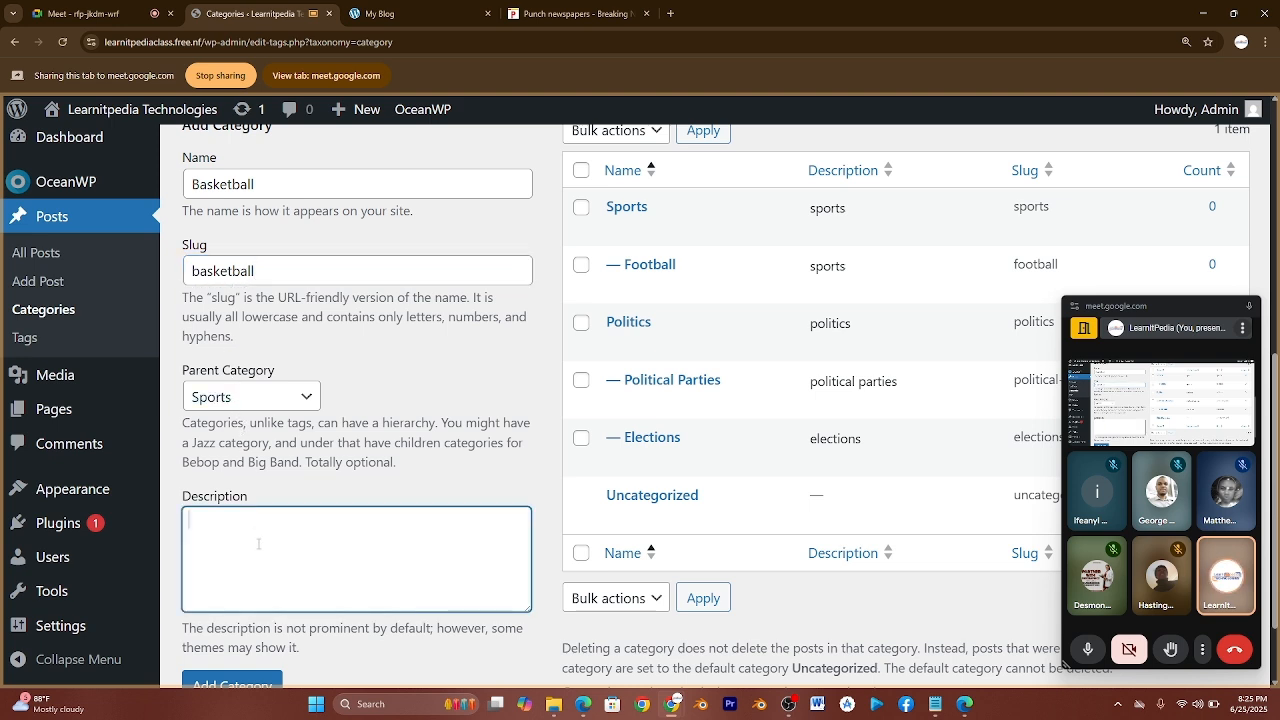
text(basketball)
click(246, 685)
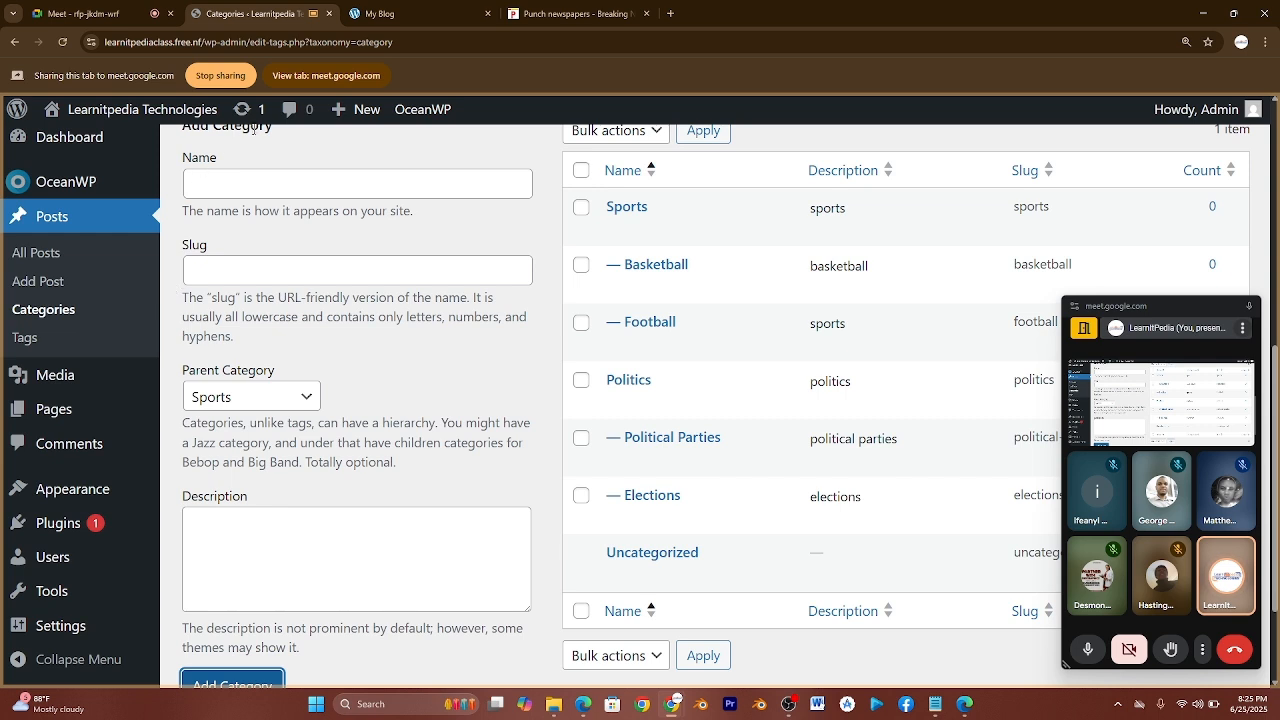
Name the next new category Entertainment and set its slug to entertainment.
click(230, 189)
text(E)
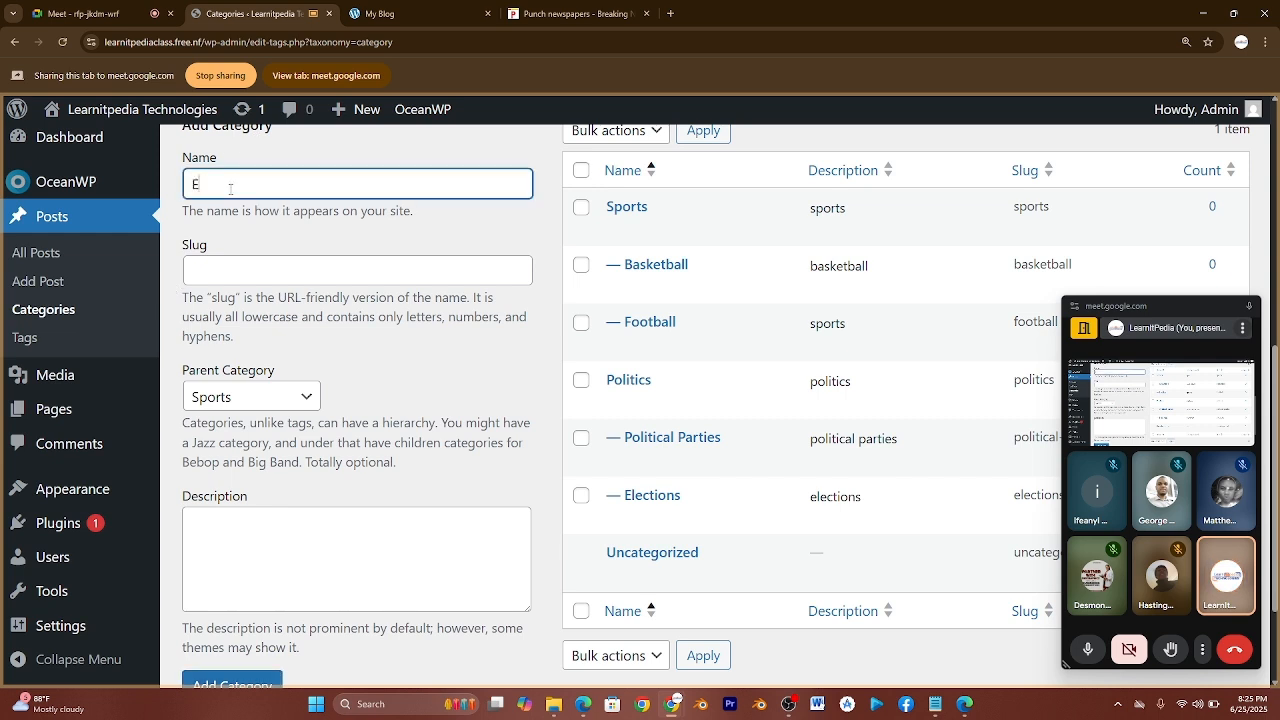
text(ntertainment)
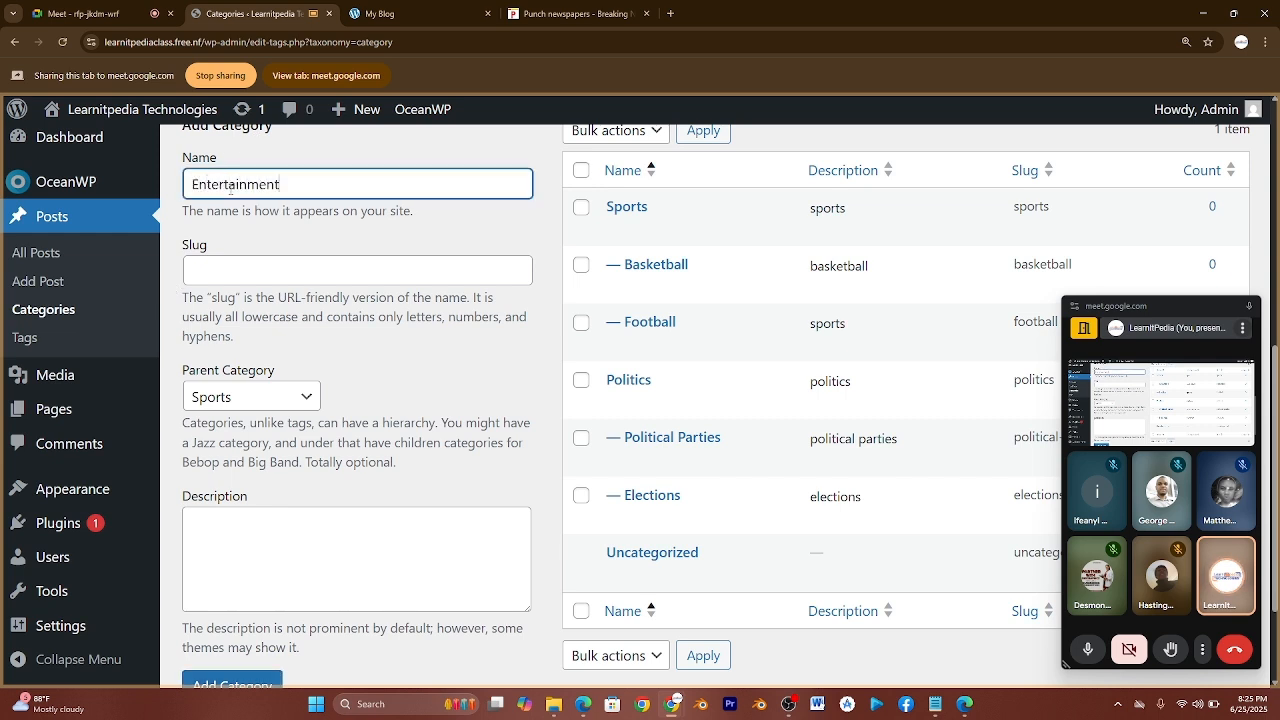
click(249, 262)
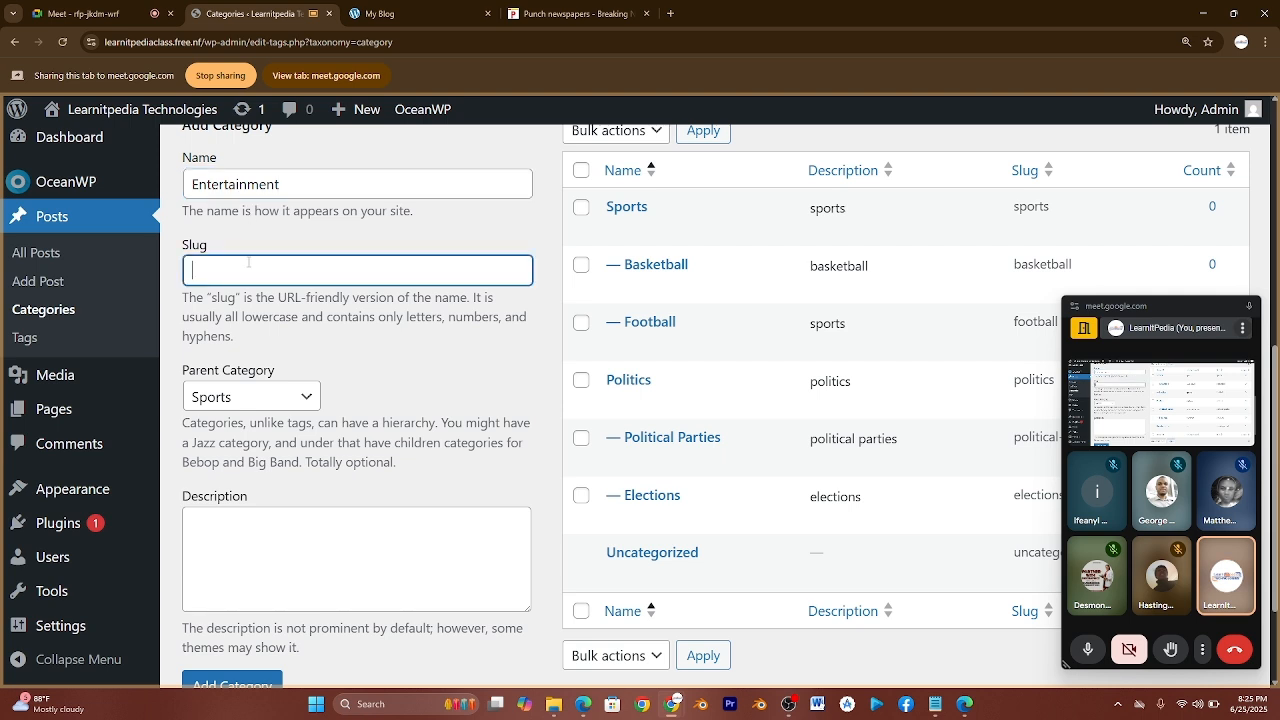
text(entertain)
text(mant)
key(BackSpace)
key(BackSpace)
text(ent)
Set the Entertainment category's parent to None, enter the description entertainment, and add the category.
click(307, 405)
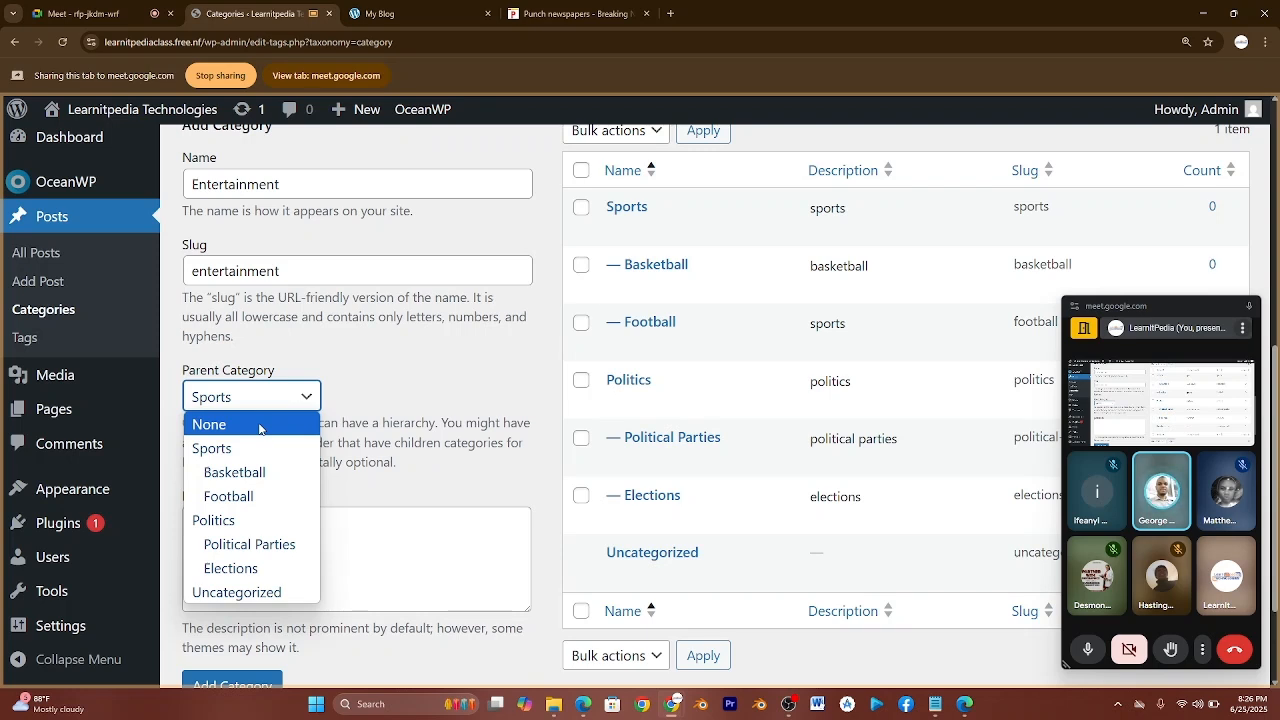
click(259, 426)
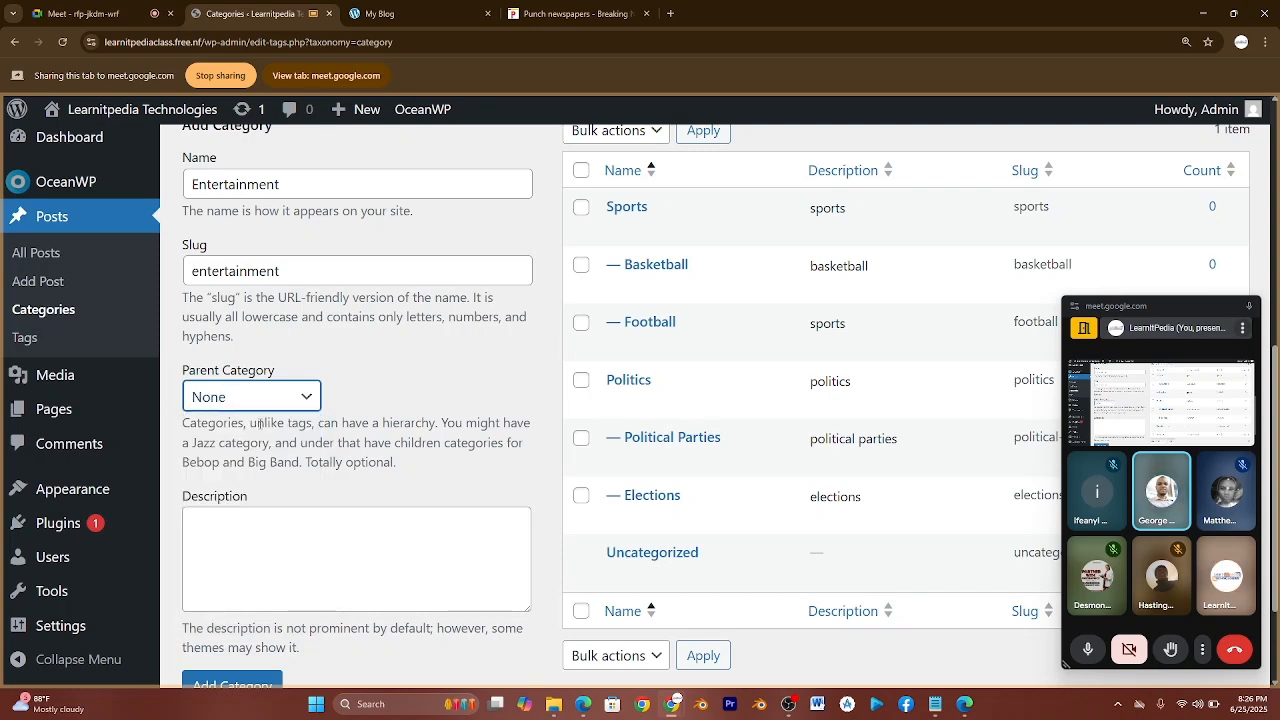
click(271, 569)
text(entr)
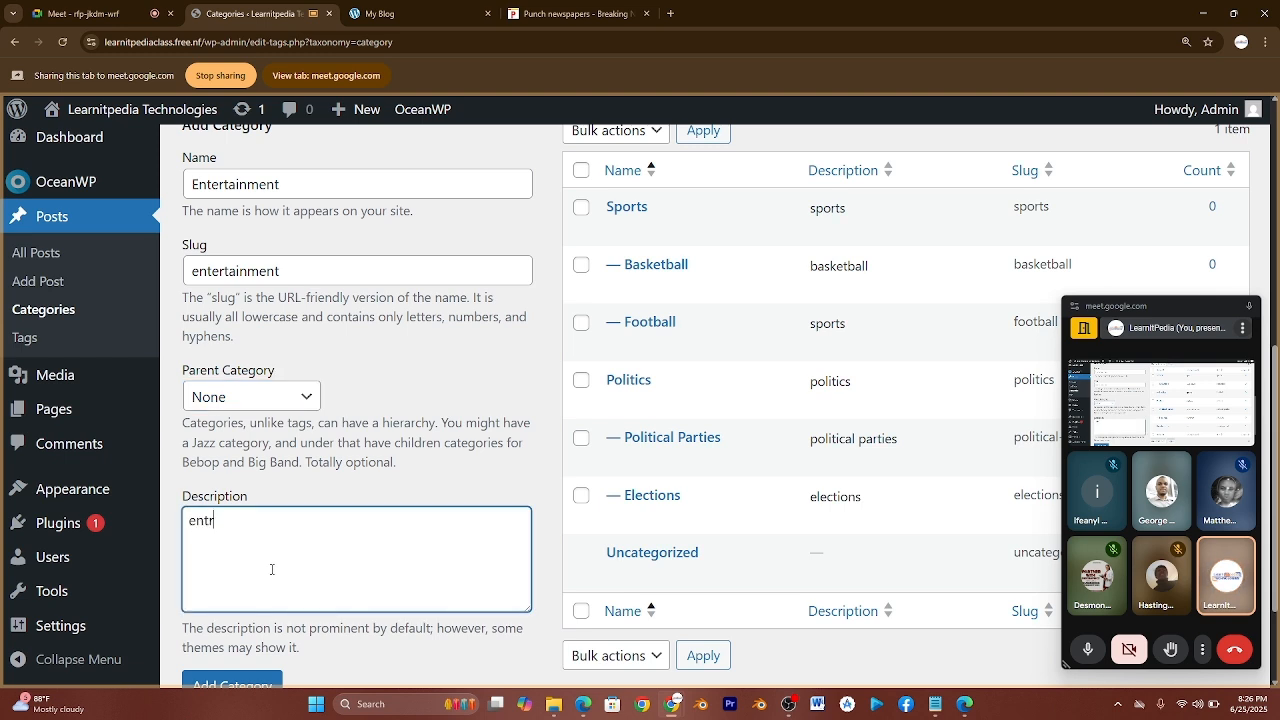
key(BackSpace)
text(ertainment)
click(243, 682)
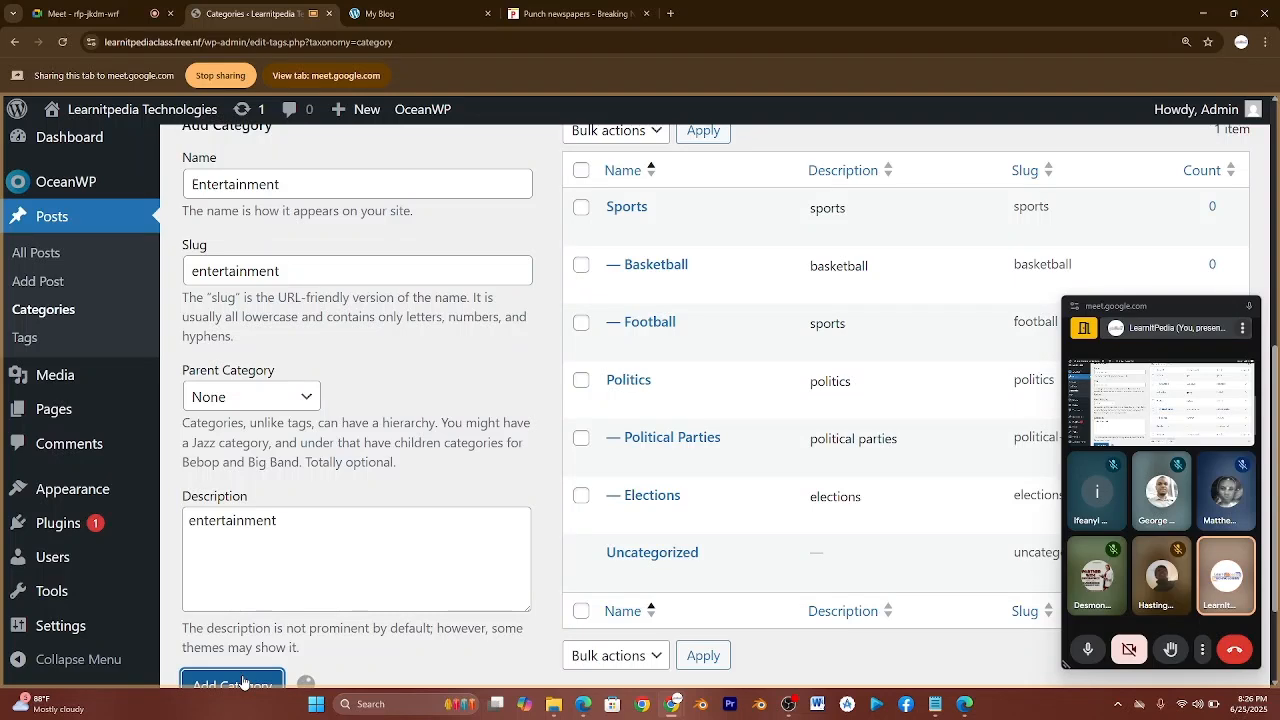
Name the next new category Music and set its slug to music.
click(235, 183)
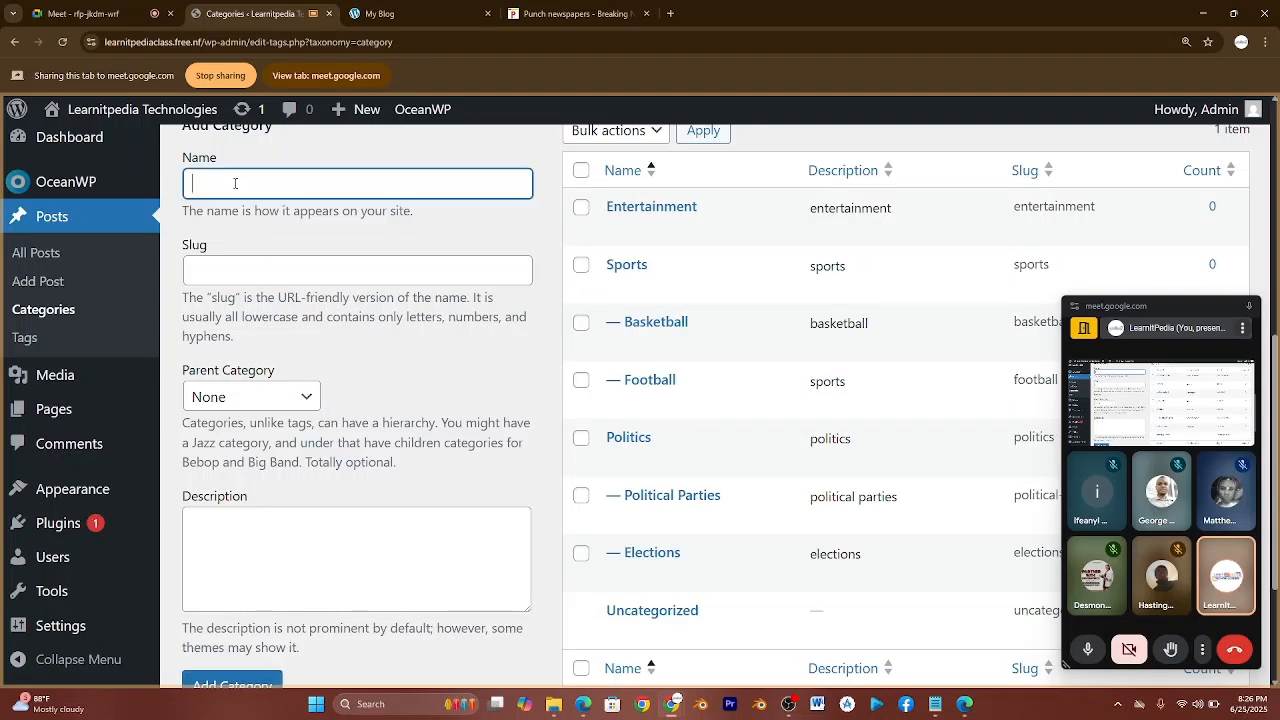
text(Music)
key(Tab)
text(music)
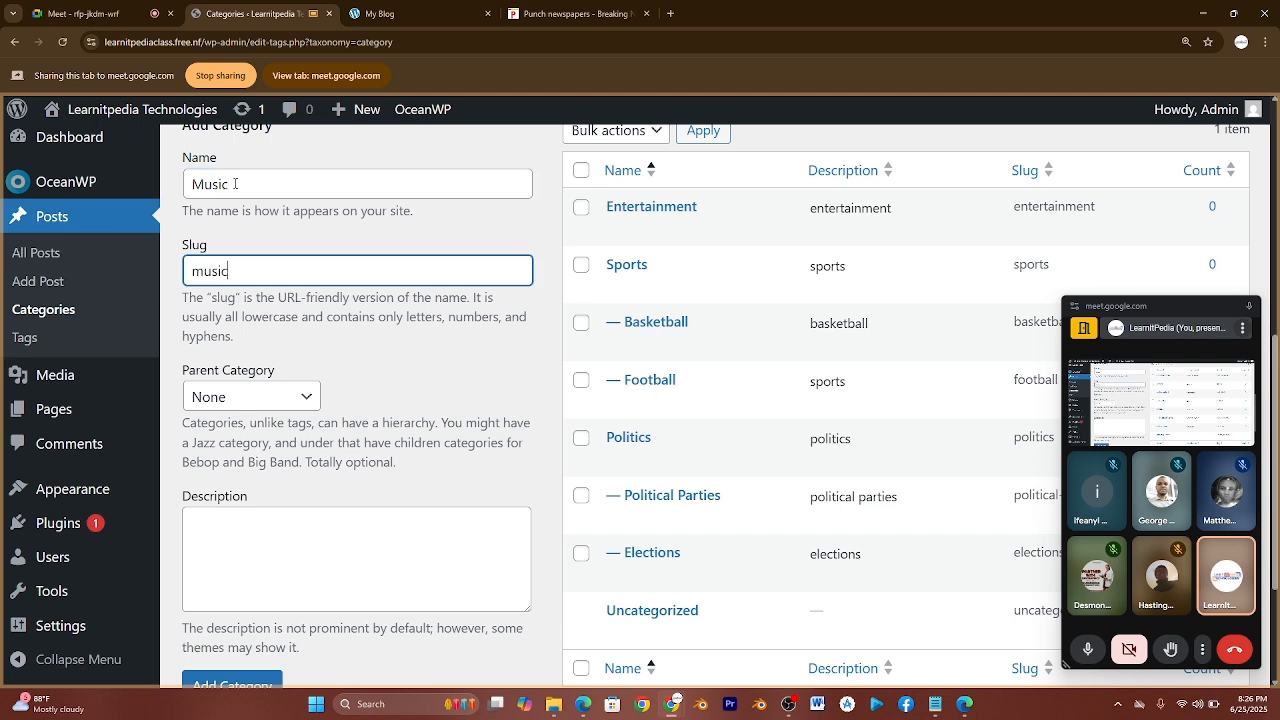
Make Entertainment the parent of the Music category, enter the description music, and add the category.
click(305, 398)
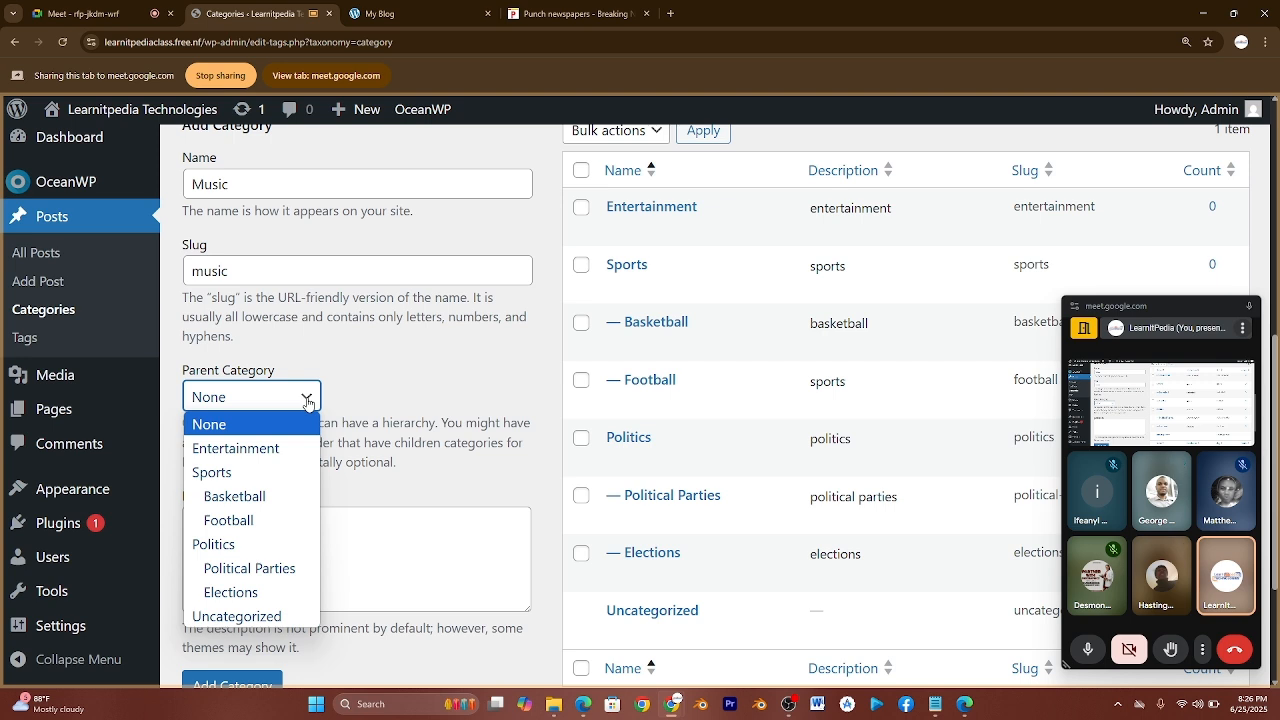
click(284, 448)
click(263, 578)
text(musci)
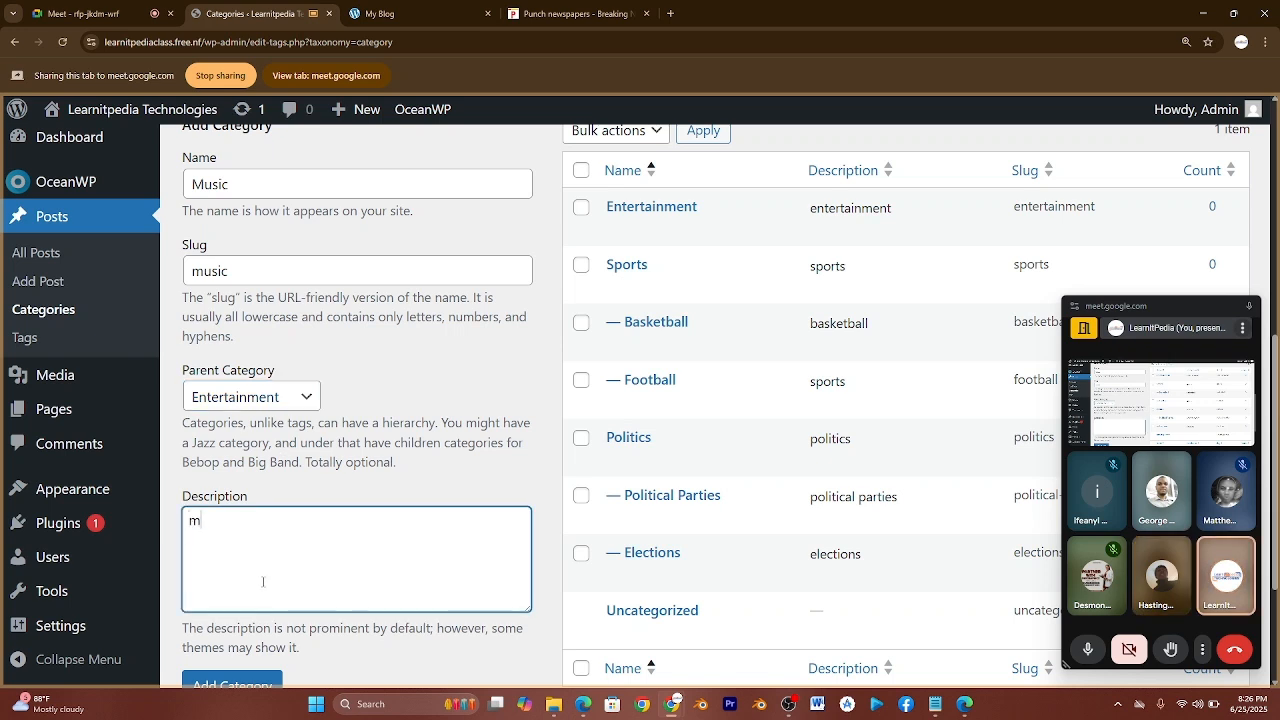
key(BackSpace)
key(BackSpace)
text(ic)
click(238, 684)
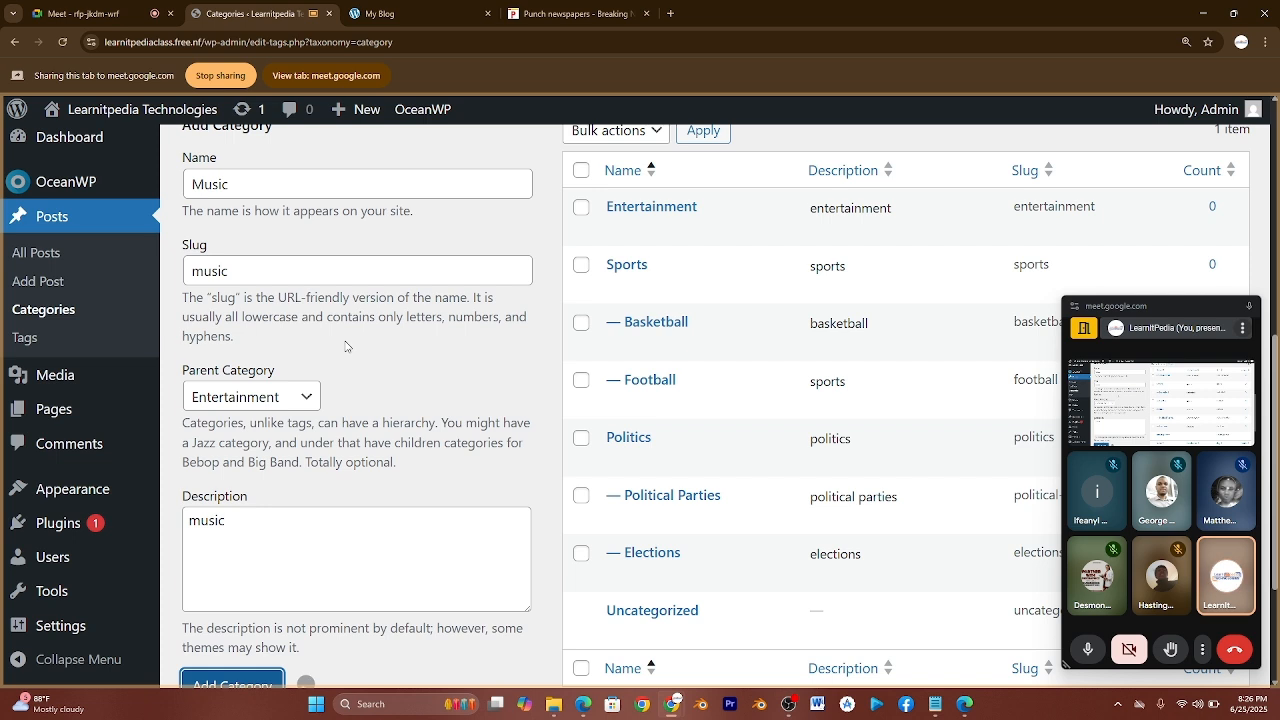
Add a Video subcategory under Entertainment with the slug video and the description video.
click(285, 181)
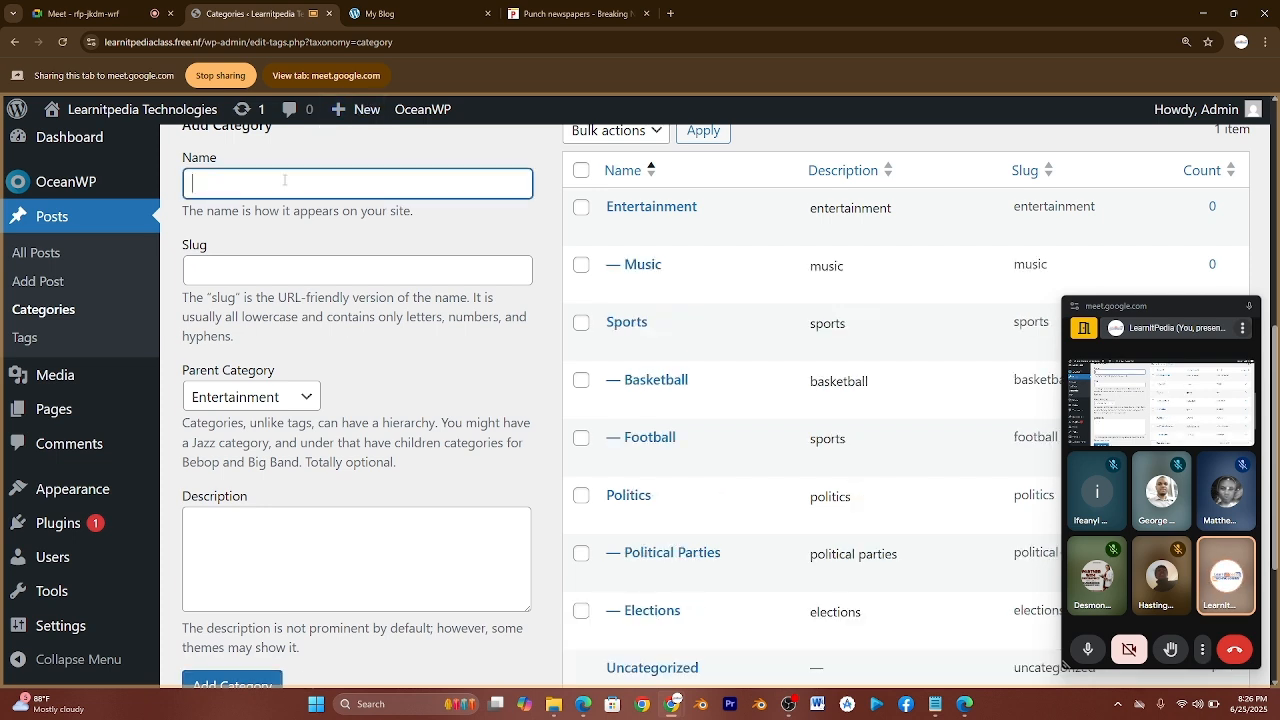
text(Video)
key(Tab)
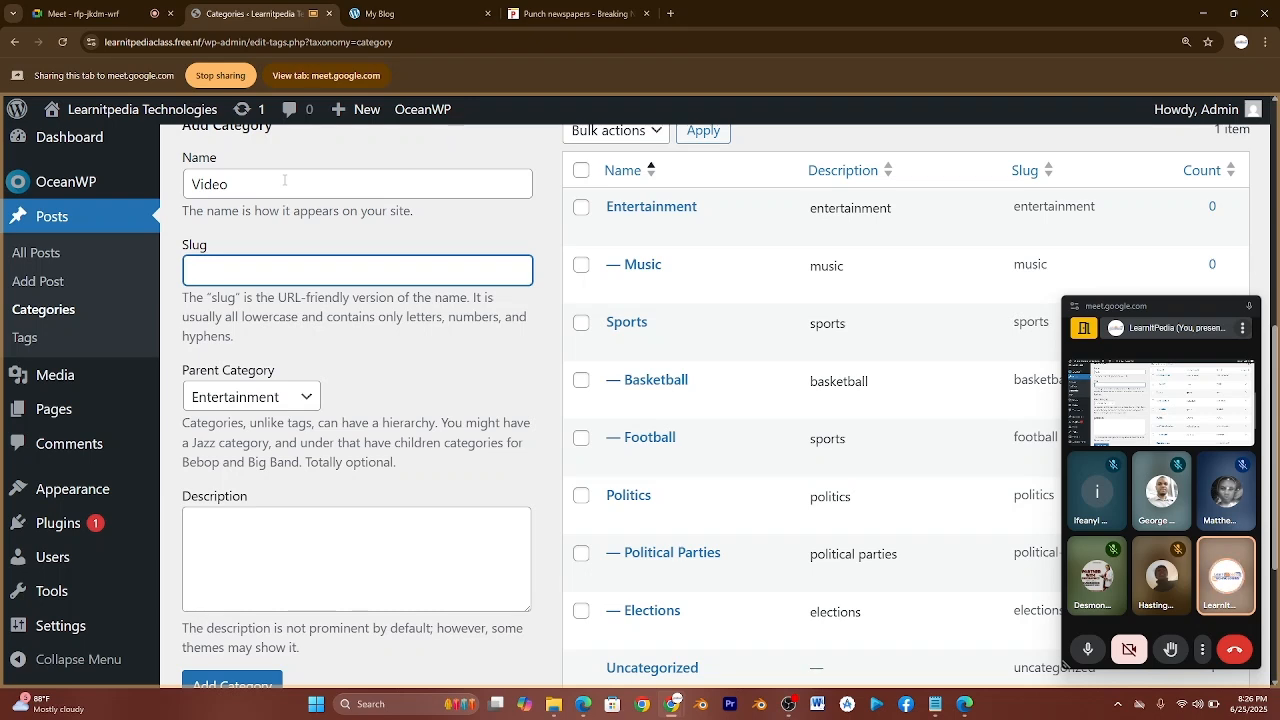
text(video)
click(269, 530)
text(video)
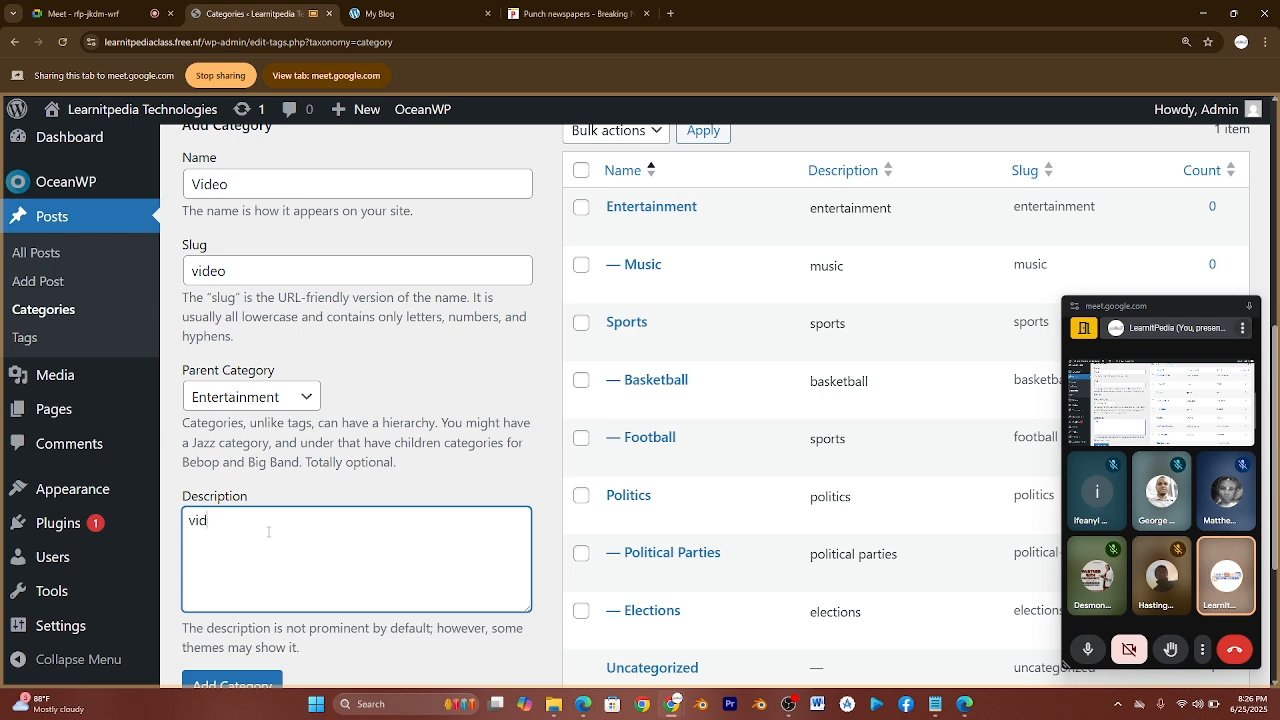
key(BackSpace)
text(o)
click(257, 679)
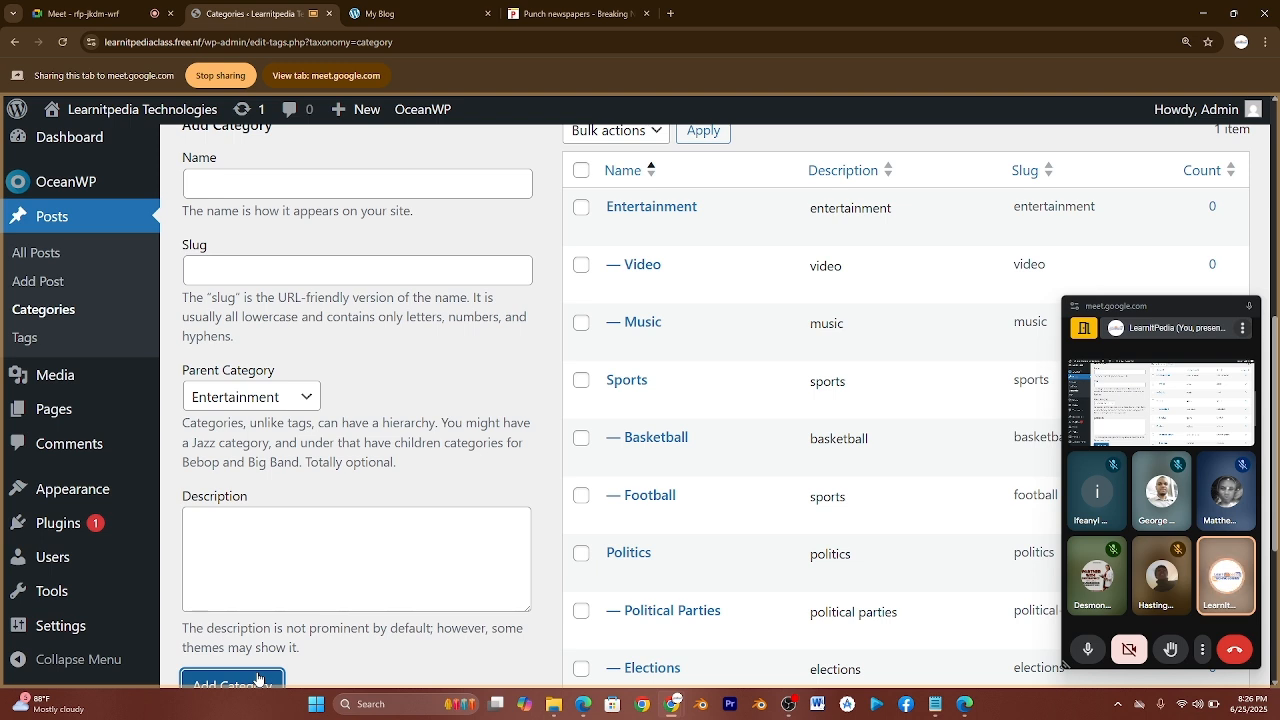
Open the Entertainment category for quick editing and point out its name and slug.
mouse_move(84, 195)
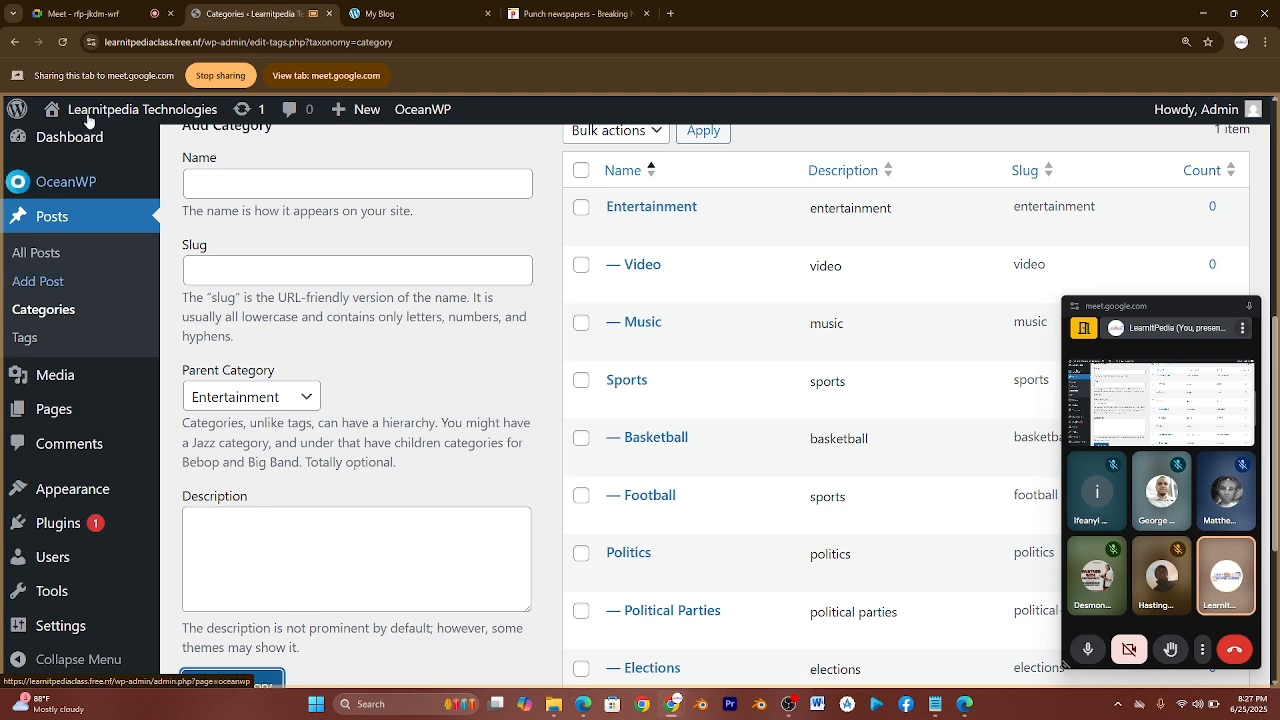
scroll(268, 236, up, 2)
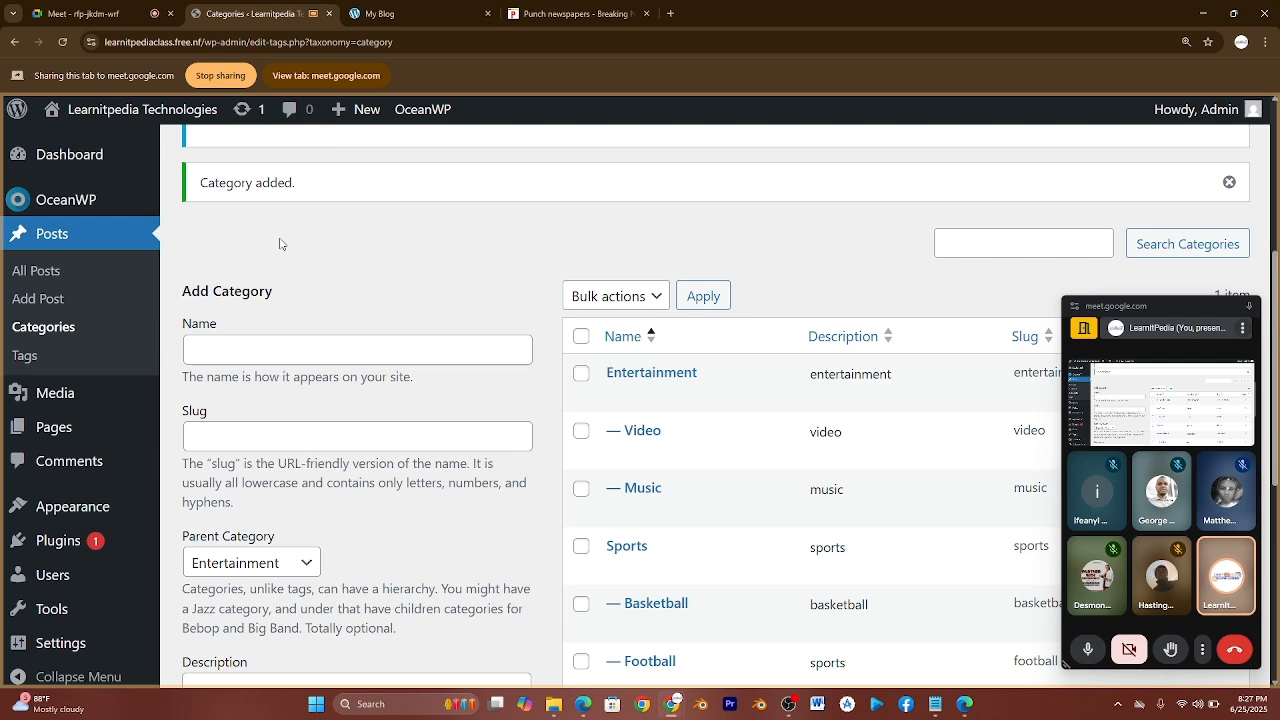
key(ctrl+plus)
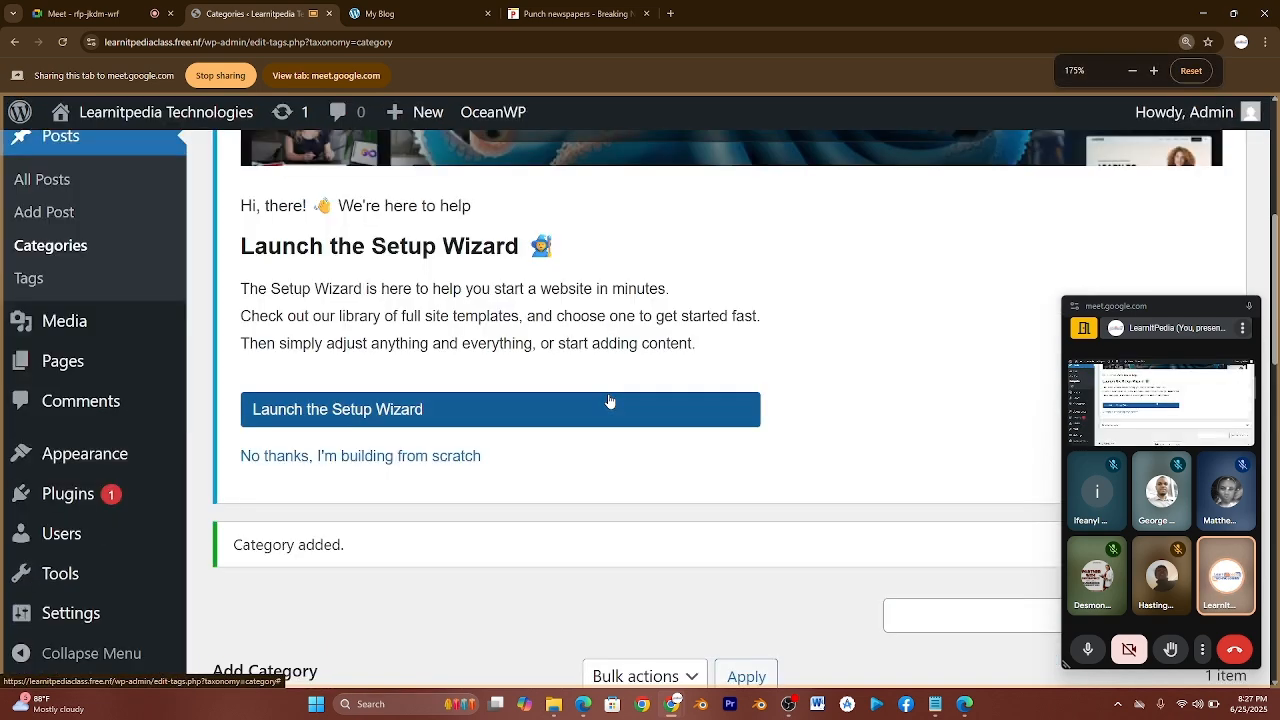
scroll(608, 401, down, 4)
scroll(720, 323, up, 2)
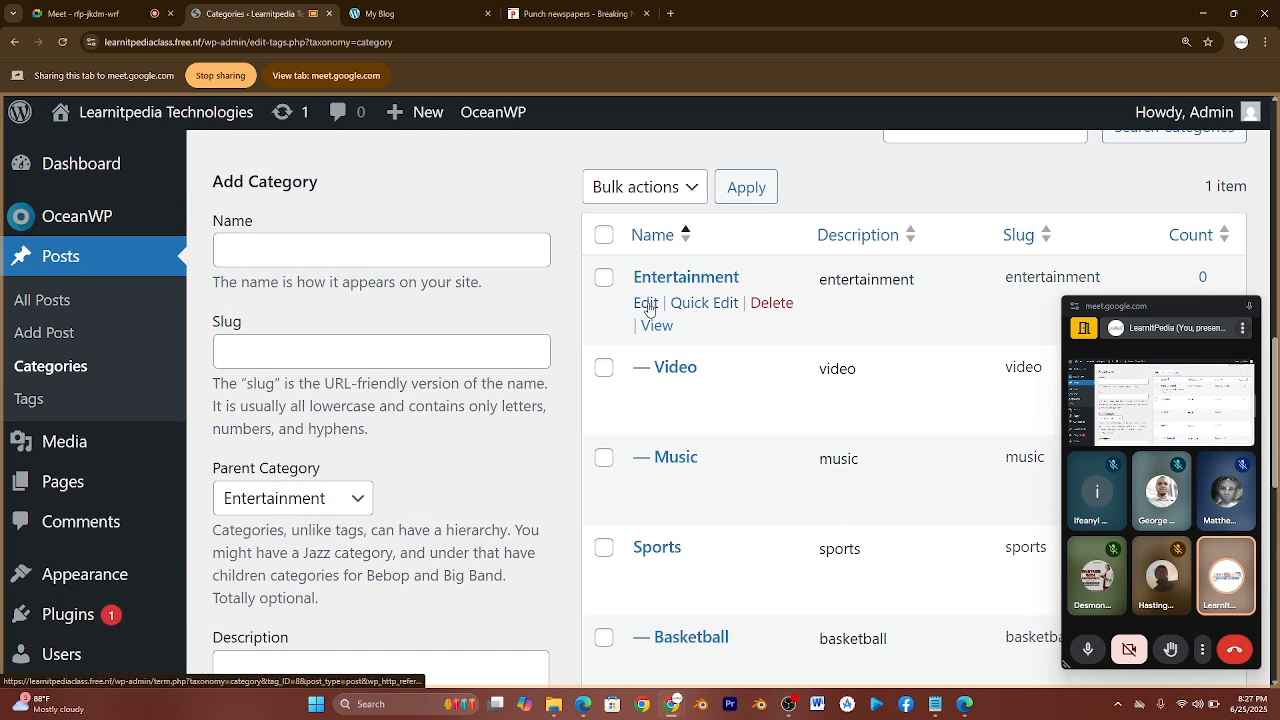
click(704, 303)
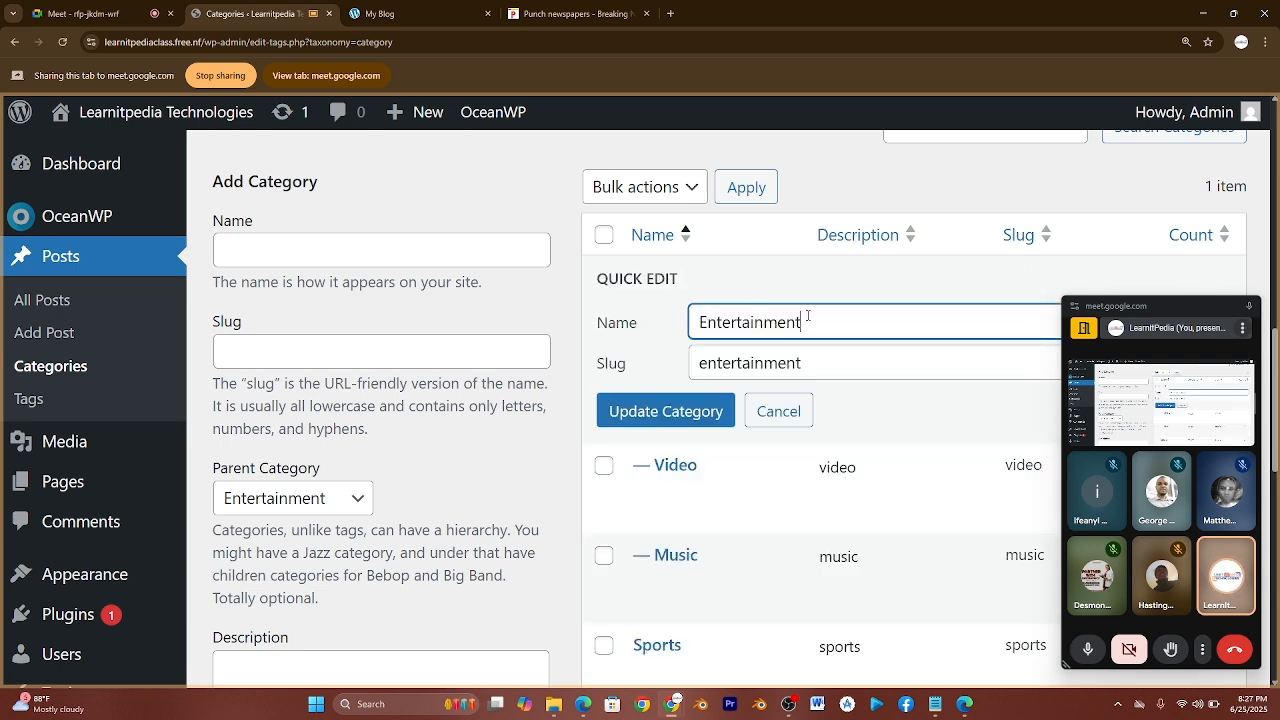
drag(806, 320, 674, 320)
click(807, 362)
drag(807, 362, 745, 362)
click(807, 322)
Load learnitpediaclass.free.nf in the My Blog browser tab and share that tab in the Google Meet call instead.
click(403, 8)
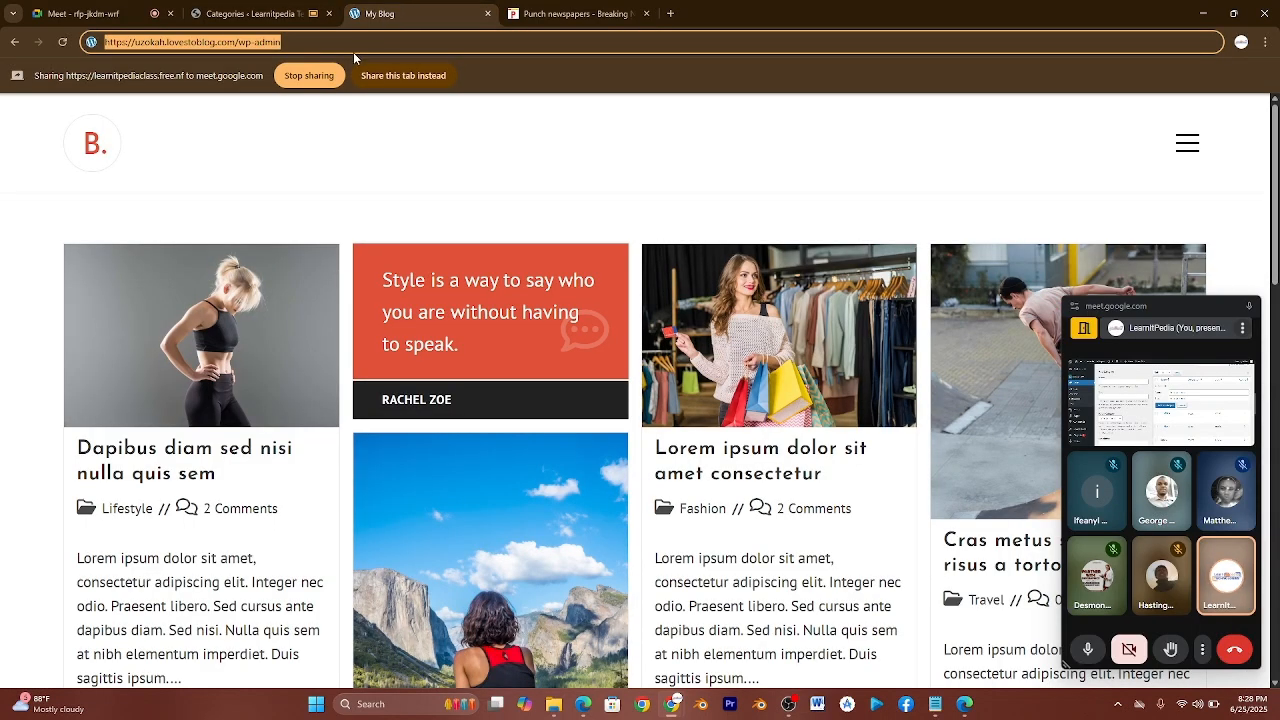
text(lear)
key(Right)
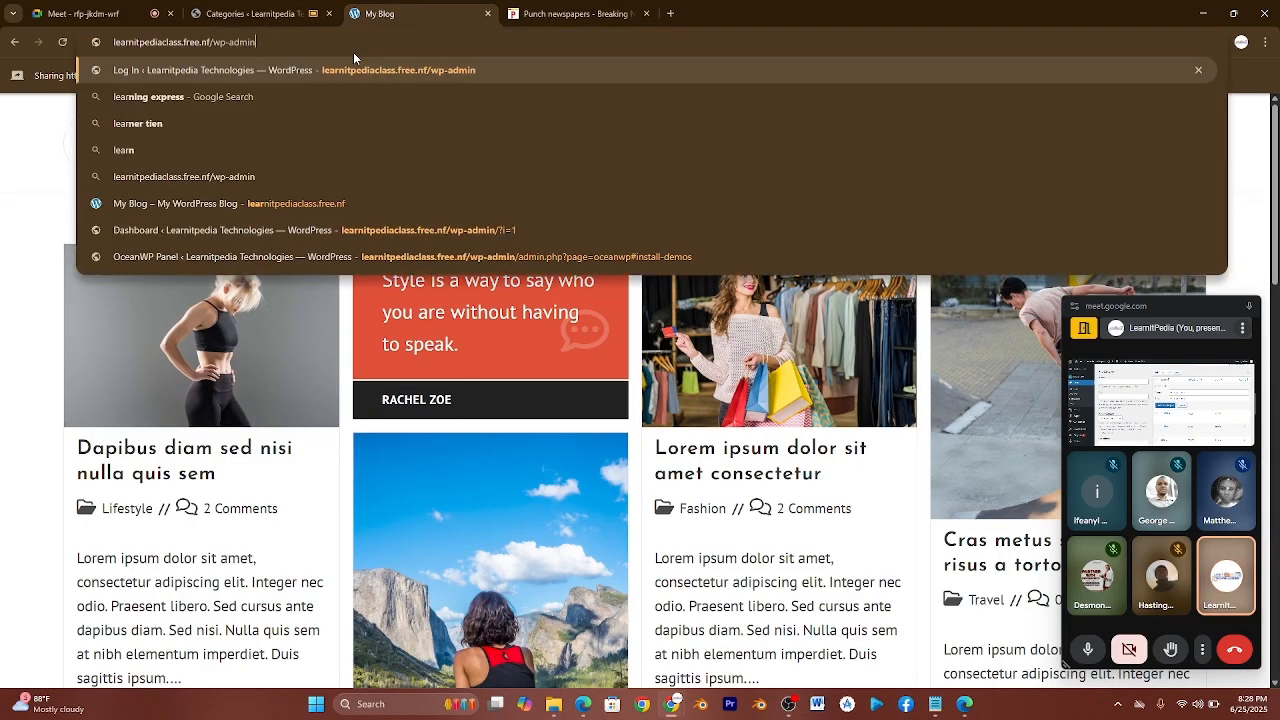
key(BackSpace)
key(BackSpace)
key(BackSpace)
key(BackSpace)
key(BackSpace)
key(BackSpace)
key(BackSpace)
key(BackSpace)
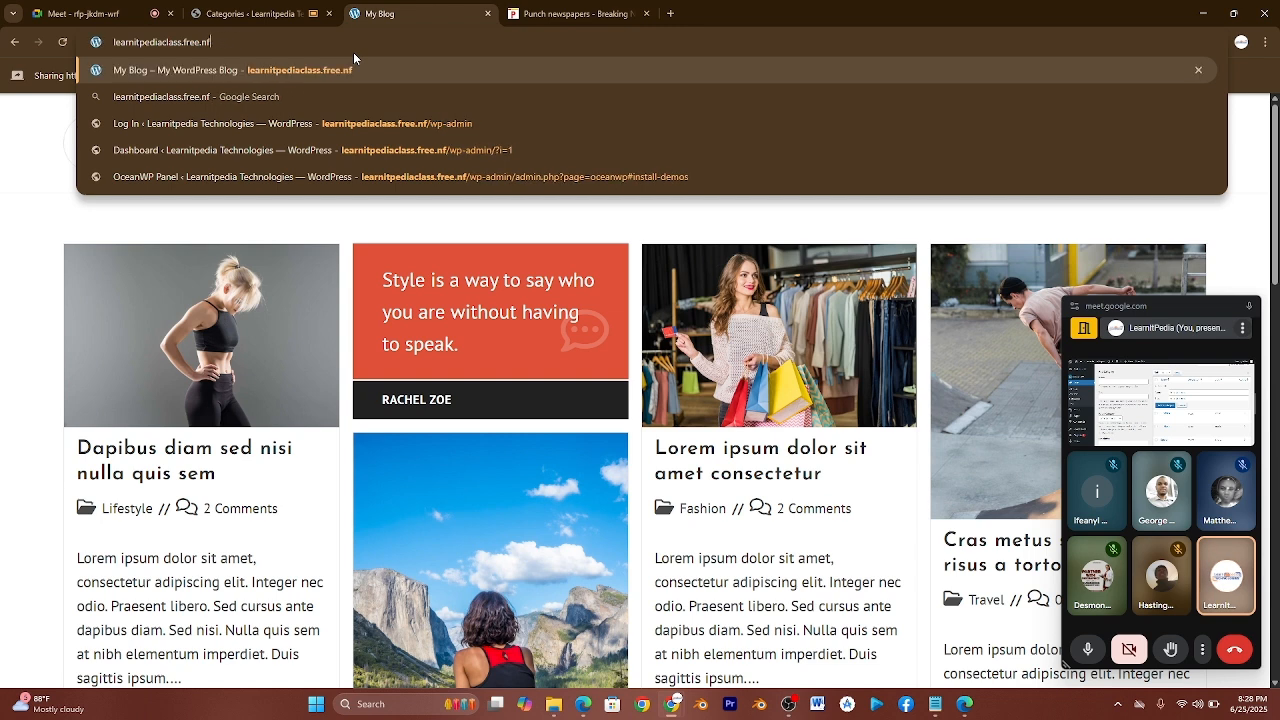
key(Return)
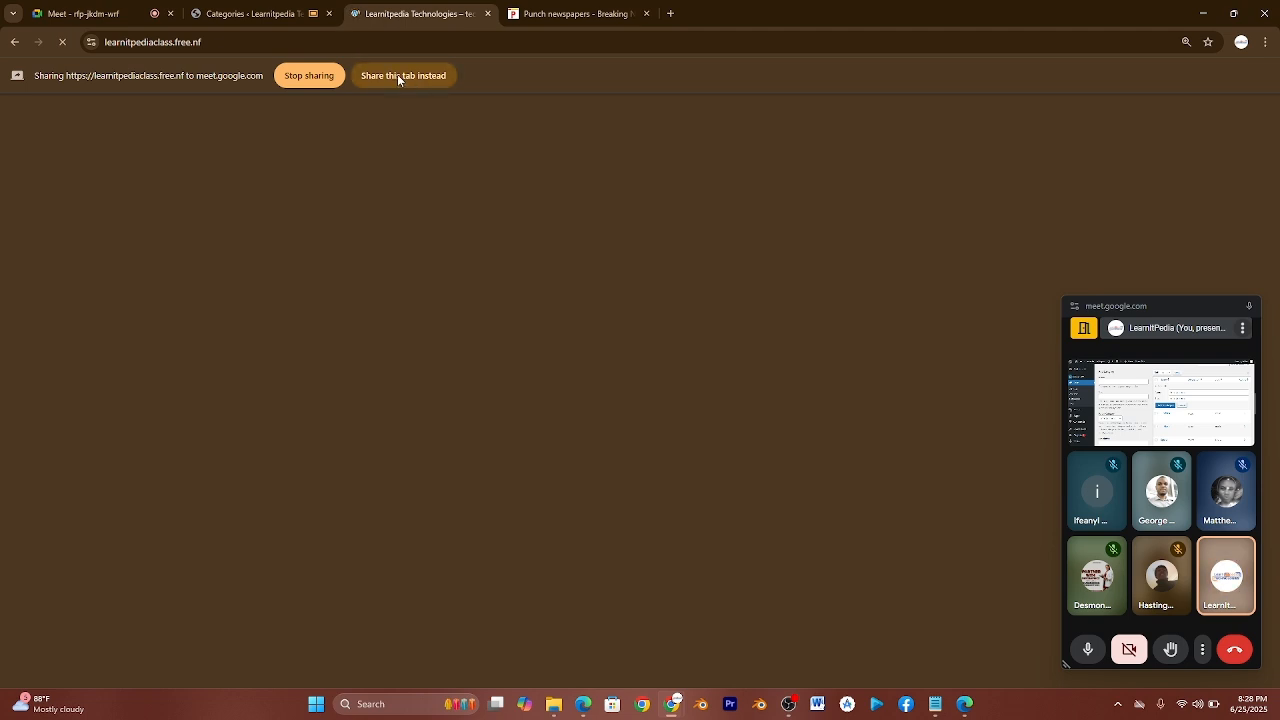
click(397, 74)
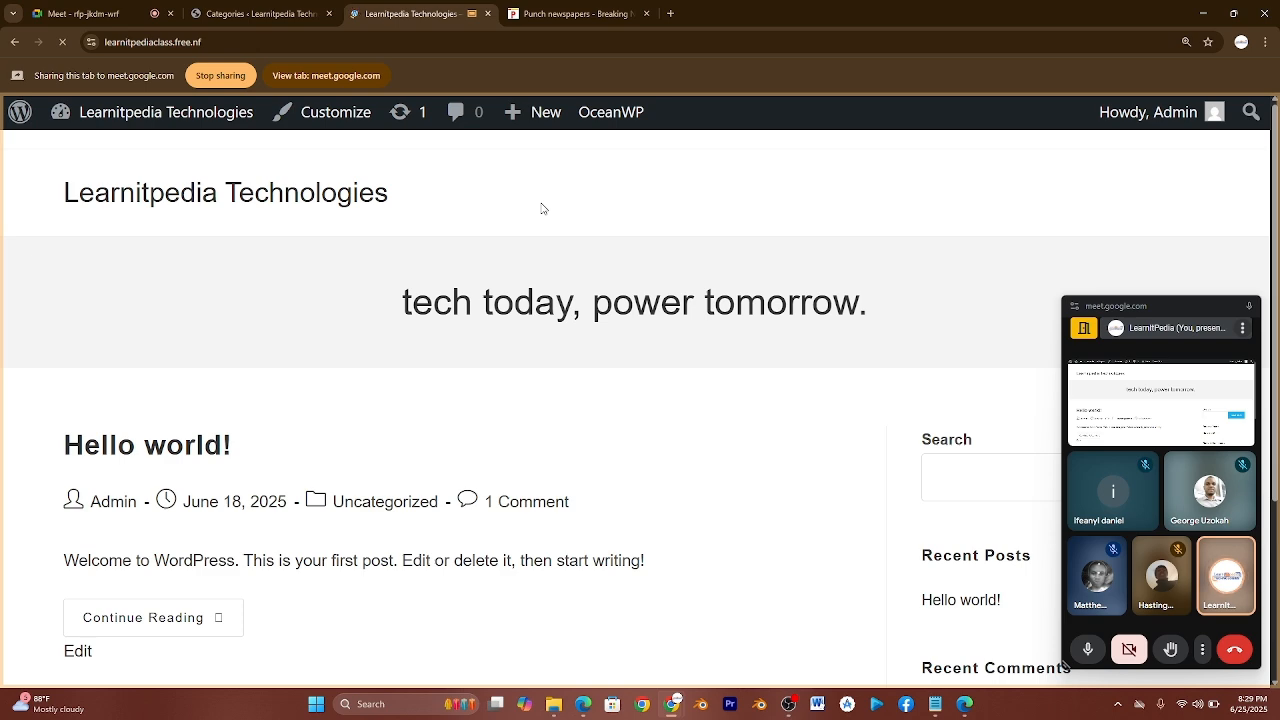
Return to the WordPress admin tab and open the Menus management page with its form for creating the first menu.
click(307, 6)
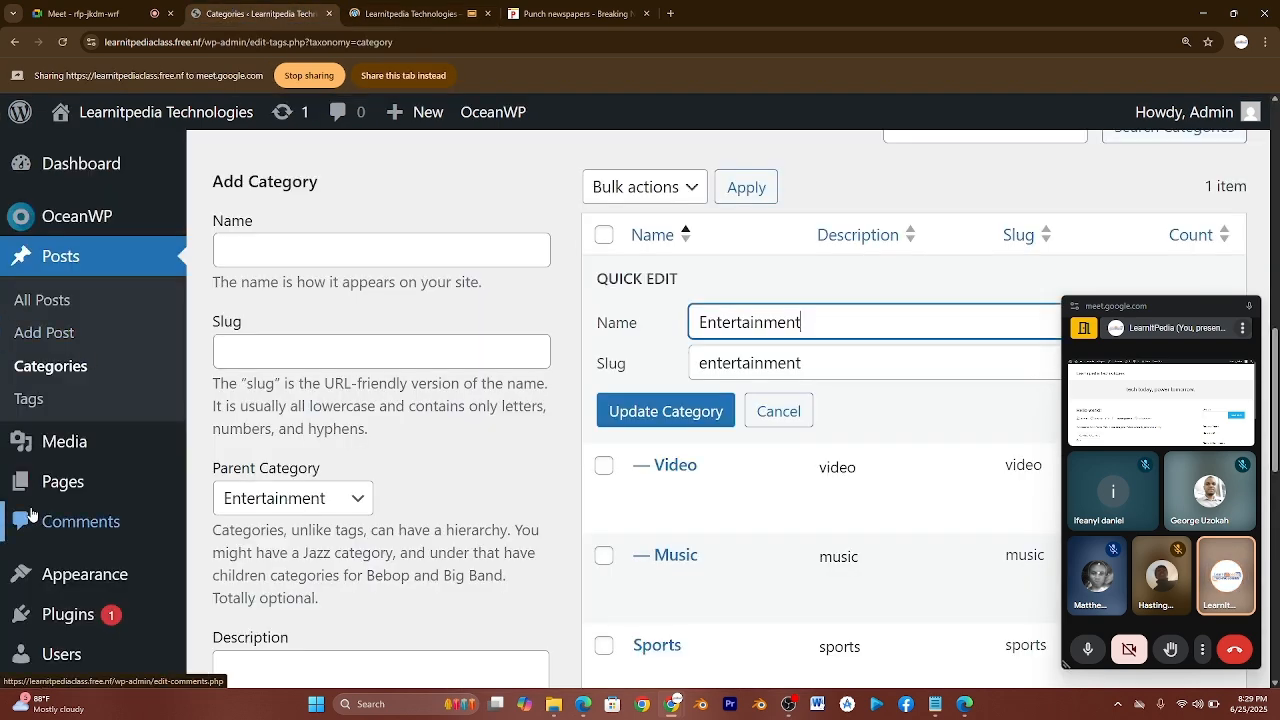
mouse_move(76, 561)
scroll(76, 561, down, 1)
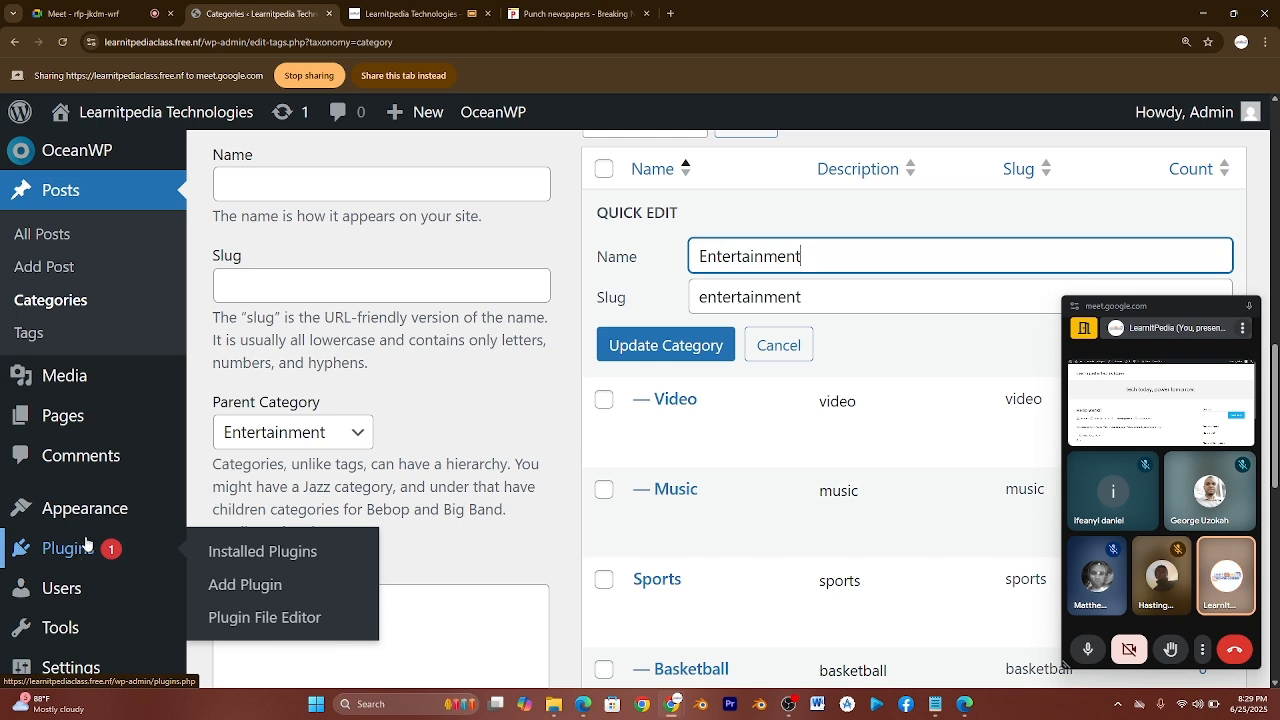
mouse_move(102, 513)
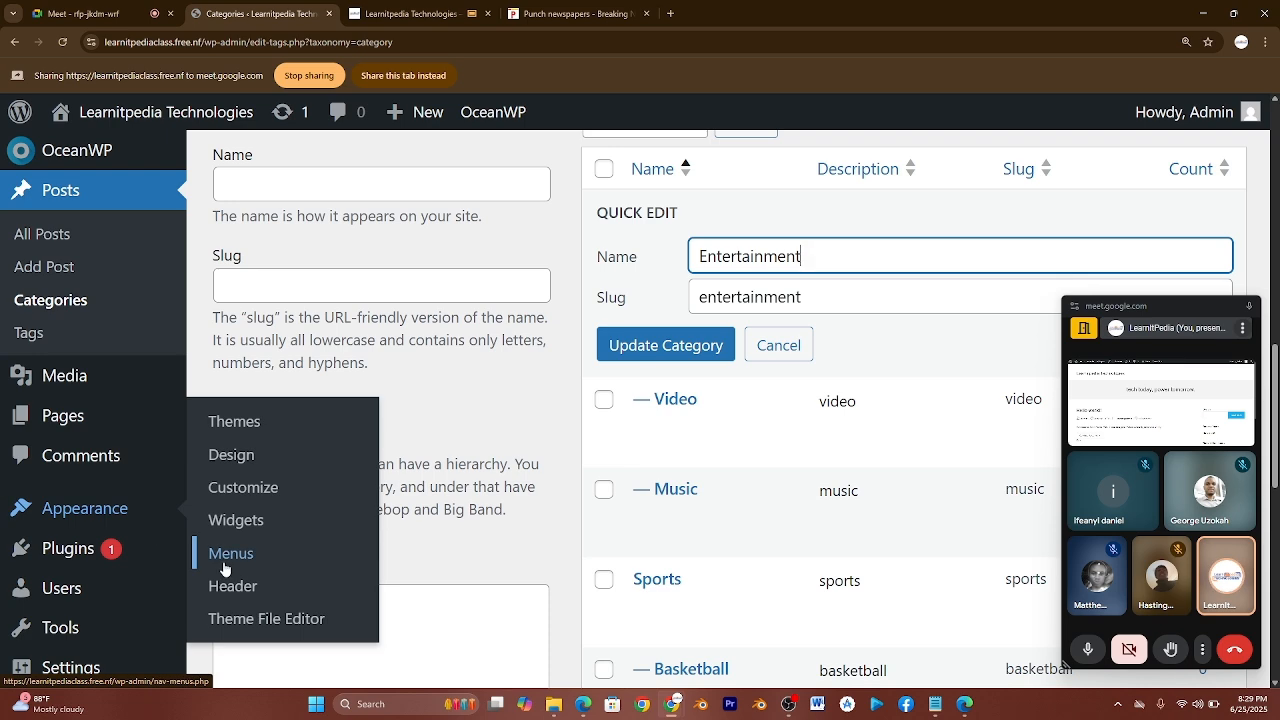
key(super+s)
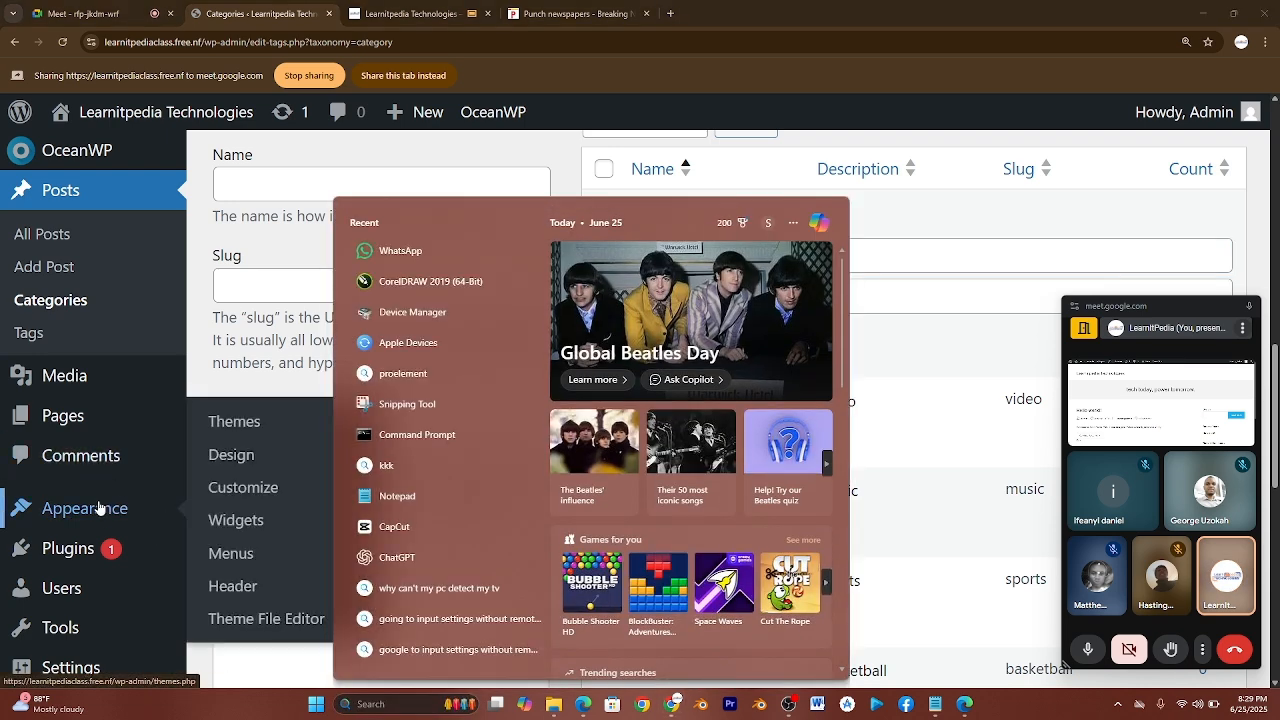
click(229, 555)
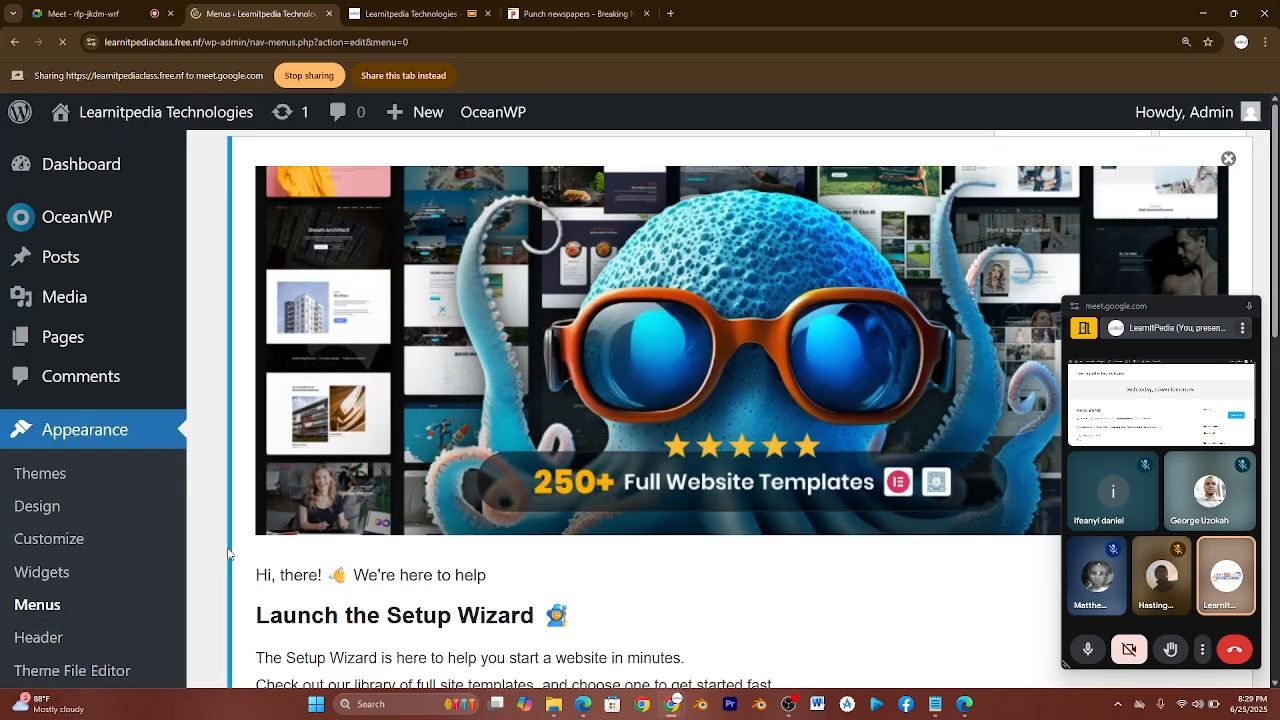
scroll(401, 640, down, 1)
scroll(401, 640, down, 8)
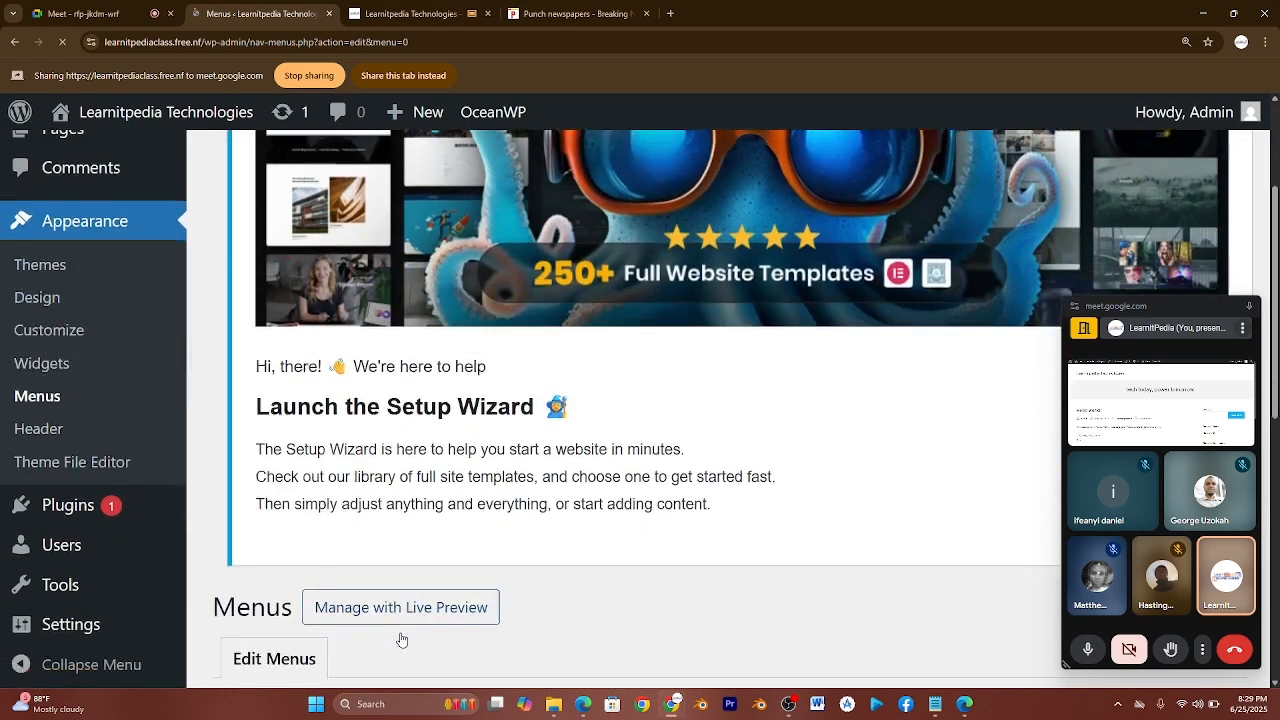
scroll(401, 637, up, 1)
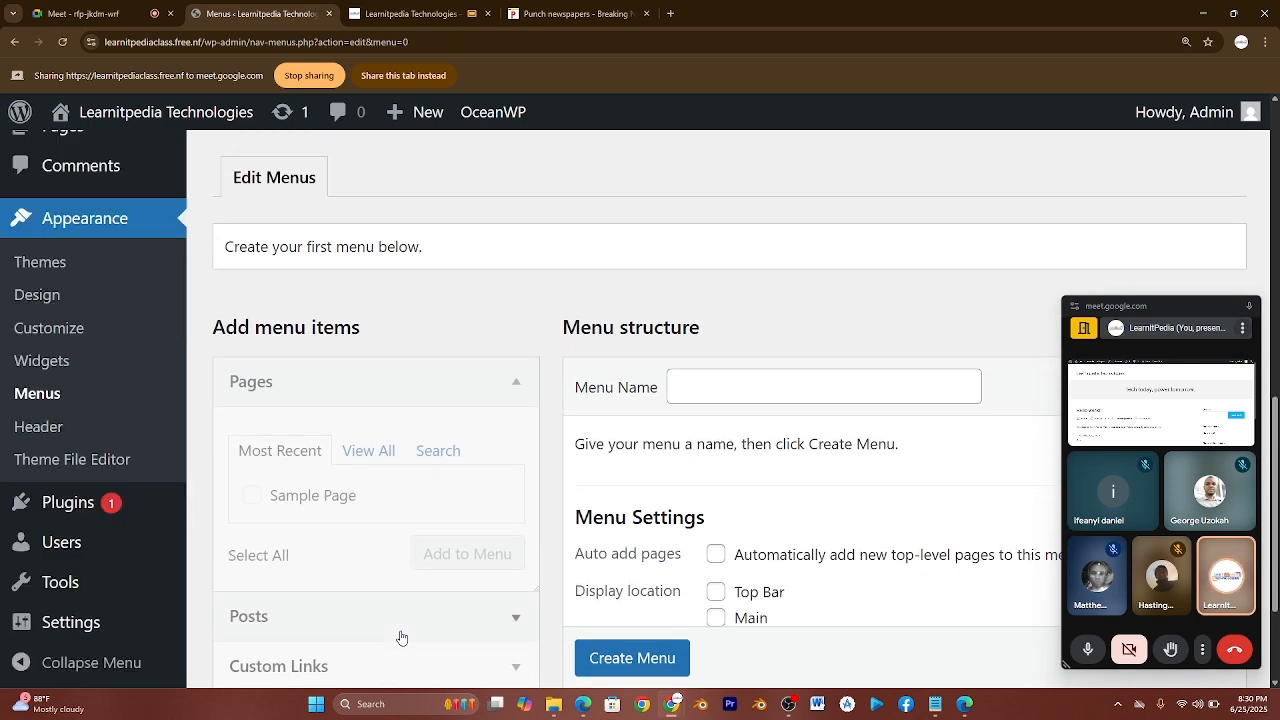
Share the Punch newspapers tab in the Google Meet call and enlarge the page to show its navigation menu.
click(598, 7)
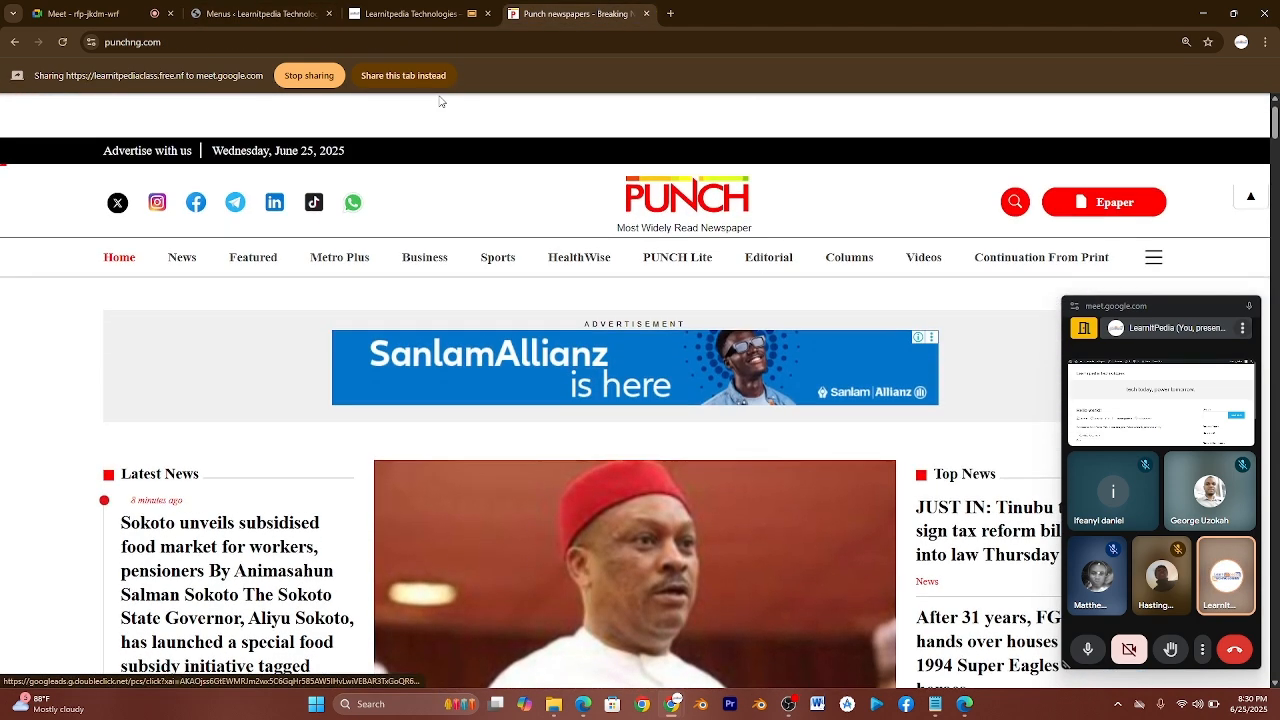
click(416, 74)
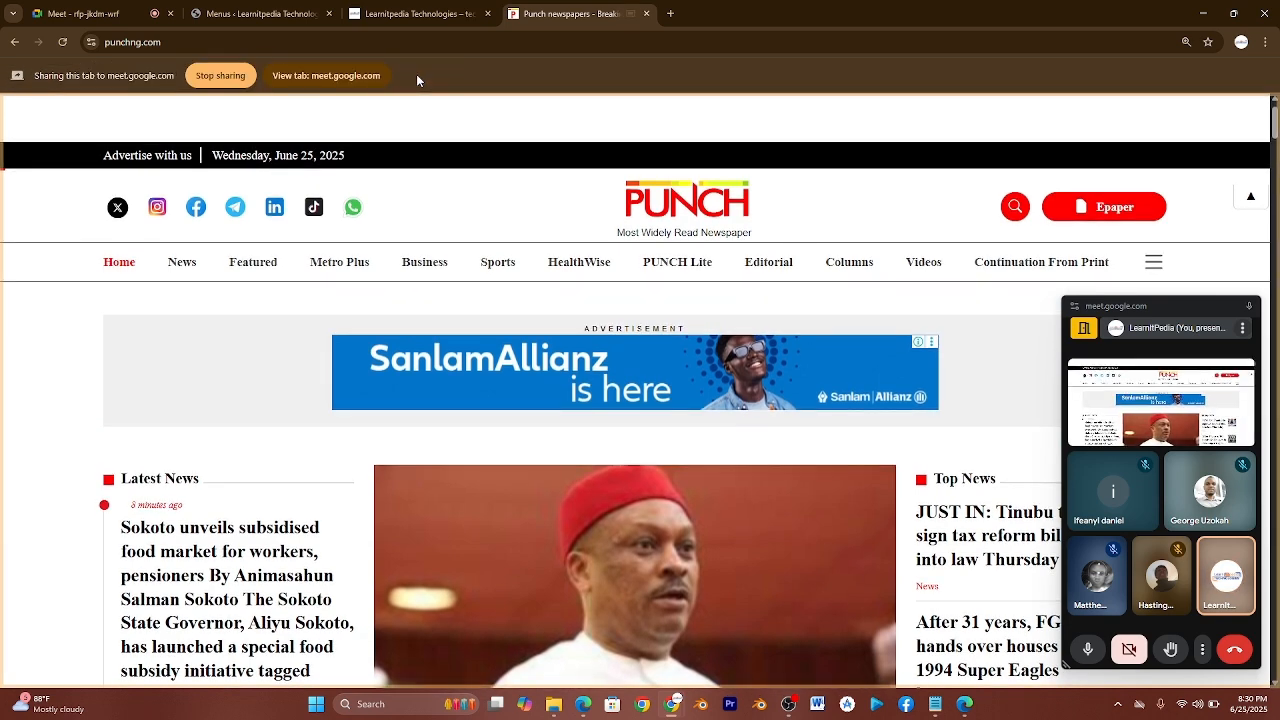
key(ctrl+plus)
key(ctrl+plus)
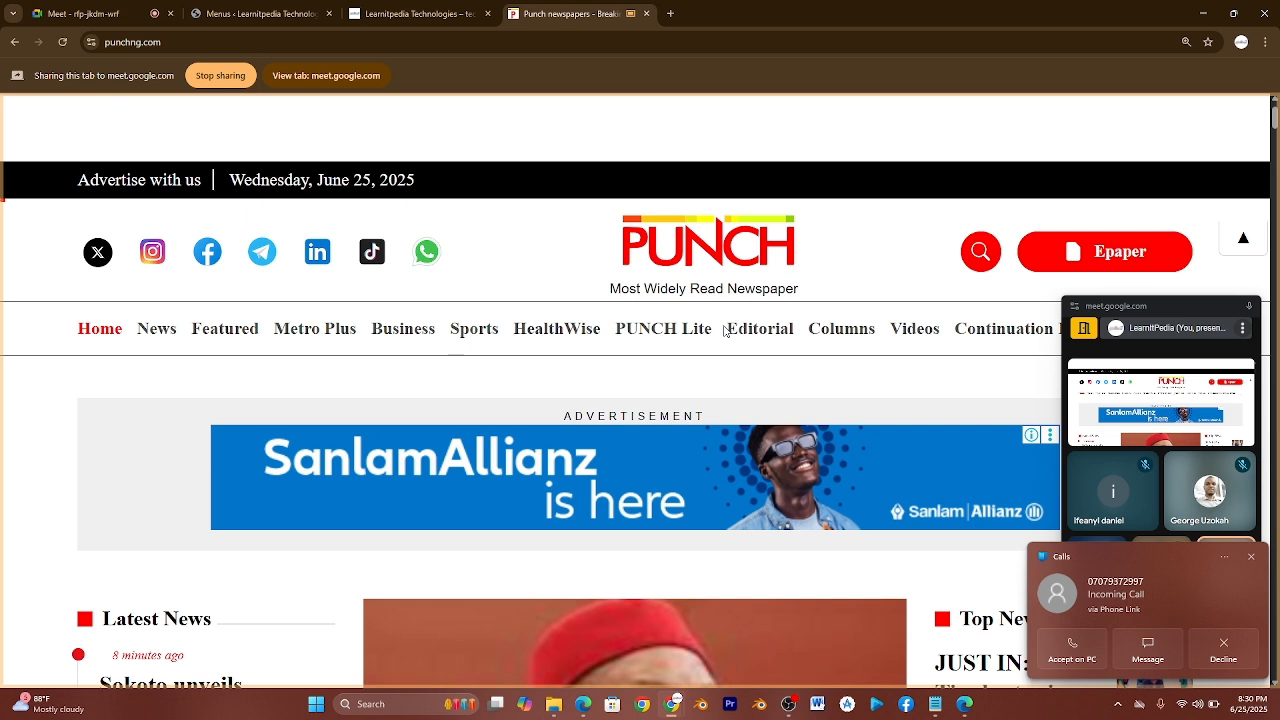
Share the WordPress Menus tab in the Google Meet call instead and name the new menu main menu.
click(250, 13)
click(367, 74)
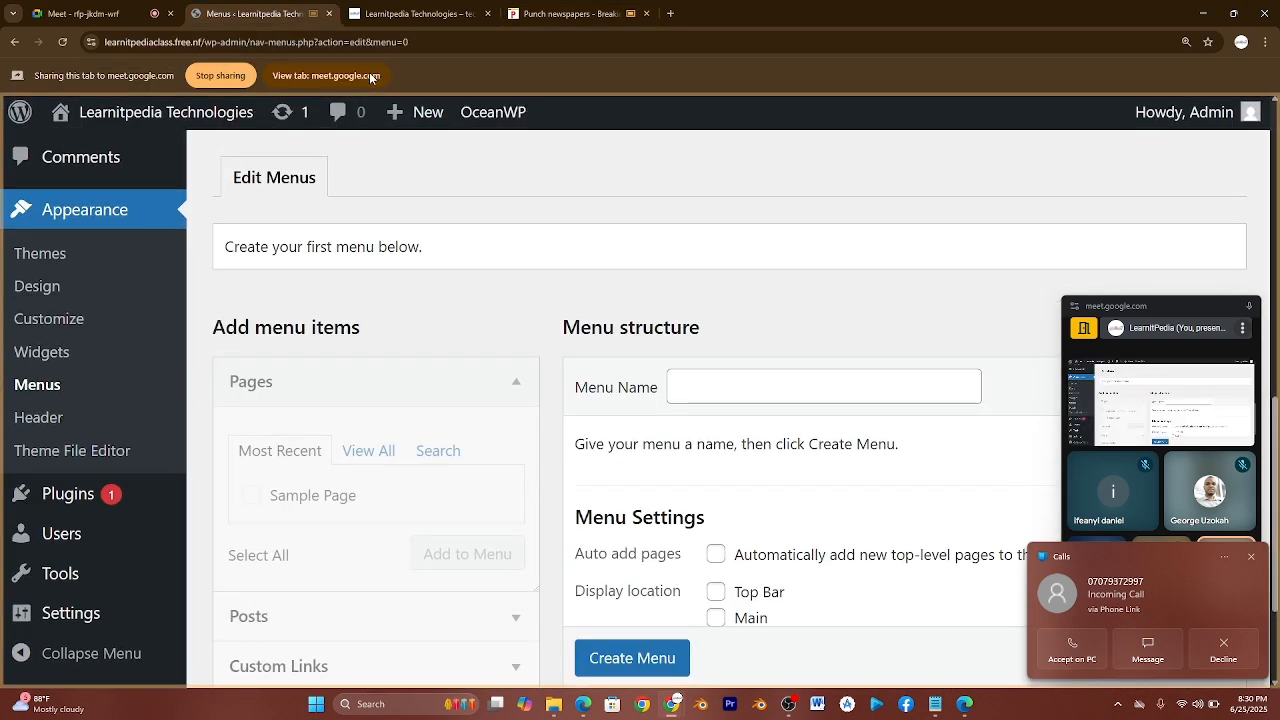
scroll(681, 349, down, 1)
scroll(681, 349, down, 1)
click(693, 350)
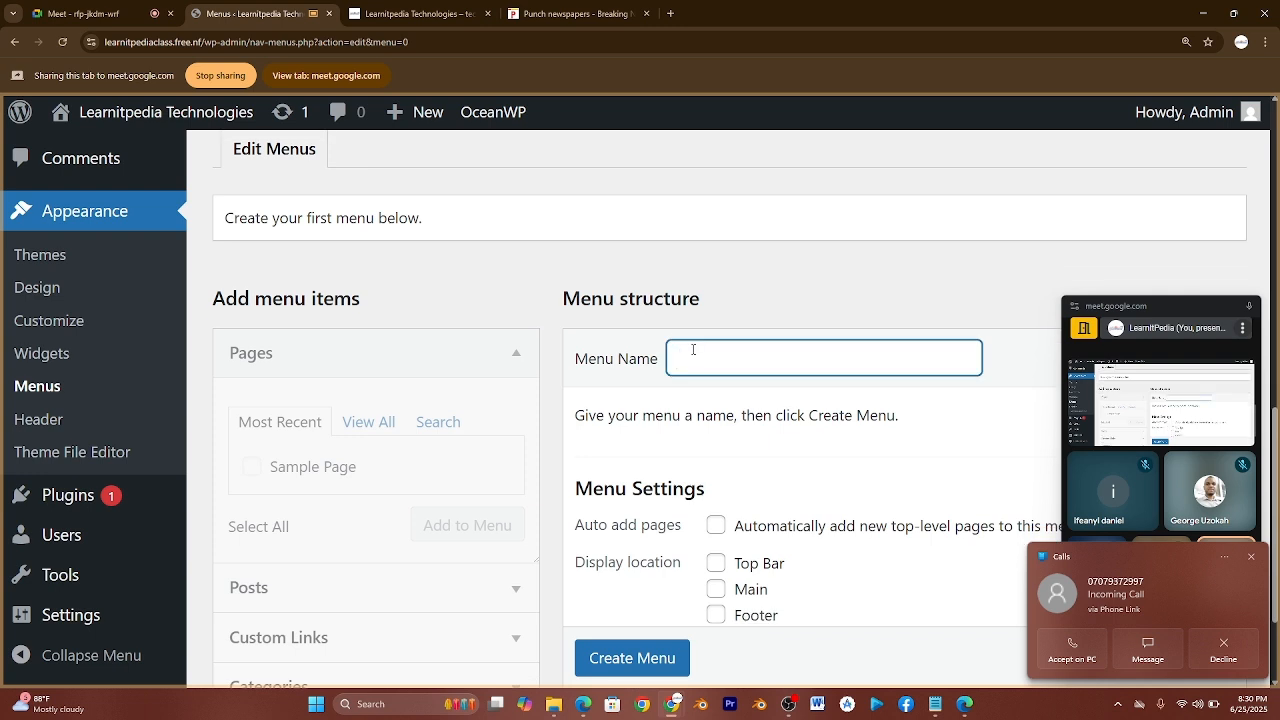
text(main m)
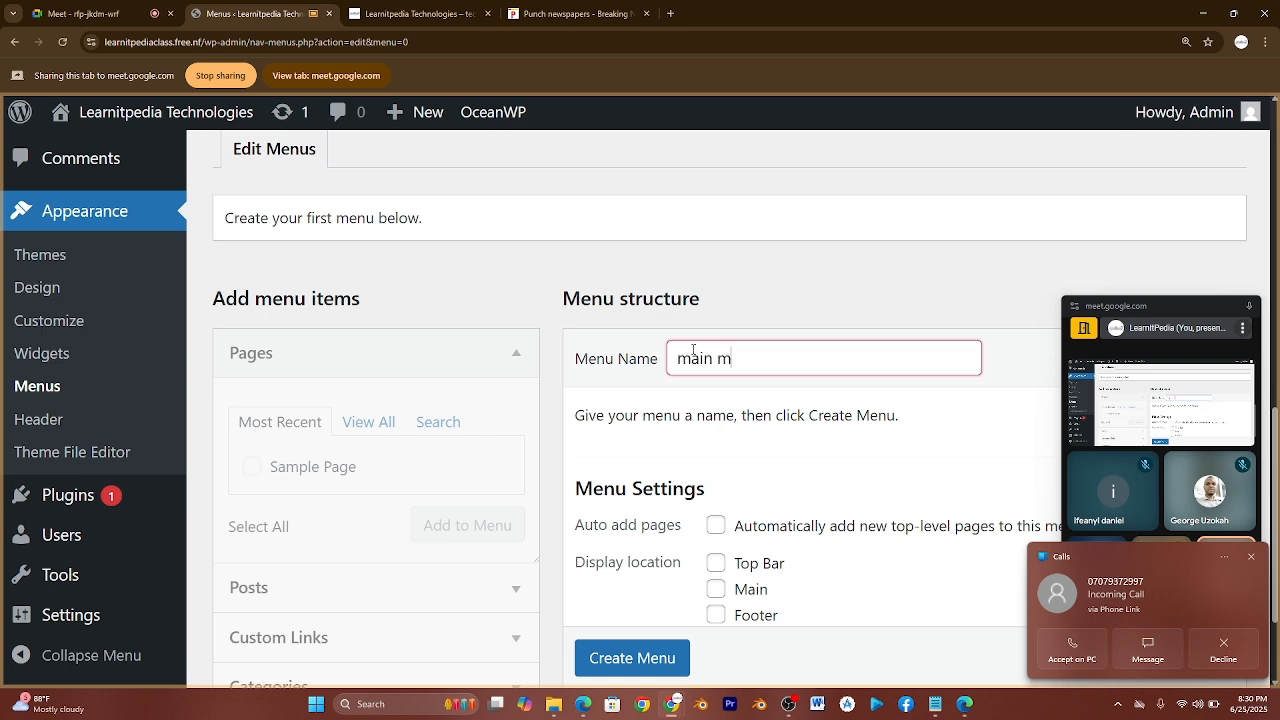
text(enu)
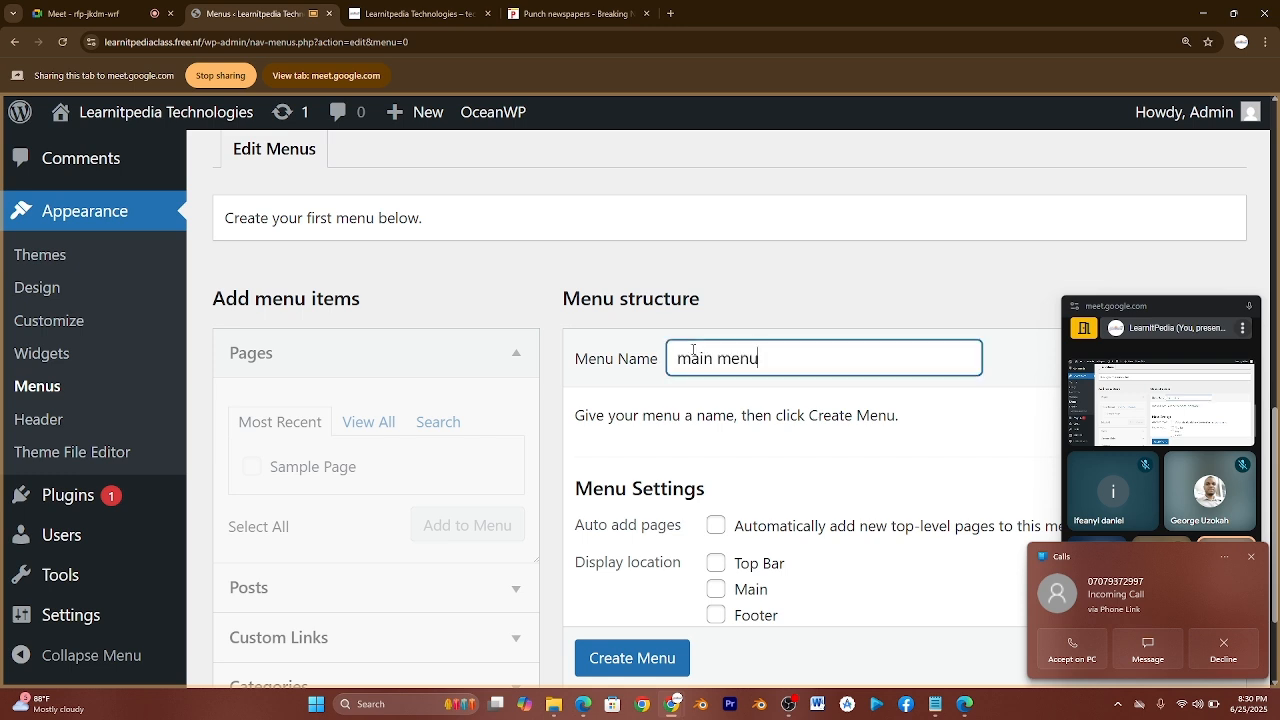
Set the new menu's display location to Main in the menu settings.
scroll(693, 350, down, 2)
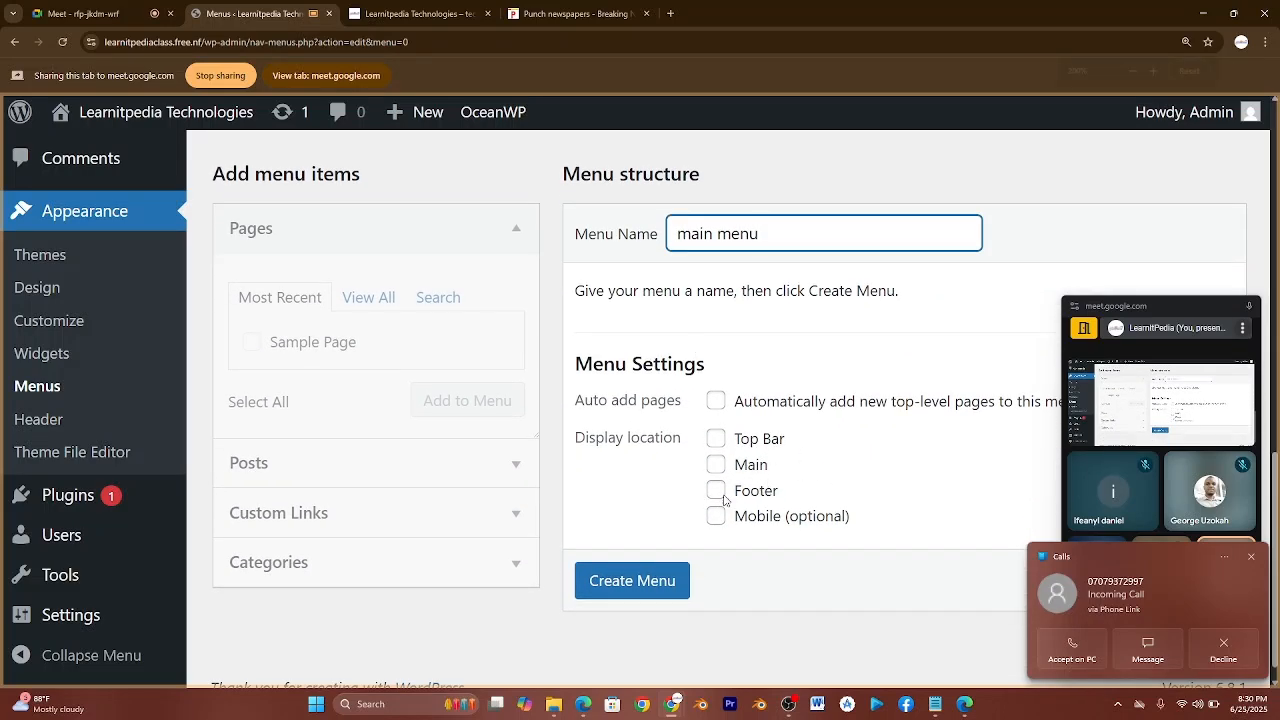
key(ctrl+plus)
key(ctrl+plus)
key(ctrl+plus)
key(ctrl+plus)
scroll(725, 500, down, 5)
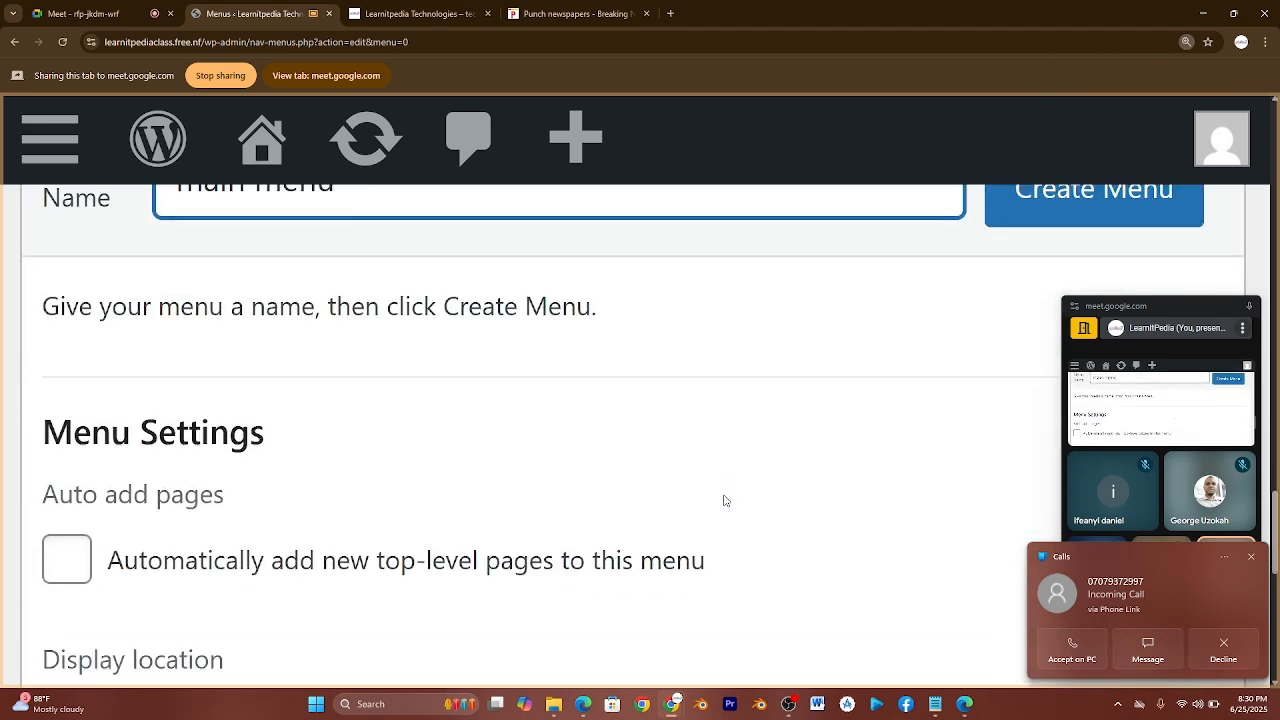
scroll(725, 500, down, 3)
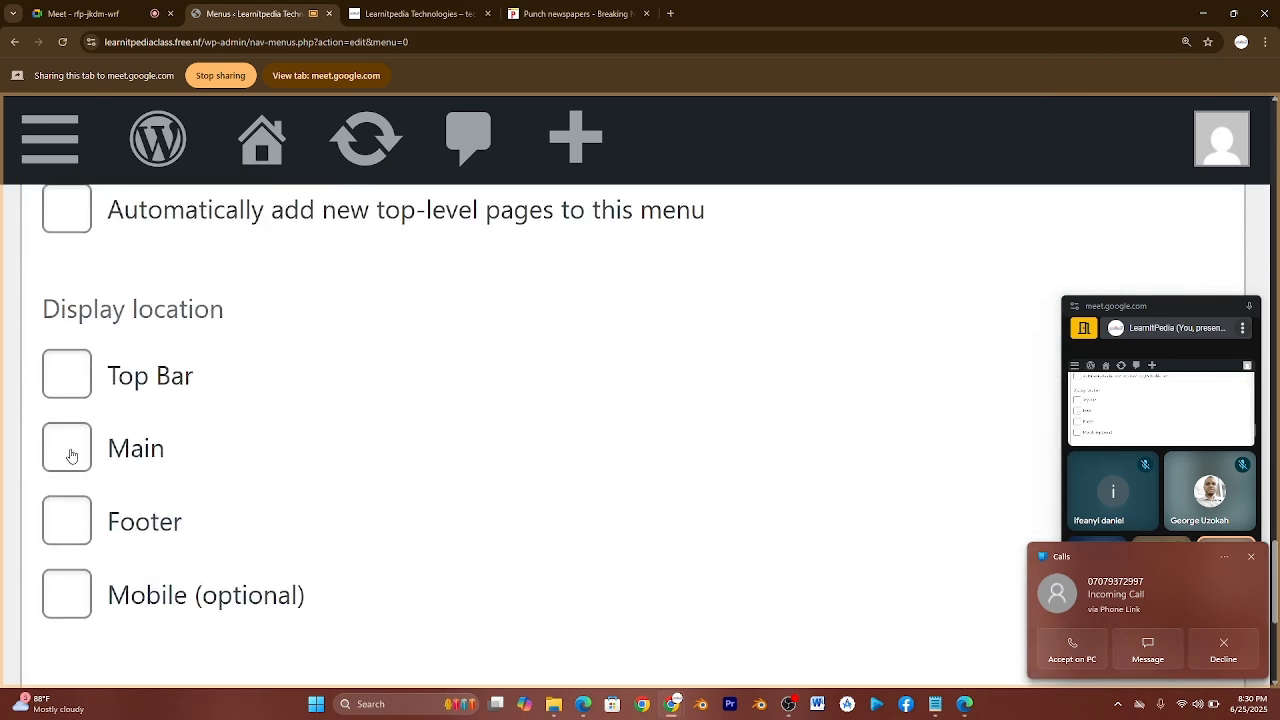
click(71, 456)
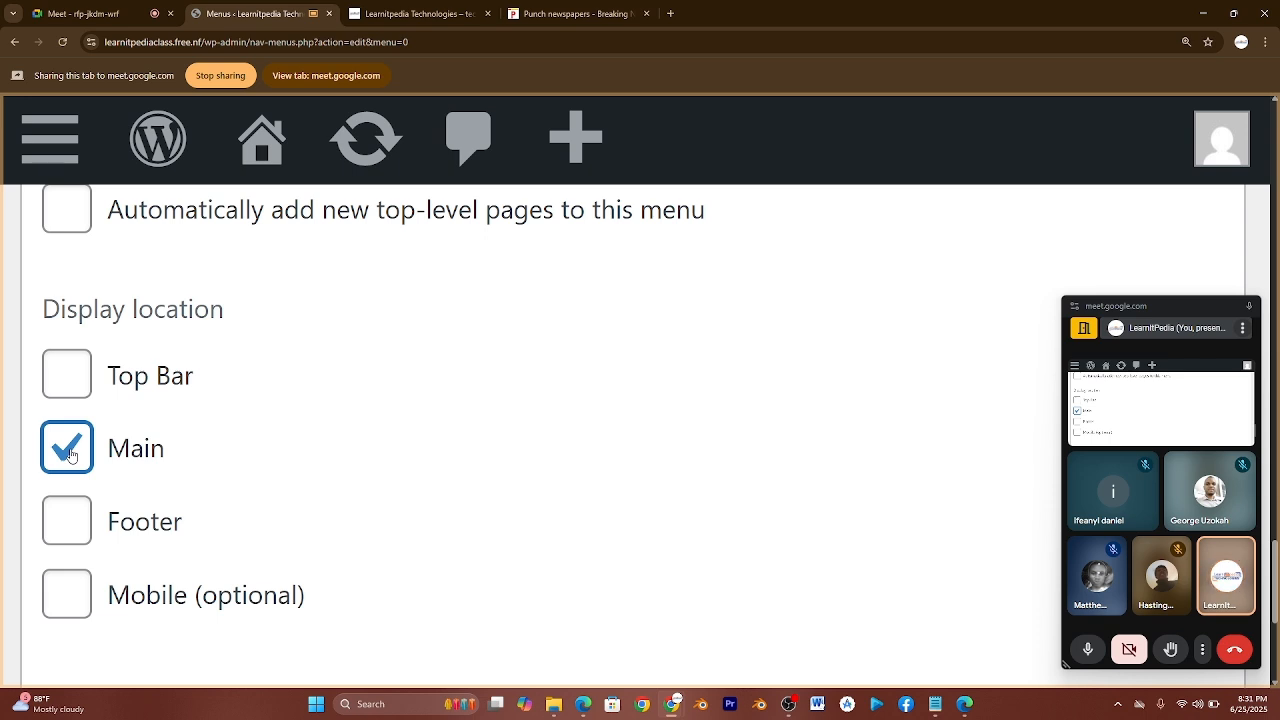
Restore the page to its smaller zoom, point out the menu name, and create the menu.
key(ctrl+minus)
key(ctrl+minus)
key(ctrl+minus)
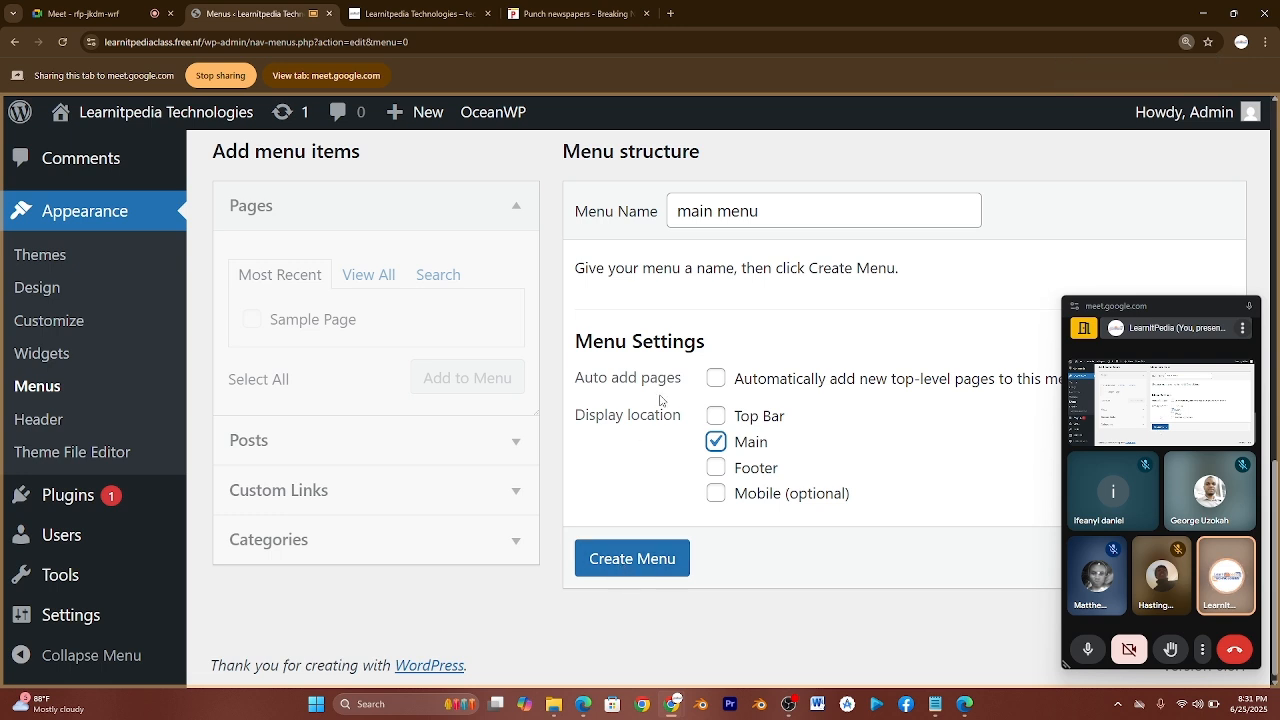
mouse_move(769, 214)
mouse_down()
mouse_move(678, 217)
mouse_move(761, 217)
mouse_up()
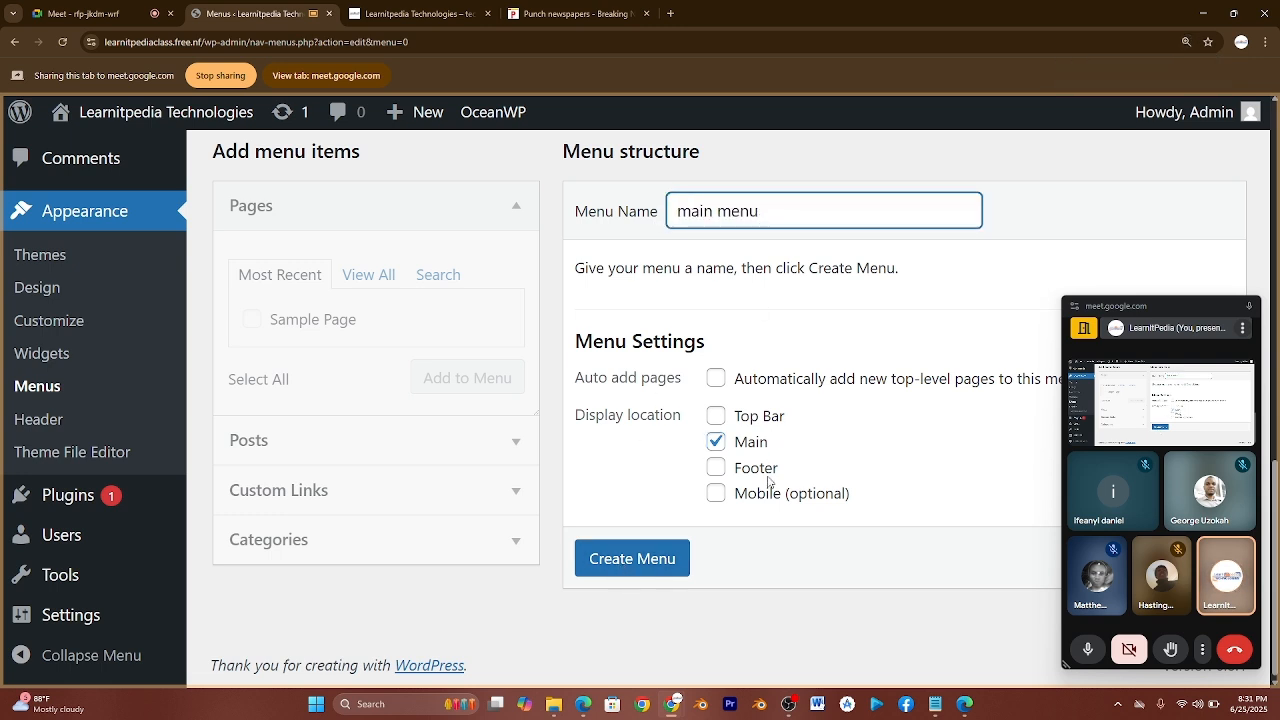
click(640, 565)
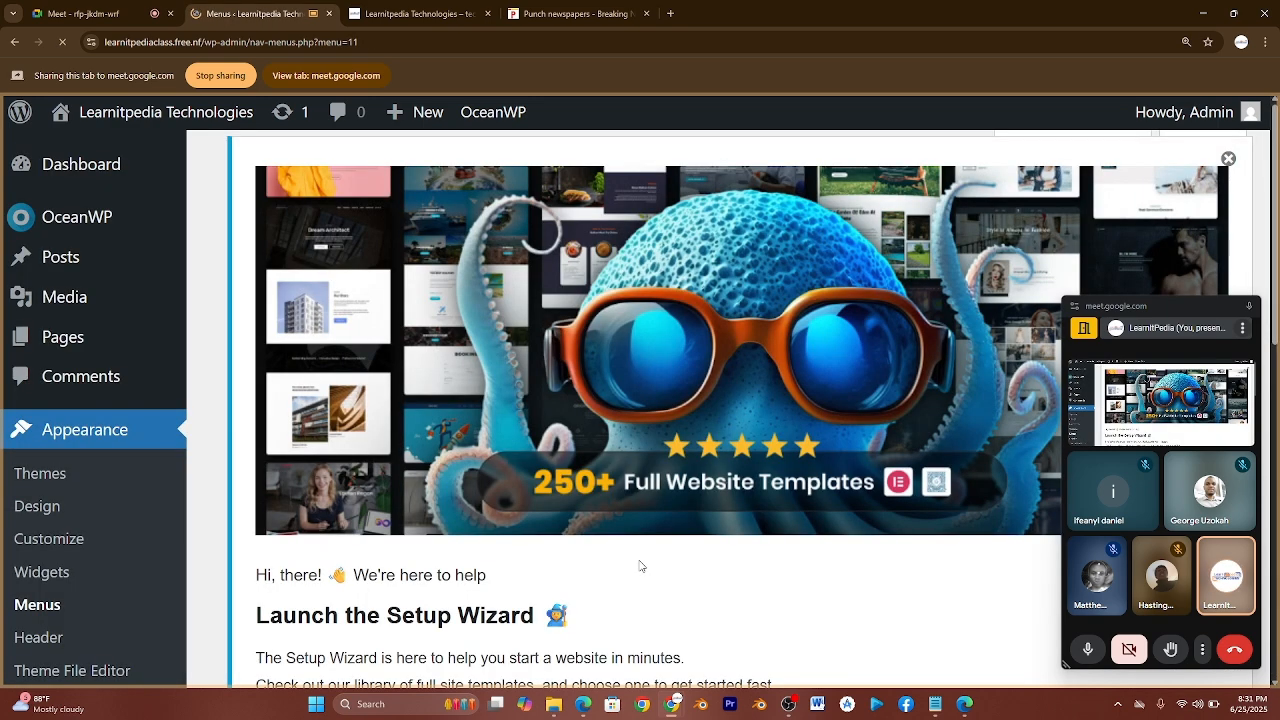
Examine the main menu's edit page, including the available menu item sources and the display location settings.
scroll(640, 565, down, 2)
scroll(640, 565, down, 7)
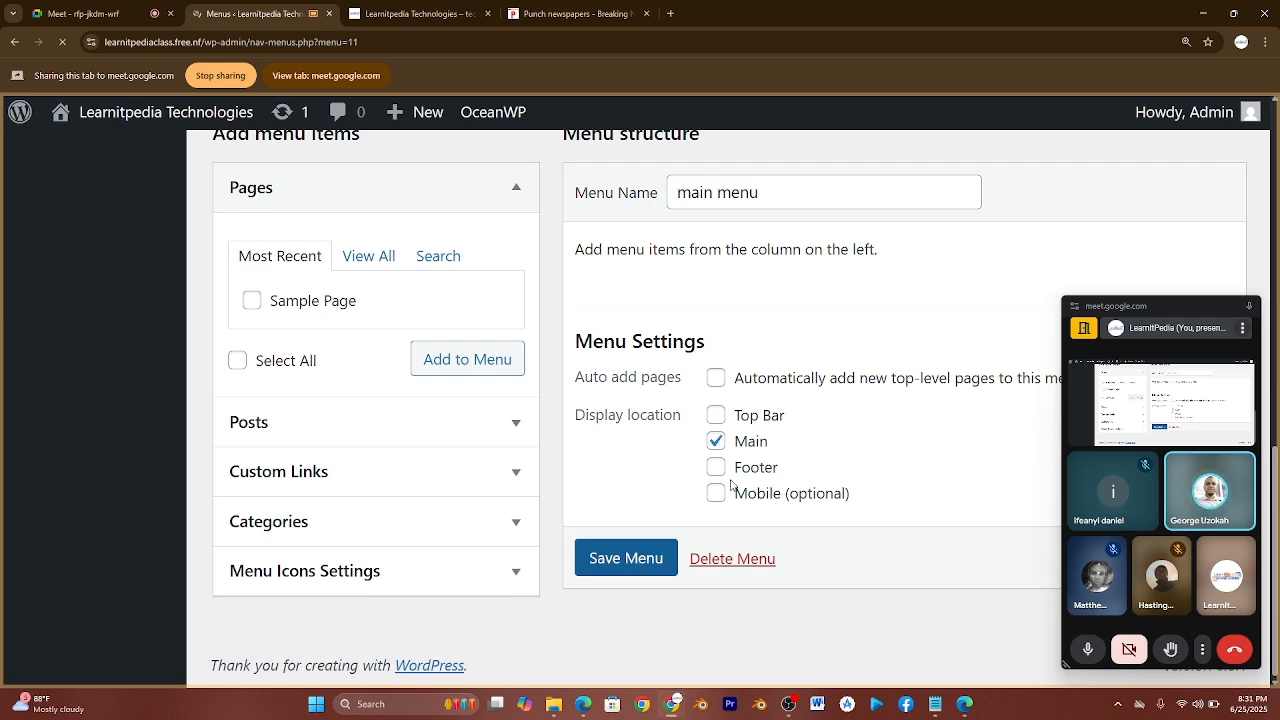
scroll(792, 442, up, 5)
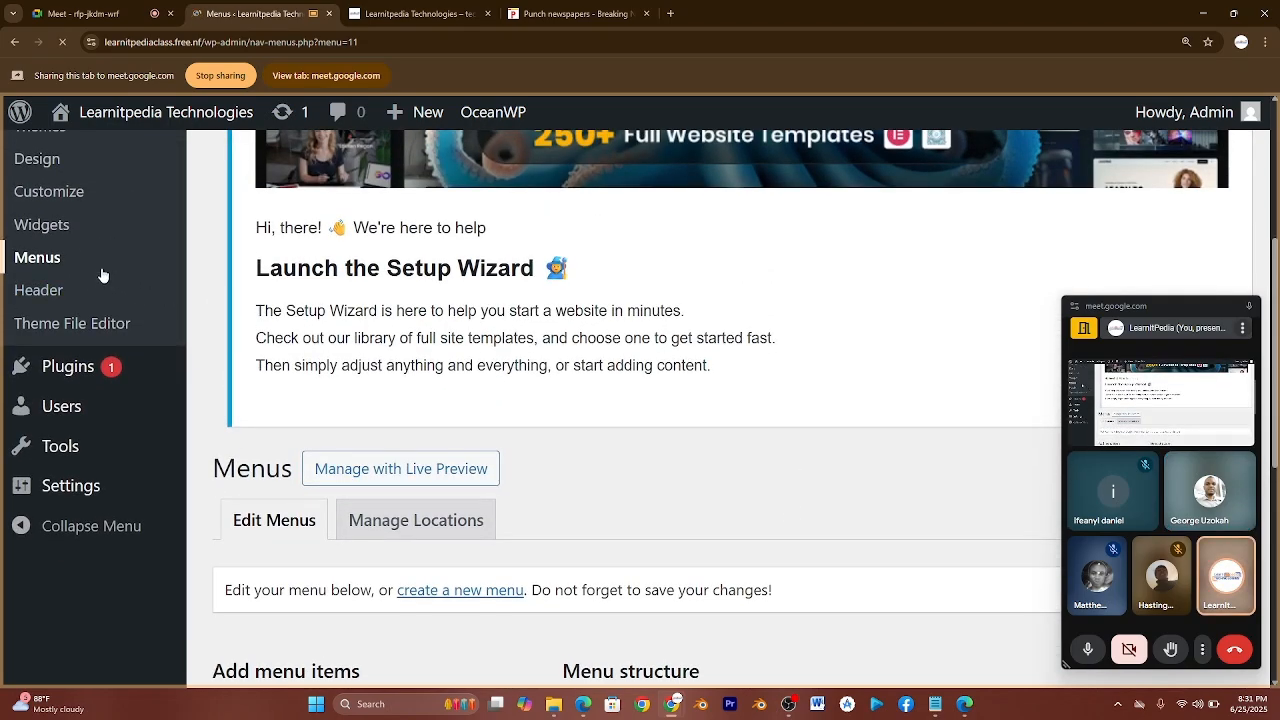
scroll(572, 443, down, 2)
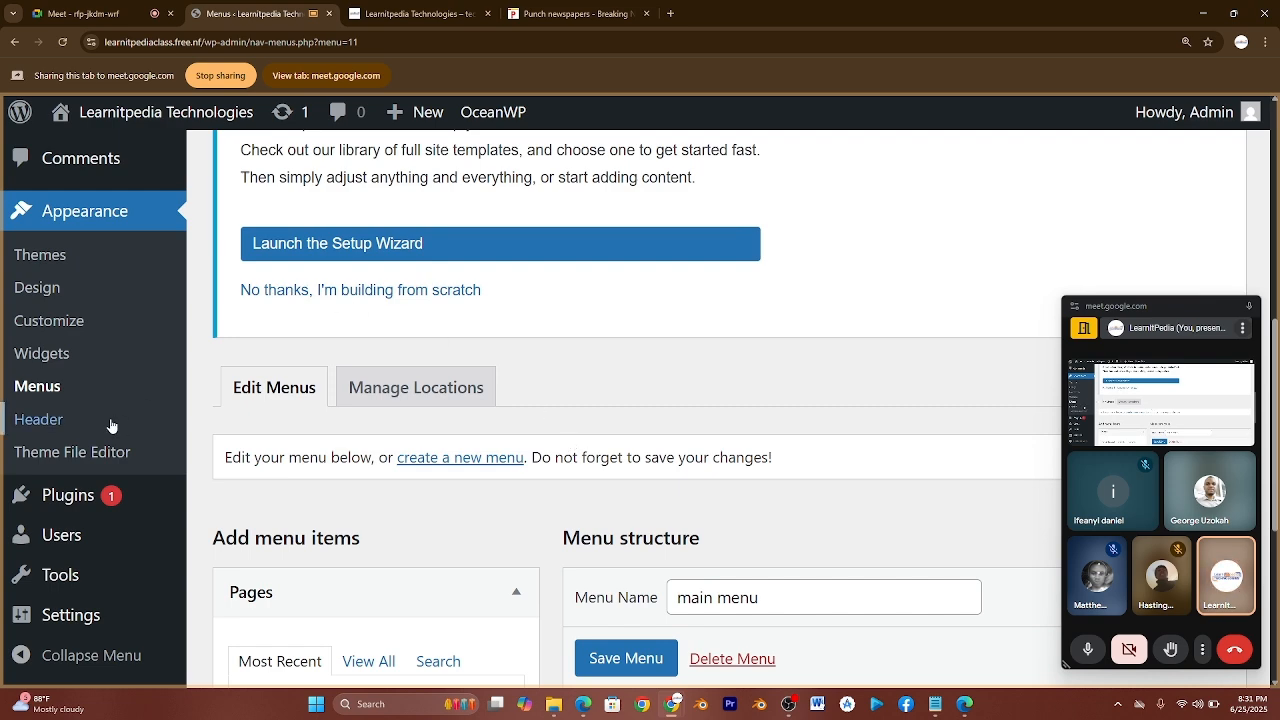
scroll(473, 576, down, 4)
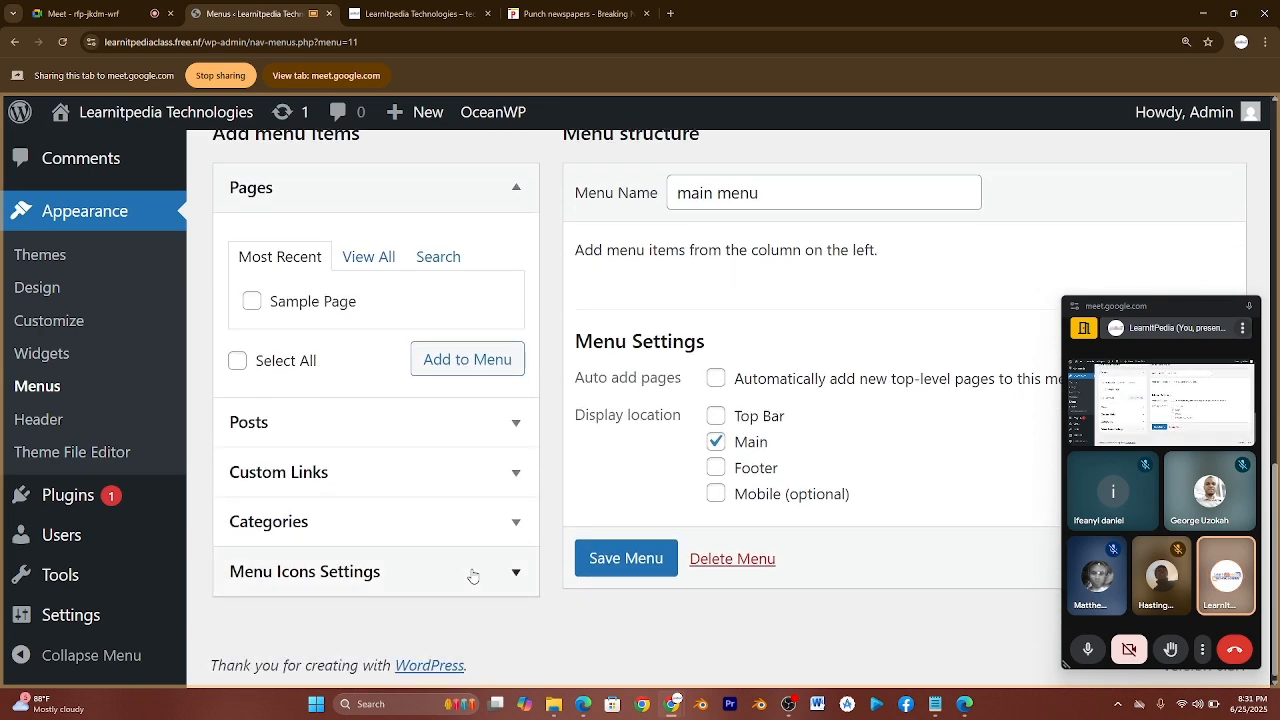
scroll(473, 576, up, 1)
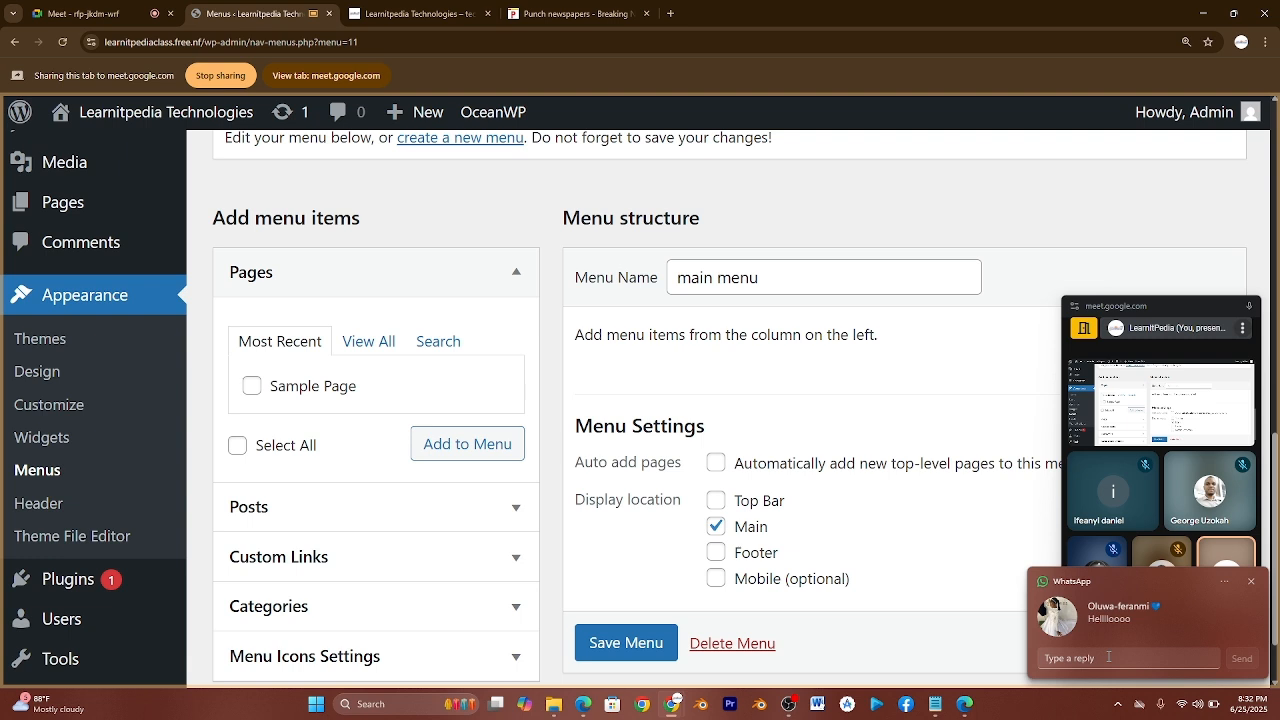
scroll(1108, 657, down, 1)
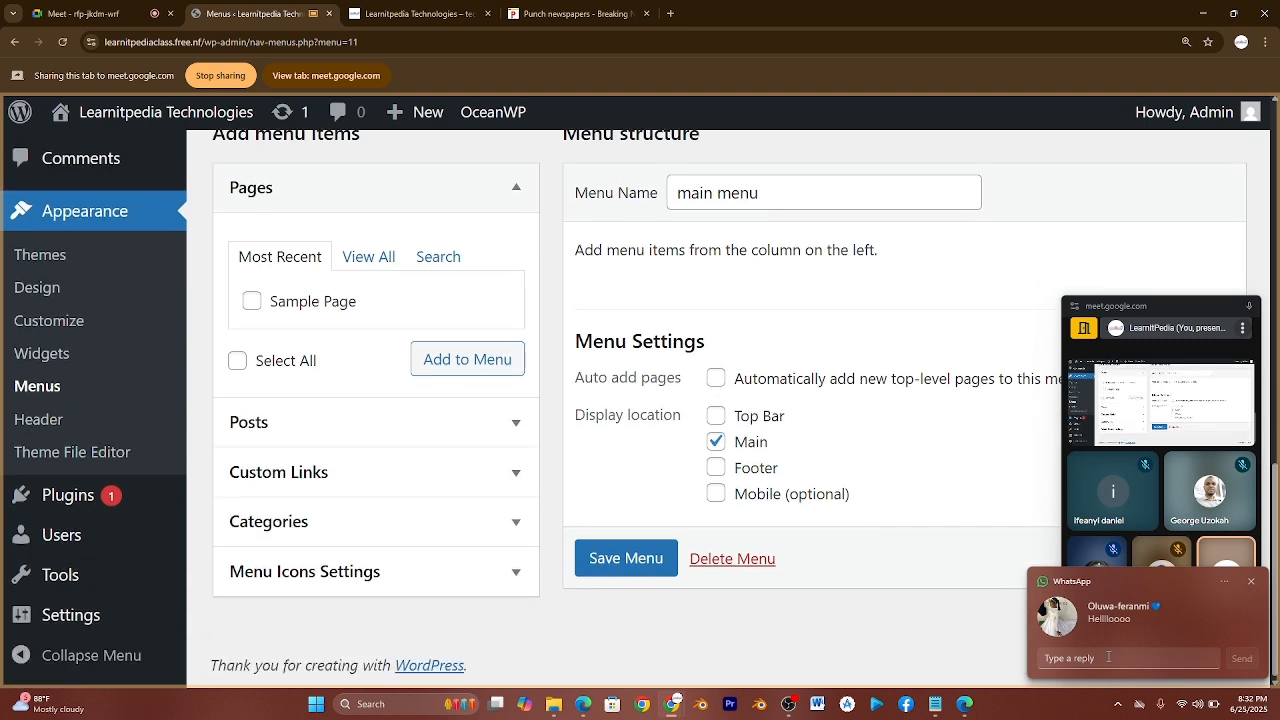
Reply "I'm in class" to the incoming WhatsApp message from its notification.
click(1108, 657)
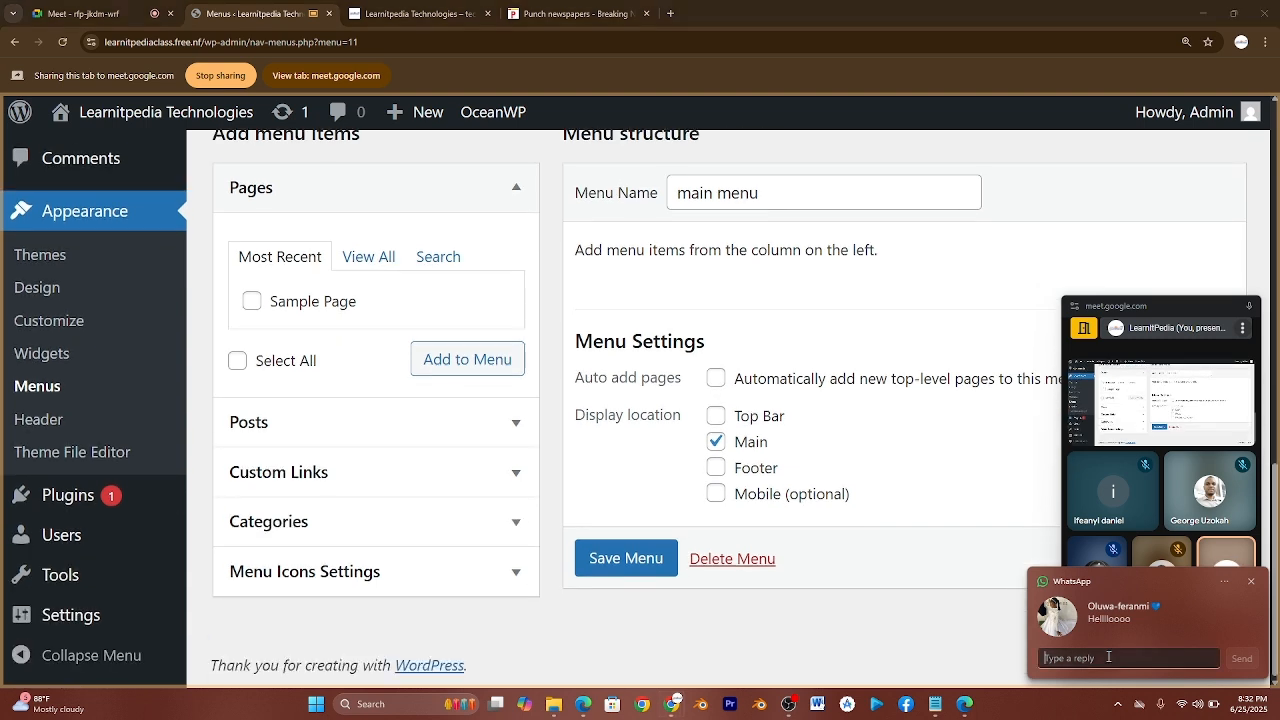
text(I'm in class)
key(Return)
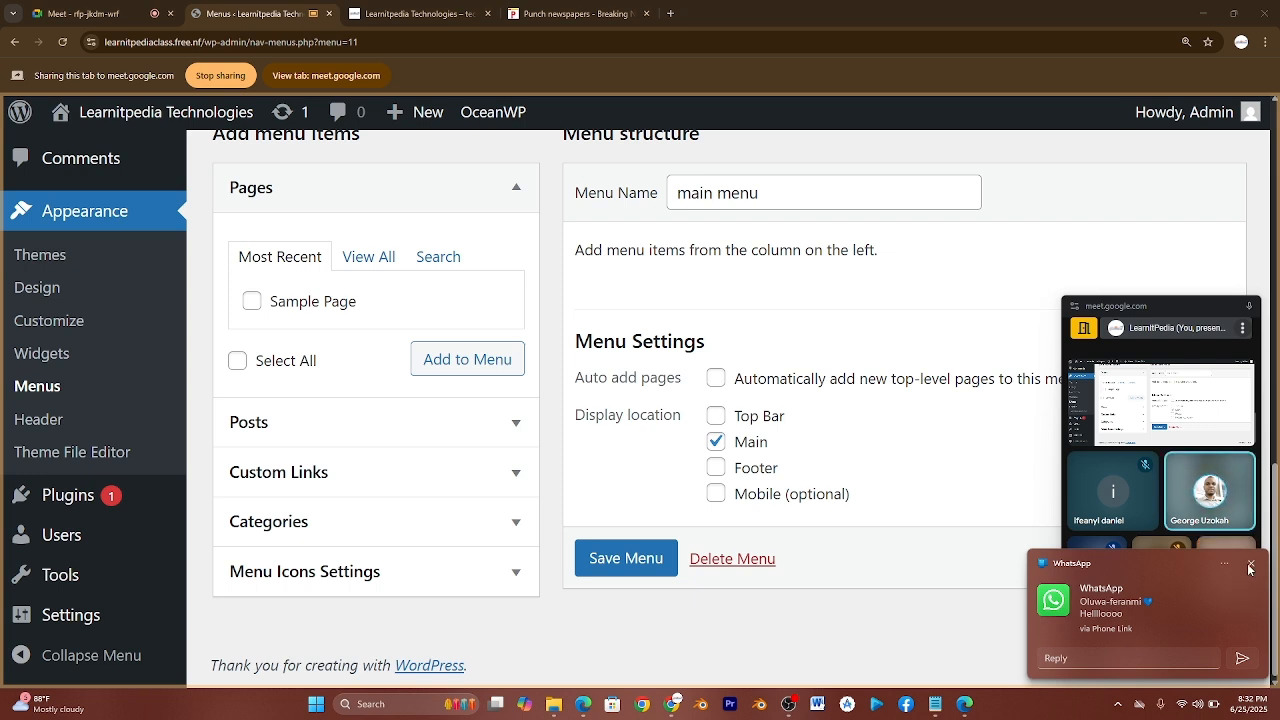
Save main menu and enlarge its edit page to 200% around the menu items and structure.
click(632, 566)
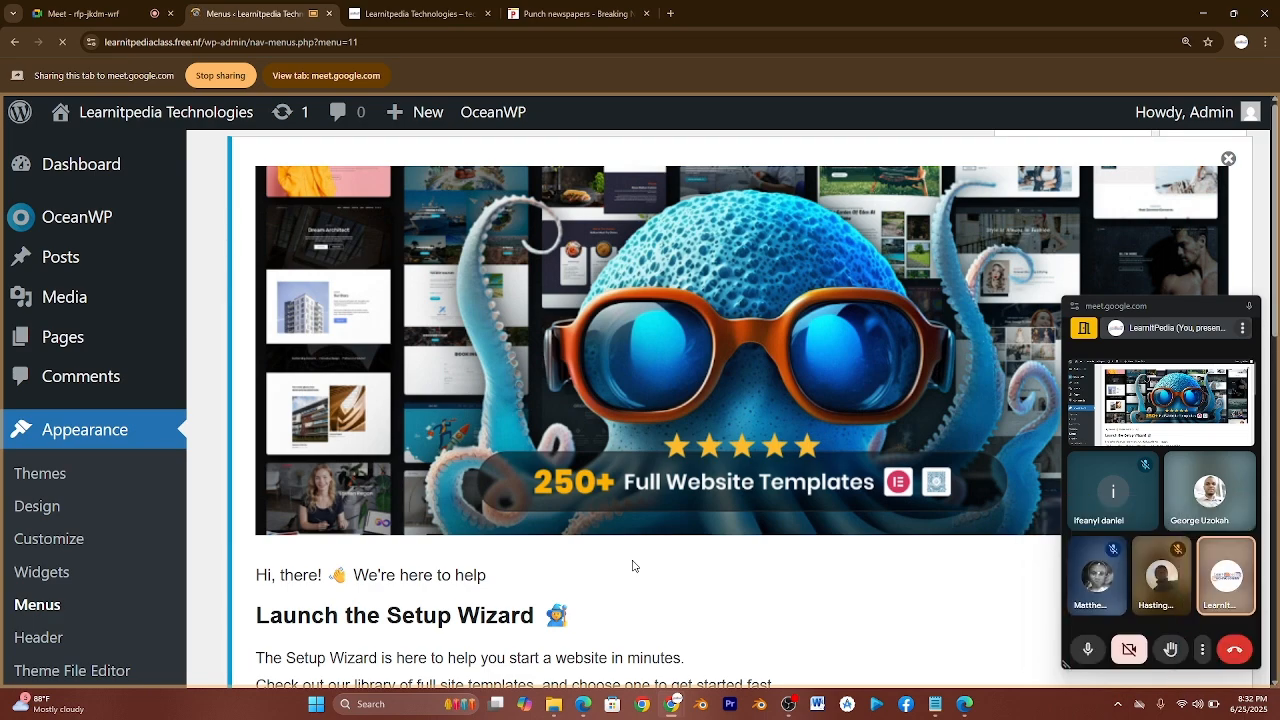
scroll(632, 566, down, 6)
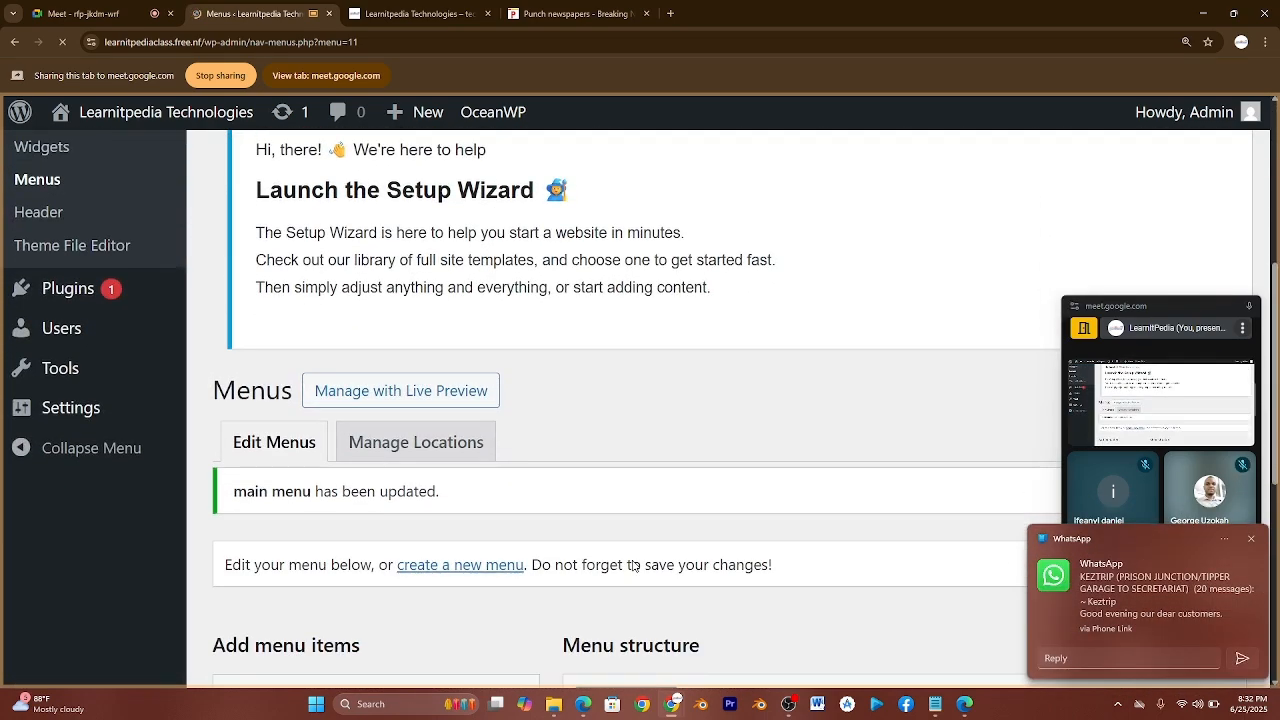
scroll(632, 566, down, 4)
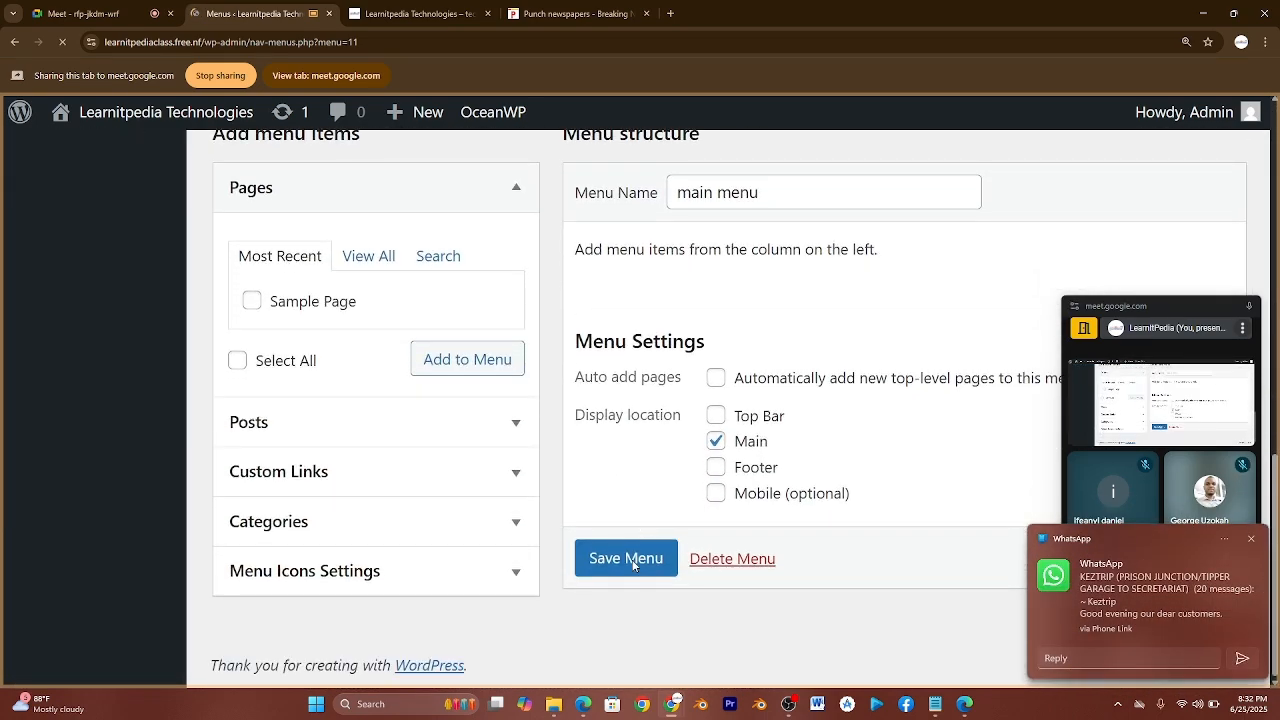
scroll(632, 566, up, 1)
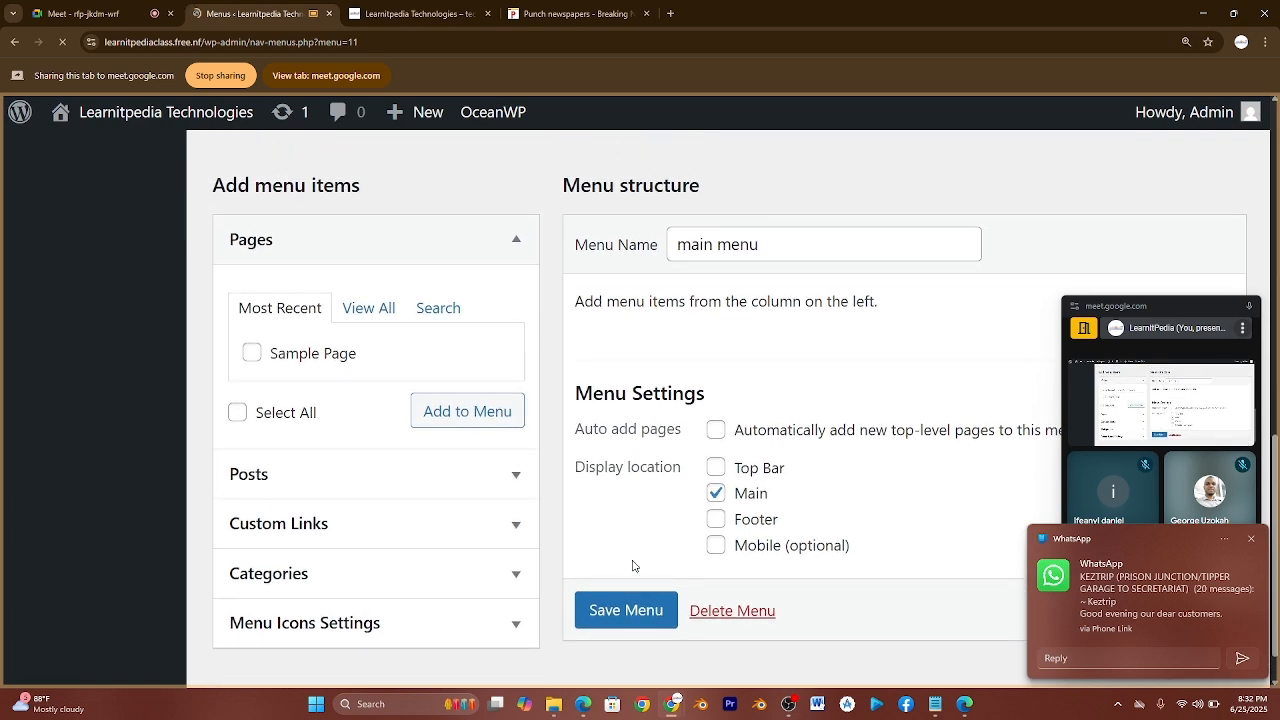
scroll(714, 529, up, 1)
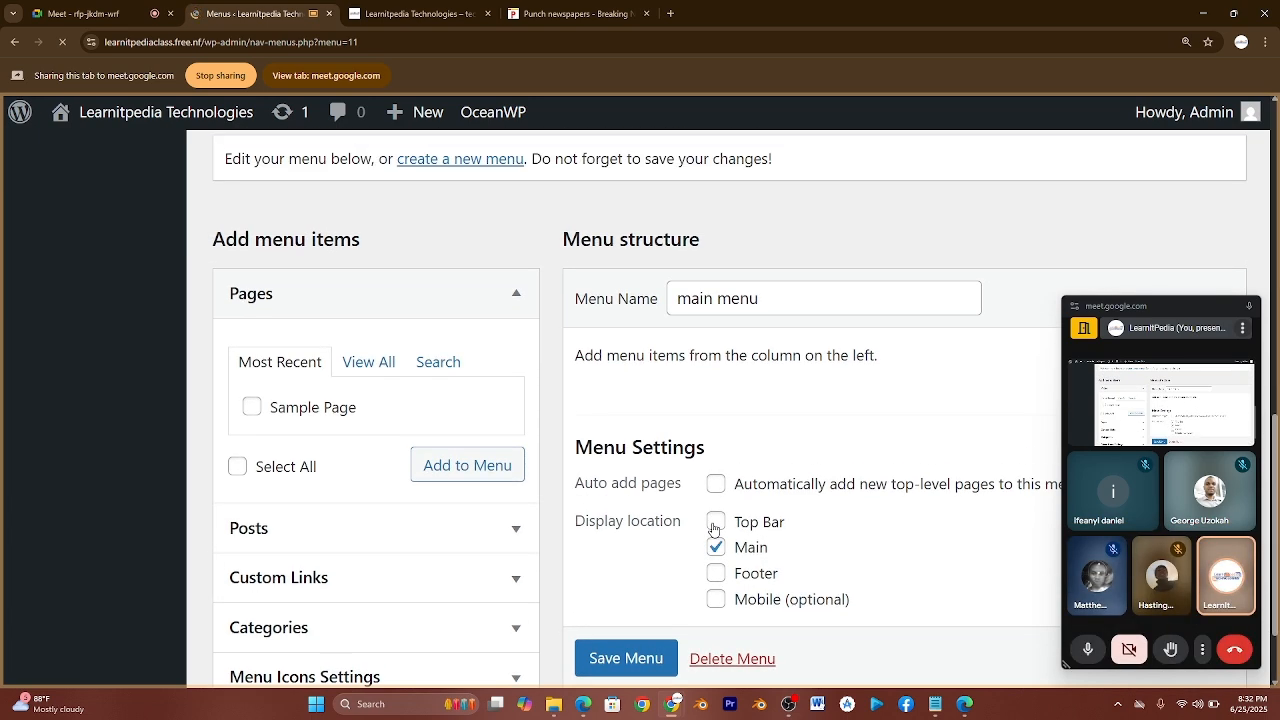
key(ctrl+plus)
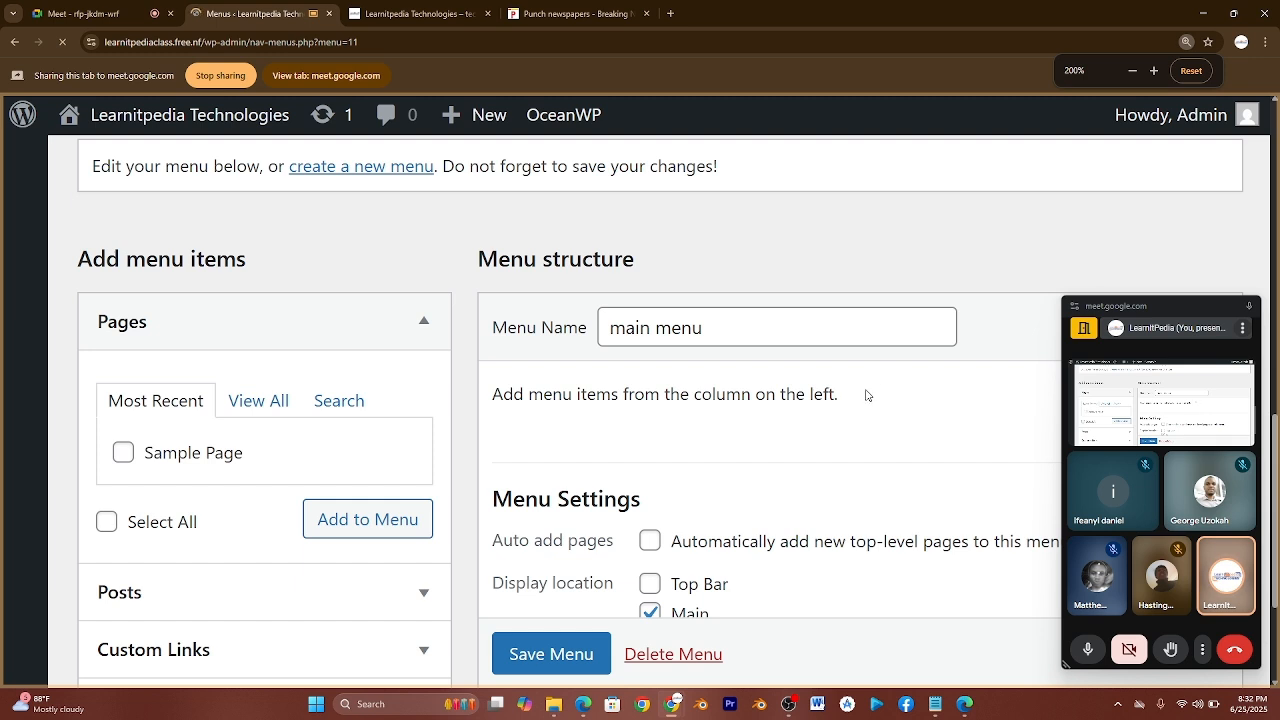
Point out the instruction for adding menu items and list all post categories available for the main menu.
drag(860, 397, 571, 414)
click(590, 412)
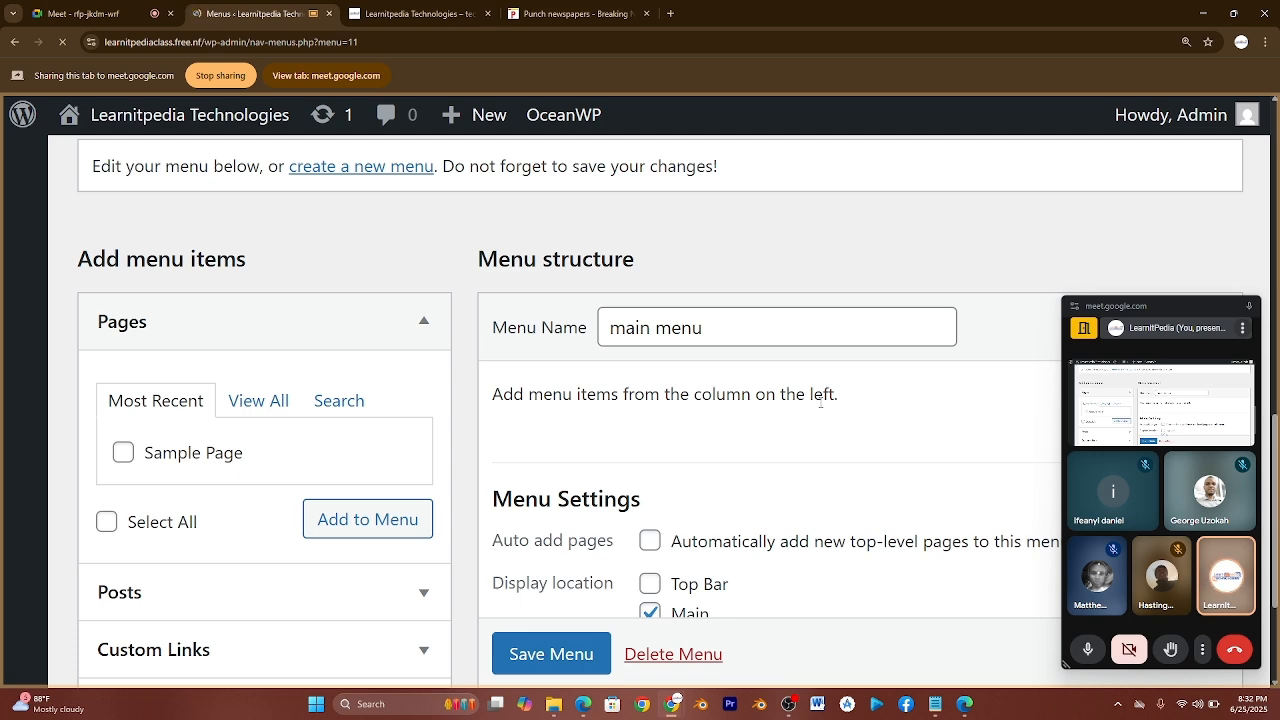
scroll(820, 403, down, 2)
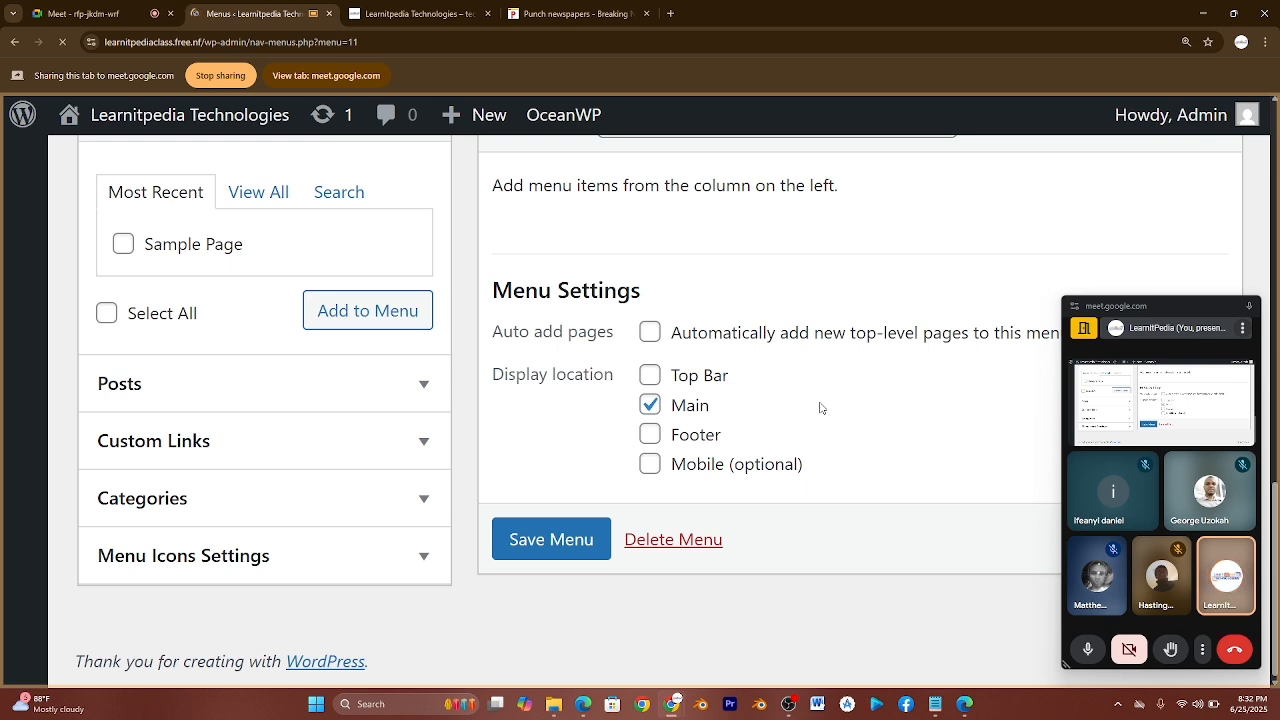
click(424, 500)
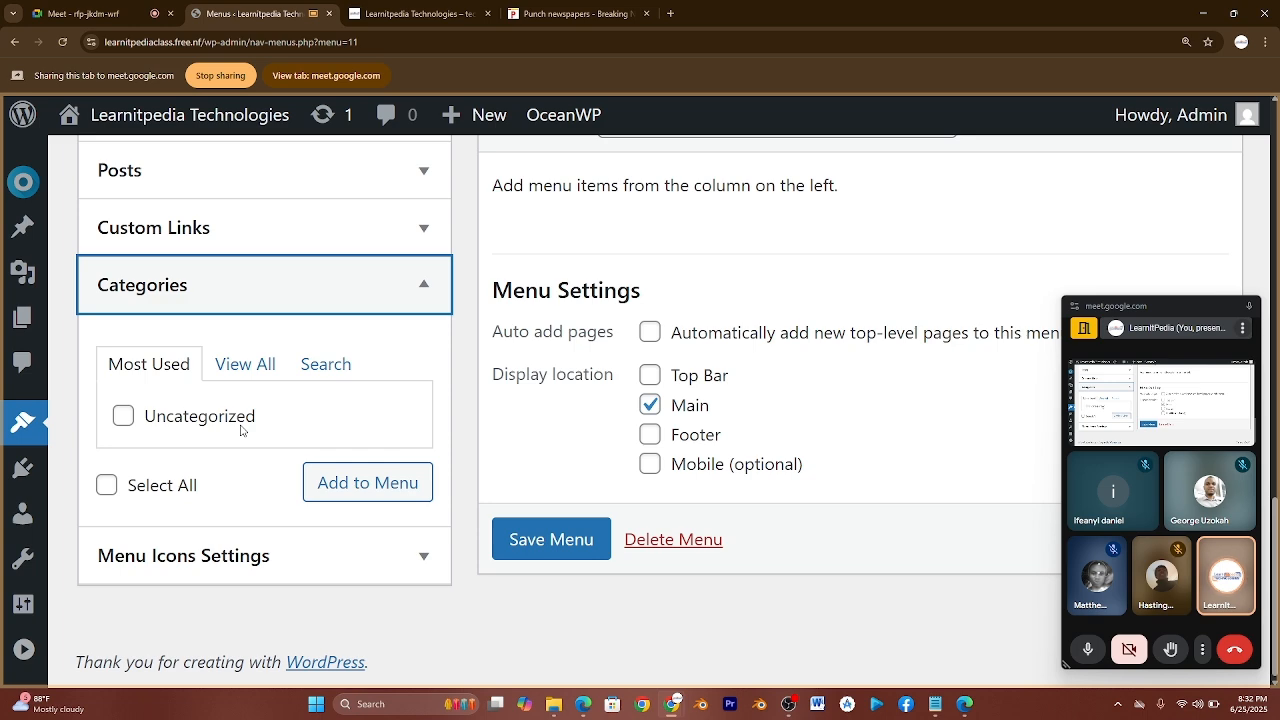
click(244, 372)
scroll(229, 466, down, 2)
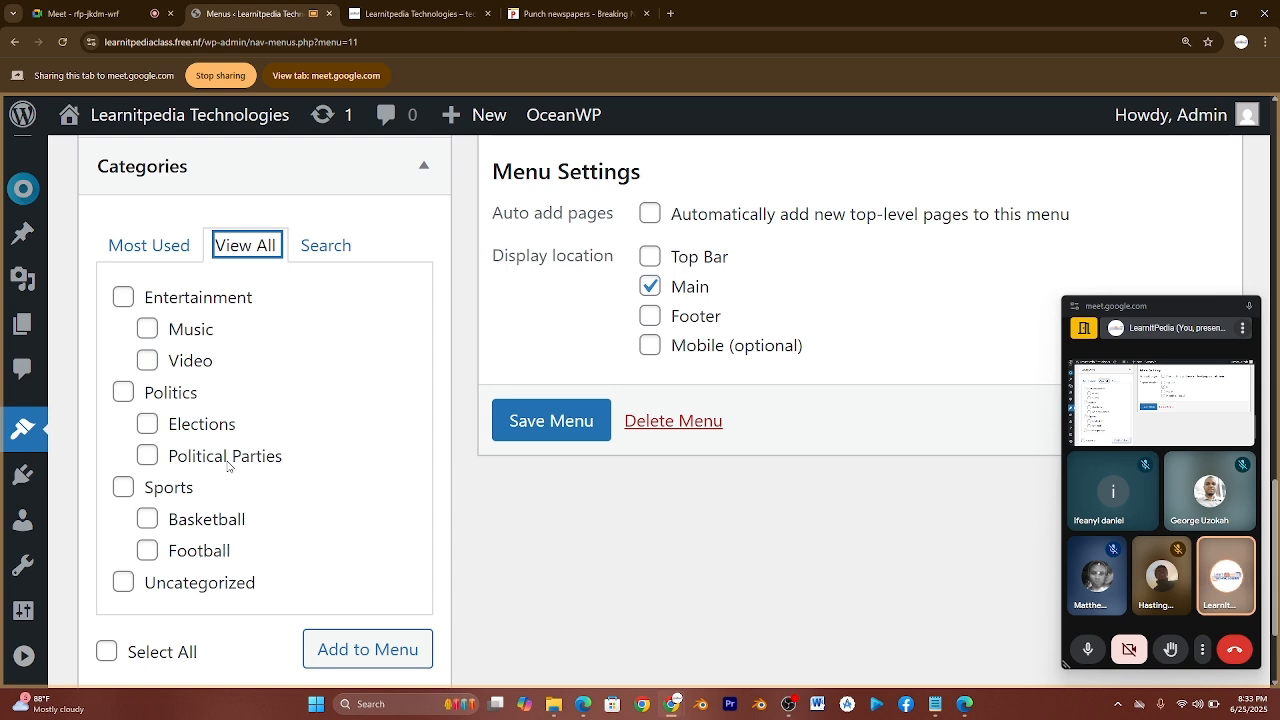
Select every category except Uncategorized and add them to main menu.
click(107, 653)
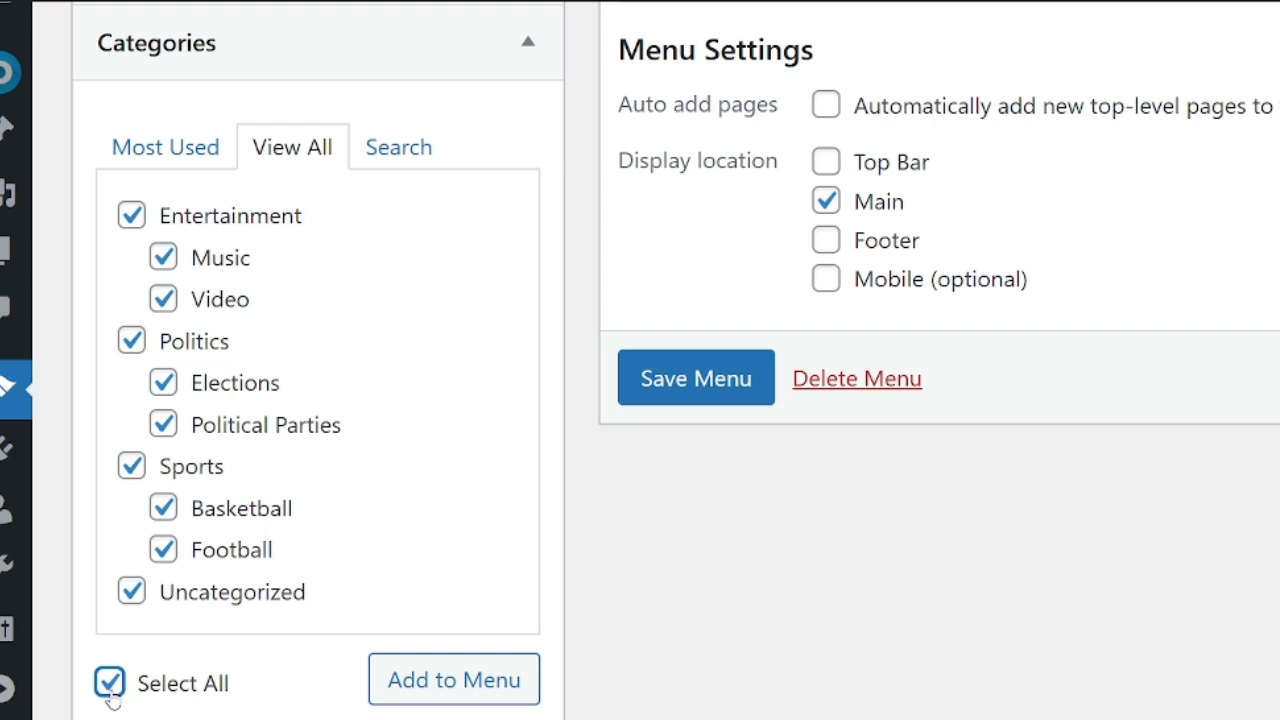
click(128, 594)
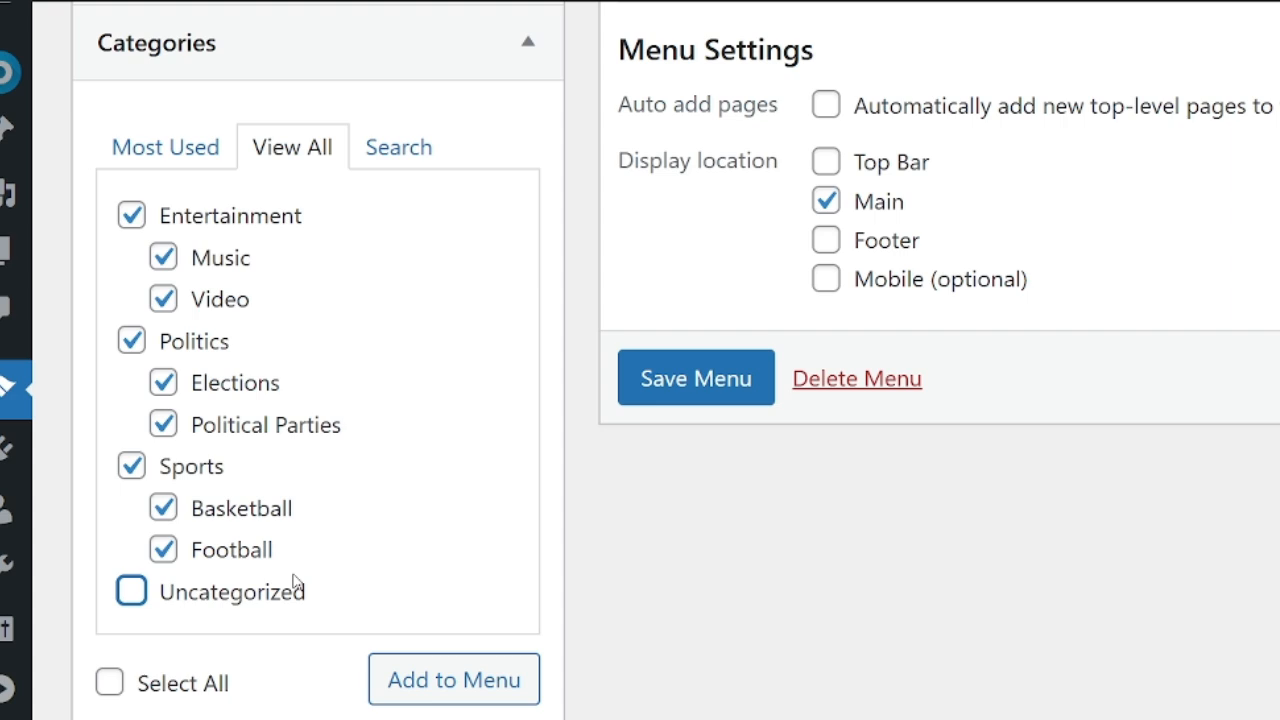
click(480, 682)
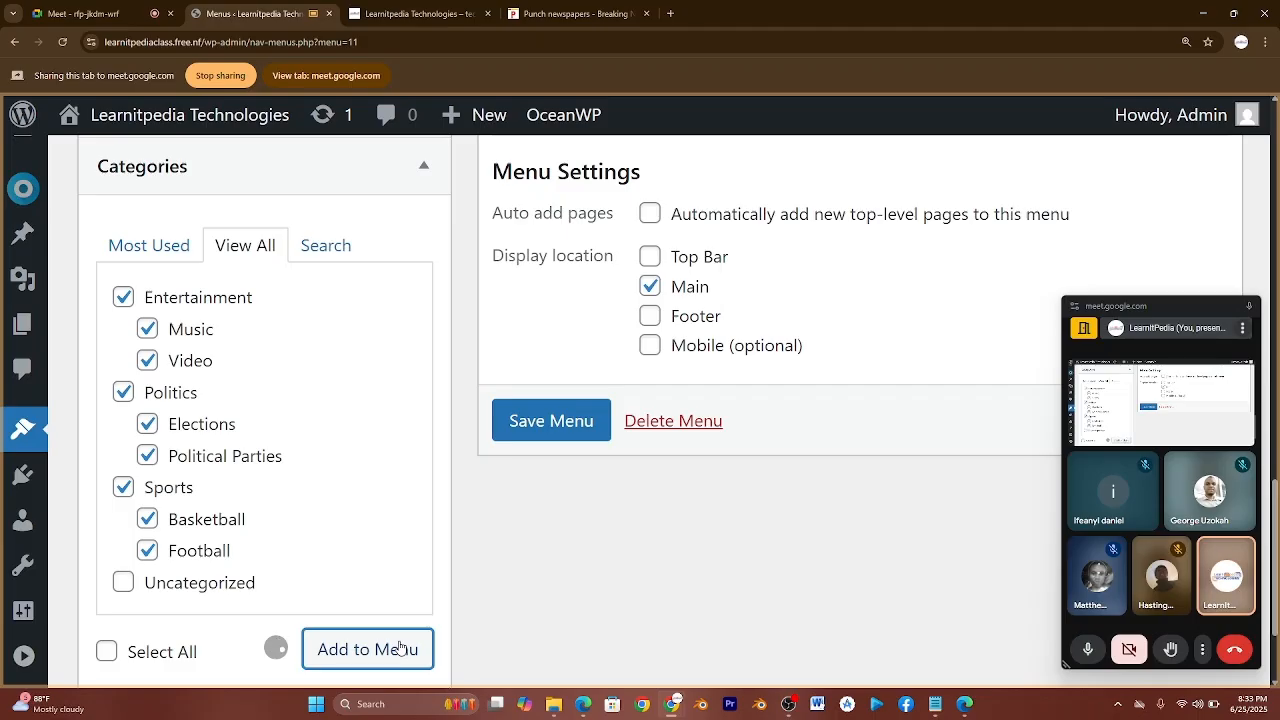
scroll(657, 393, up, 2)
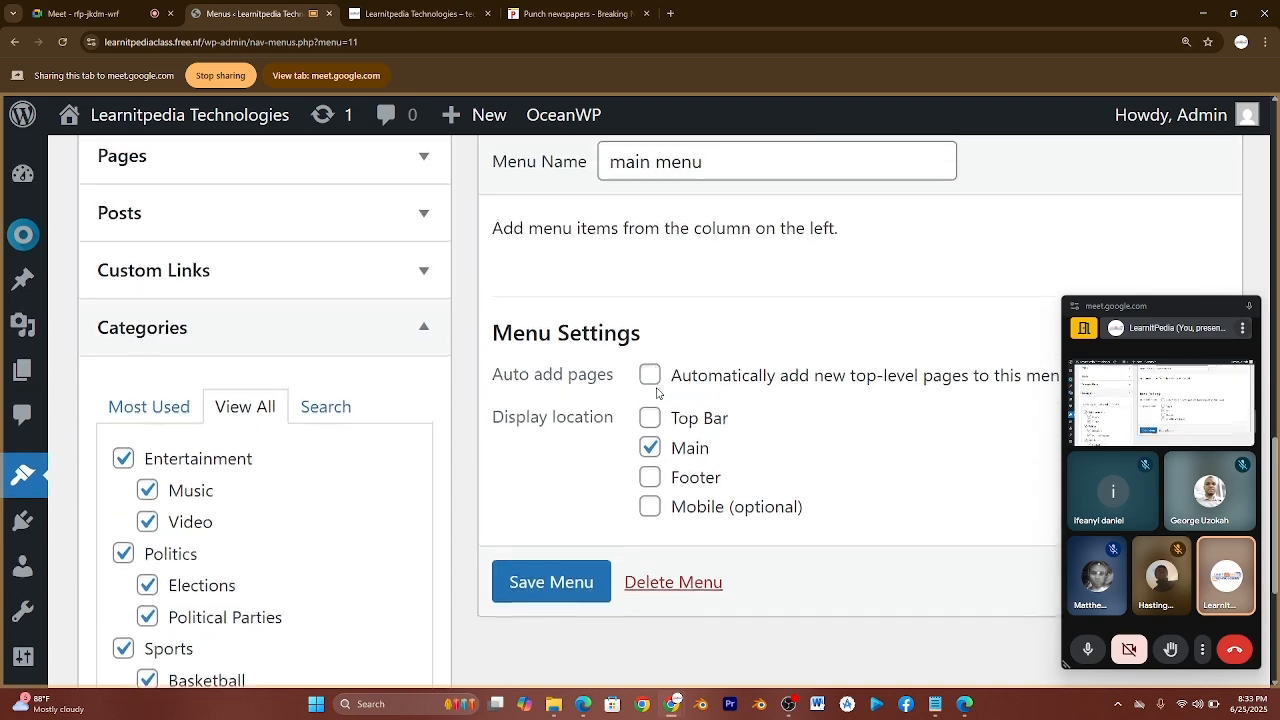
scroll(657, 393, up, 1)
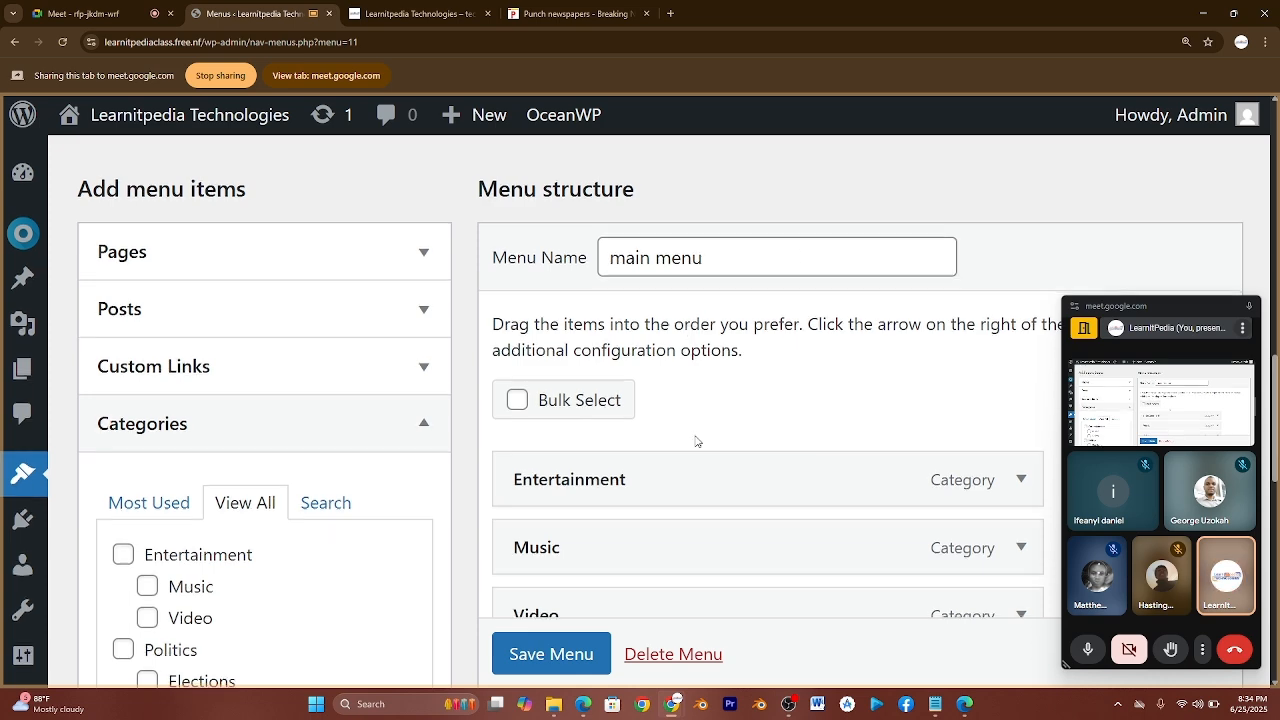
Examine the category items in the menu structure, from Entertainment through Football.
scroll(695, 440, down, 3)
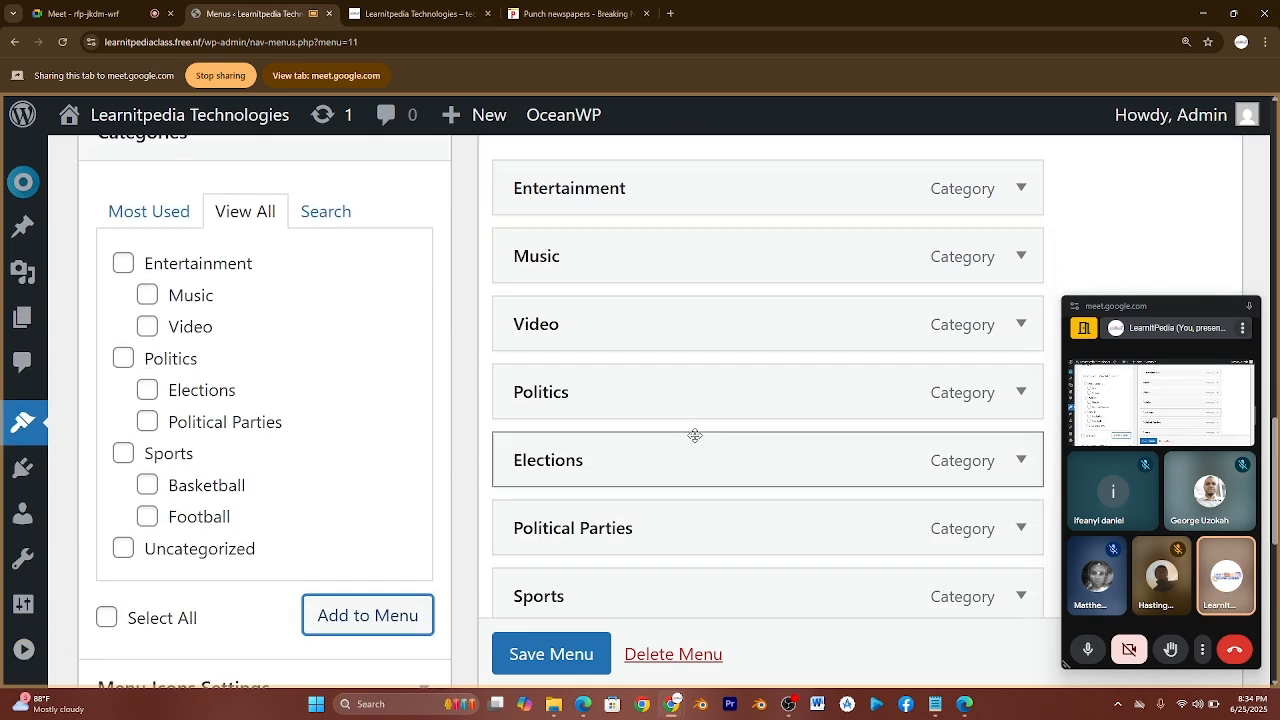
scroll(695, 436, down, 2)
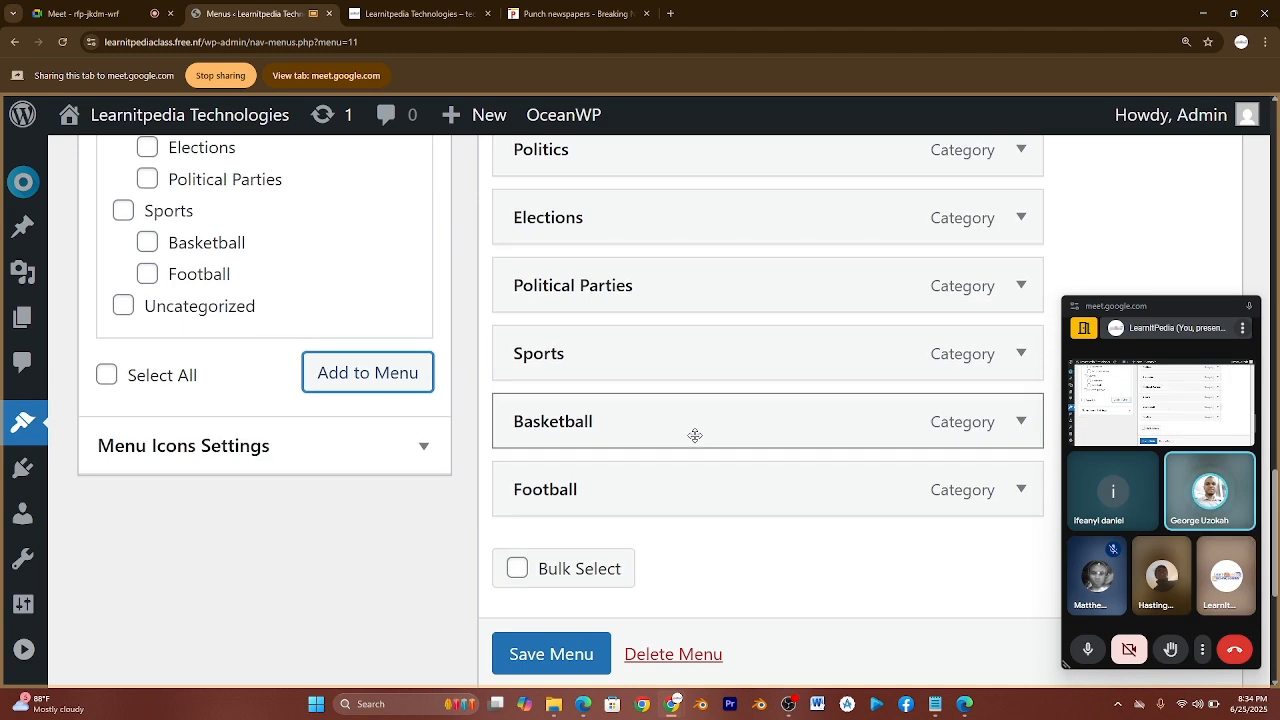
scroll(695, 436, up, 1)
scroll(695, 436, up, 3)
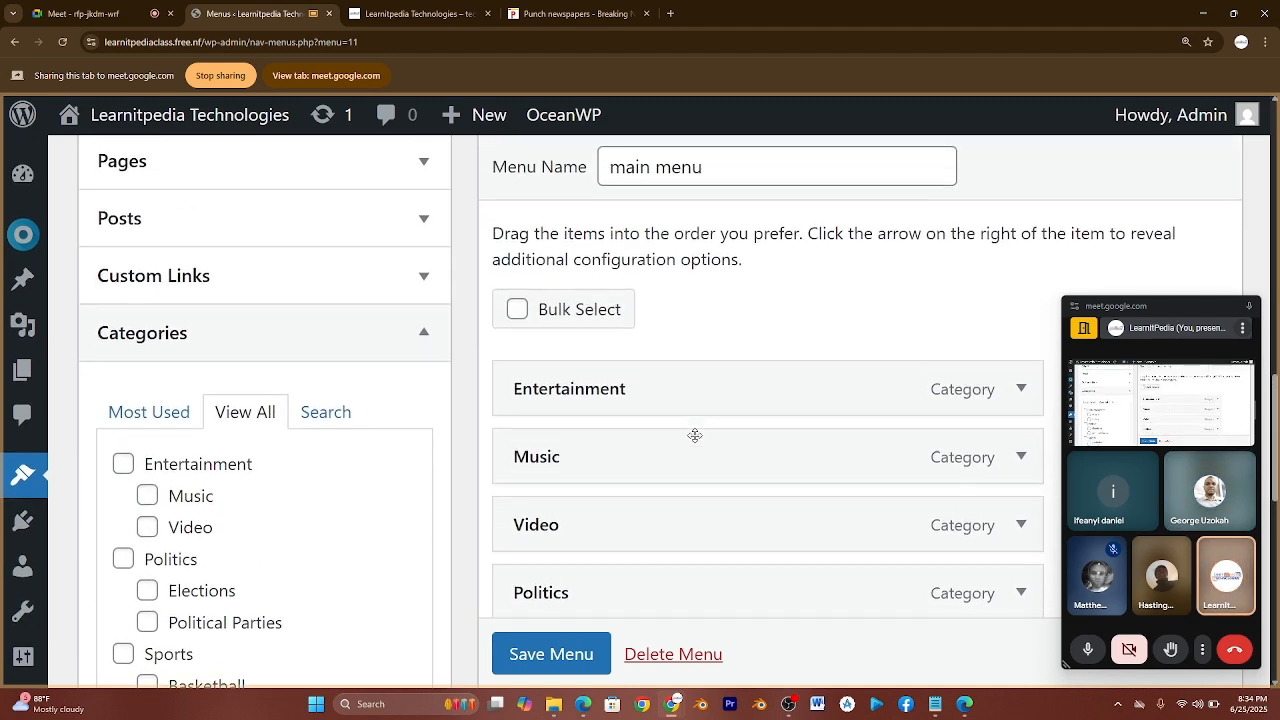
scroll(694, 437, down, 4)
scroll(709, 360, up, 4)
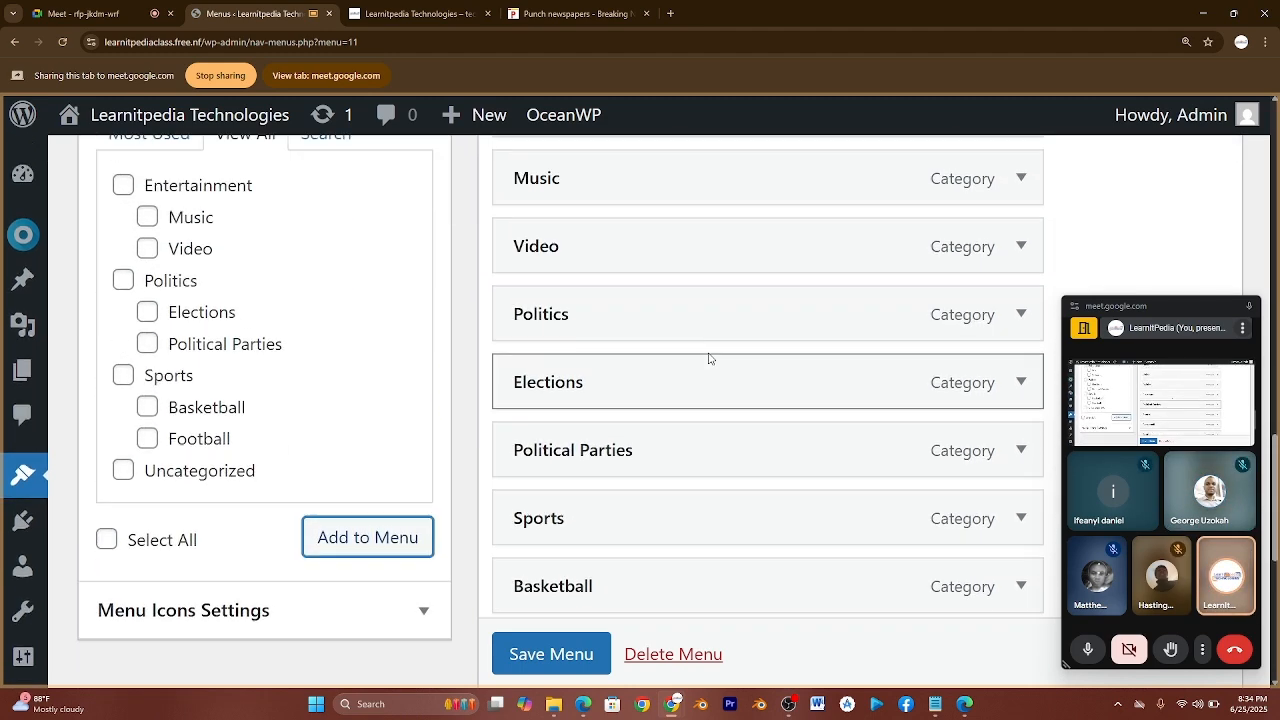
scroll(709, 360, down, 2)
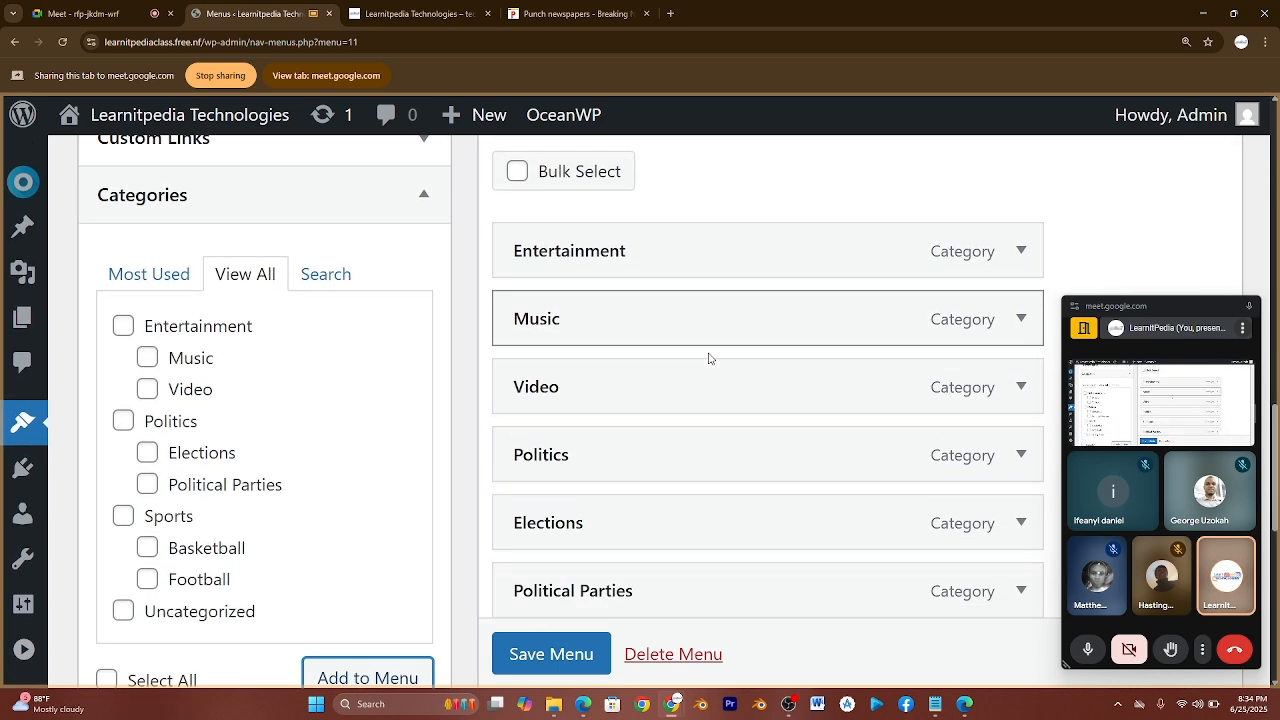
scroll(567, 648, down, 1)
Save main menu, and reload the site's home page while presenting it in the meeting.
click(567, 648)
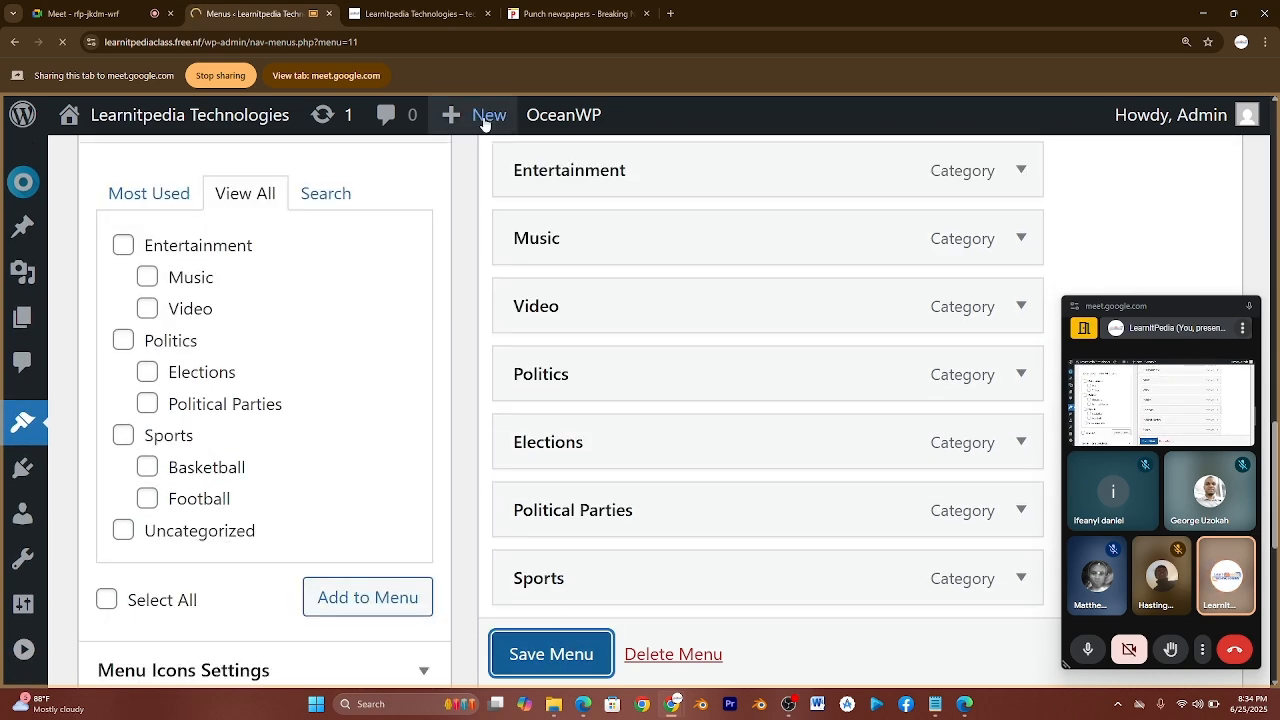
click(435, 8)
click(370, 78)
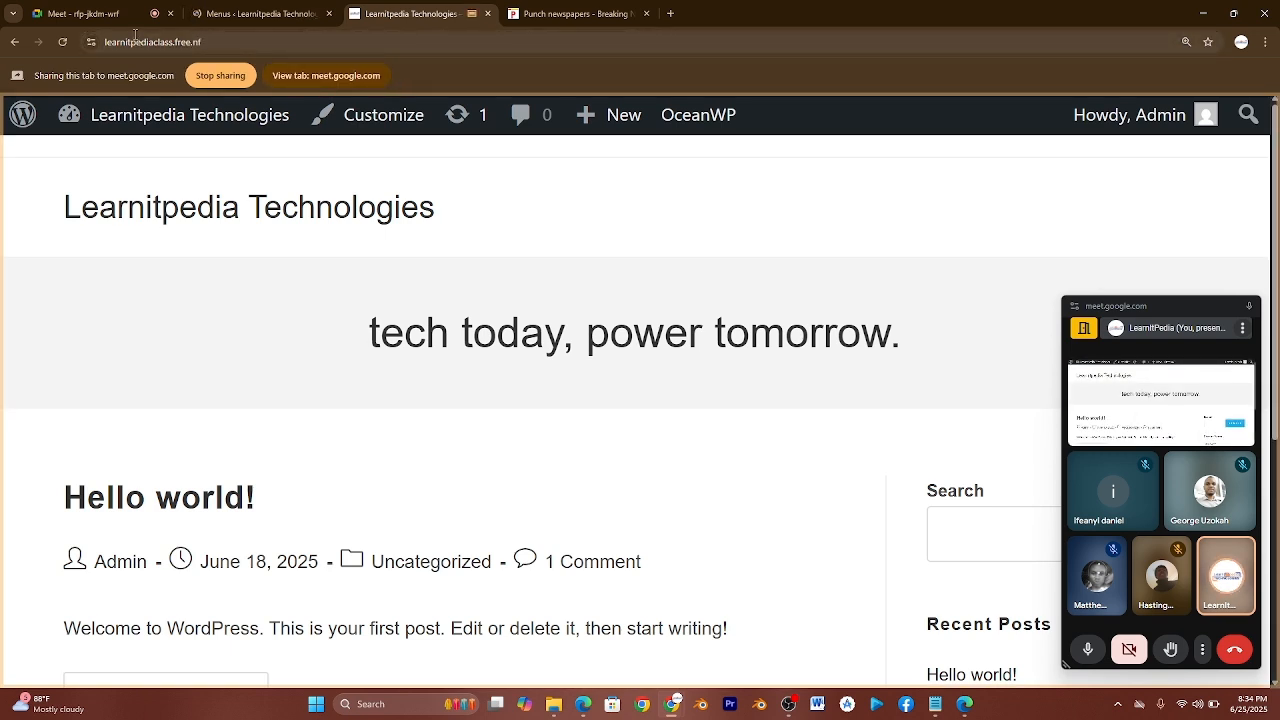
click(67, 42)
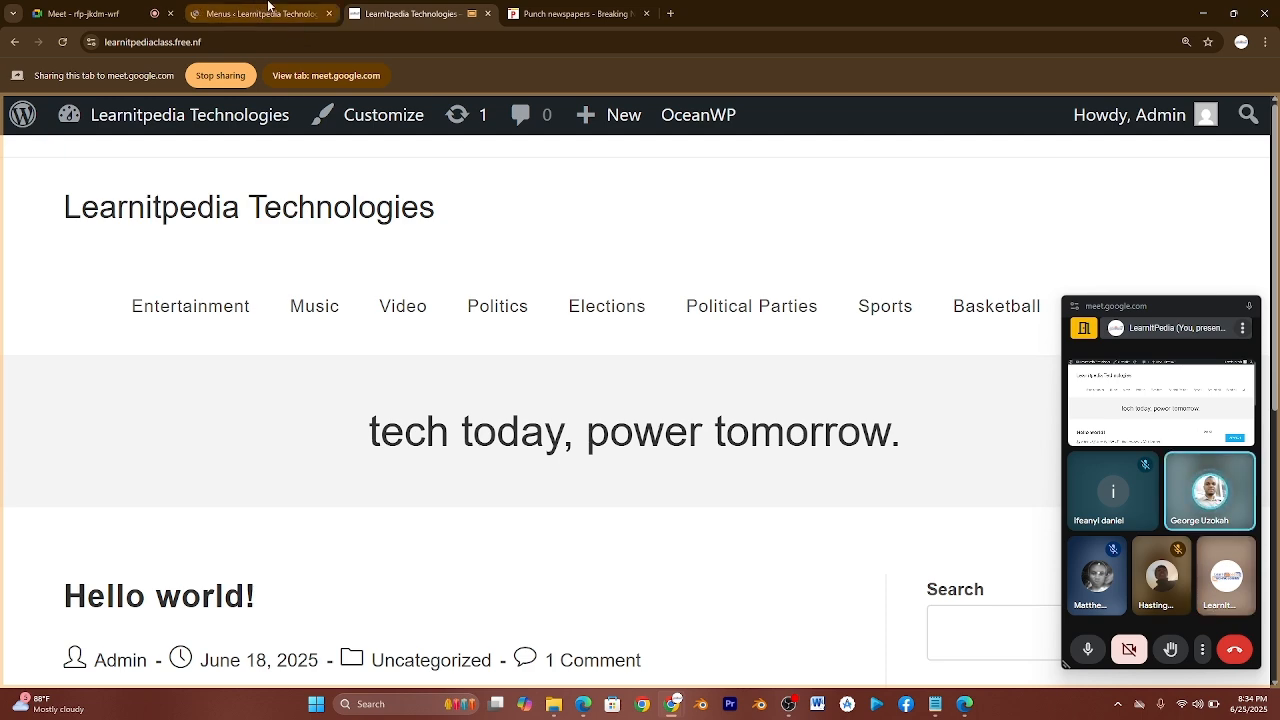
Check the presentation in Google Meet and compare the home page's navigation with the Punch newspapers site.
click(100, 13)
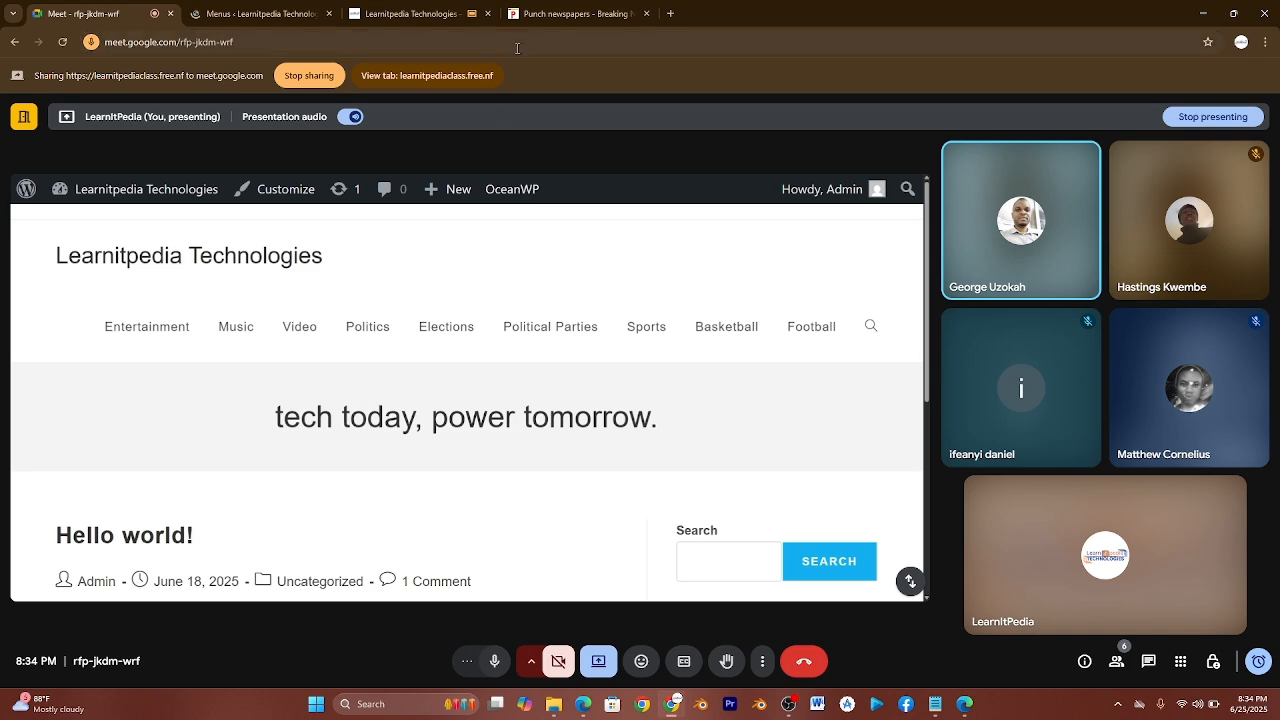
click(410, 13)
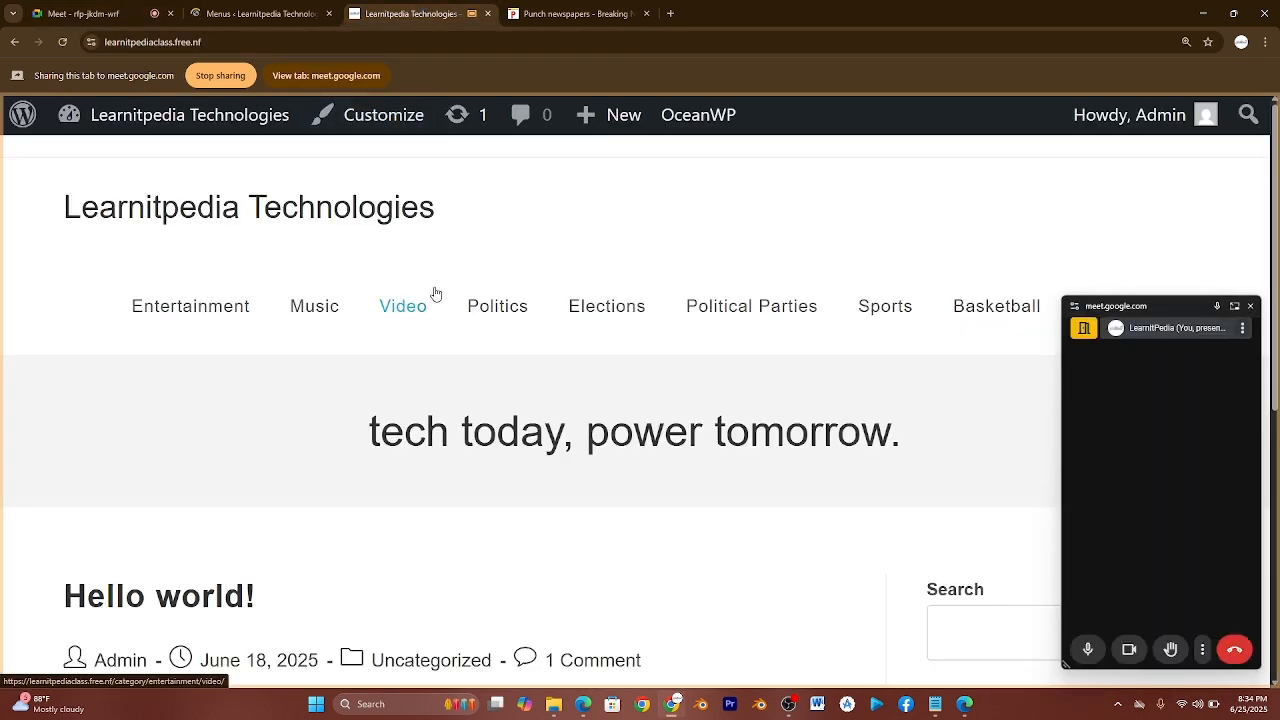
key(ctrl+plus)
key(ctrl+minus)
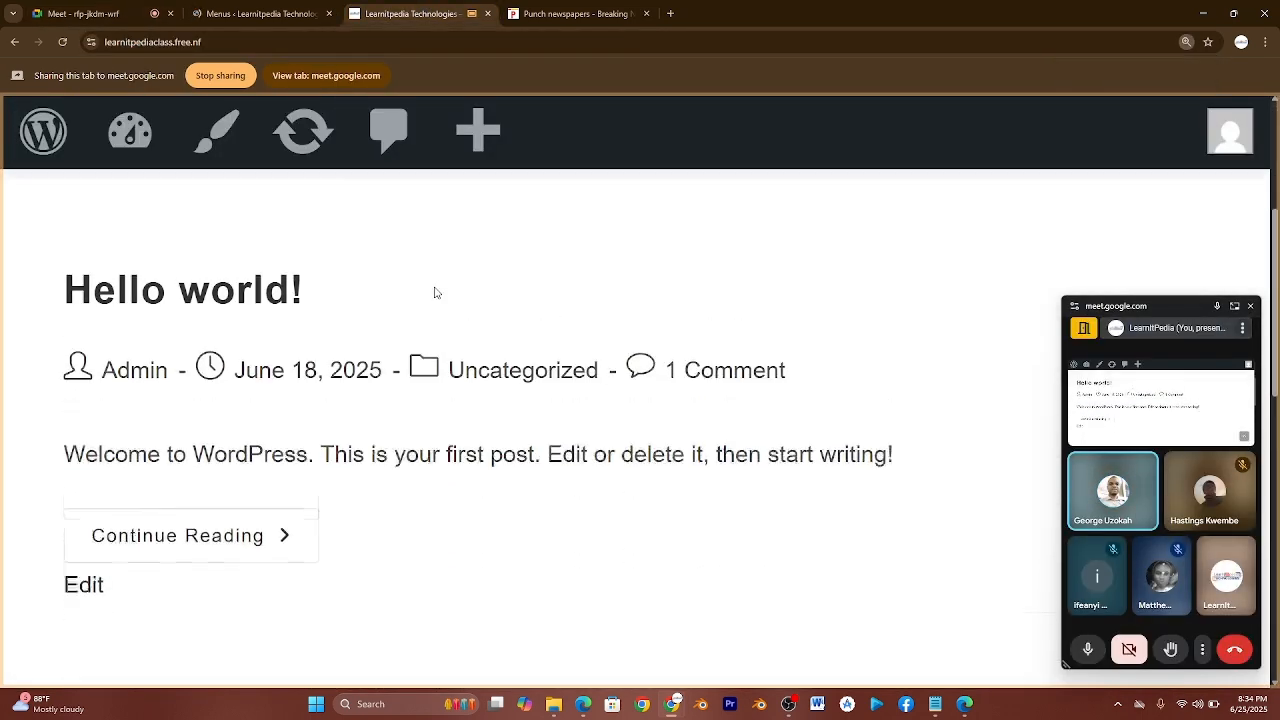
click(255, 13)
click(424, 6)
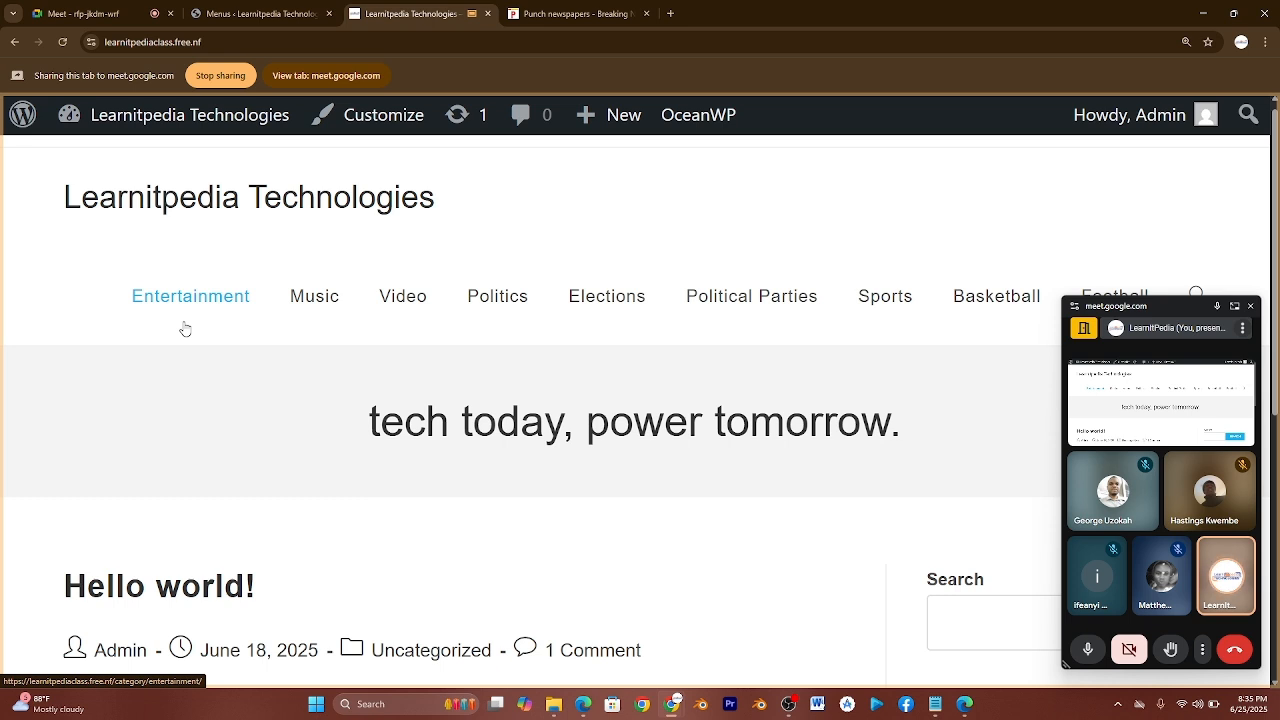
click(548, 8)
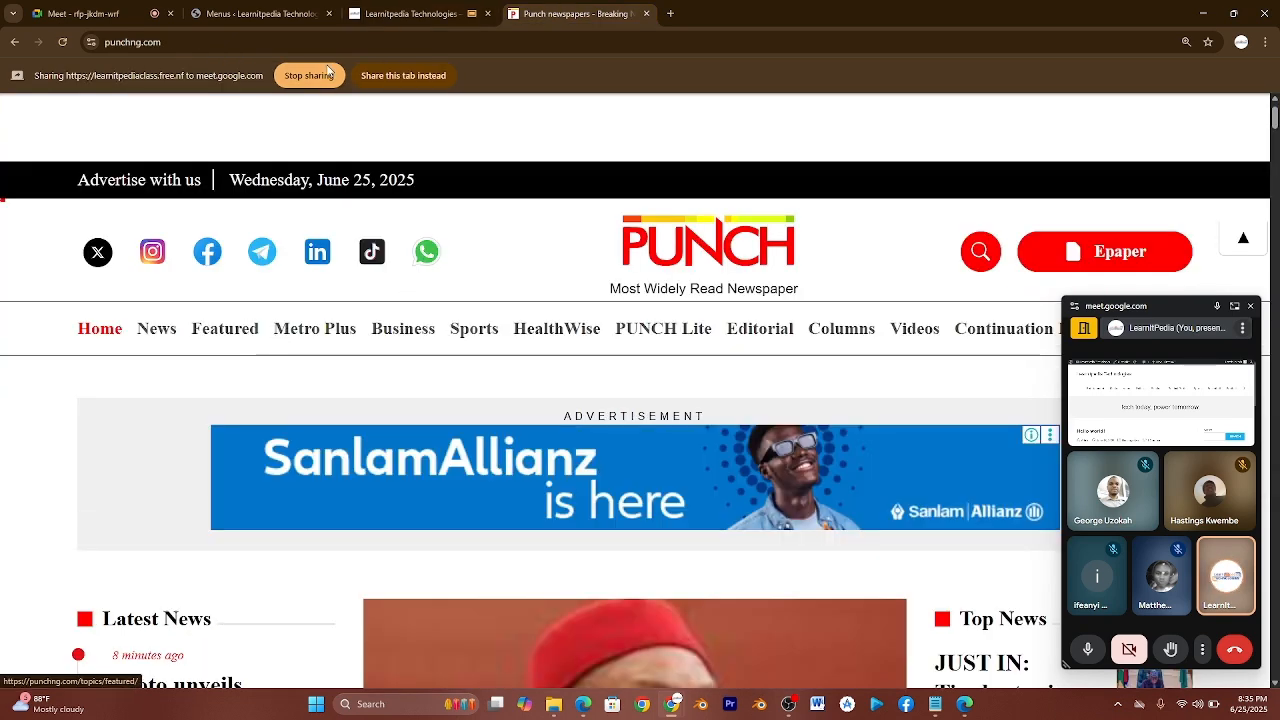
click(400, 12)
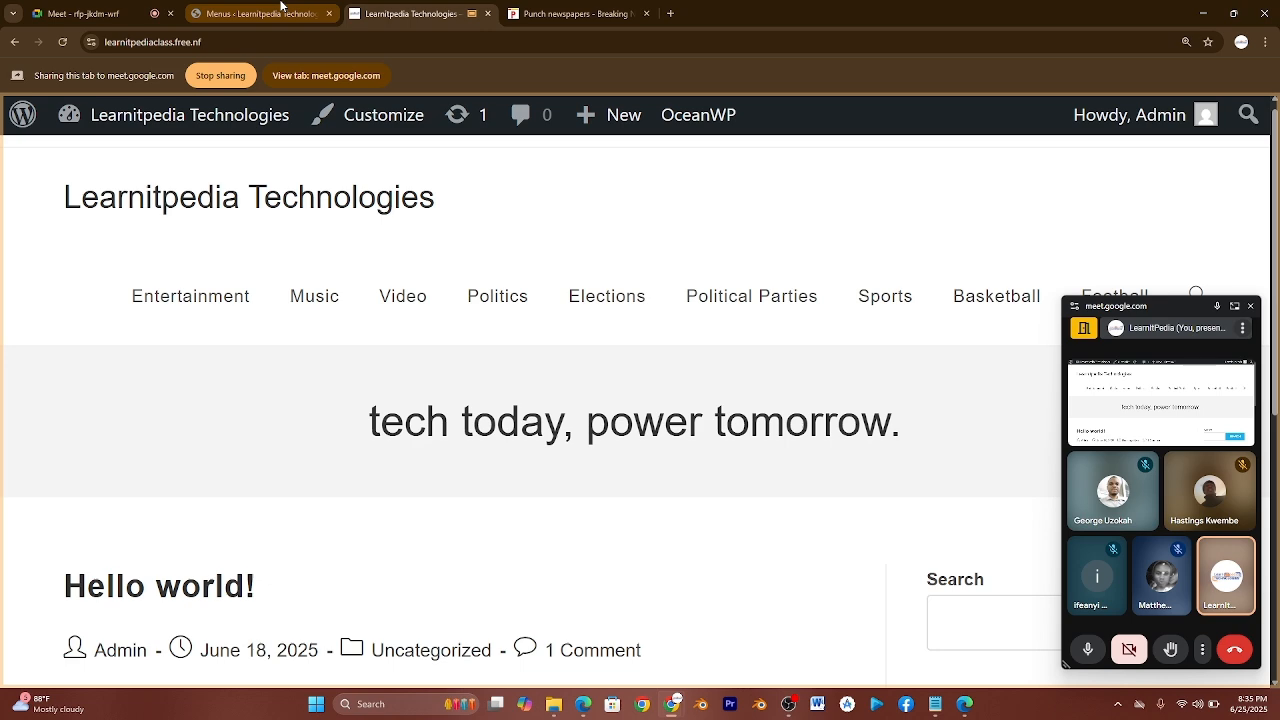
Present the menu edit page in the meeting and nest Music and Video as sub items under Entertainment.
click(281, 10)
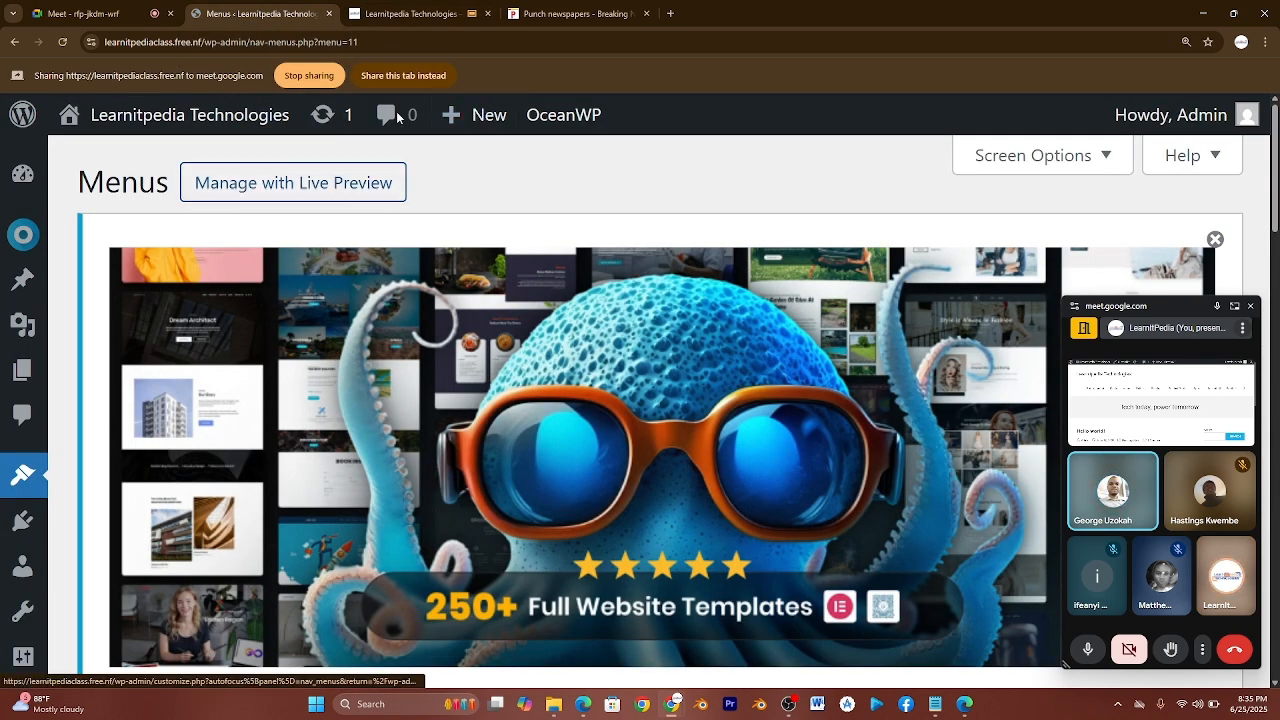
click(387, 75)
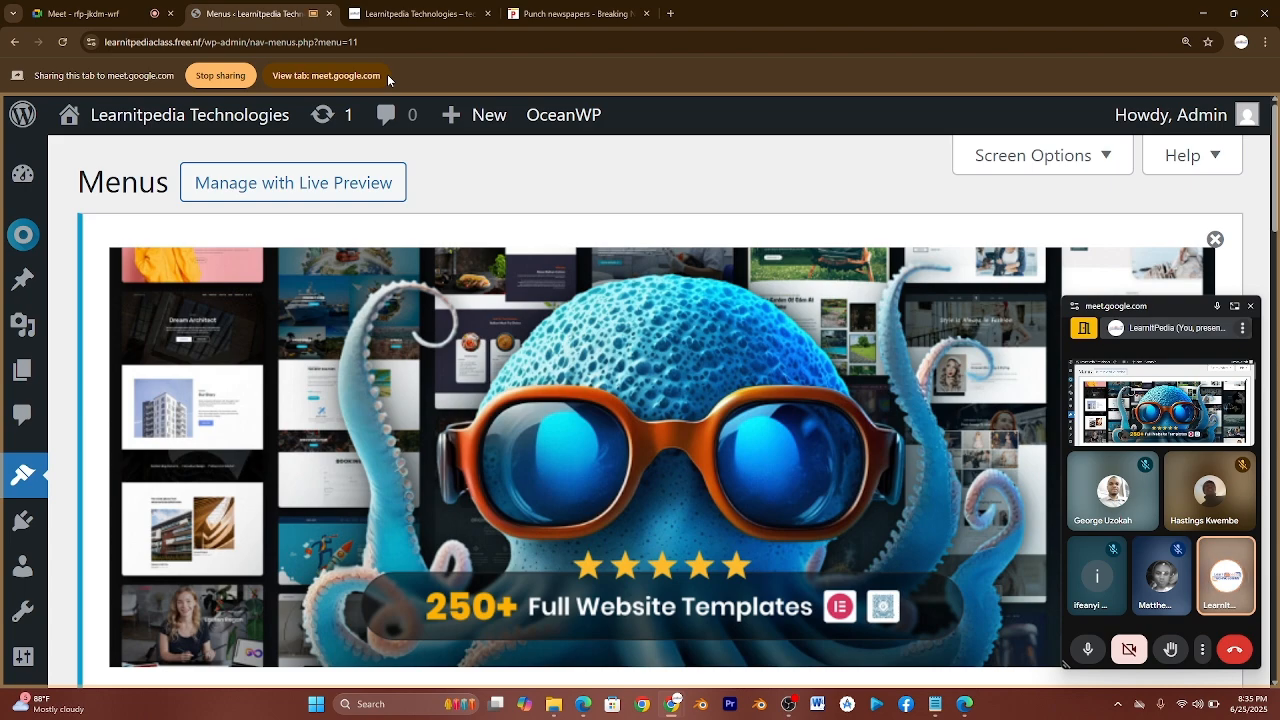
scroll(474, 316, down, 5)
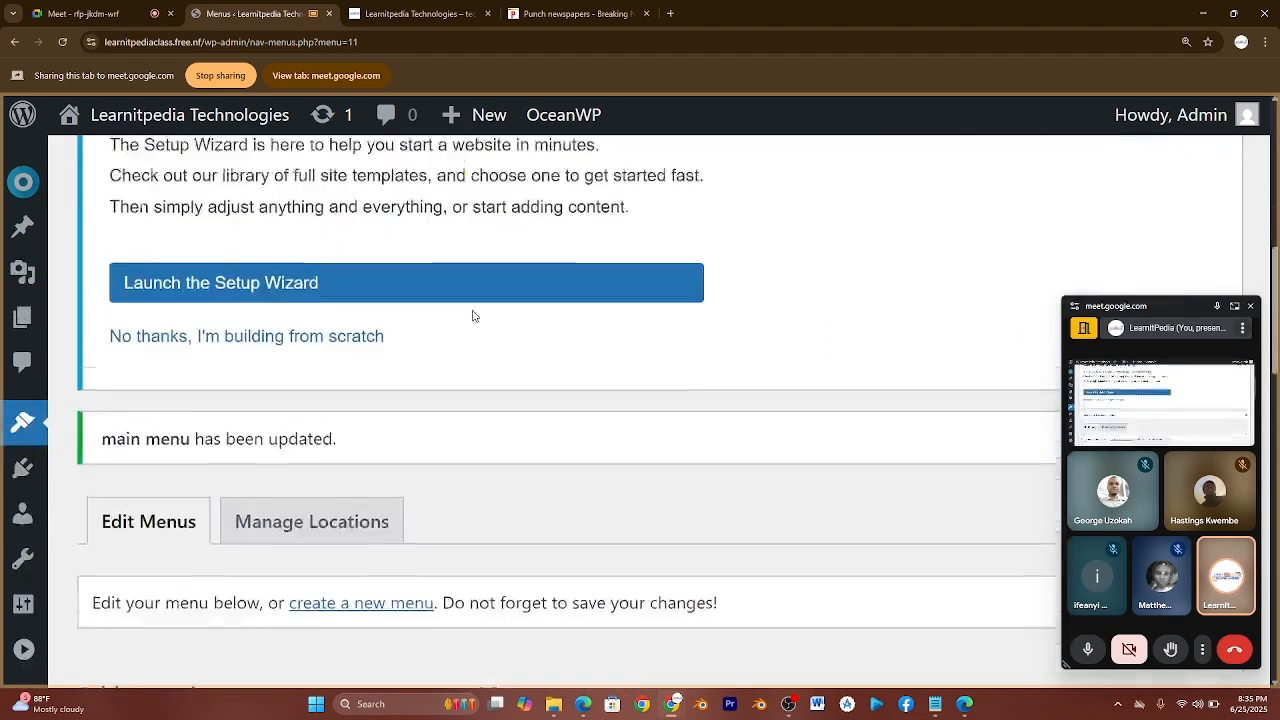
scroll(474, 316, down, 10)
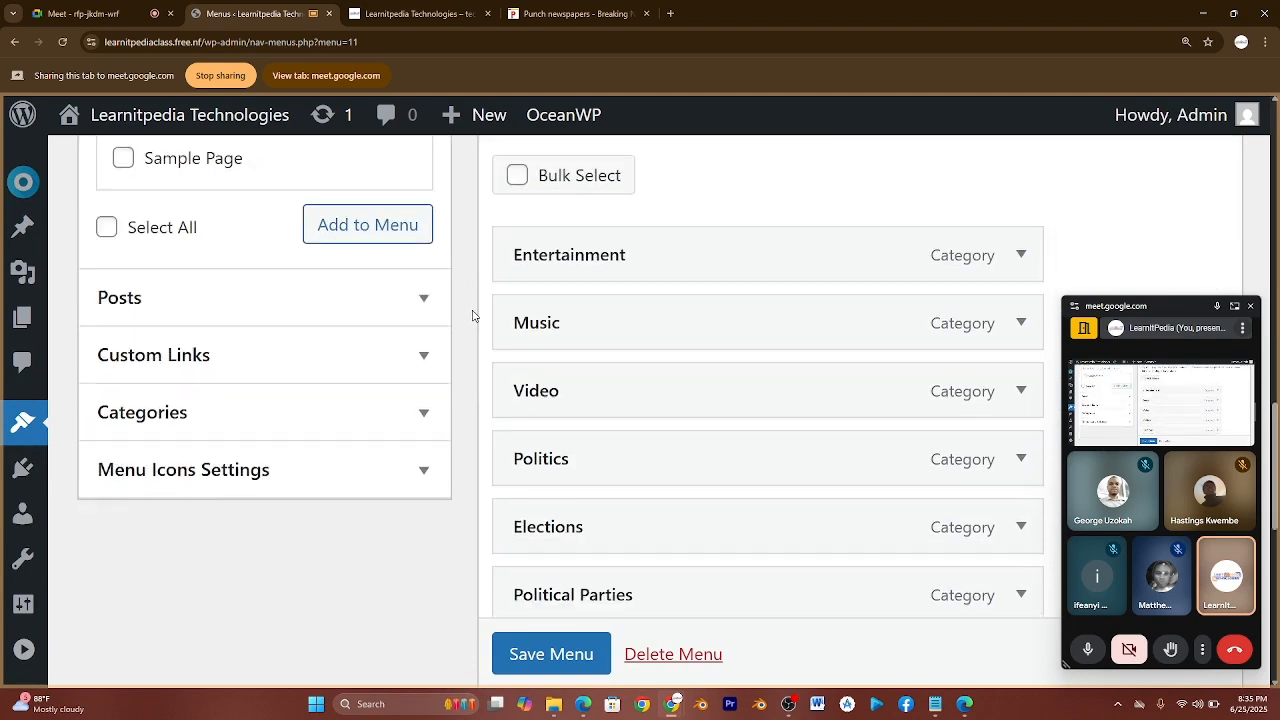
scroll(474, 316, down, 1)
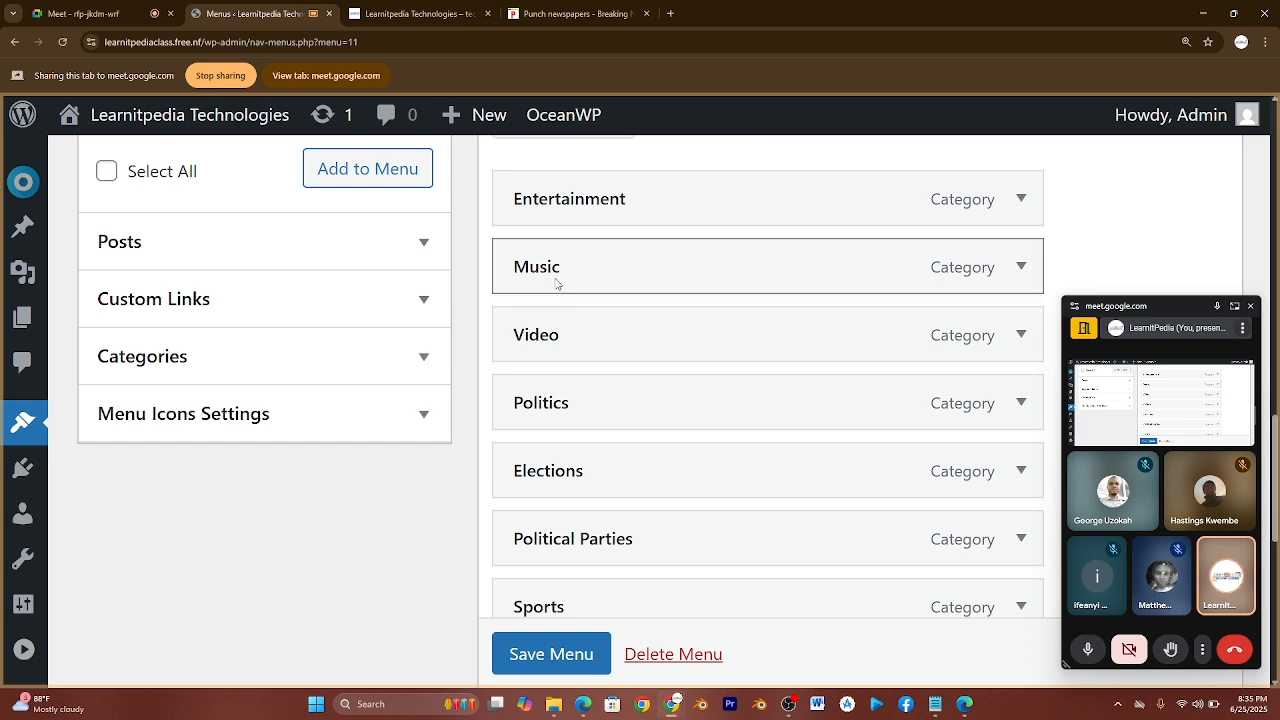
drag(556, 284, 583, 297)
drag(539, 357, 572, 350)
Nest Elections and Political Parties under Politics, and Basketball and Football under Sports.
scroll(574, 389, down, 2)
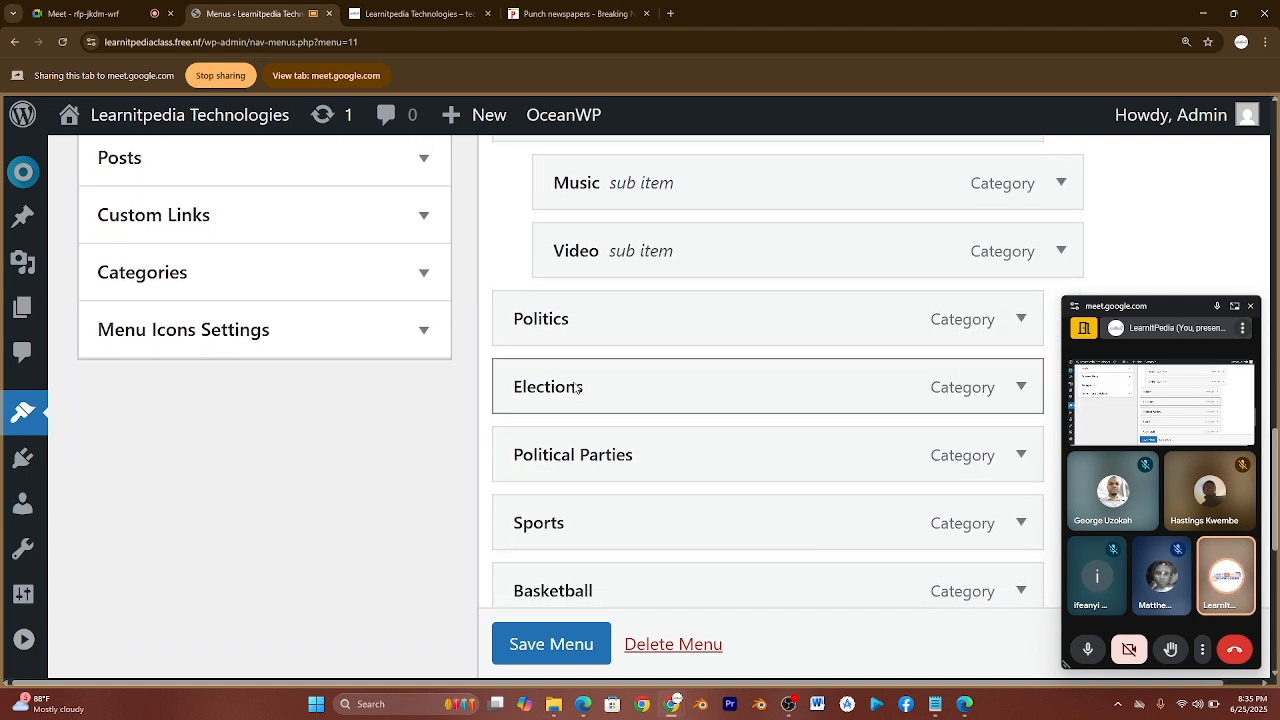
drag(550, 392, 597, 393)
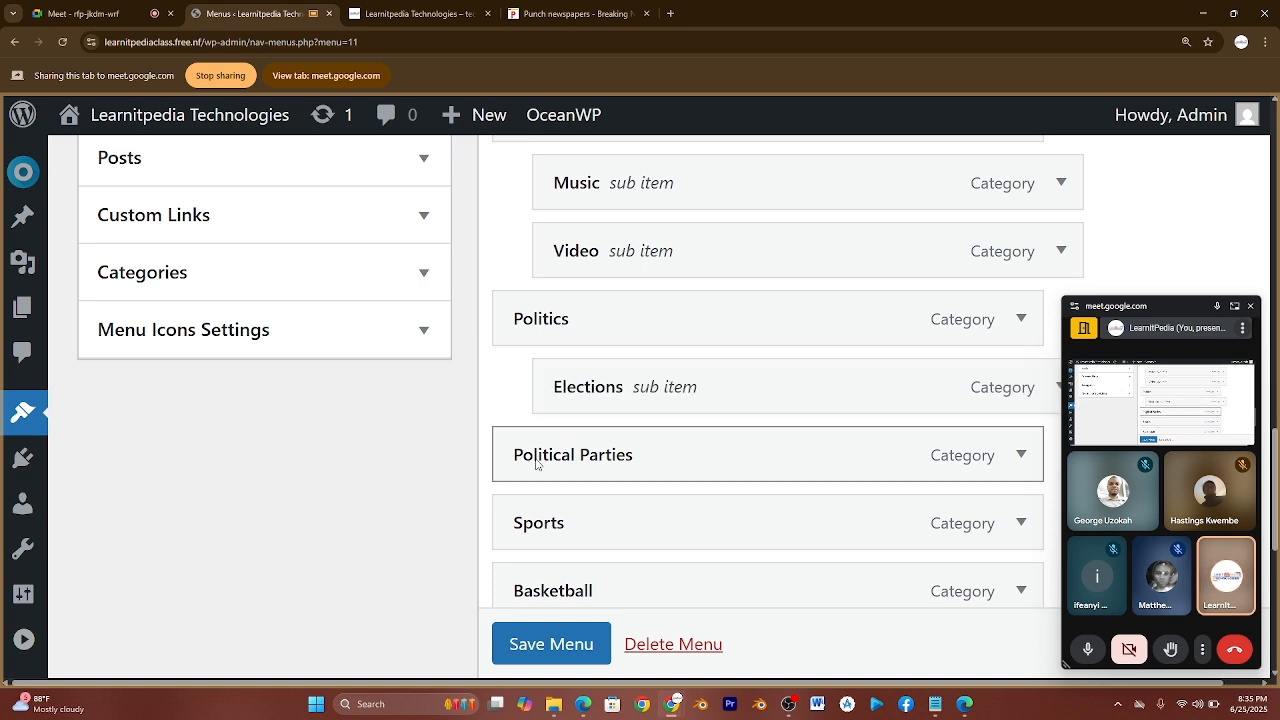
drag(537, 463, 584, 460)
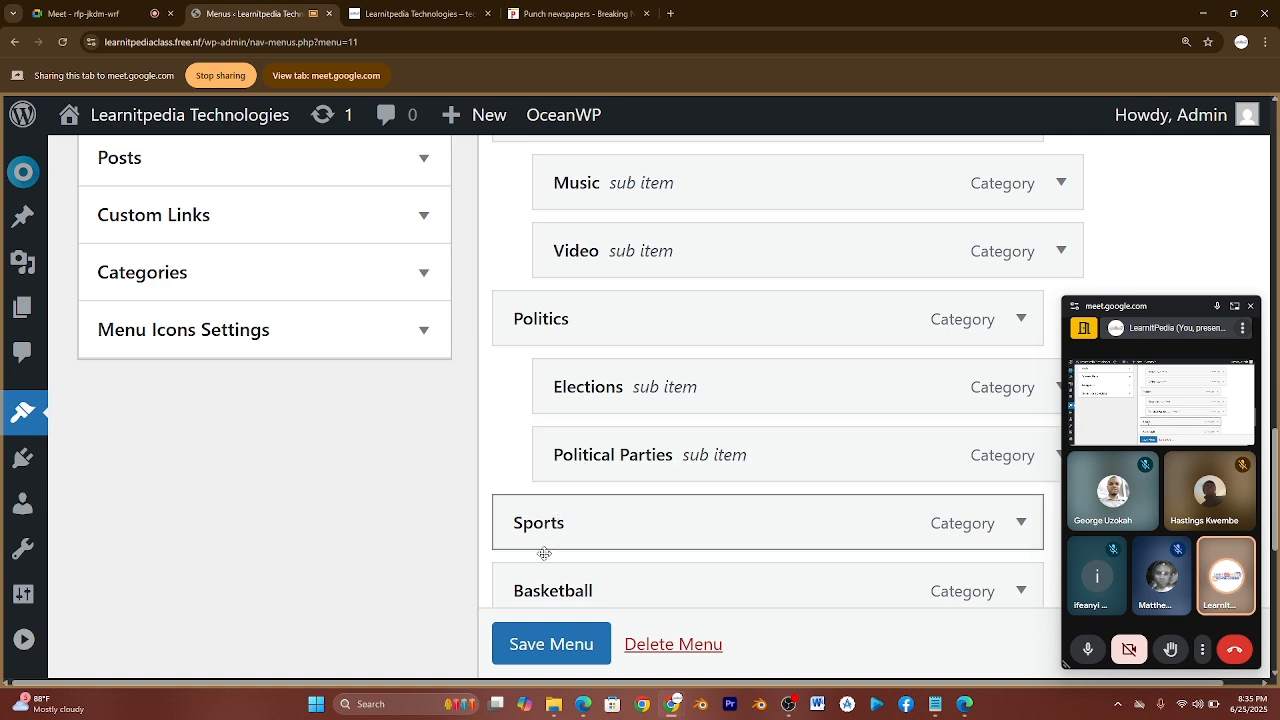
scroll(544, 560, down, 3)
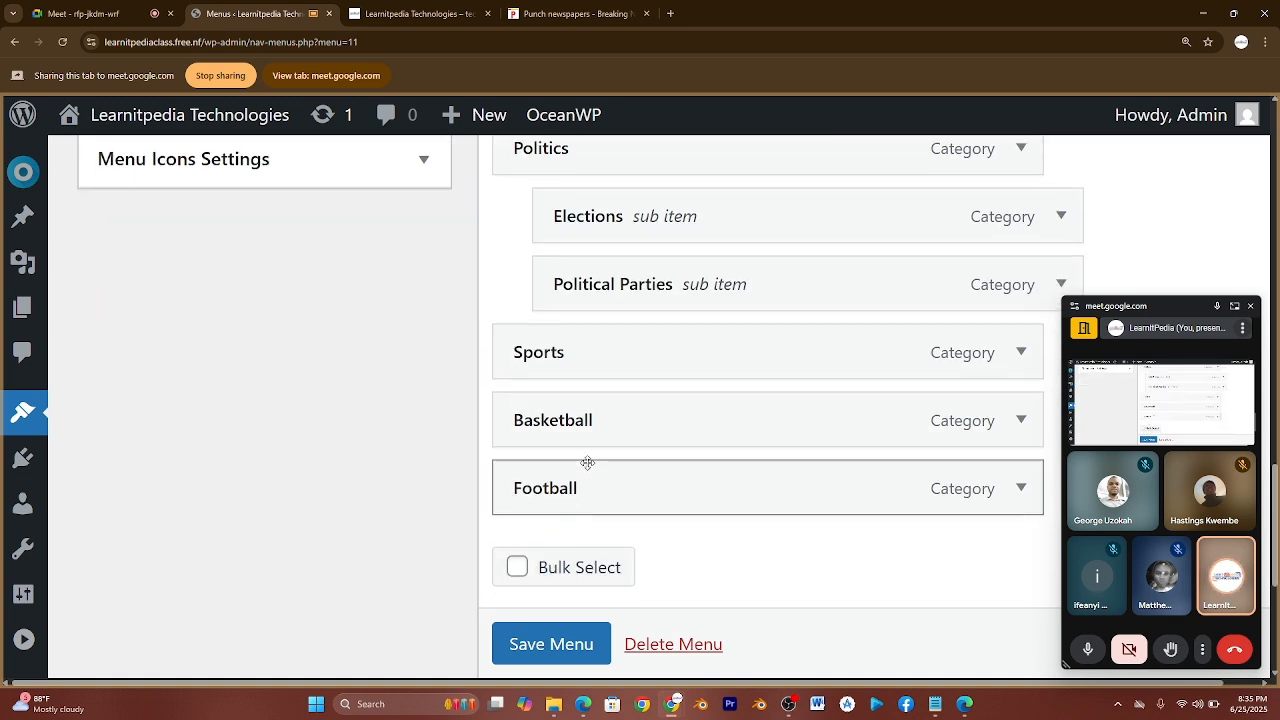
drag(570, 437, 586, 498)
Save the nested menu structure and reload the presented home page to check its navigation dropdowns.
click(550, 645)
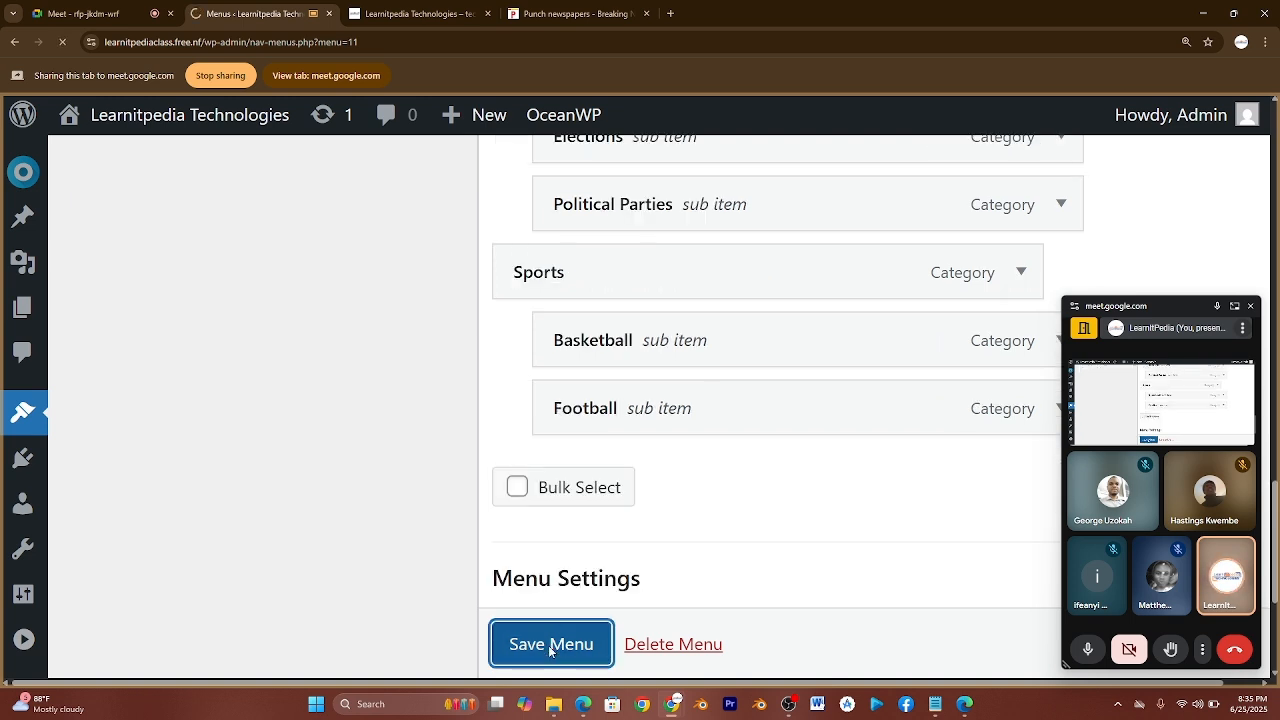
click(415, 13)
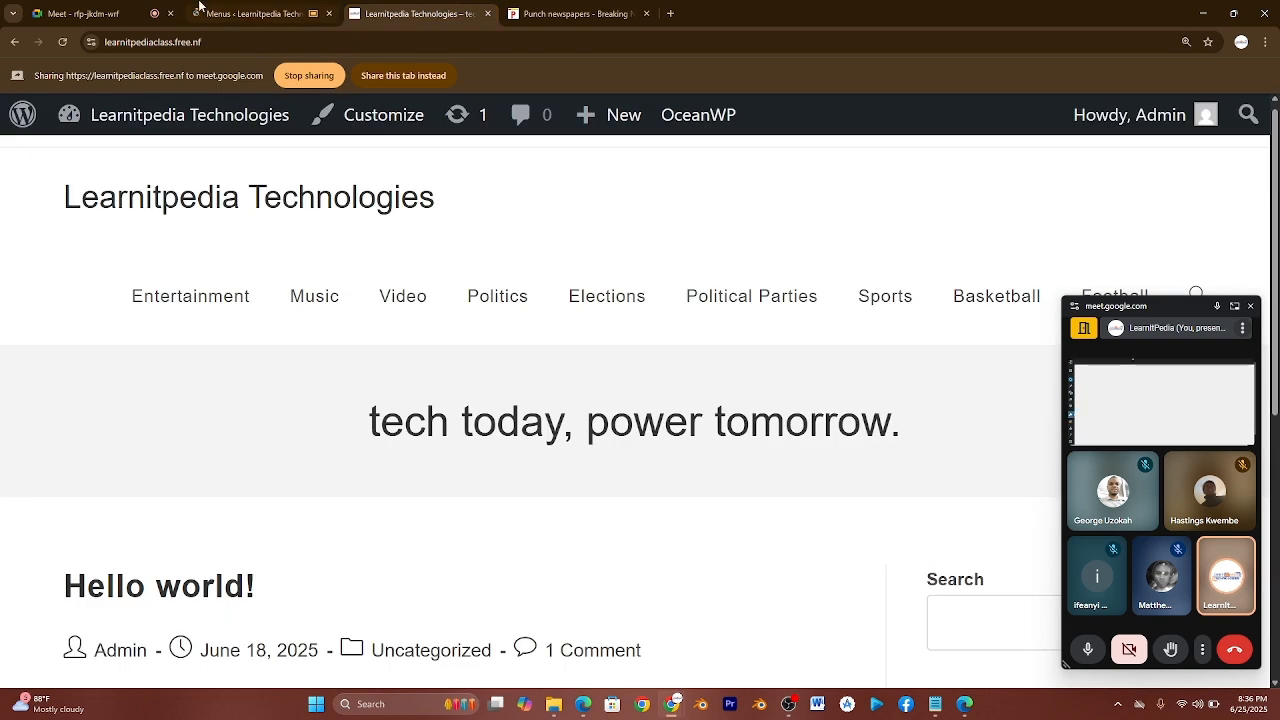
click(60, 44)
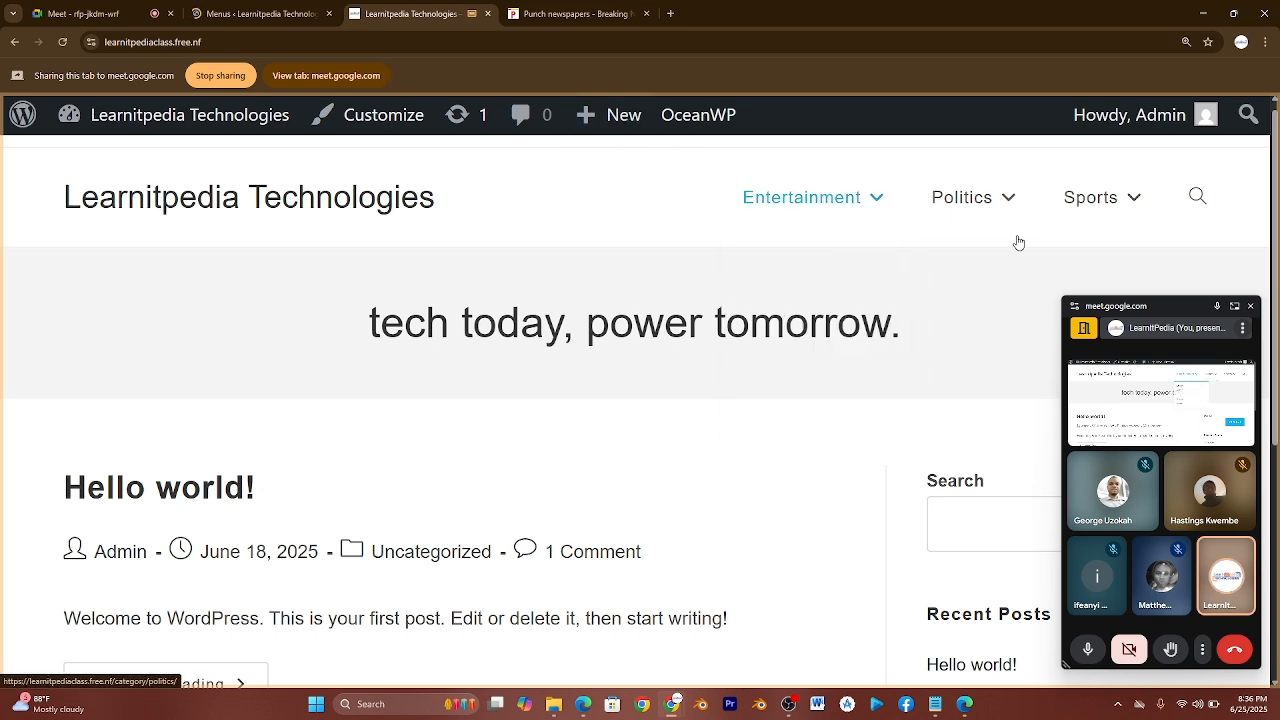
Inspect the Entertainment and Politics dropdowns in the home page's navigation.
key(ctrl+plus)
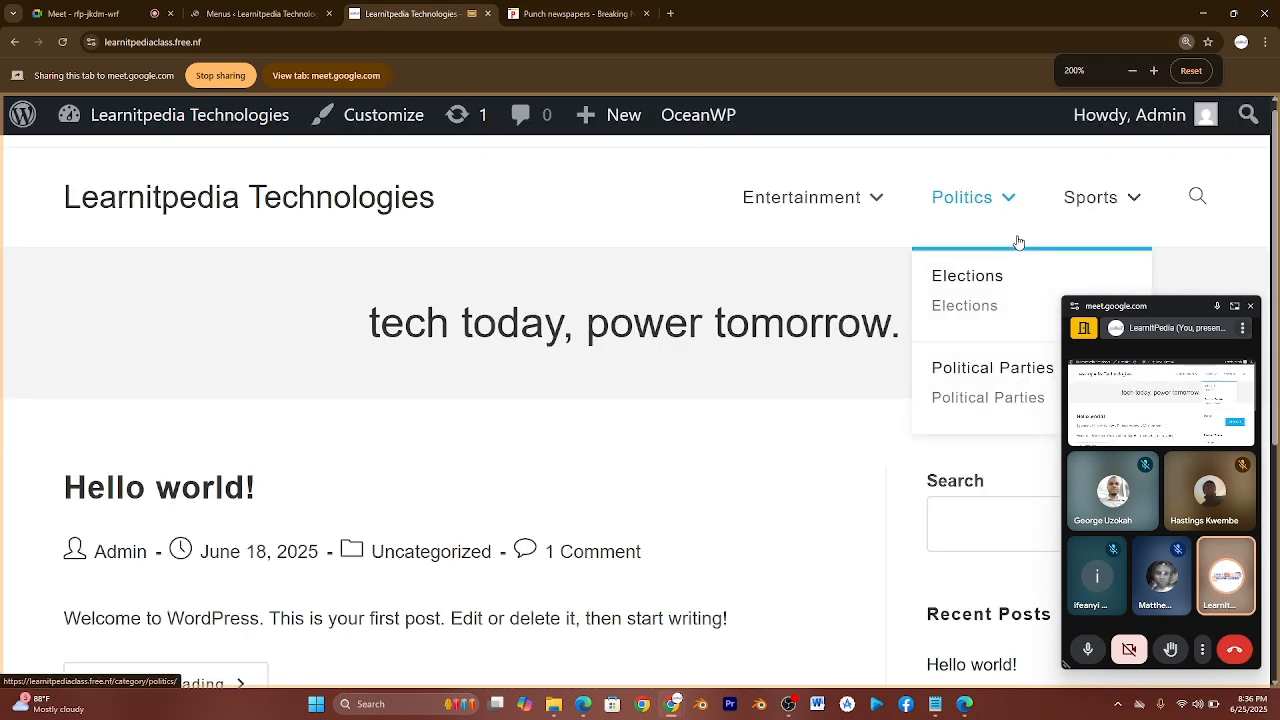
mouse_move(810, 193)
mouse_move(945, 198)
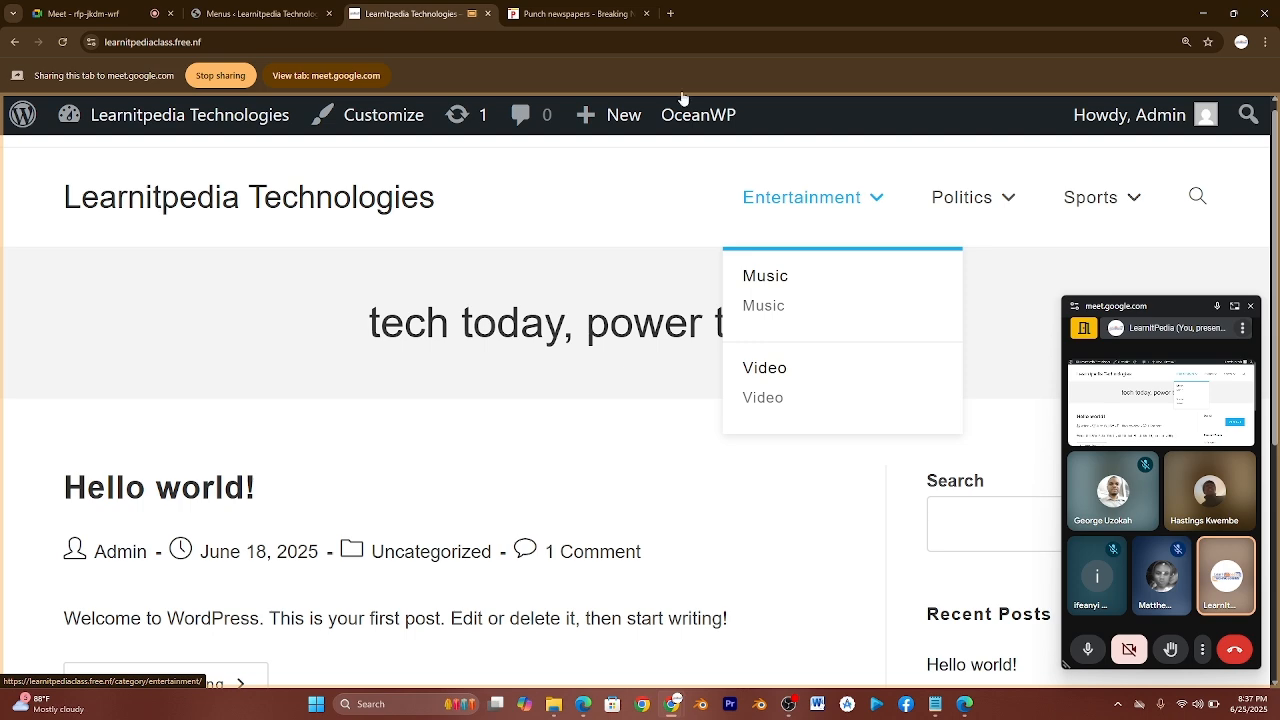
Return to the menu edit page and move Sports with its Basketball and Football sub items above Entertainment in the main menu.
click(288, 9)
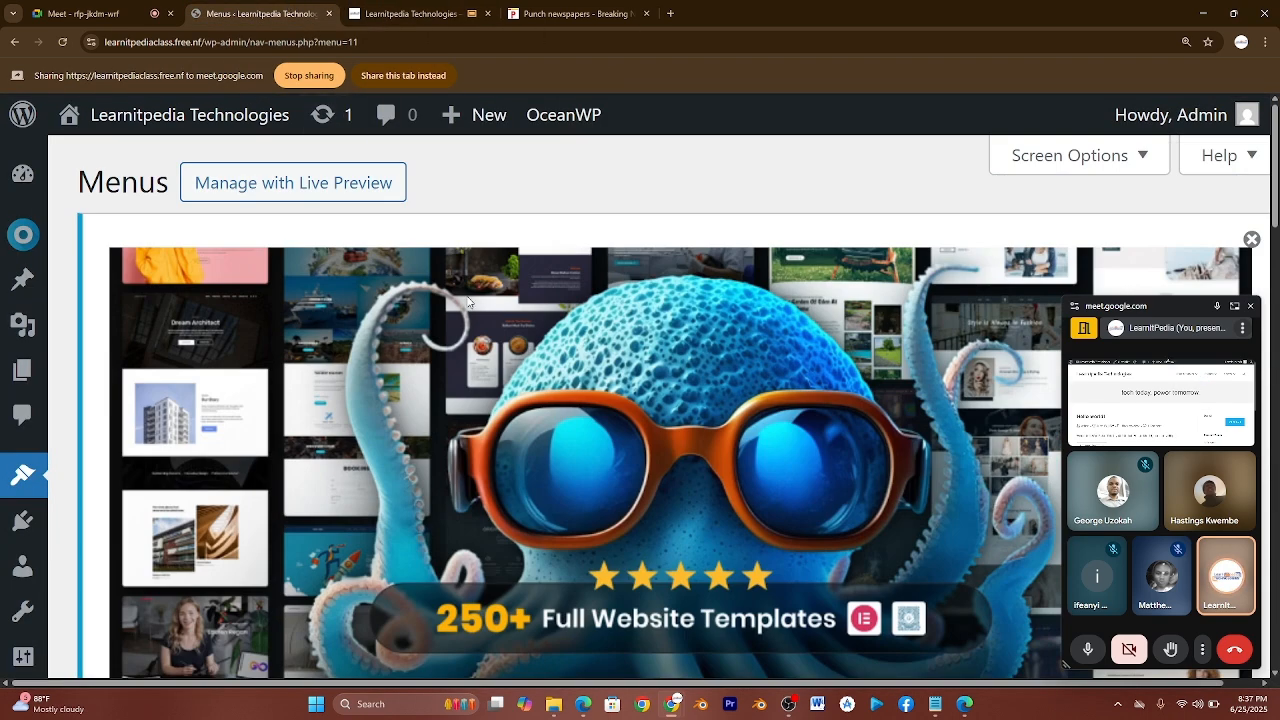
scroll(468, 302, down, 5)
key(ctrl+minus)
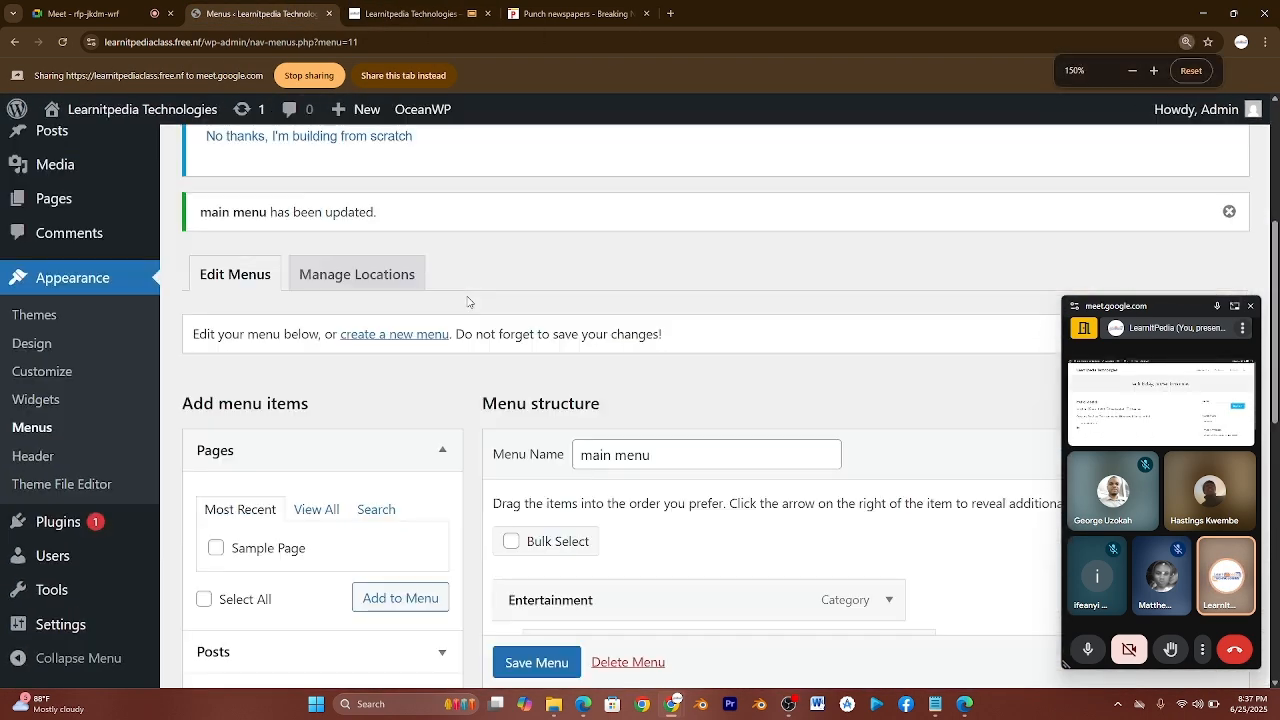
scroll(468, 302, down, 3)
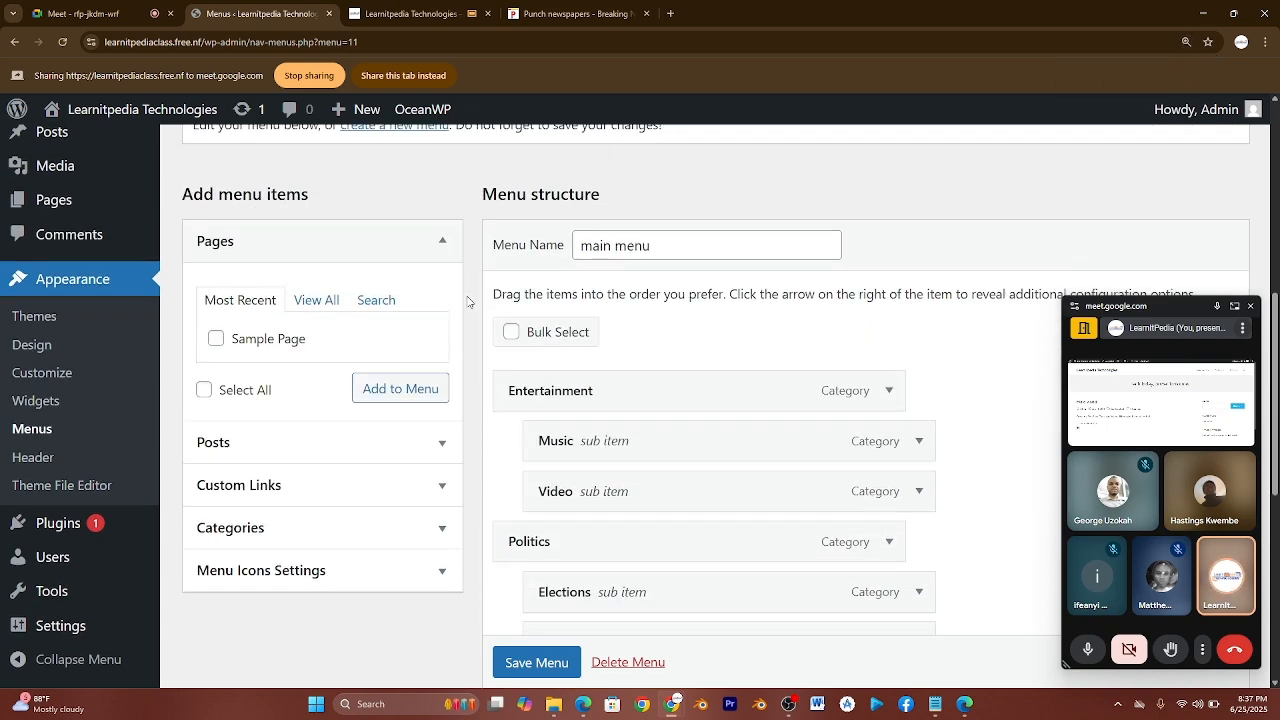
scroll(468, 302, down, 4)
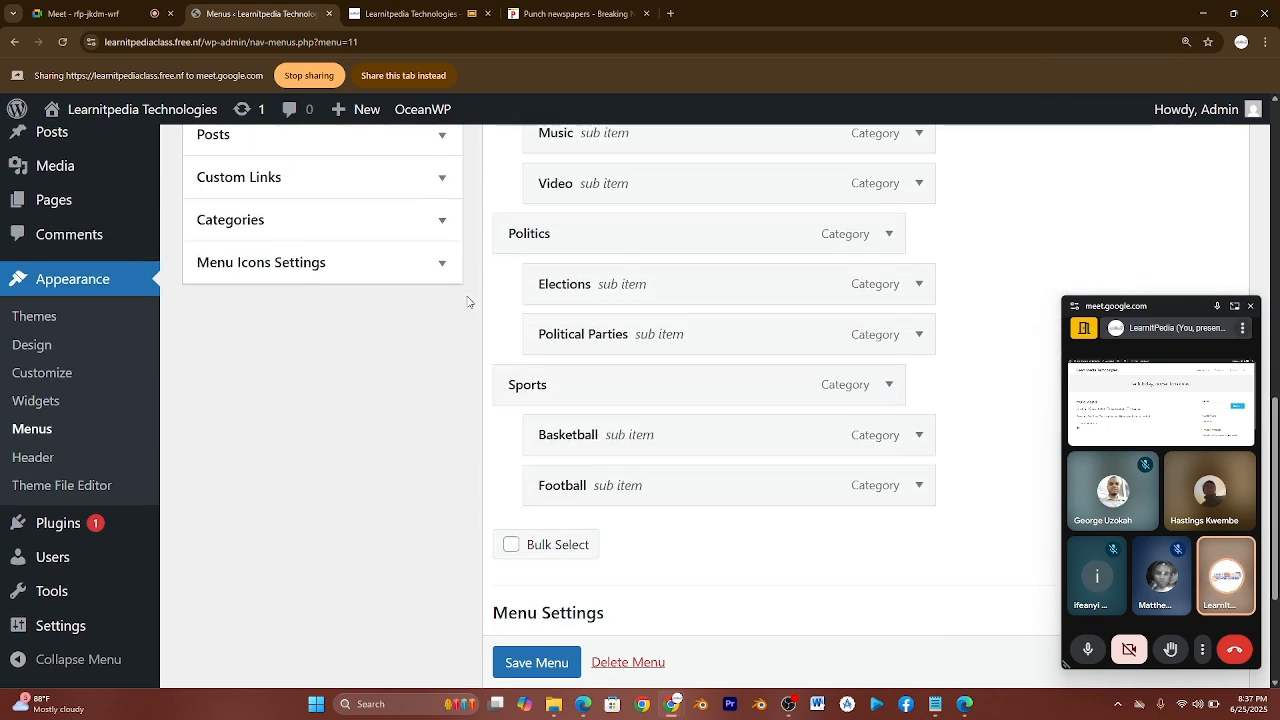
scroll(468, 302, up, 2)
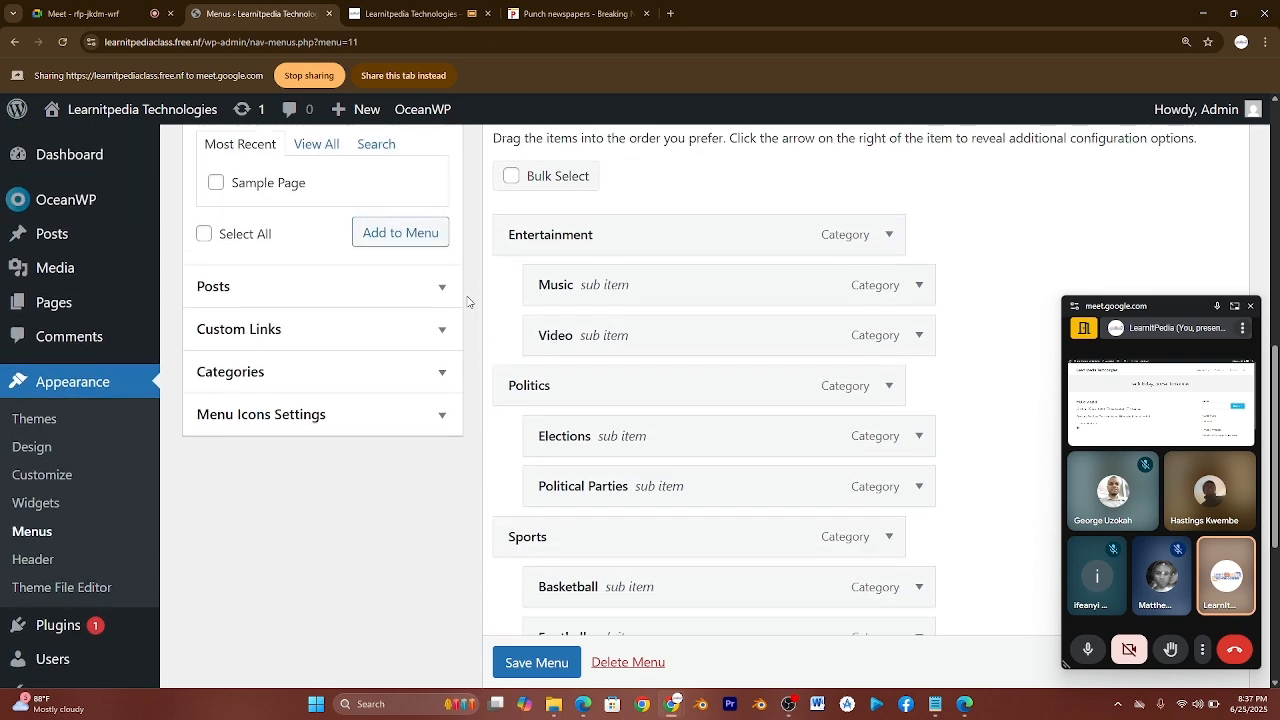
scroll(468, 302, up, 1)
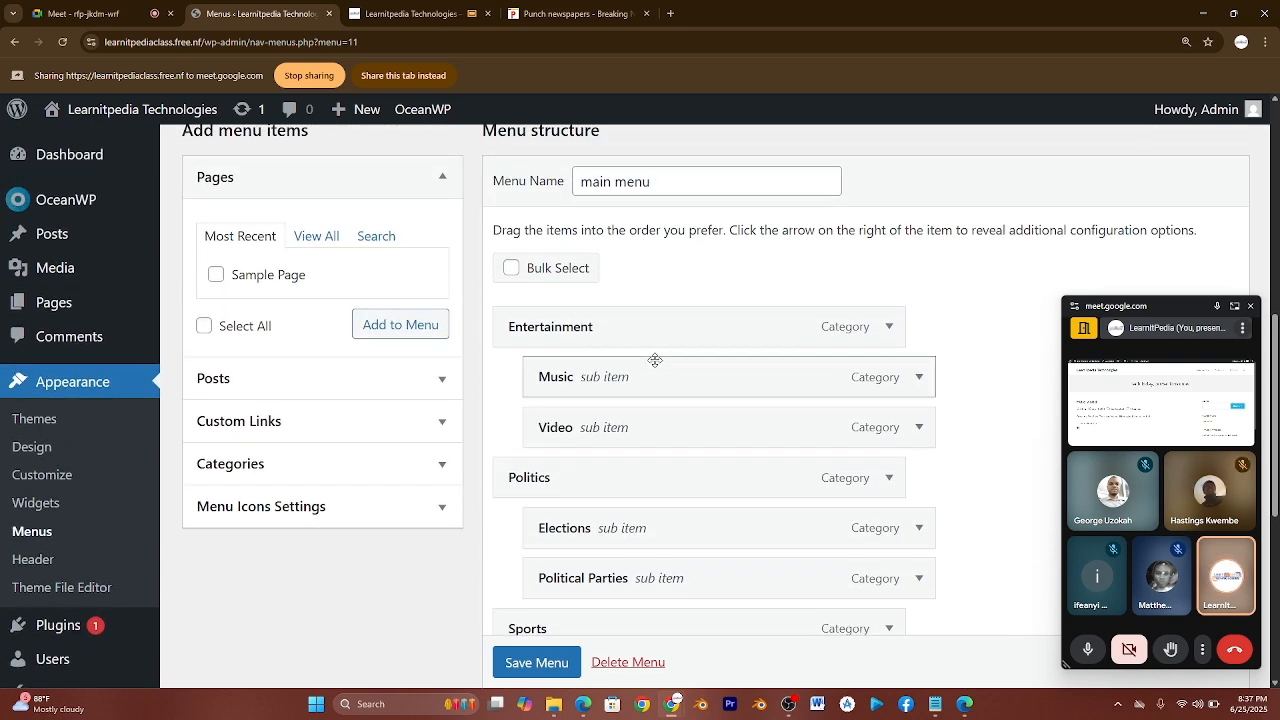
scroll(654, 360, down, 1)
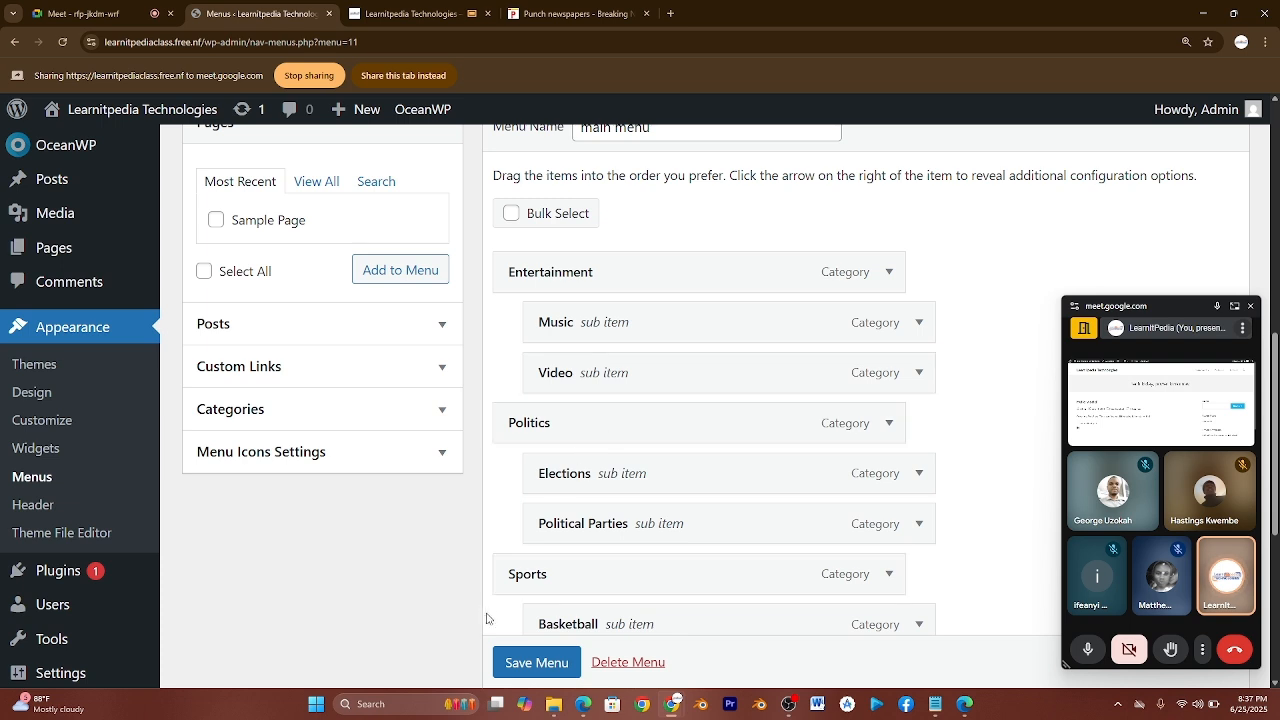
drag(531, 586, 529, 257)
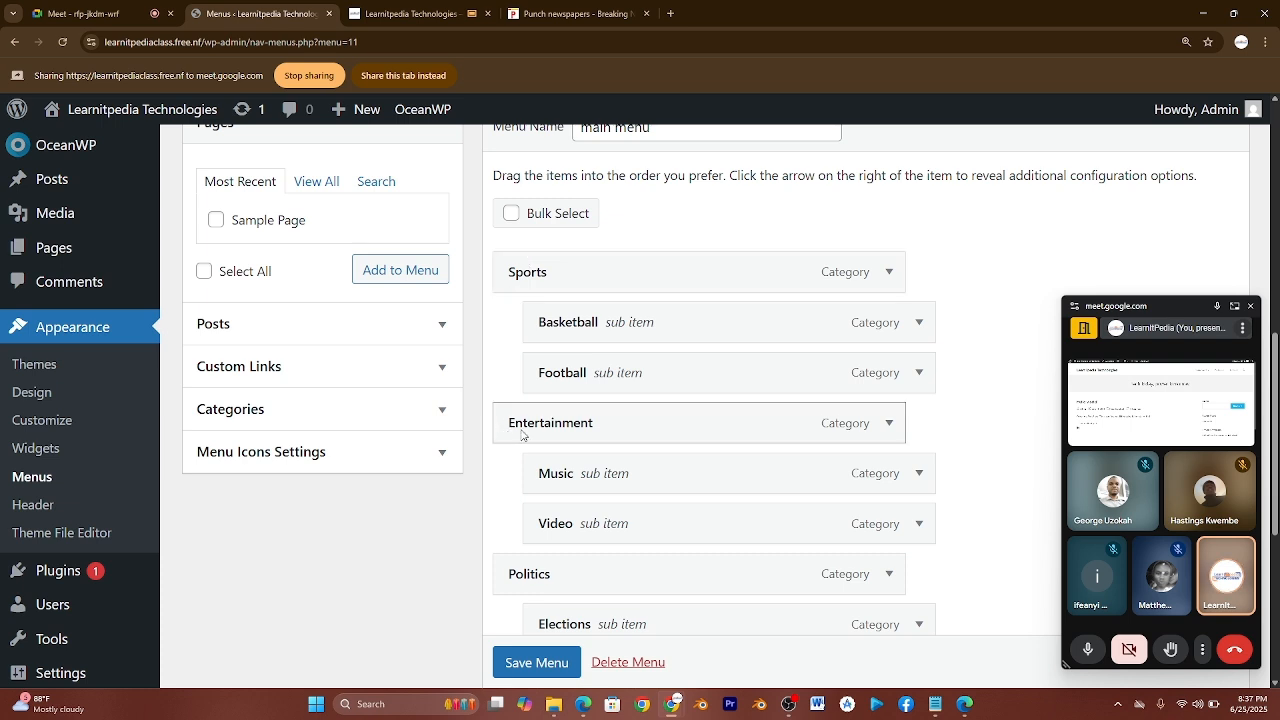
Move Entertainment with its Music and Video sub items back to the start of the menu, above Sports.
mouse_move(503, 425)
mouse_down()
mouse_move(505, 582)
mouse_move(525, 617)
mouse_move(508, 592)
mouse_move(518, 581)
mouse_move(499, 582)
mouse_move(511, 414)
mouse_move(514, 426)
mouse_move(628, 430)
mouse_move(487, 431)
mouse_up()
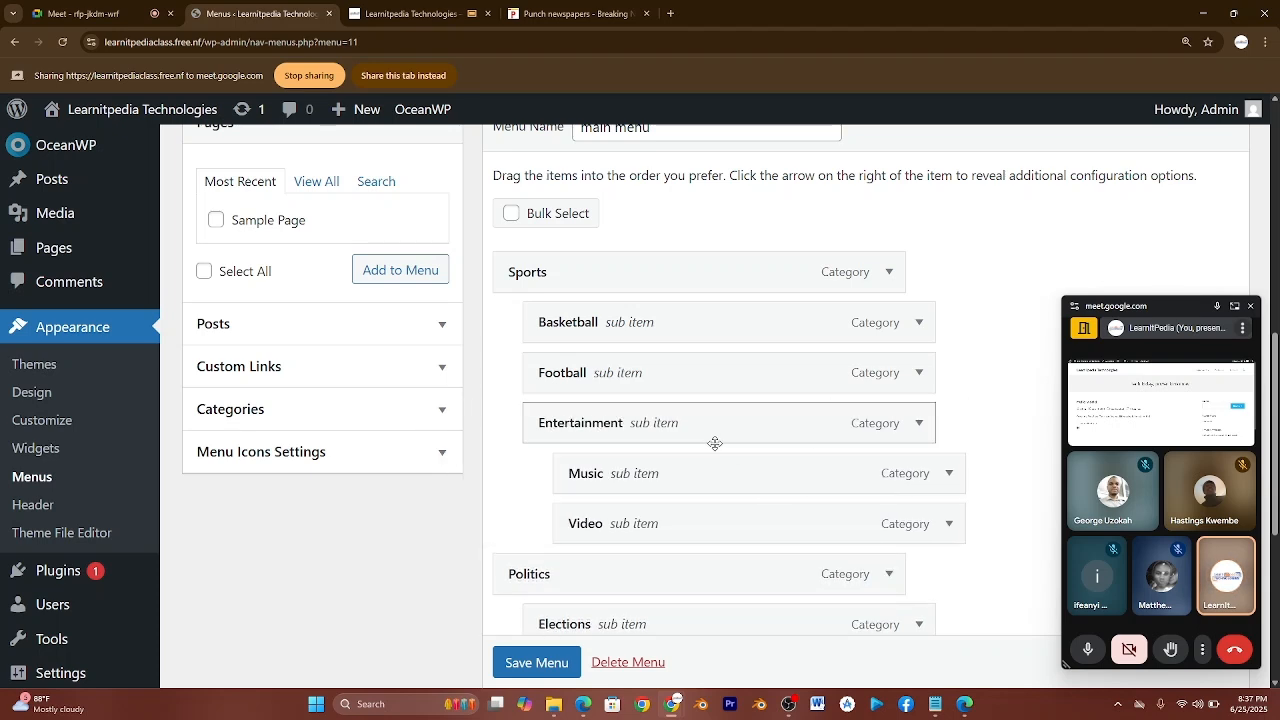
drag(769, 422, 734, 251)
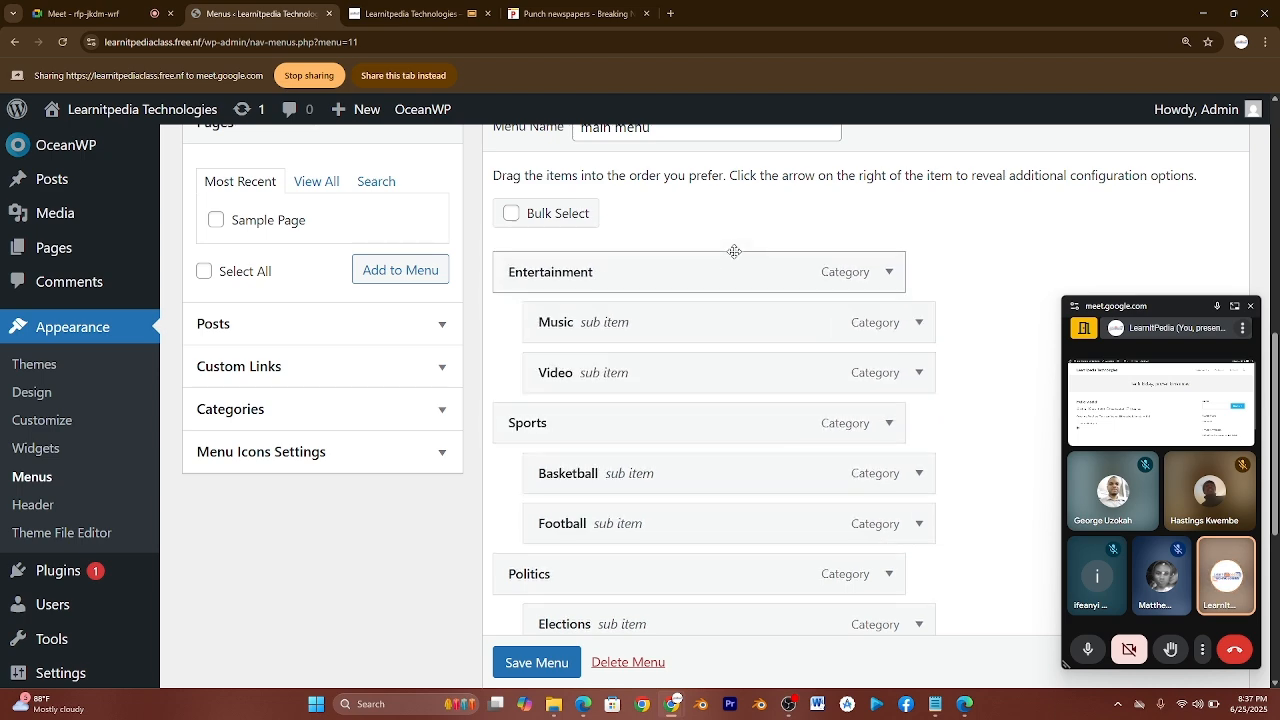
scroll(700, 523, down, 1)
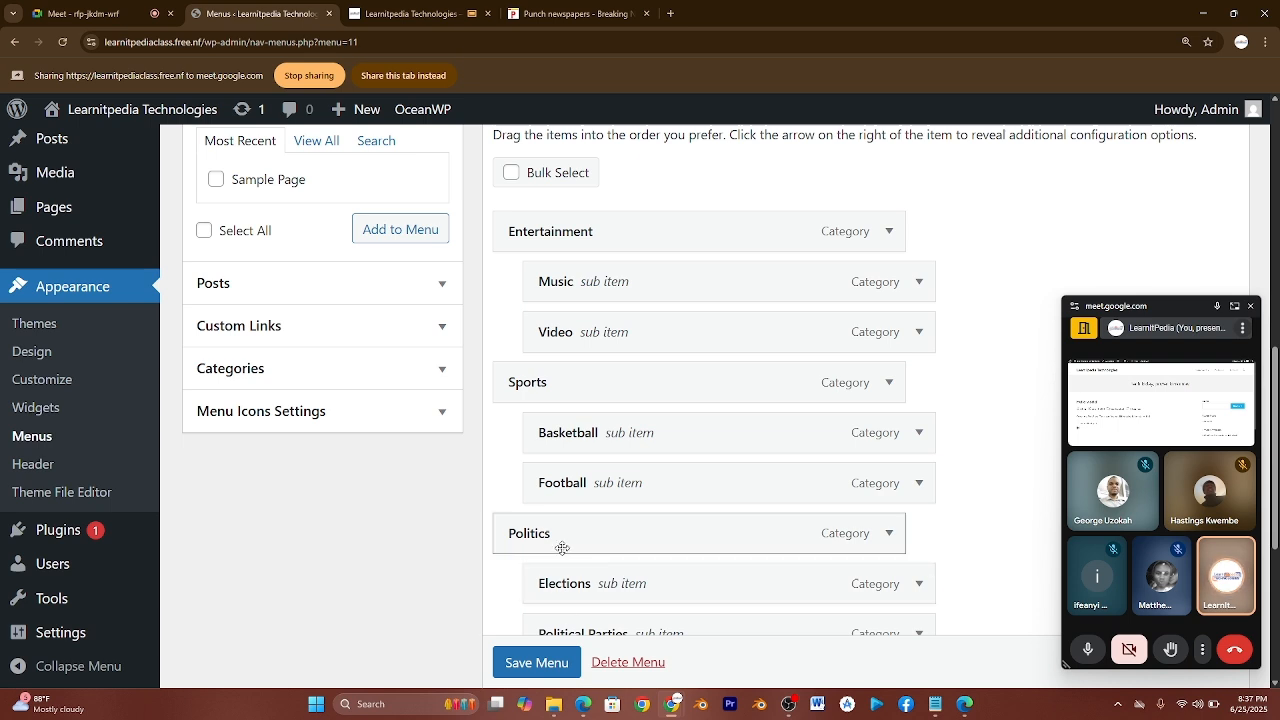
Save the reordered main menu and look at the presented home page's navigation.
scroll(549, 645, down, 1)
click(548, 657)
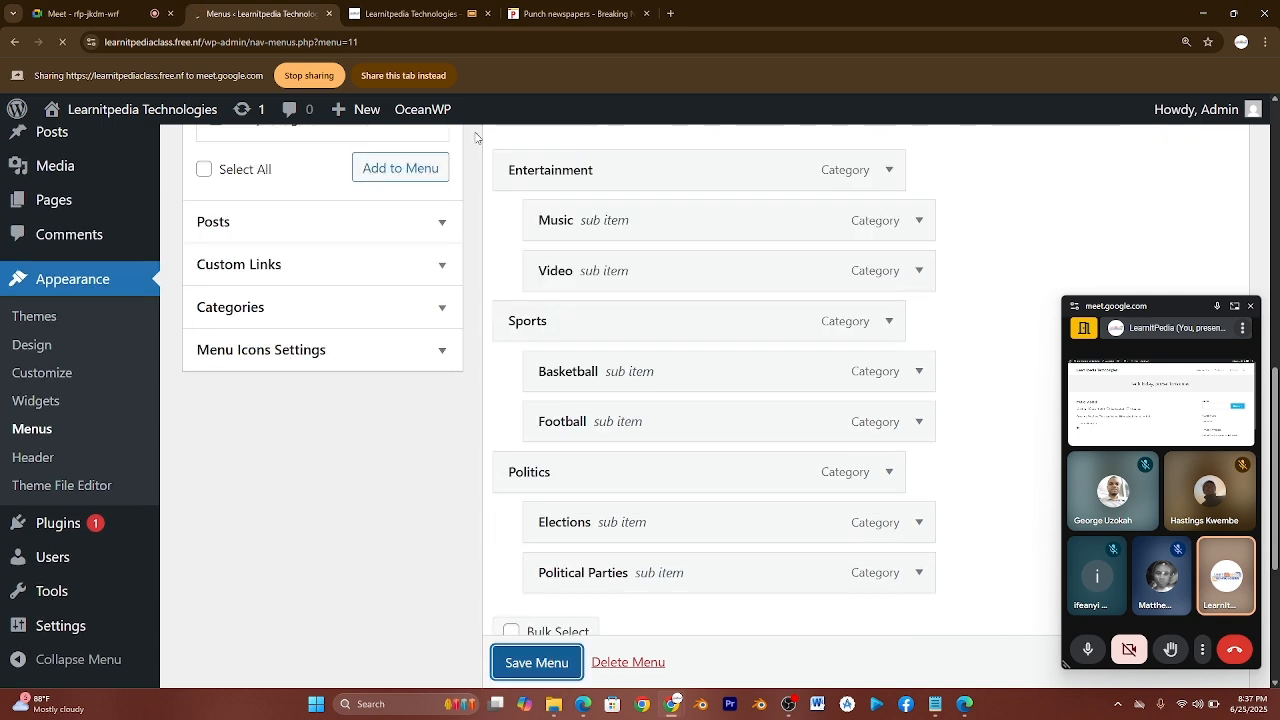
click(412, 13)
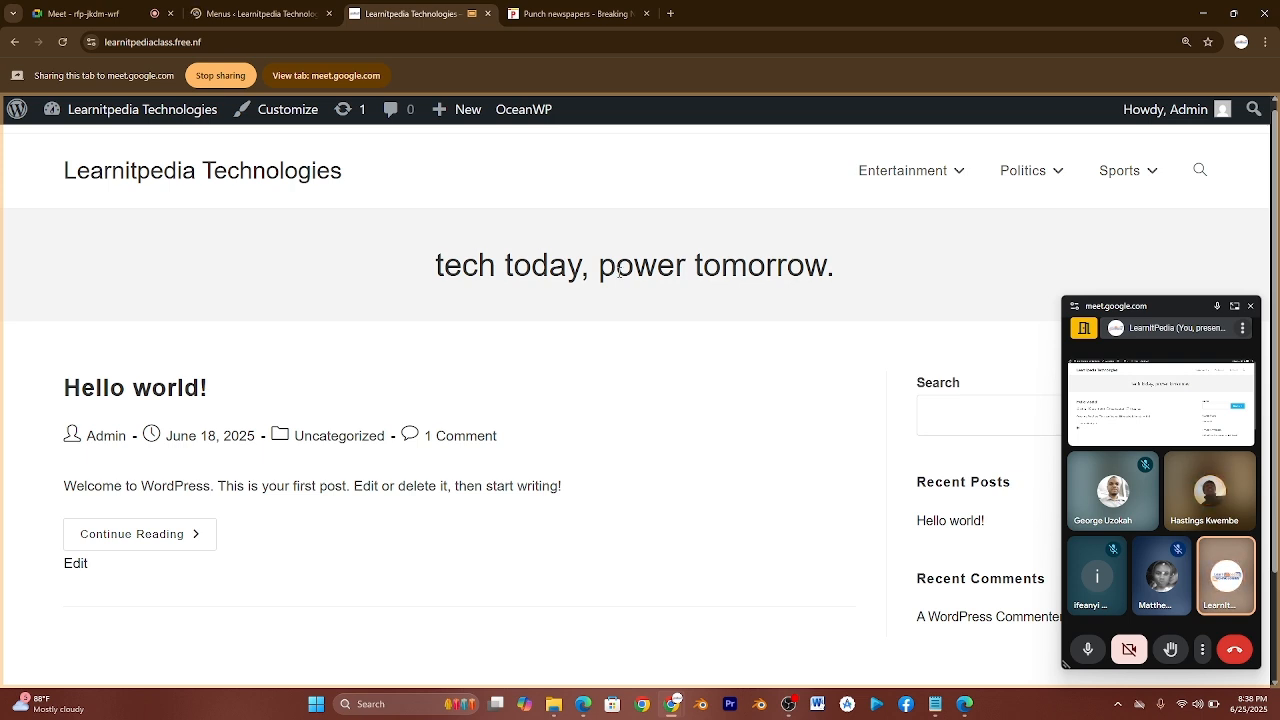
click(260, 13)
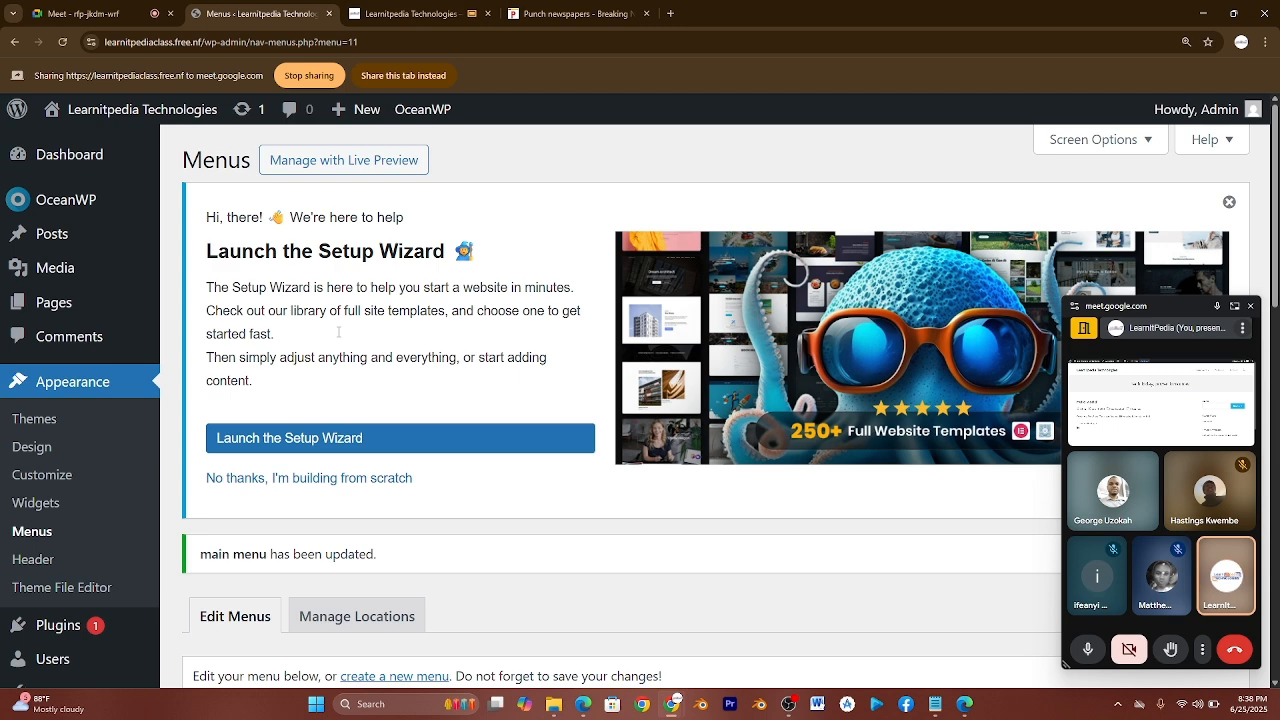
Open ChatGPT in a new browser tab.
click(670, 13)
text(chat)
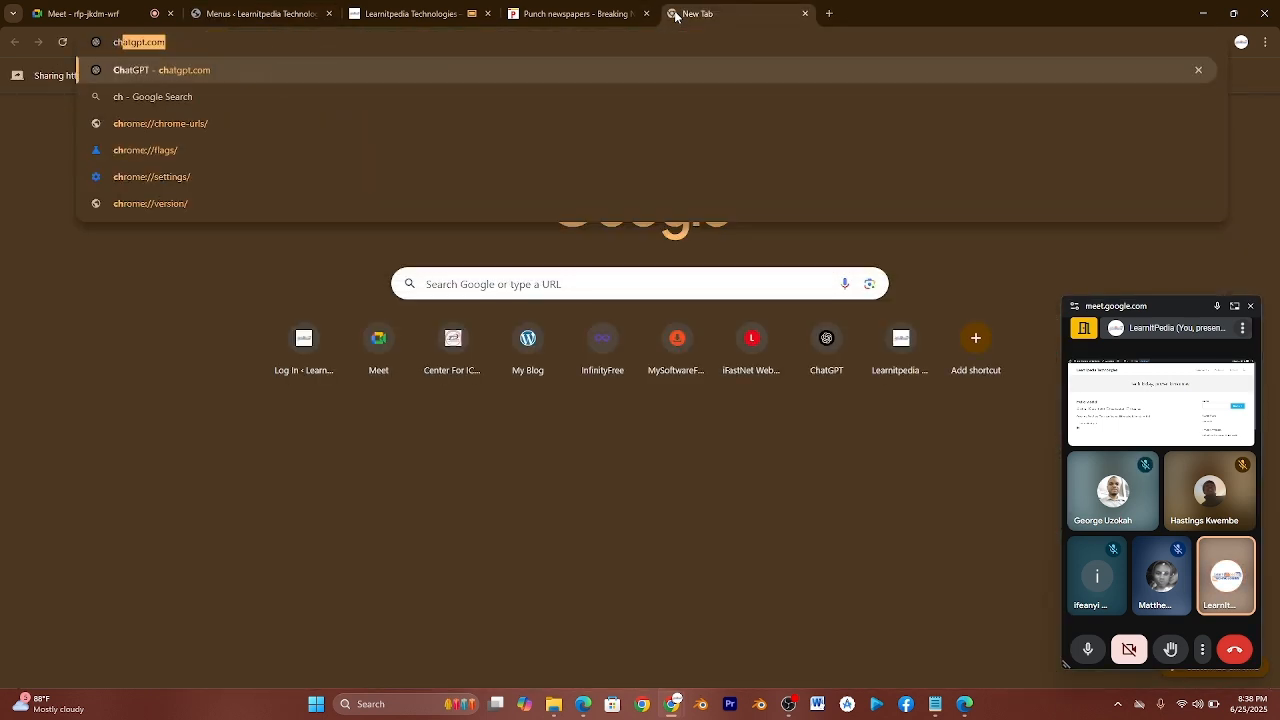
key(Return)
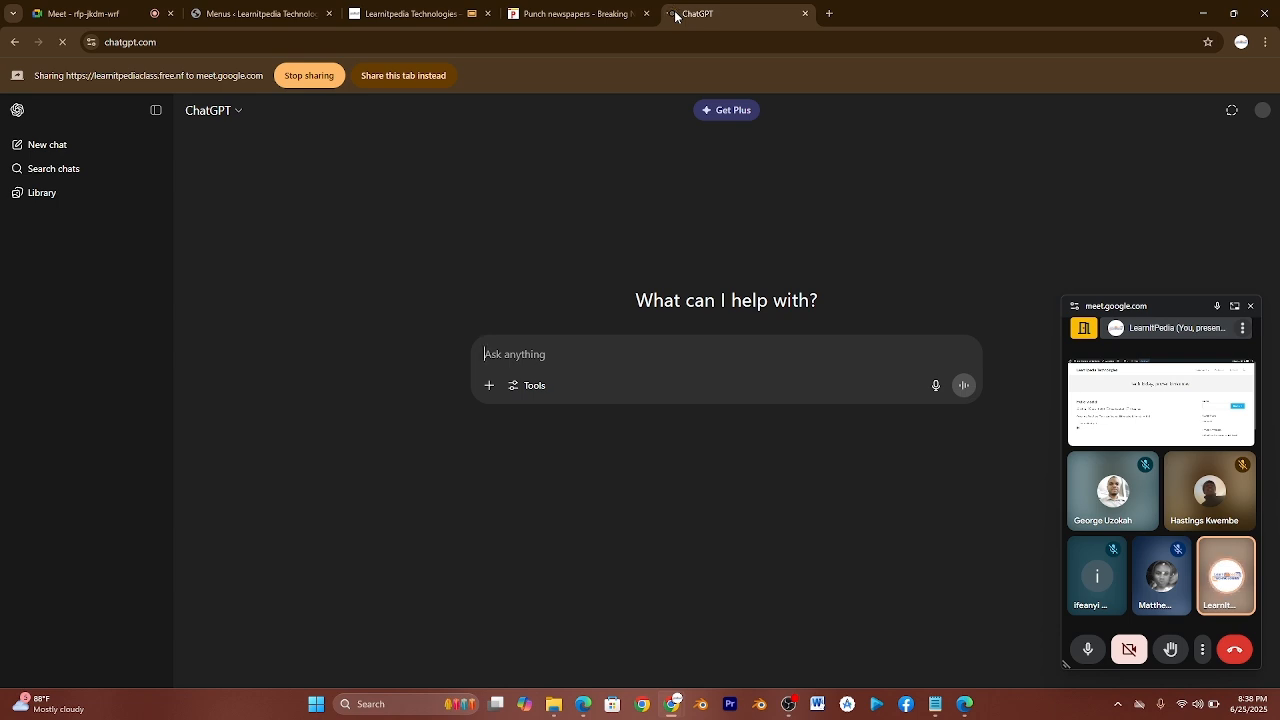
Draft a prompt asking ChatGPT to write a blog post on corruption and the way out in Nigeria.
text(write a bl)
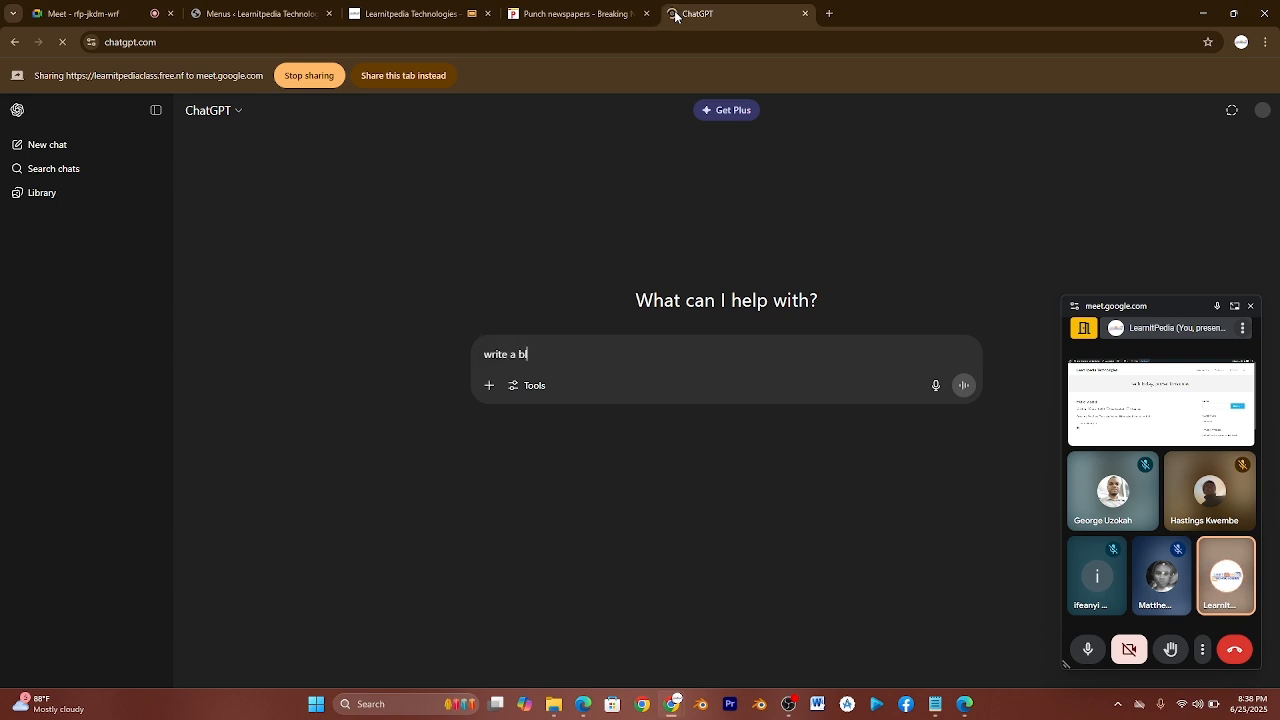
text(og post on c)
text(rr)
key(BackSpace)
key(BackSpace)
text(orruption)
key(BackSpace)
text(and the way)
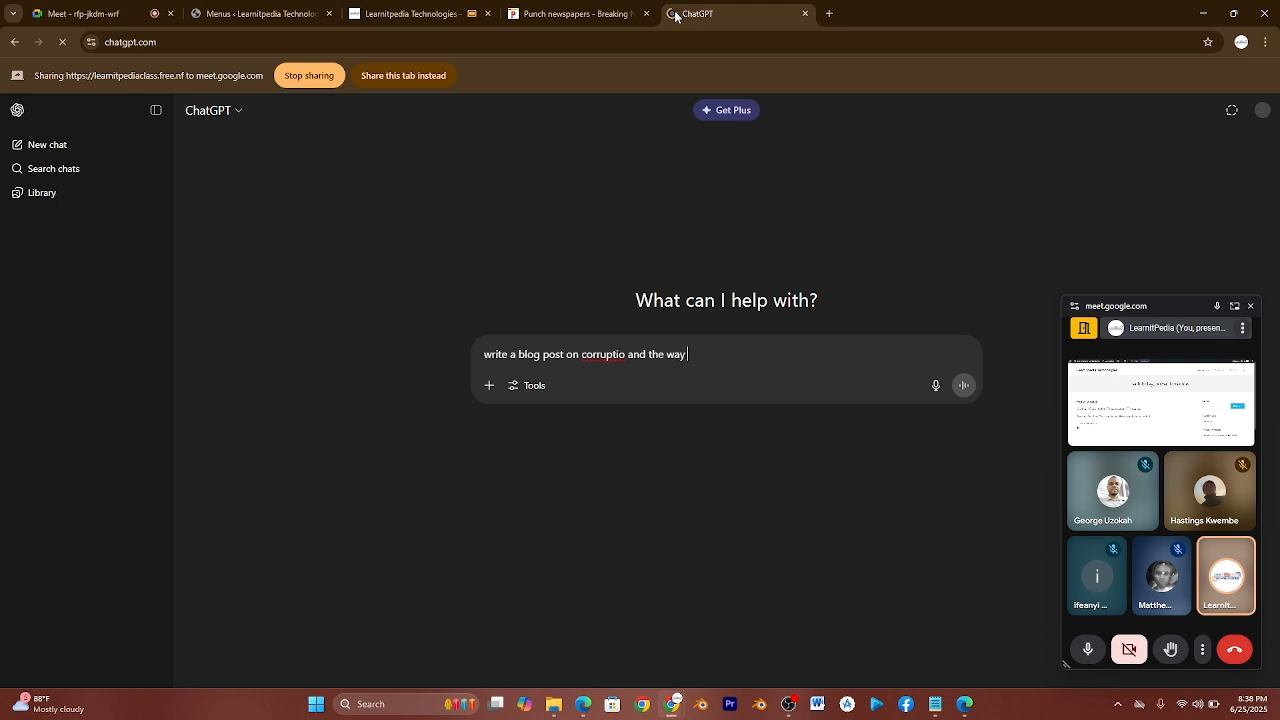
text( out in Nigera)
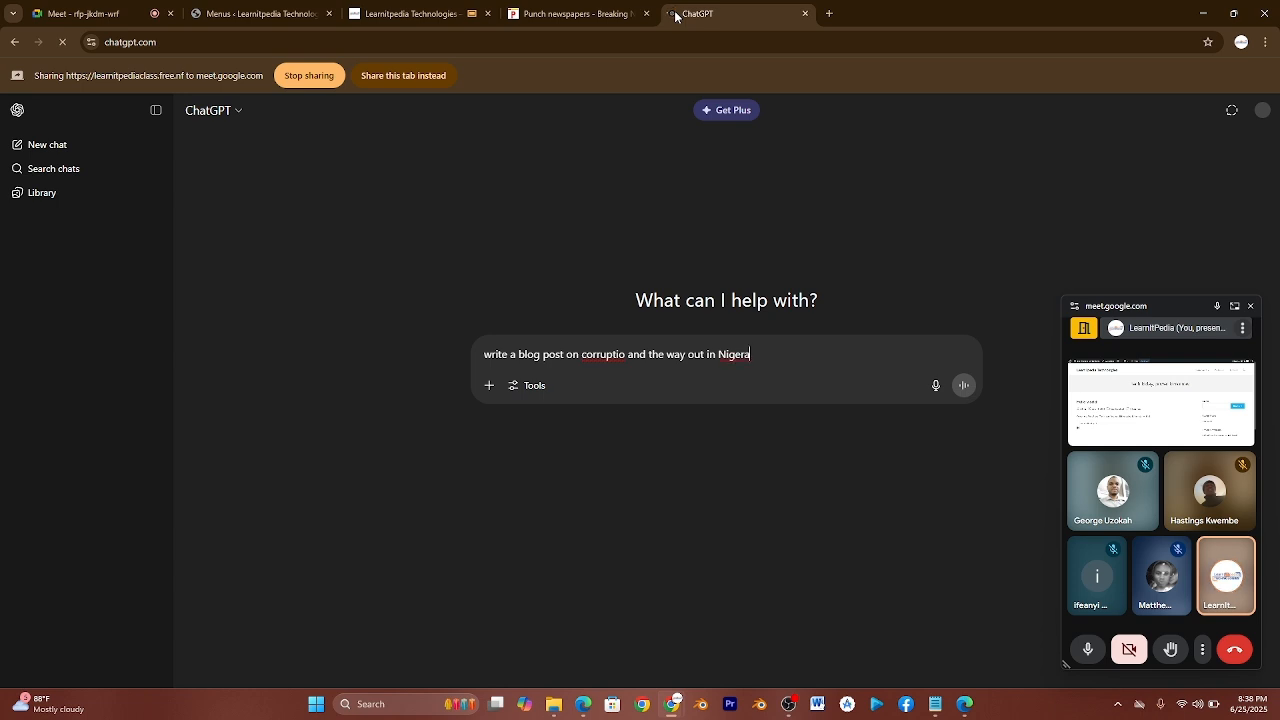
key(BackSpace)
text(ia)
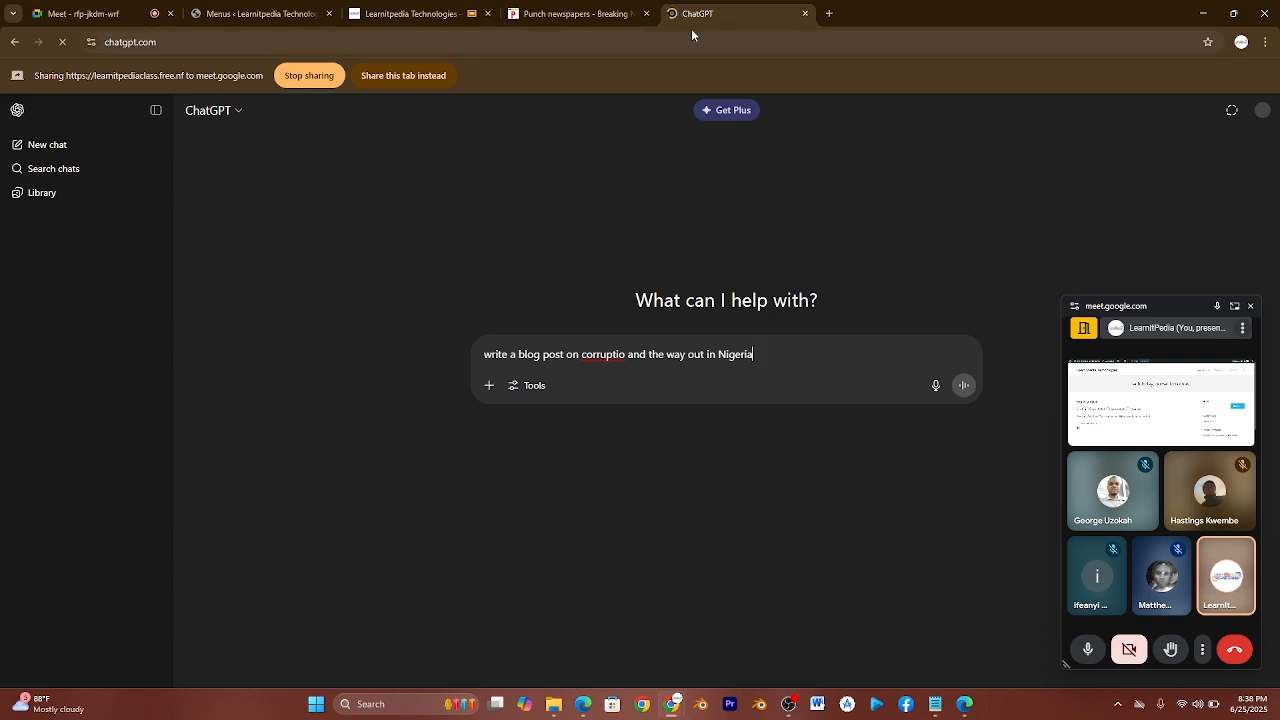
Correct the spelling of "corruption" in the prompt, keeping the text on one line with its word spacing.
click(628, 355)
text(n)
key(shift+Return)
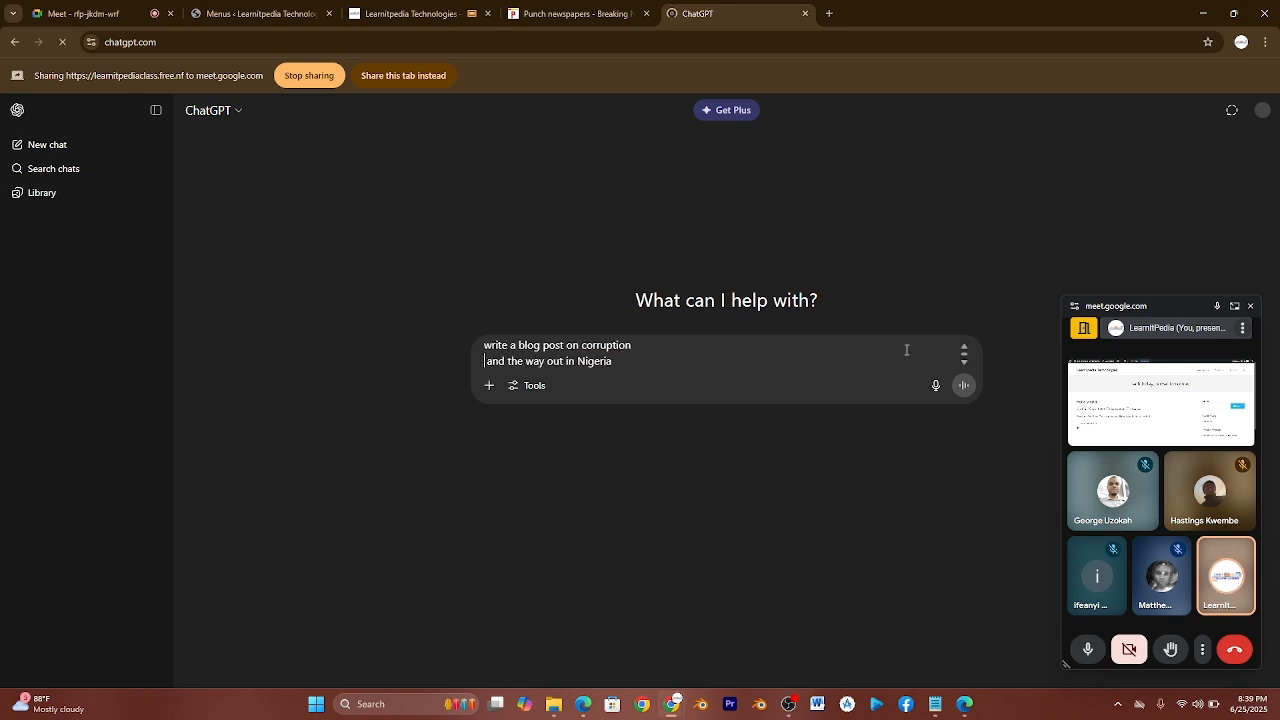
key(BackSpace)
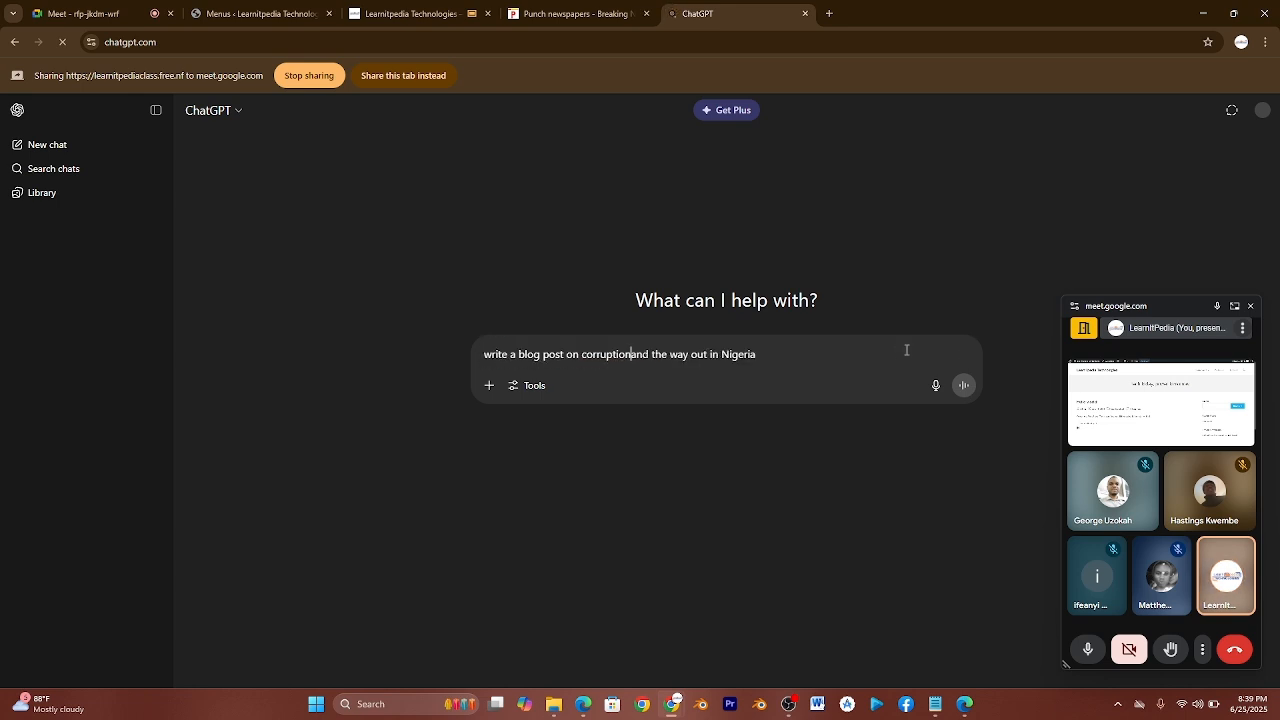
text(n)
key(BackSpace)
Cut the prompt from the message field and paste it back in.
key(ctrl+a)
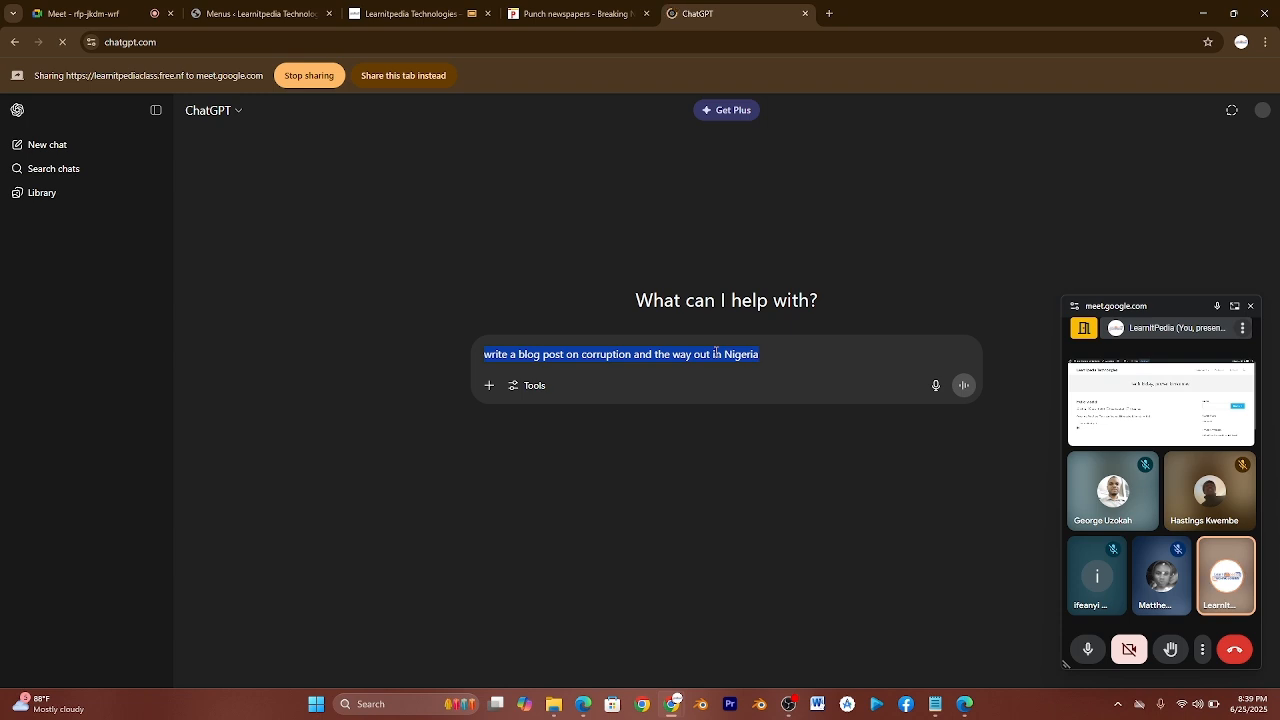
key(Right)
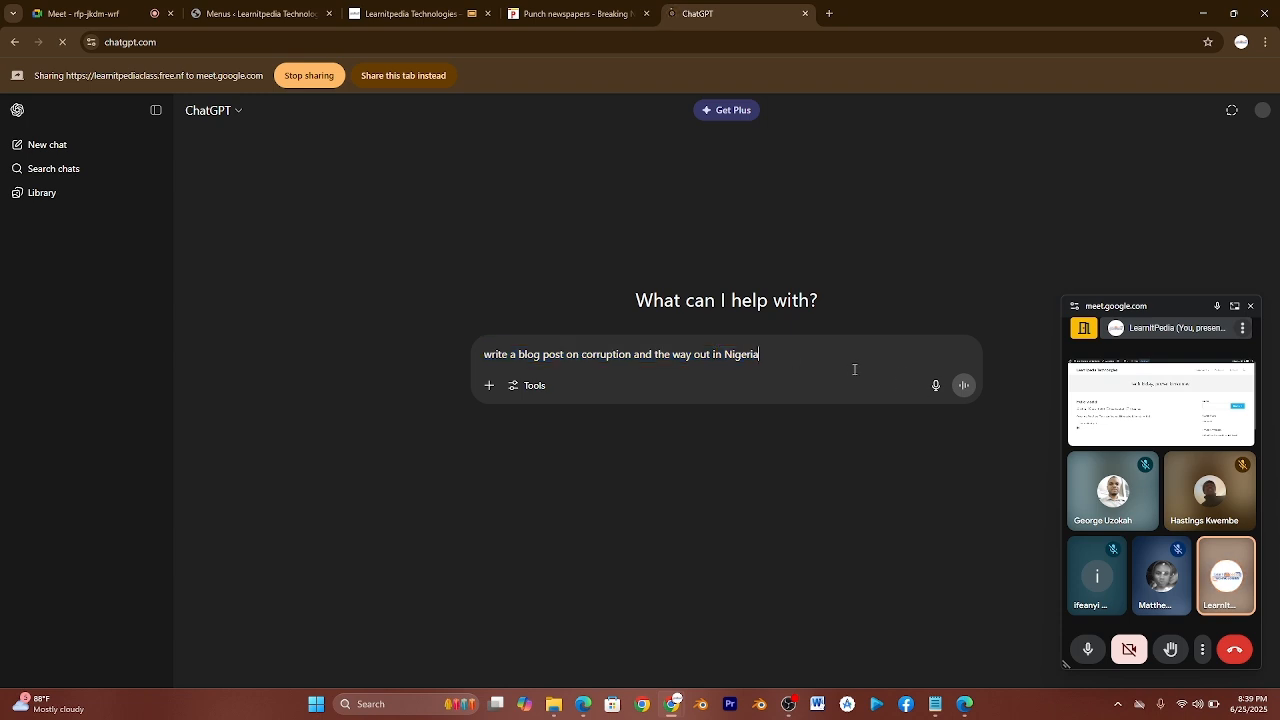
drag(837, 371, 425, 307)
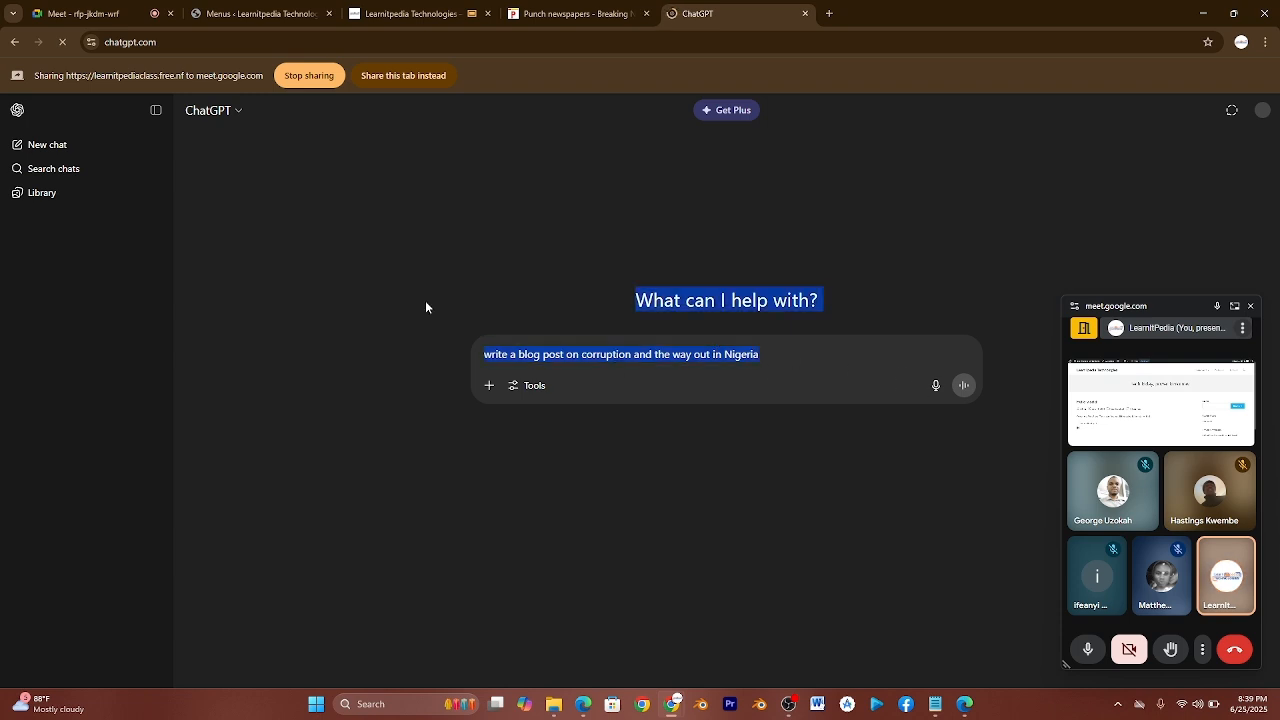
click(762, 360)
key(ctrl+a)
key(ctrl+c)
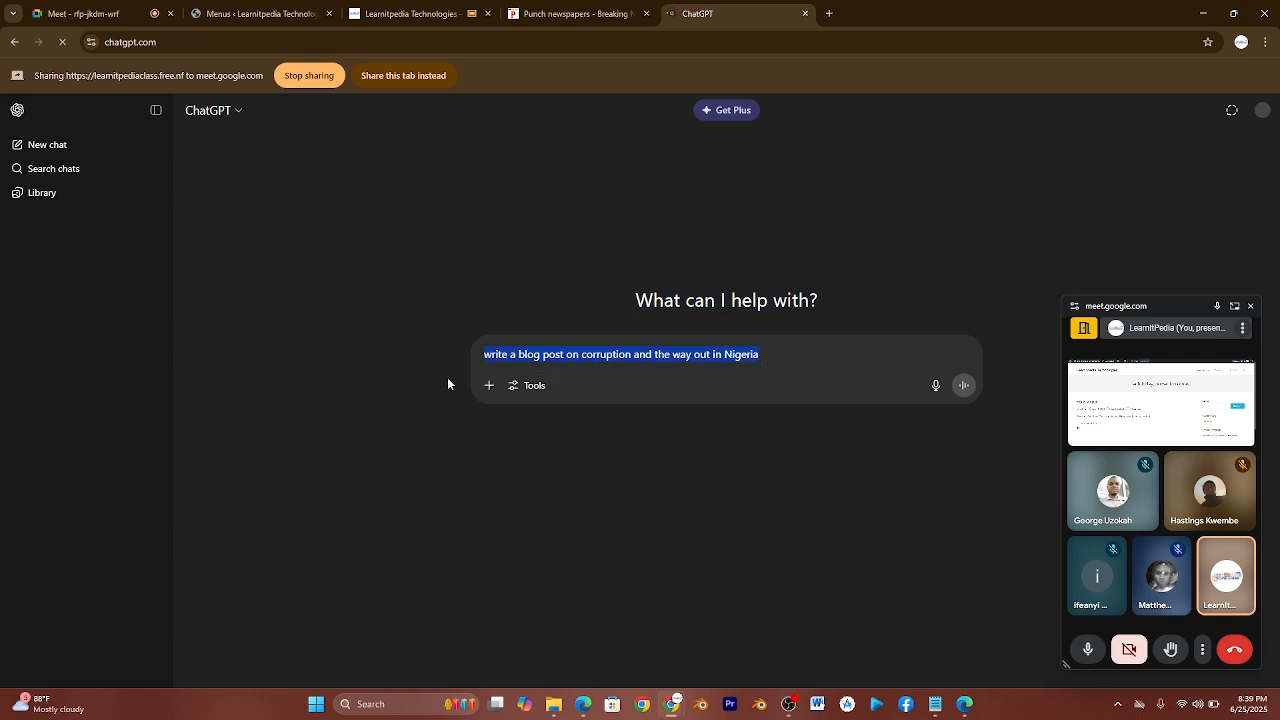
key(BackSpace)
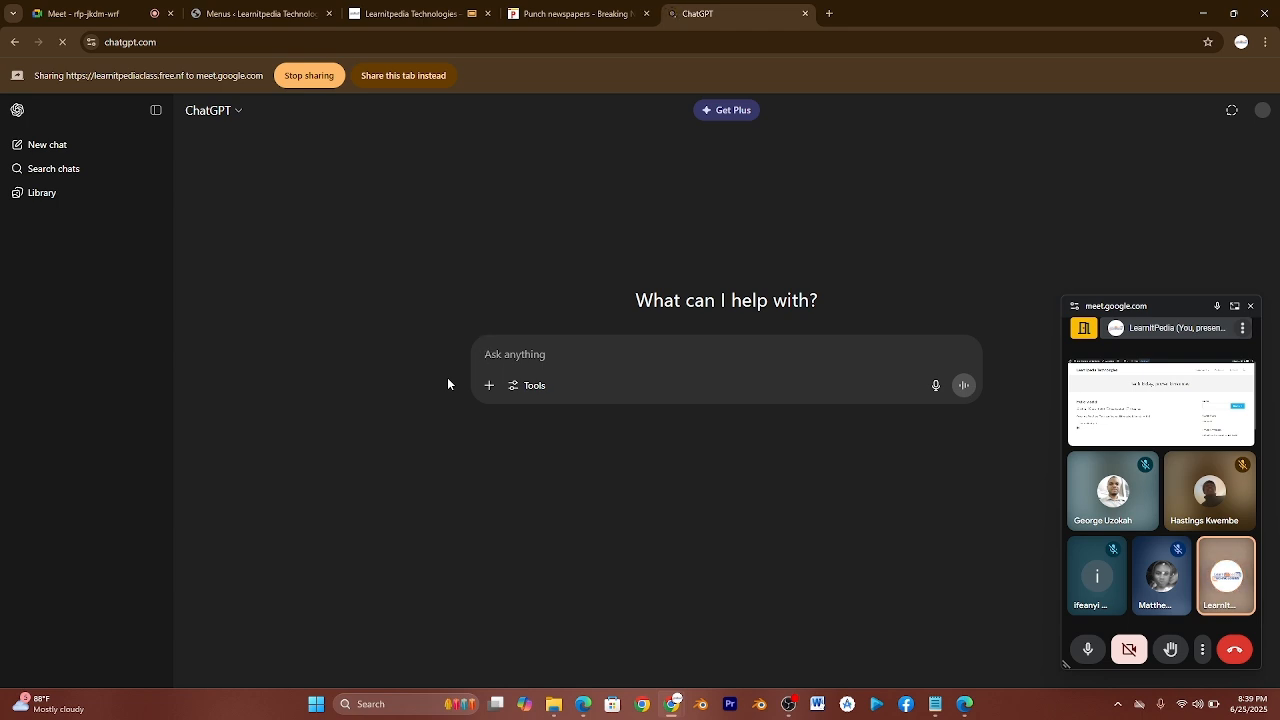
key(ctrl+v)
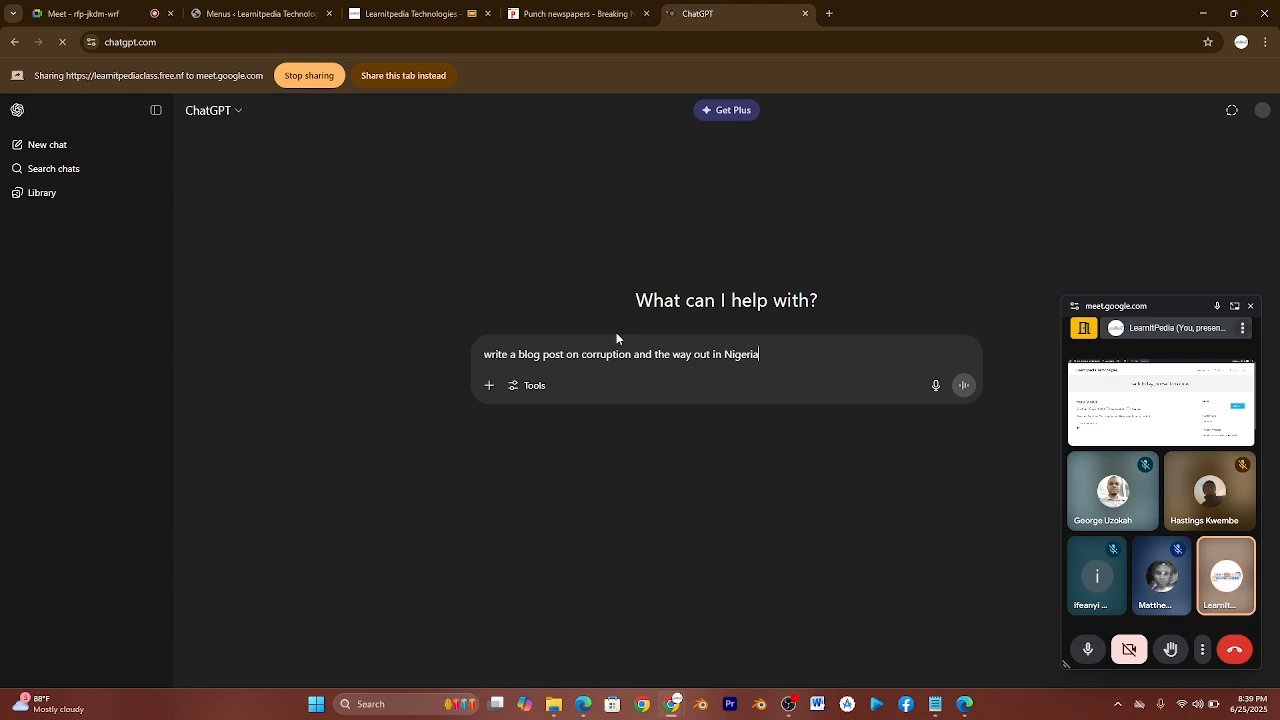
key(shift+Return)
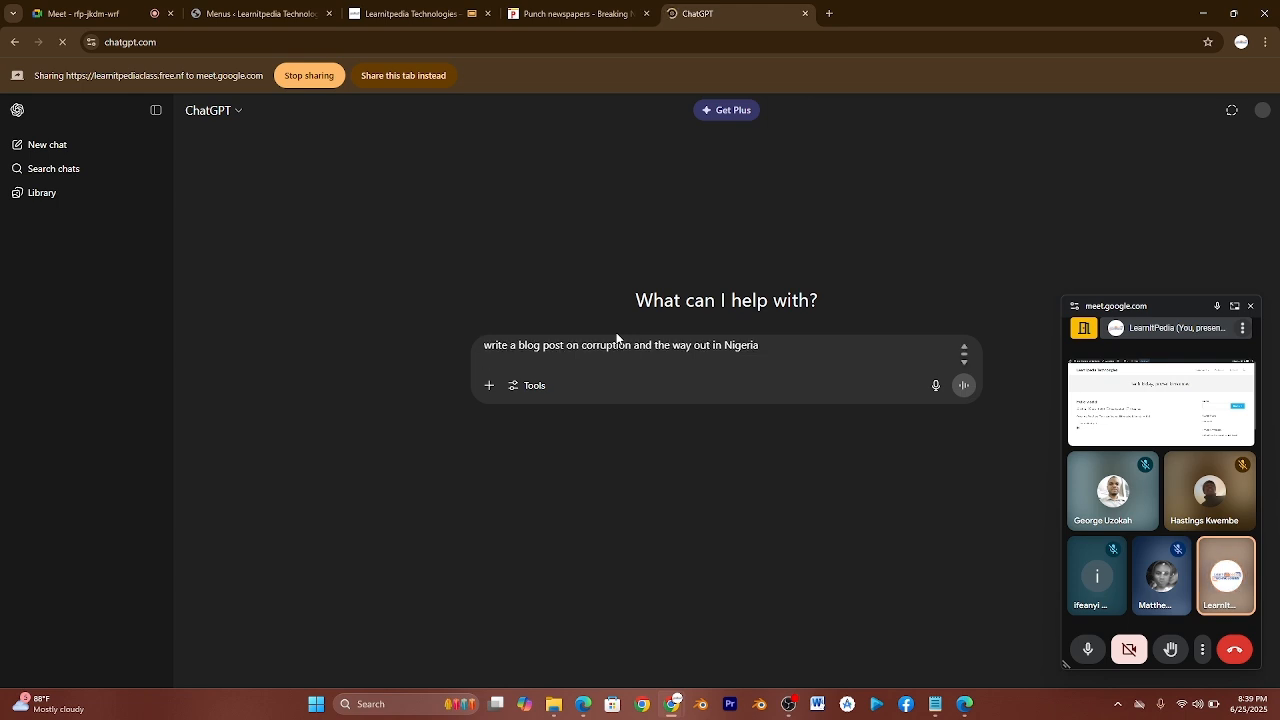
key(BackSpace)
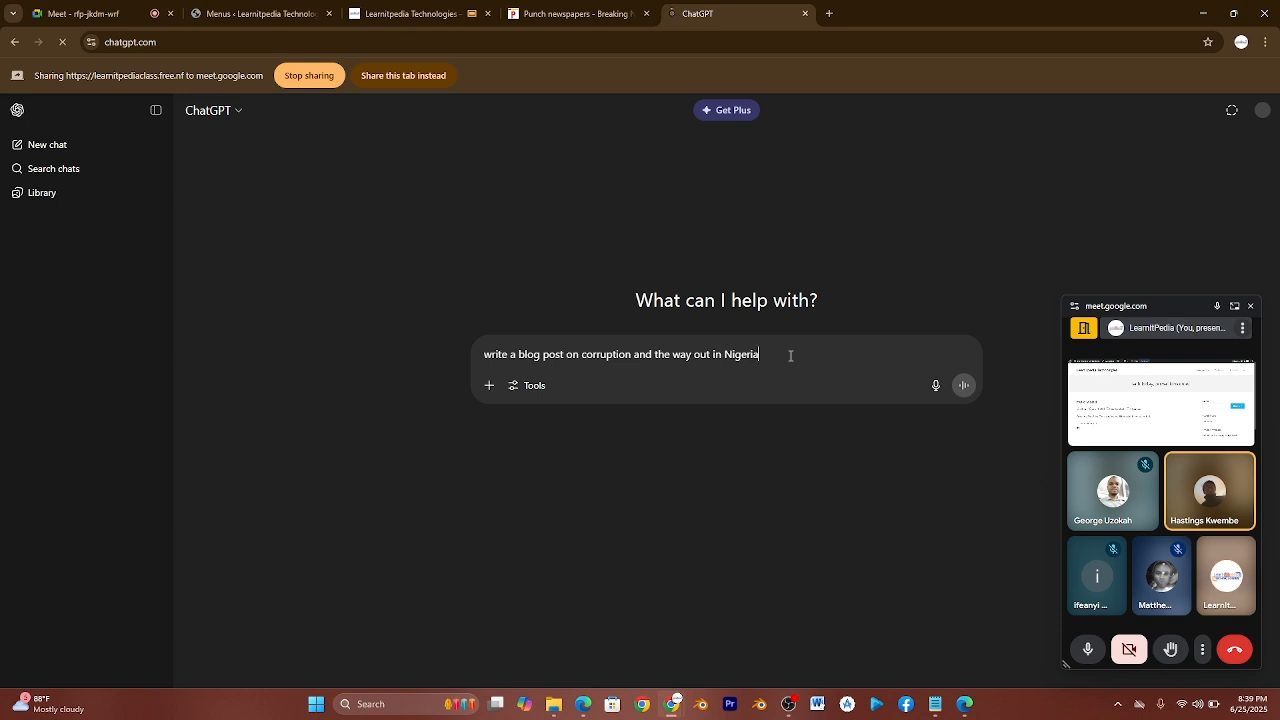
Copy the whole prompt and switch to the ChatGPT desktop app.
drag(790, 355, 506, 383)
key(ctrl+c)
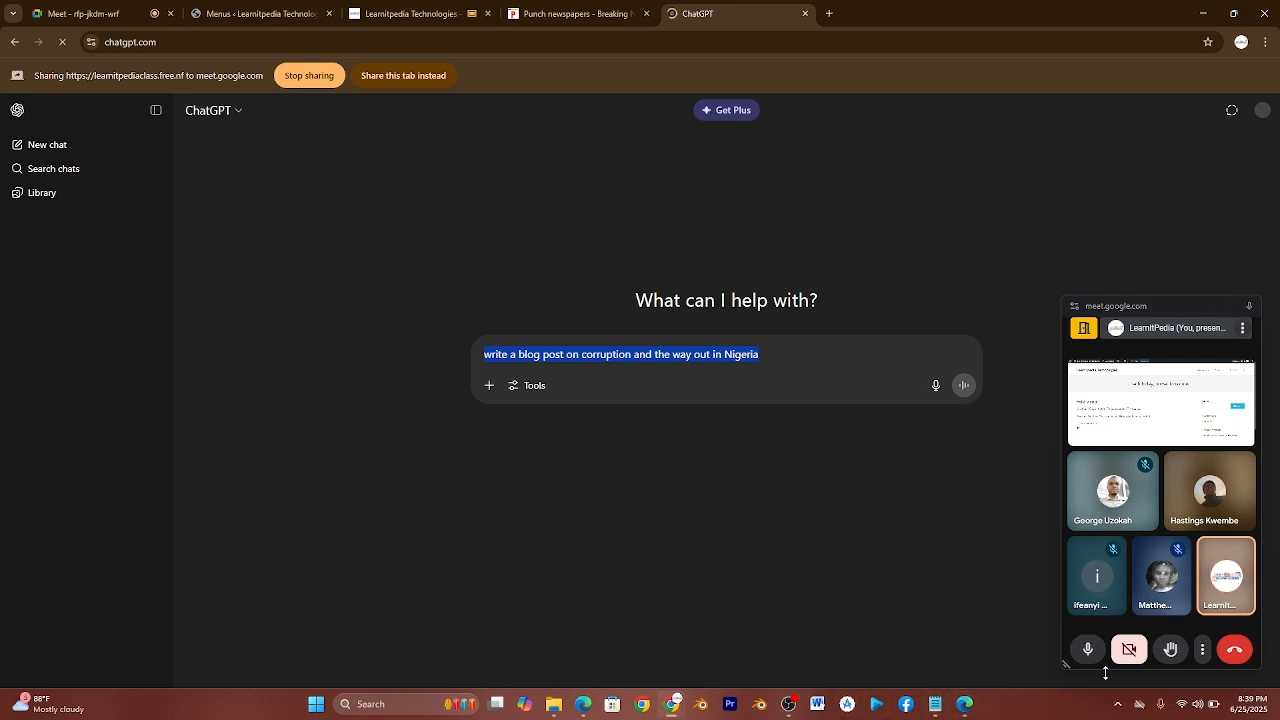
click(1119, 705)
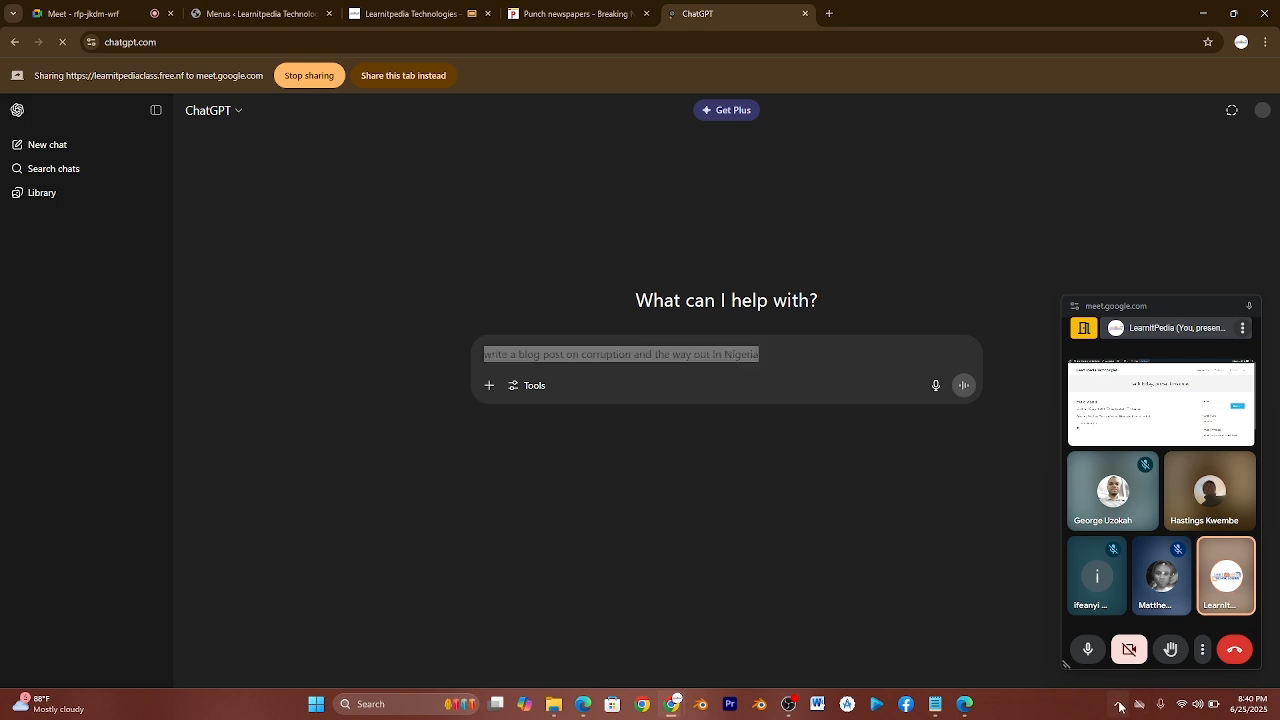
click(1171, 609)
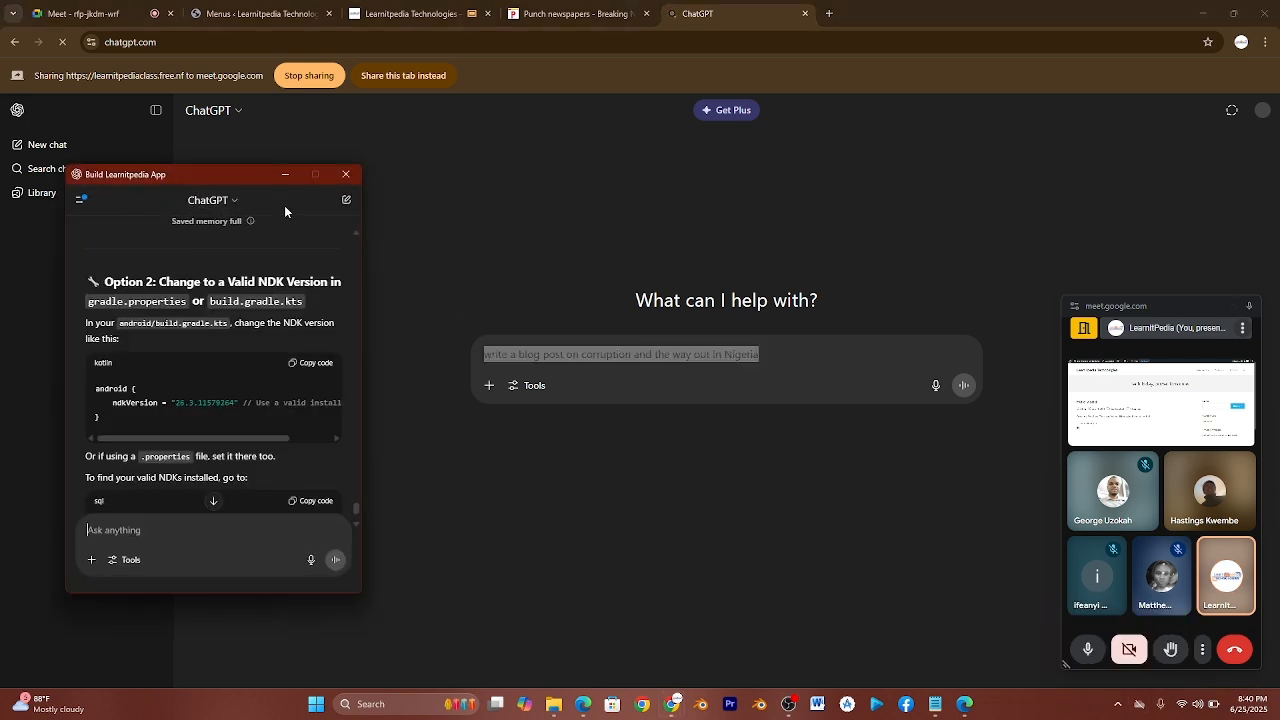
Submit the copied prompt about corruption and the way out in Nigeria in a new ChatGPT chat.
click(341, 203)
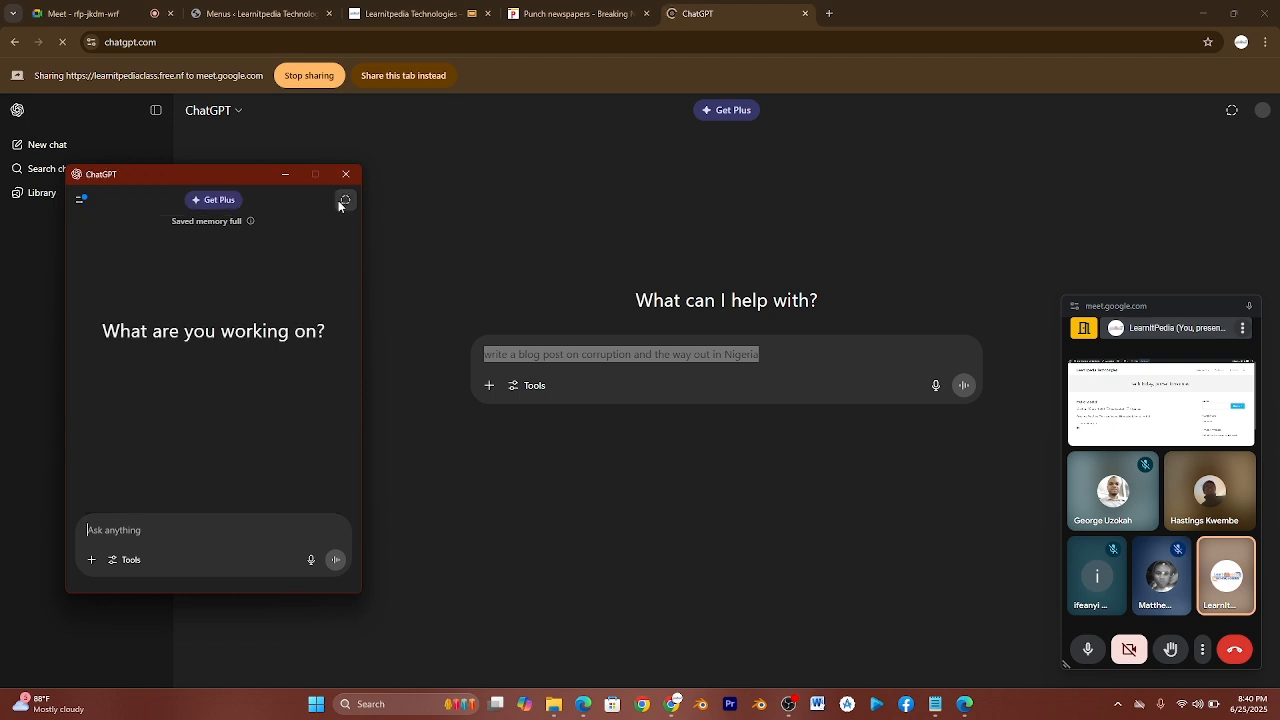
key(ctrl+v)
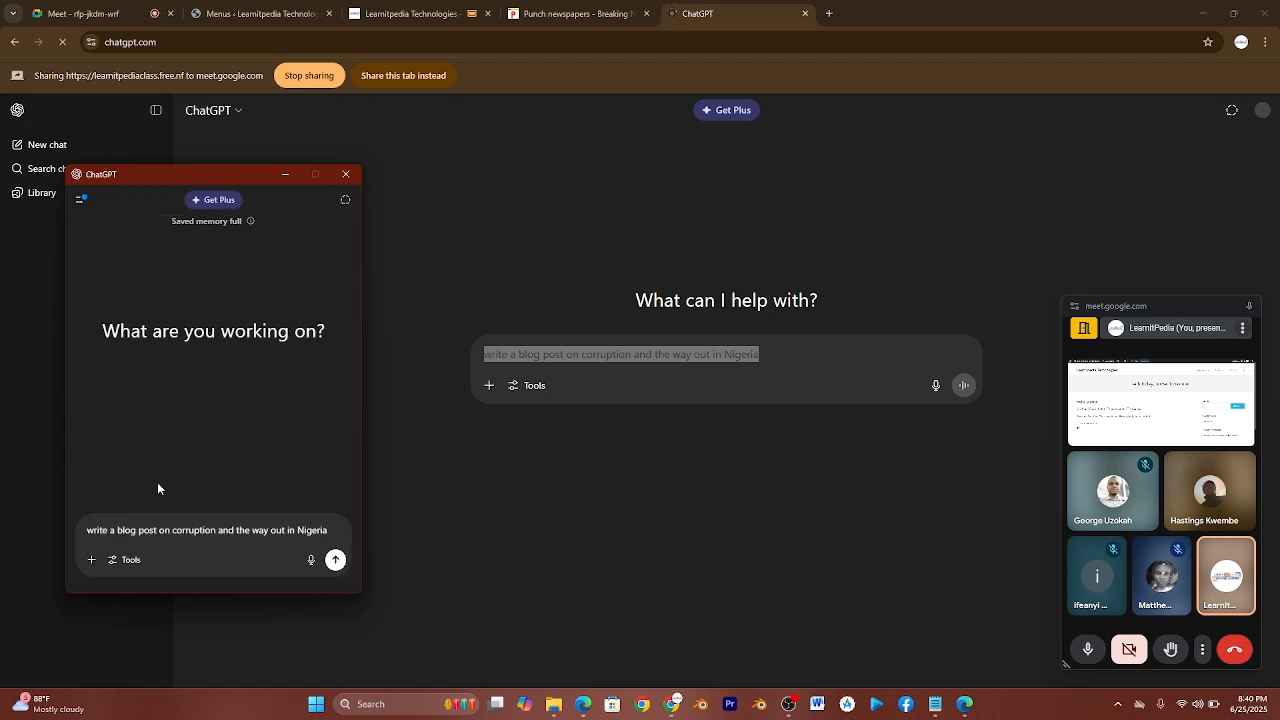
key(Return)
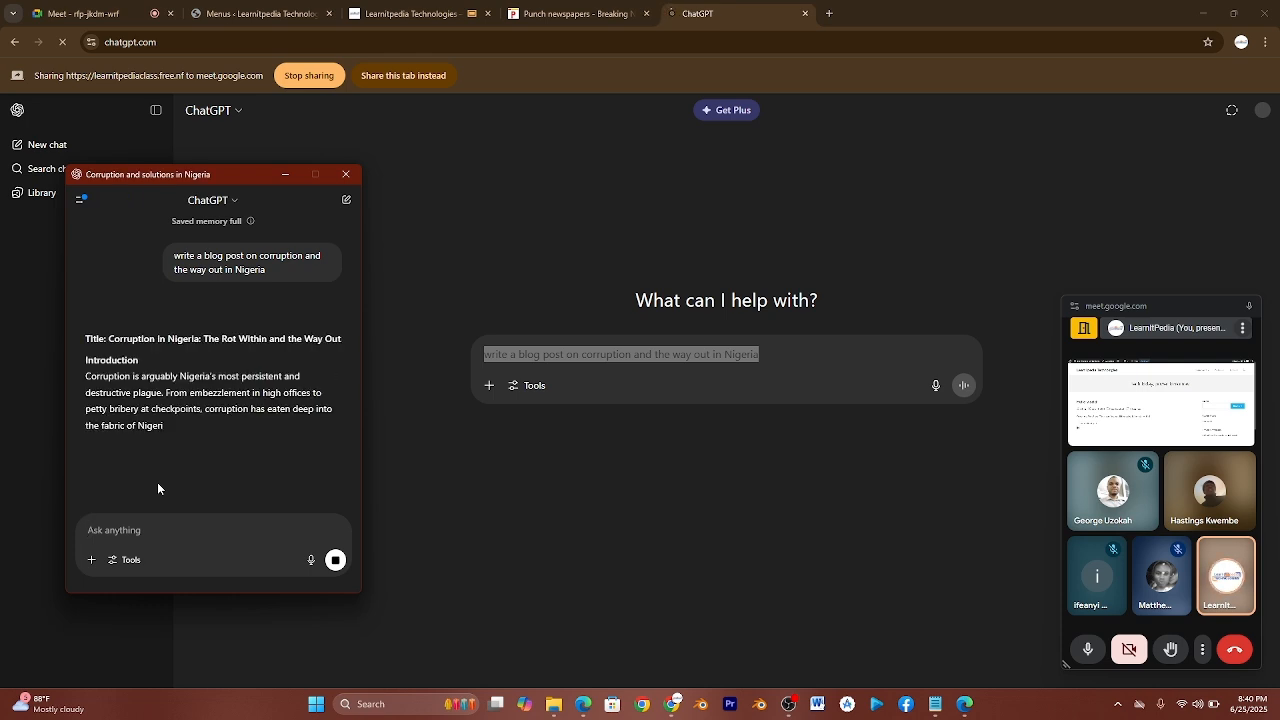
Return to the WordPress Menus page, clear the ChatGPT window from it, and share that tab with the Meet call.
click(229, 6)
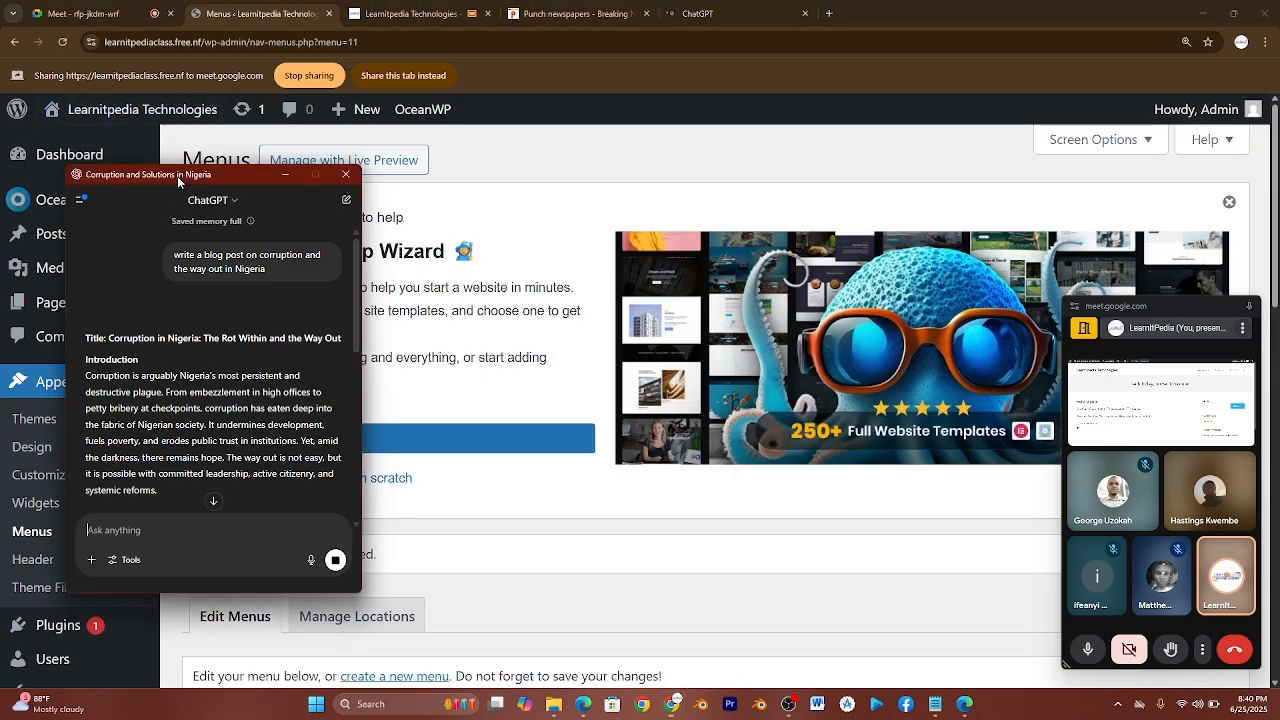
drag(177, 176, 717, 194)
click(828, 195)
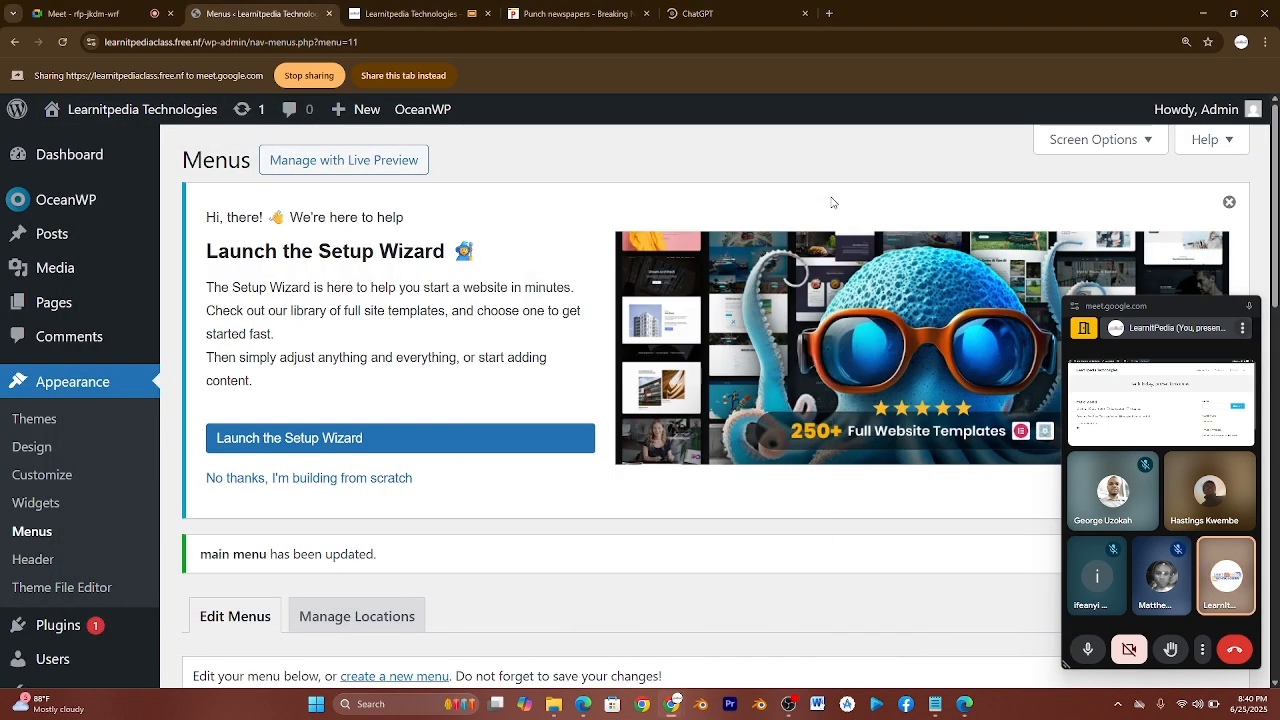
mouse_move(43, 241)
click(400, 78)
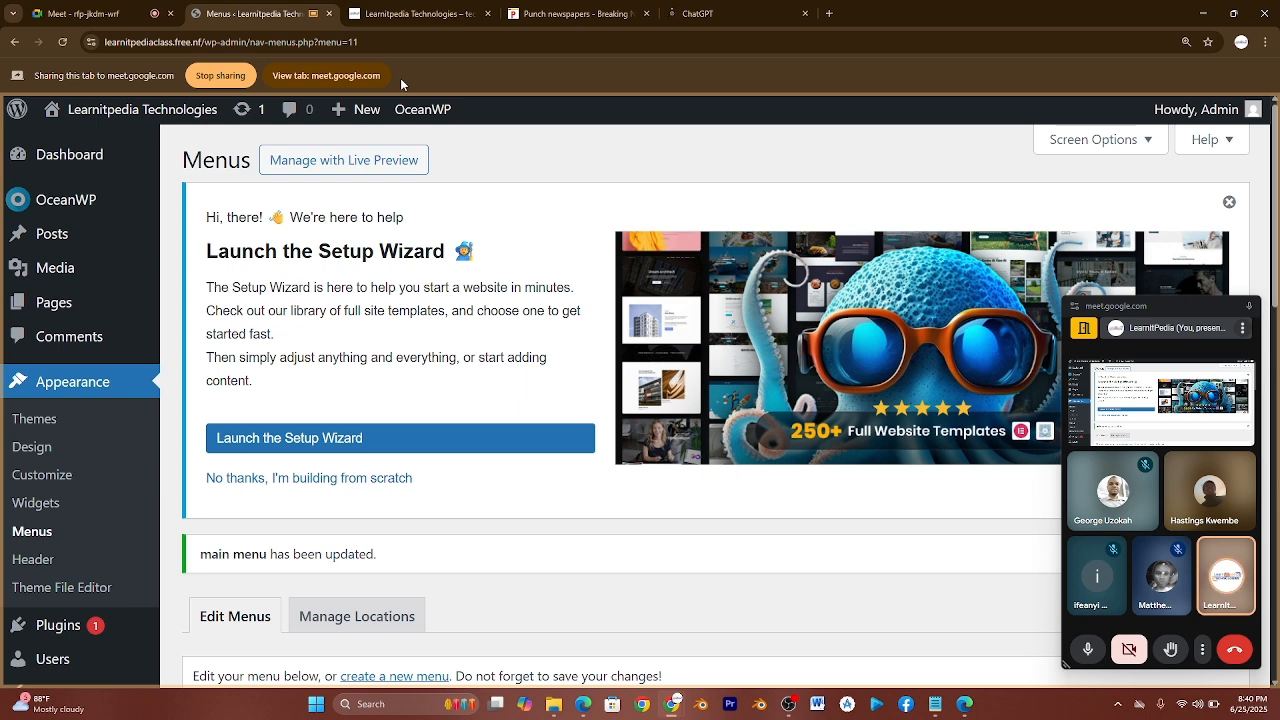
Create a new WordPress post and dismiss the editor's welcome guide.
mouse_move(364, 107)
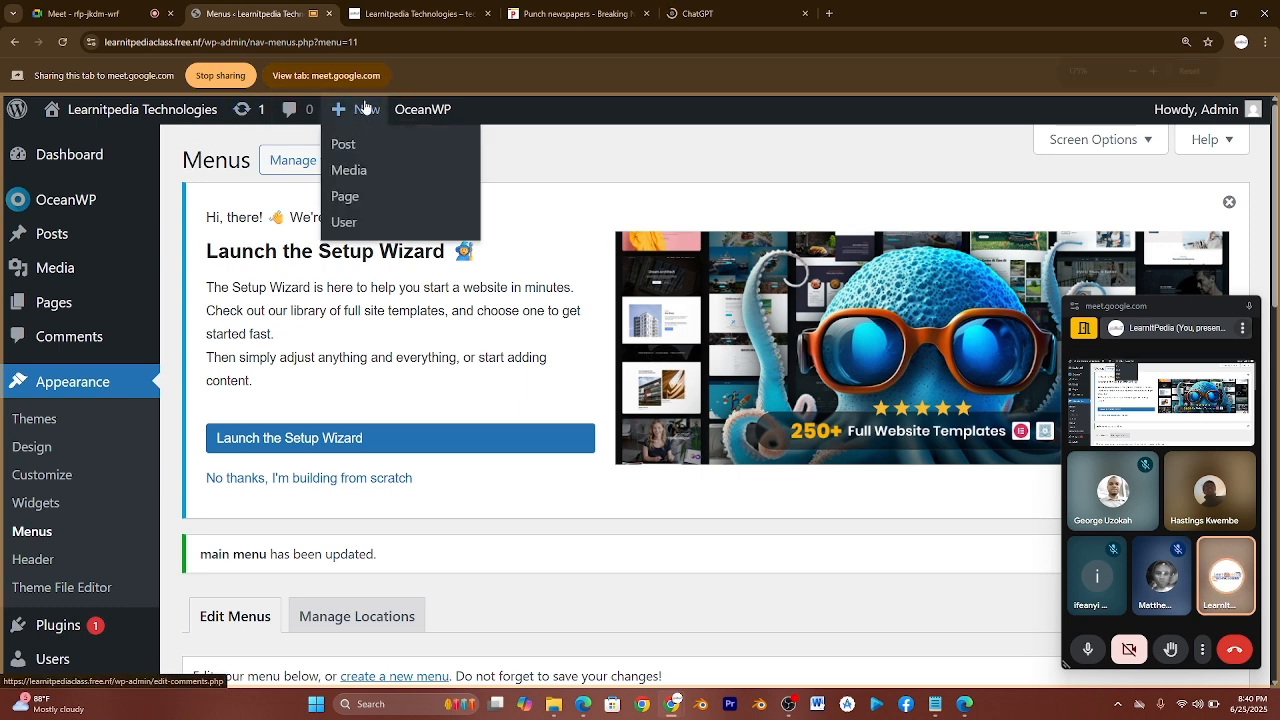
scroll(380, 110, up, 6)
mouse_move(505, 120)
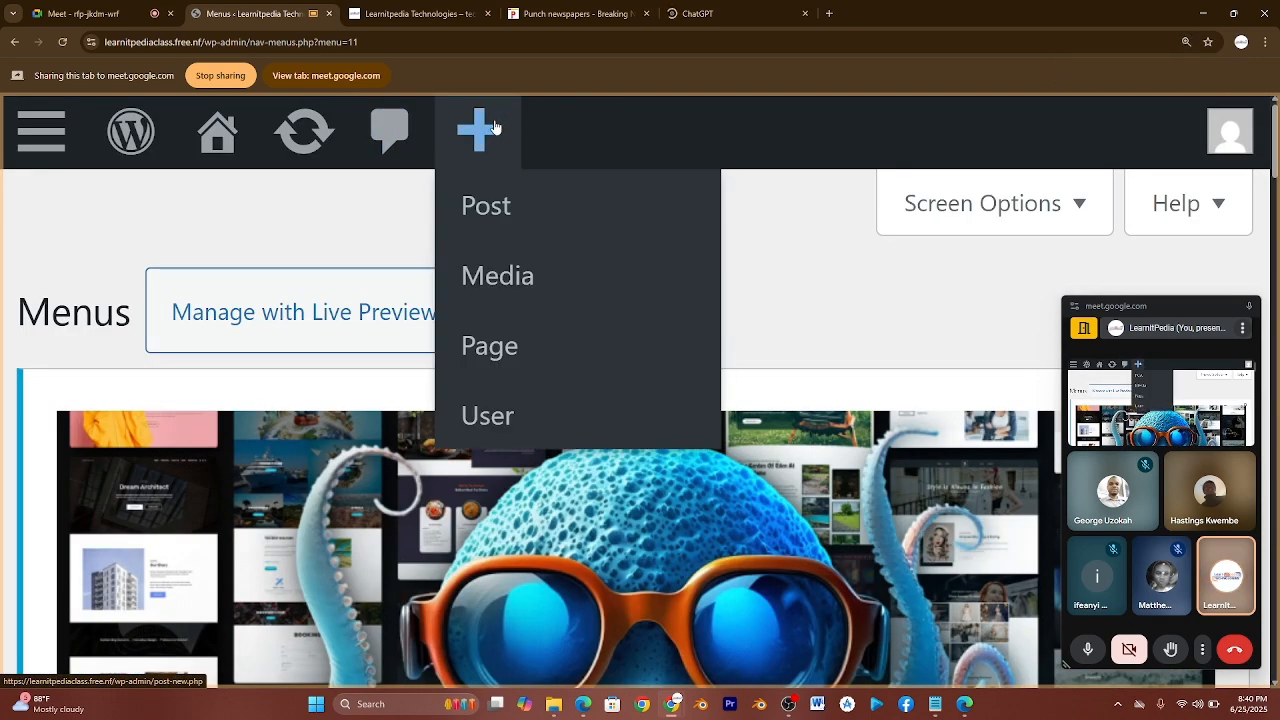
scroll(494, 126, down, 1)
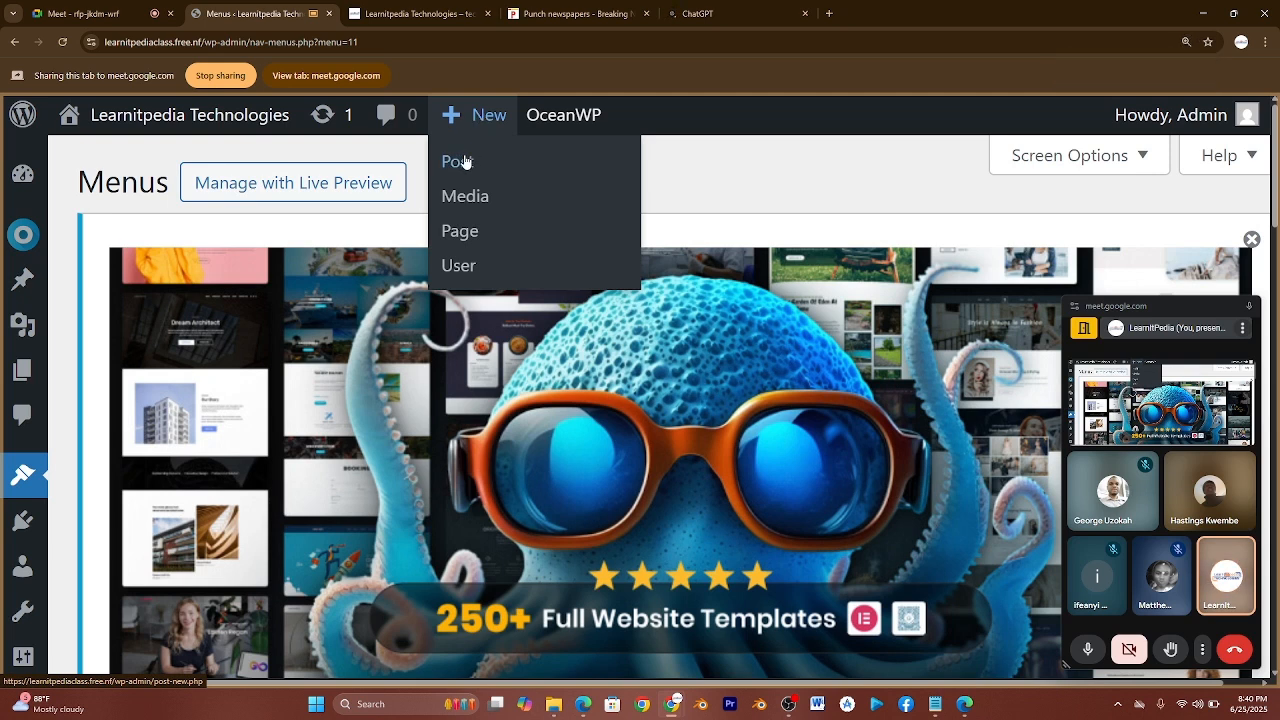
scroll(172, 270, down, 1)
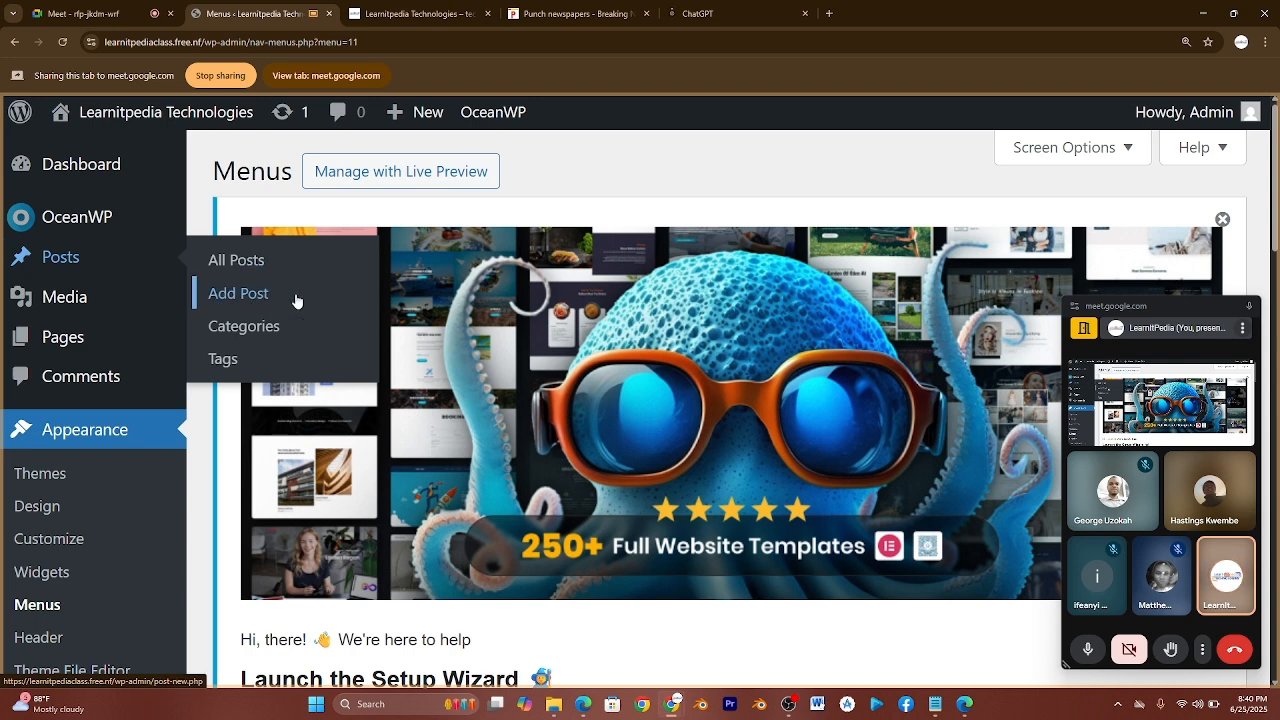
click(240, 294)
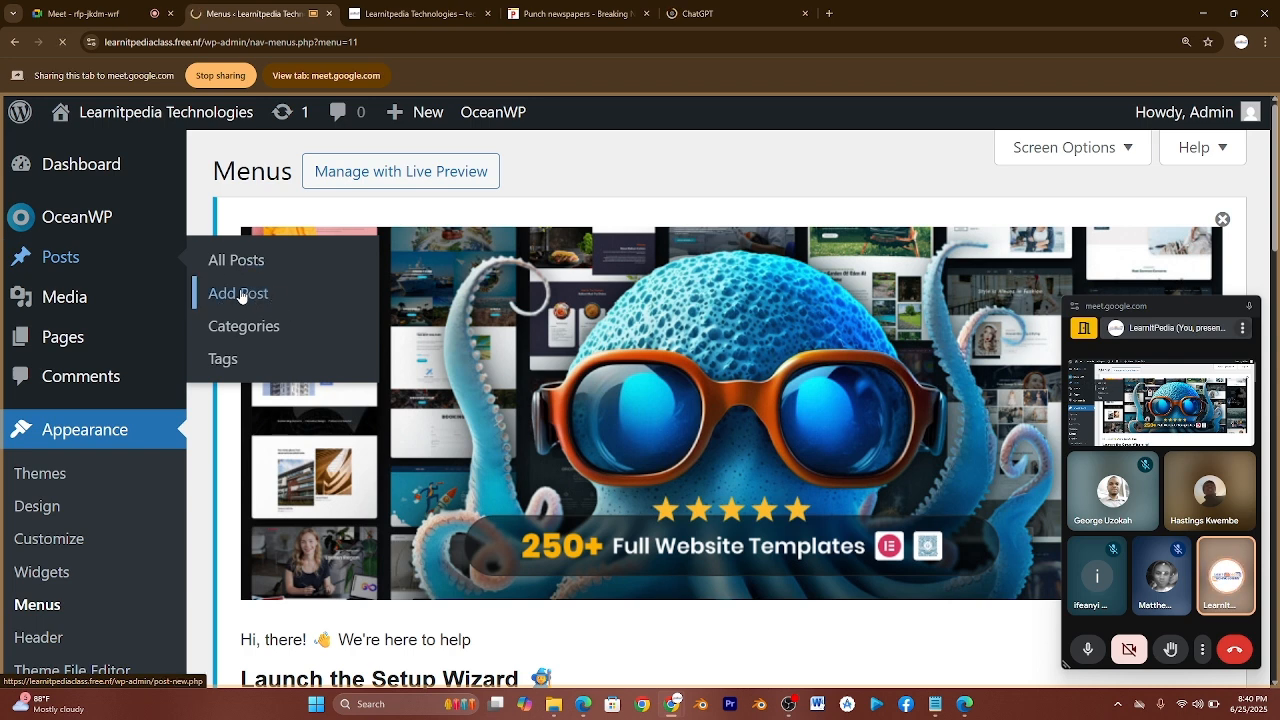
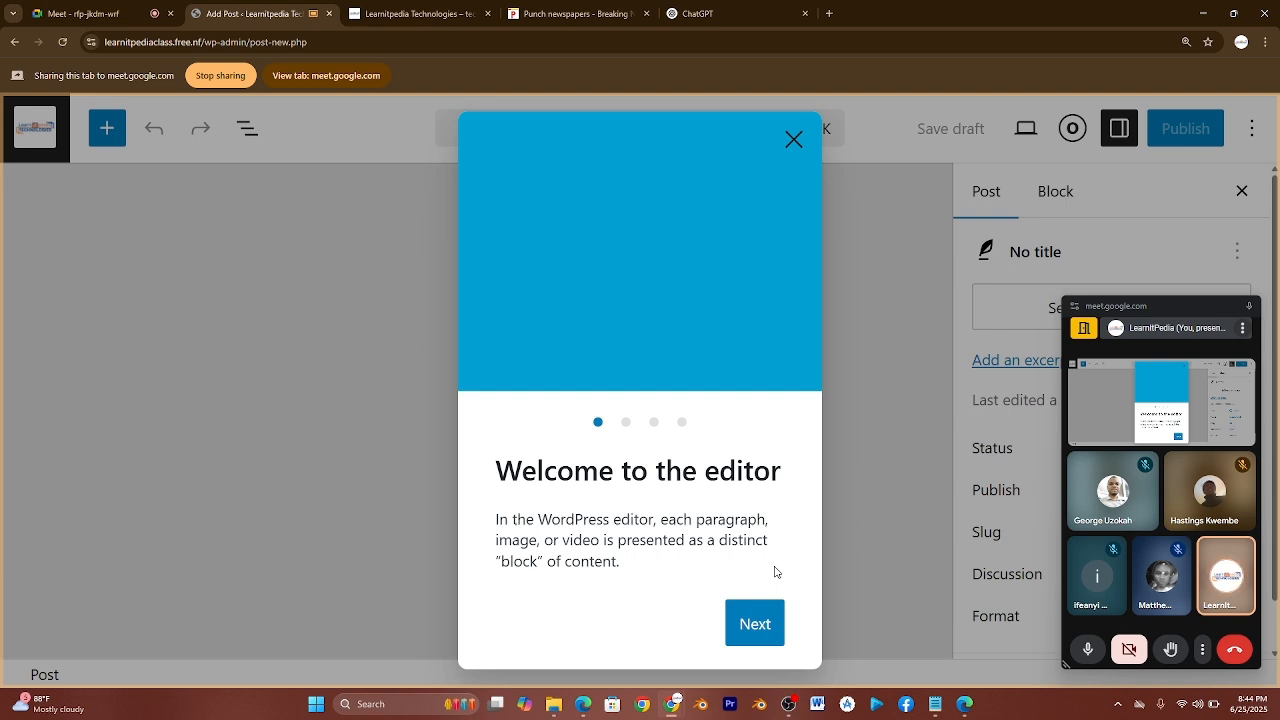
click(792, 142)
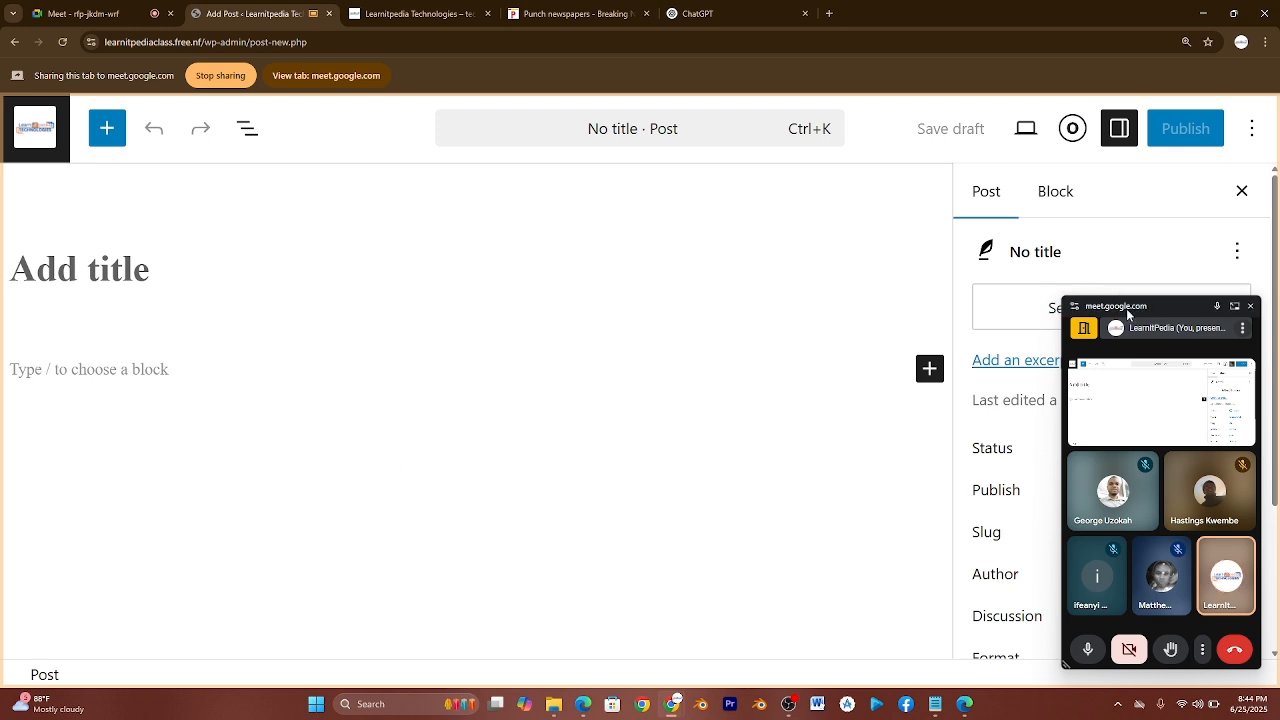
Paste the title "Corruption in Nigeria: The Rot Within and the Way Out" with its "Introduction" line, keeping the floating Meet window clear of the title.
drag(1128, 314, 752, 280)
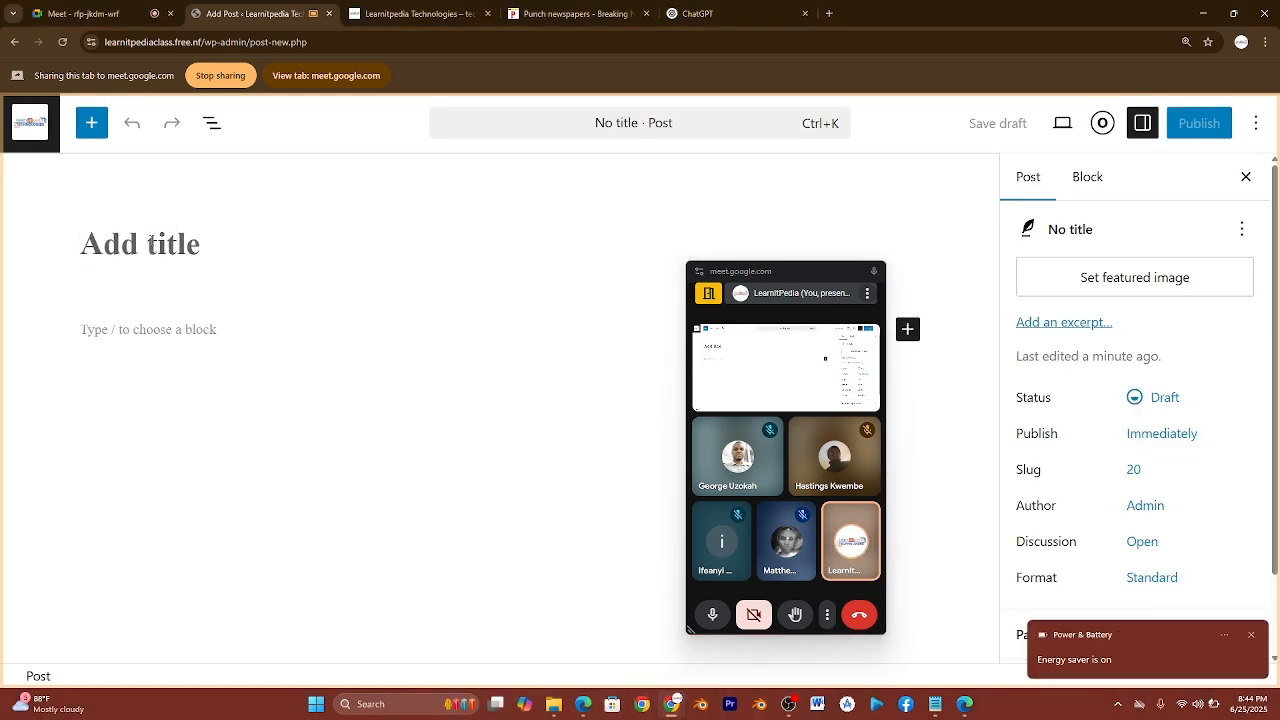
text(Corruption in Nigeria: The Rot Within and the Way Out Introduction)
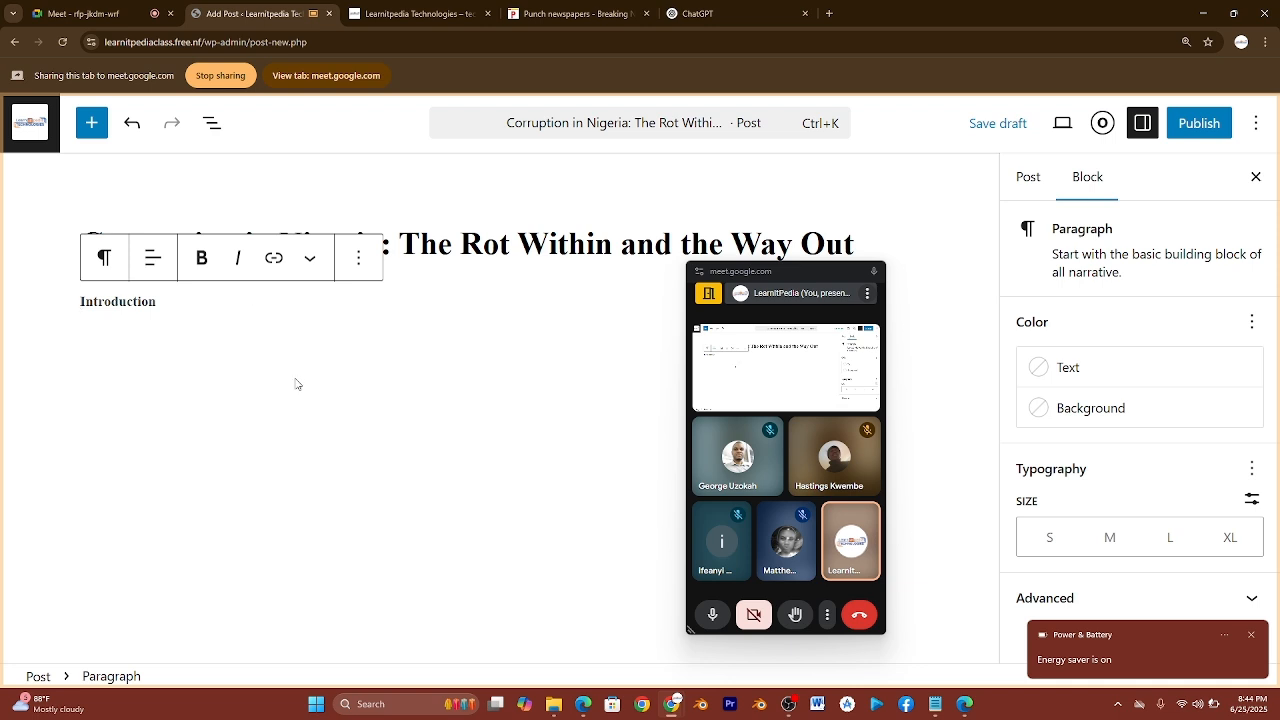
click(294, 380)
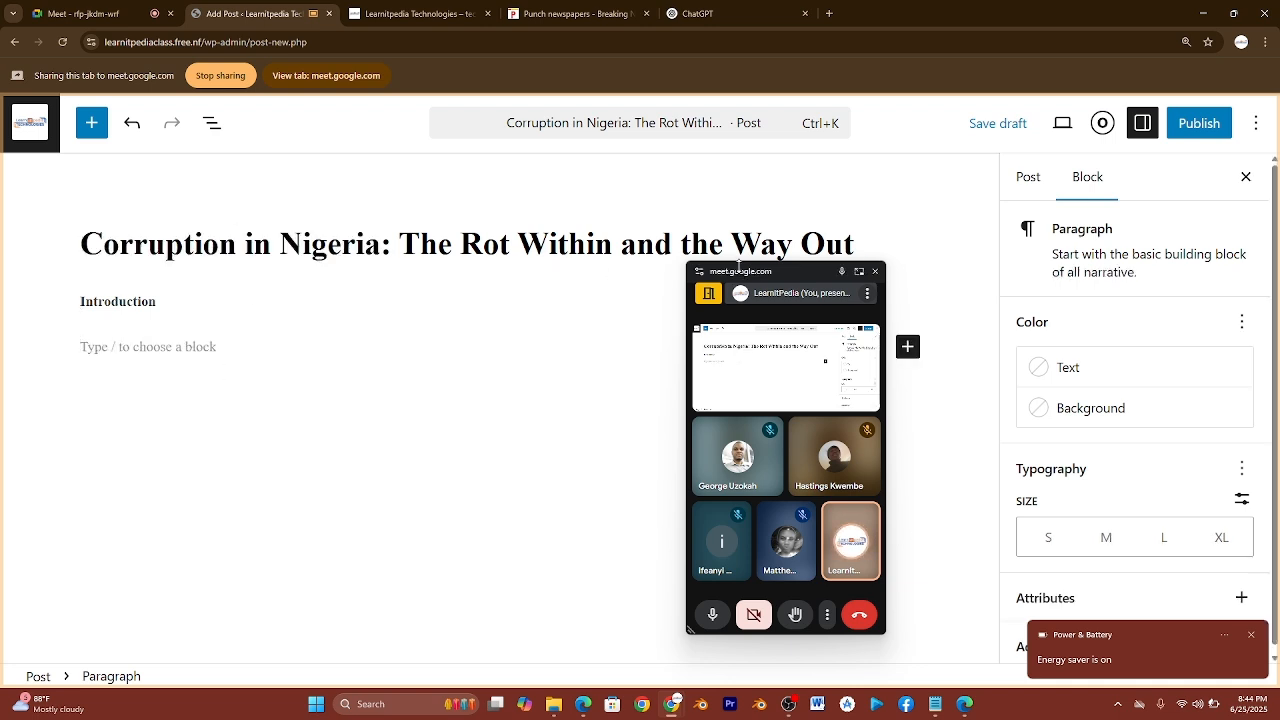
drag(742, 275, 752, 309)
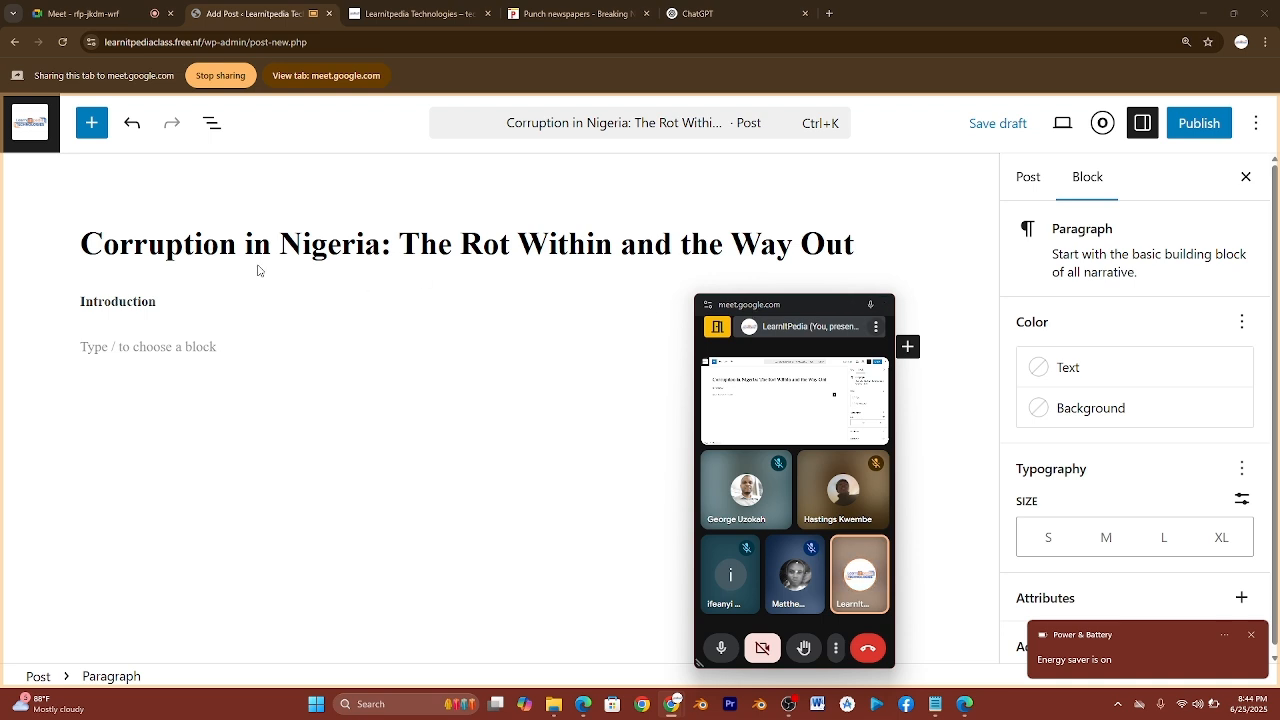
Delete the "Introduction" text from the post body, leaving only the title.
click(181, 296)
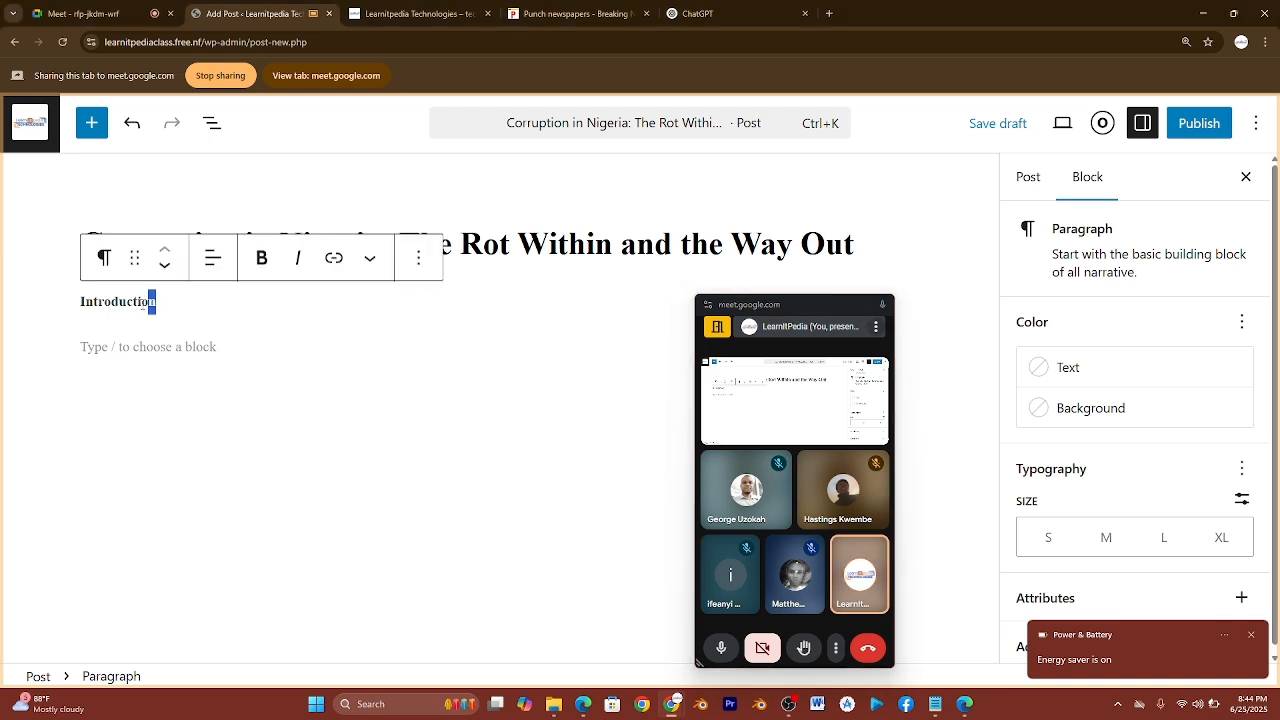
drag(152, 301, 73, 304)
key(BackSpace)
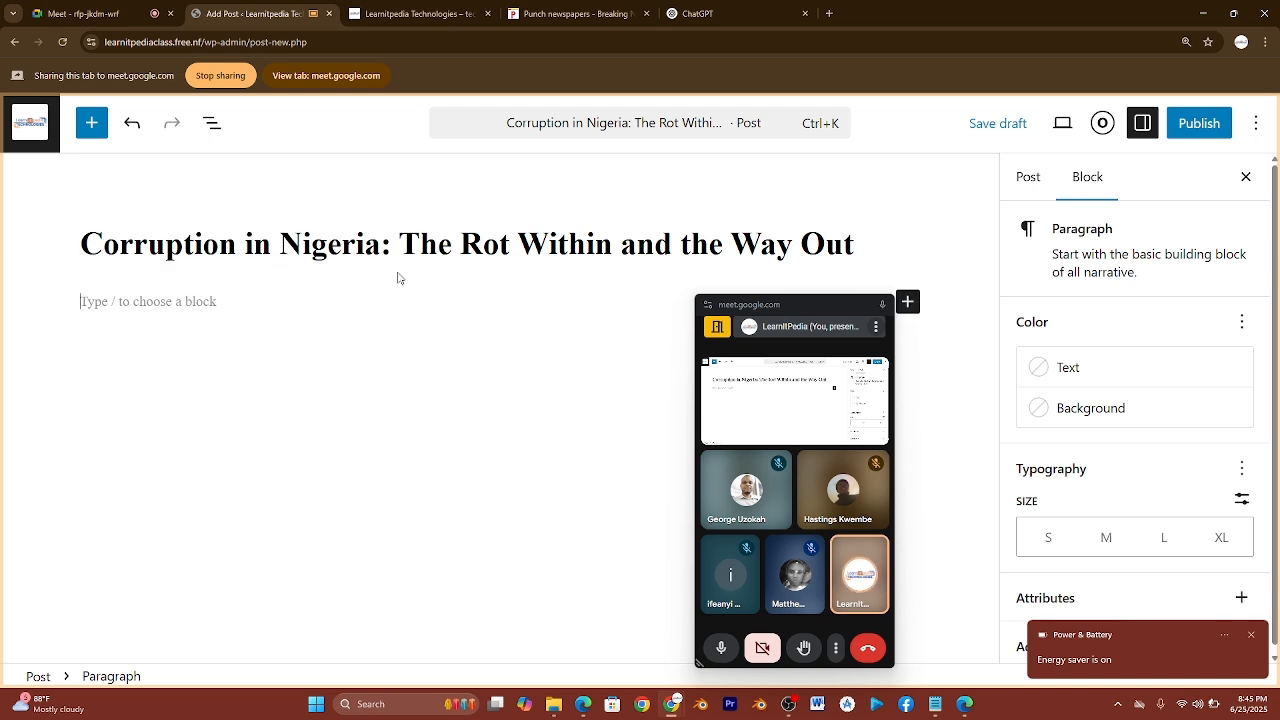
Bring up the ChatGPT desktop app and copy the generated article from the Introduction through the Call to Action.
click(122, 8)
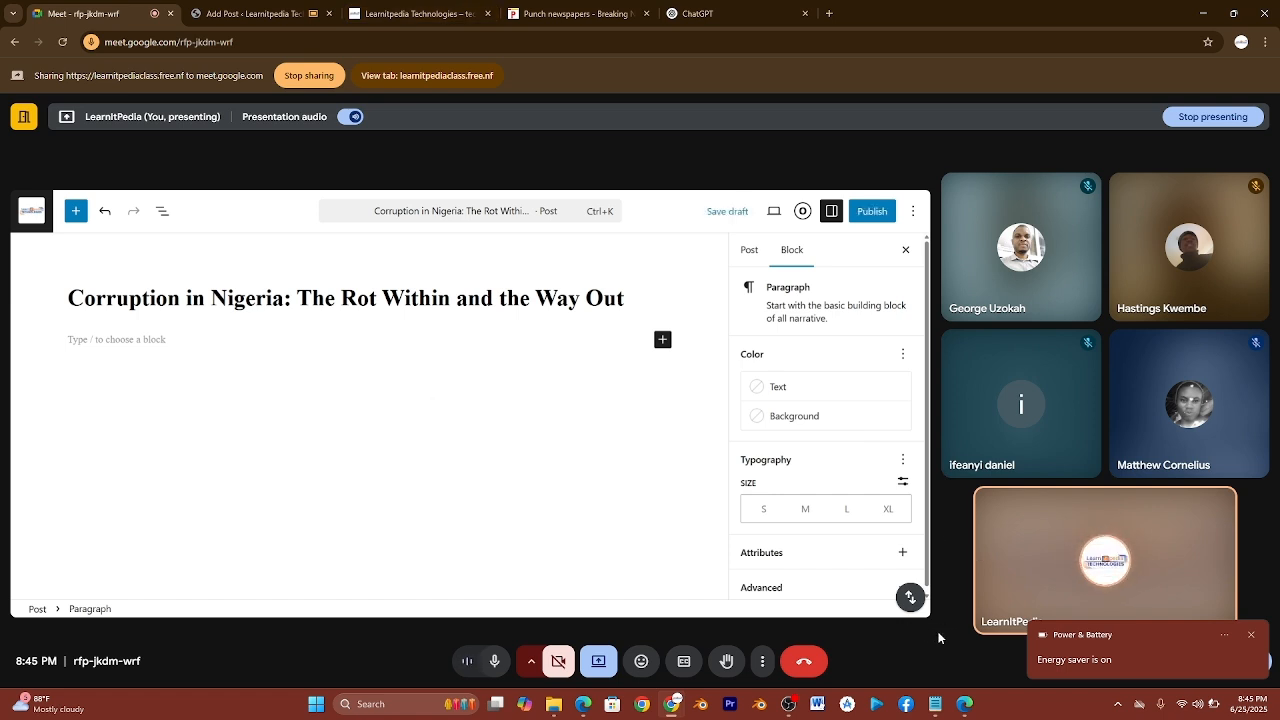
mouse_move(1067, 574)
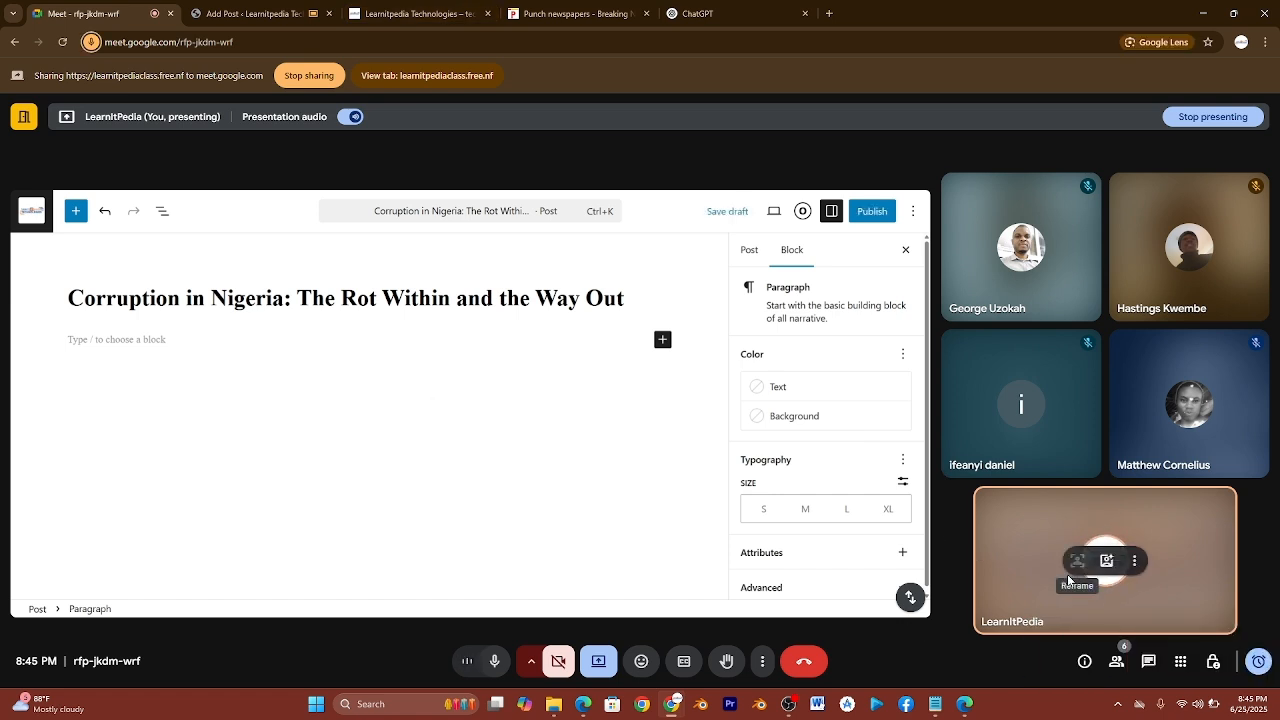
click(1118, 704)
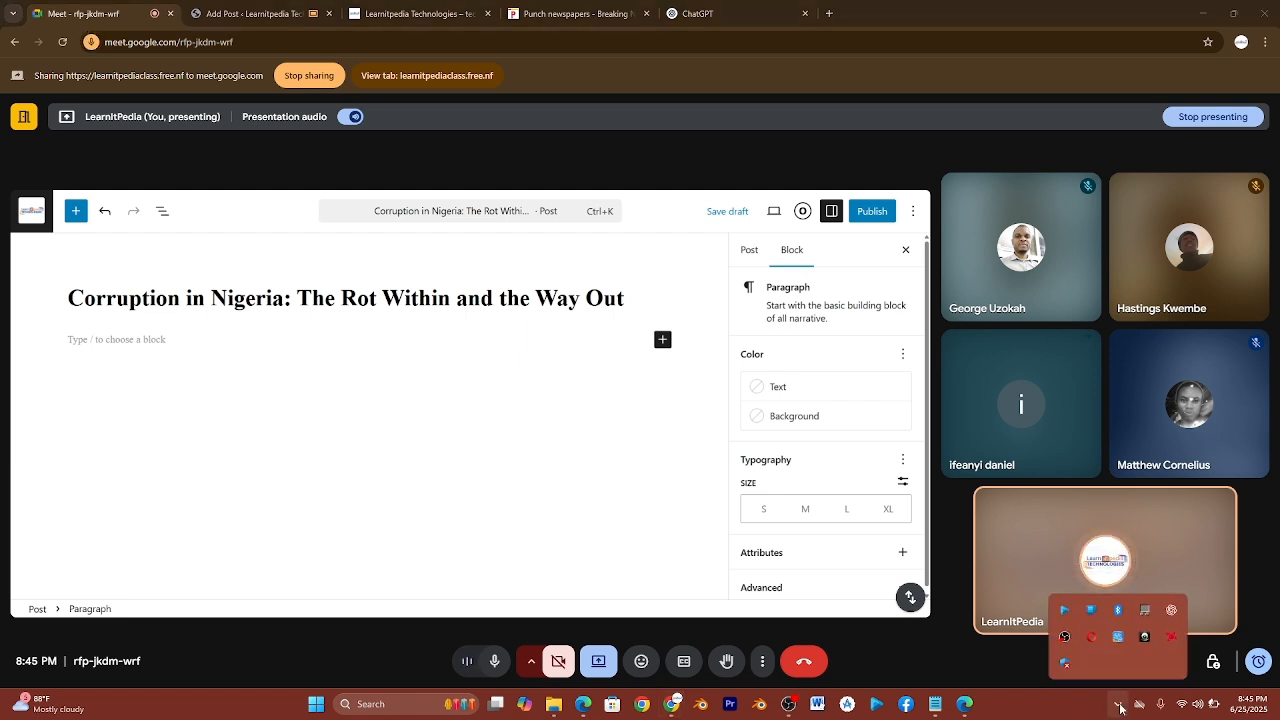
click(1171, 612)
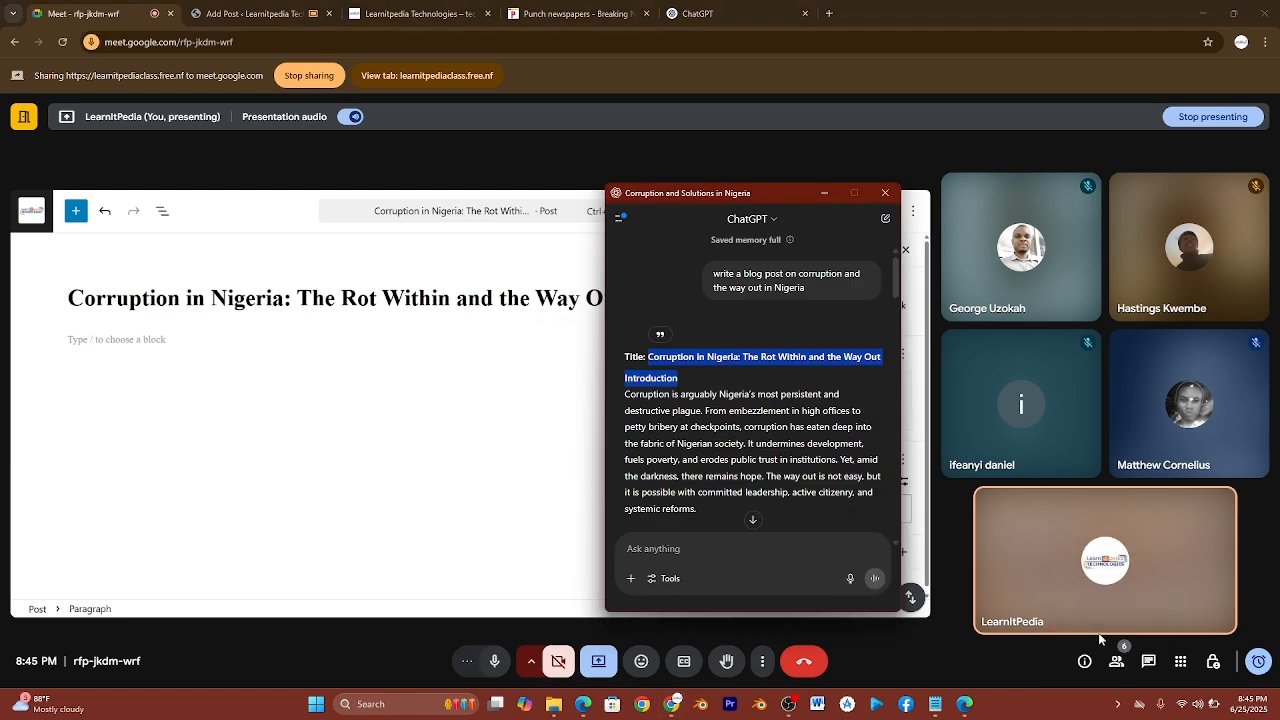
click(626, 392)
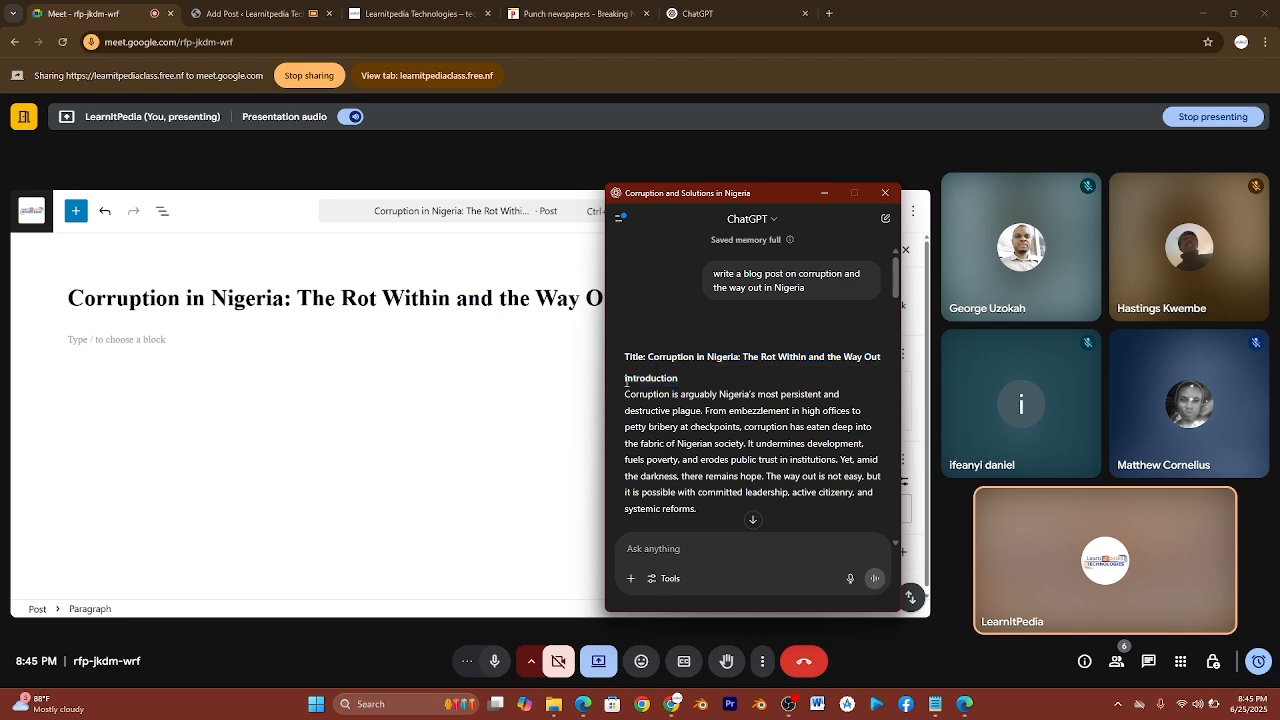
drag(626, 387, 746, 373)
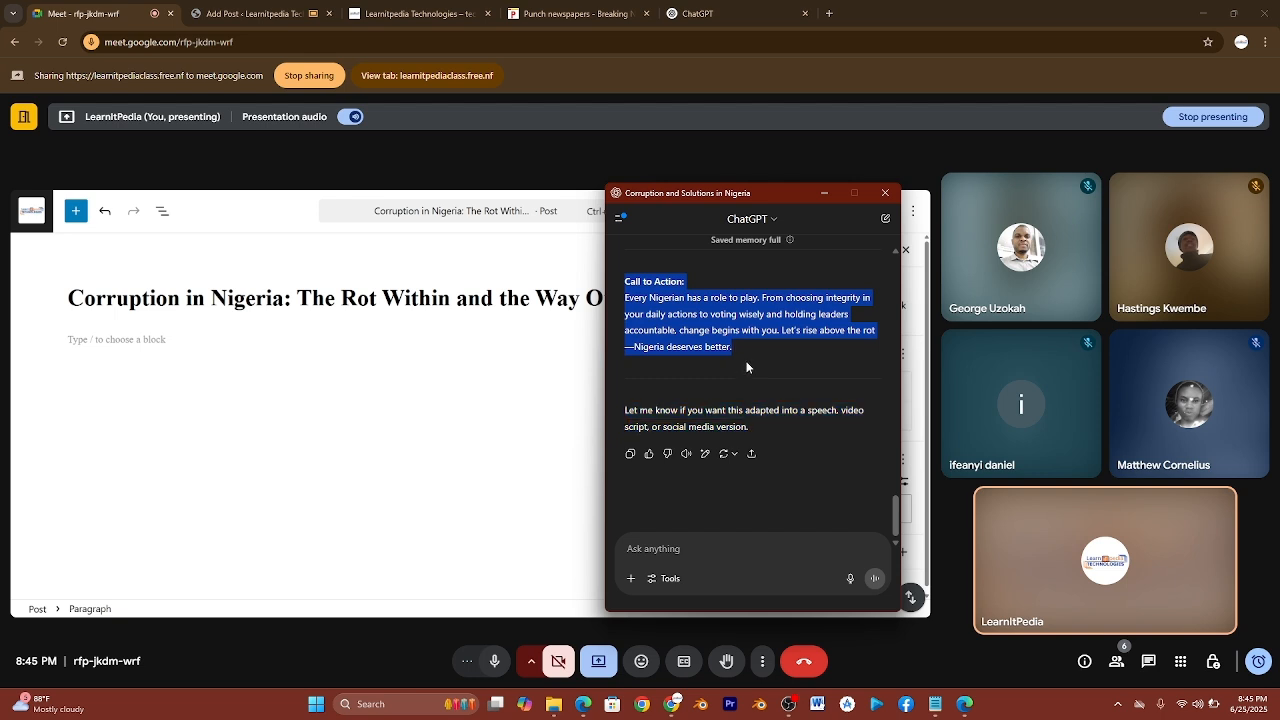
Return to the WordPress post and paste the copied article into its body.
click(116, 341)
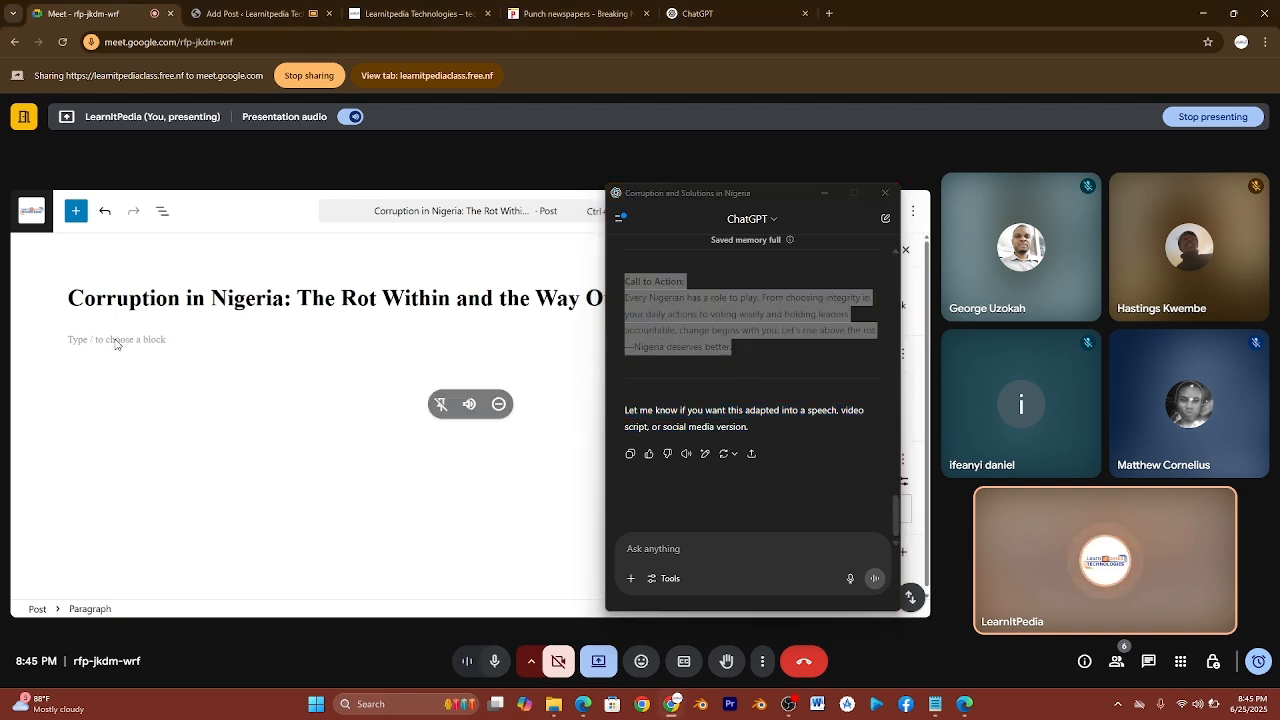
click(434, 6)
click(280, 6)
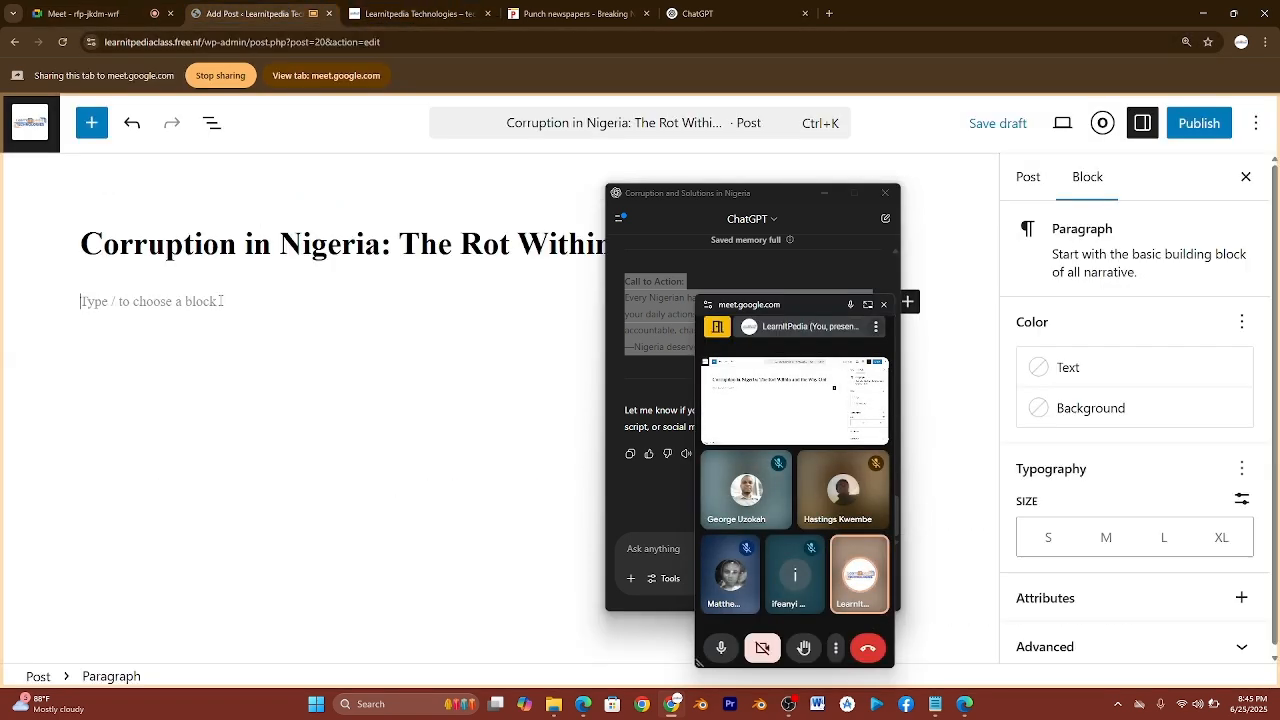
key(ctrl+v)
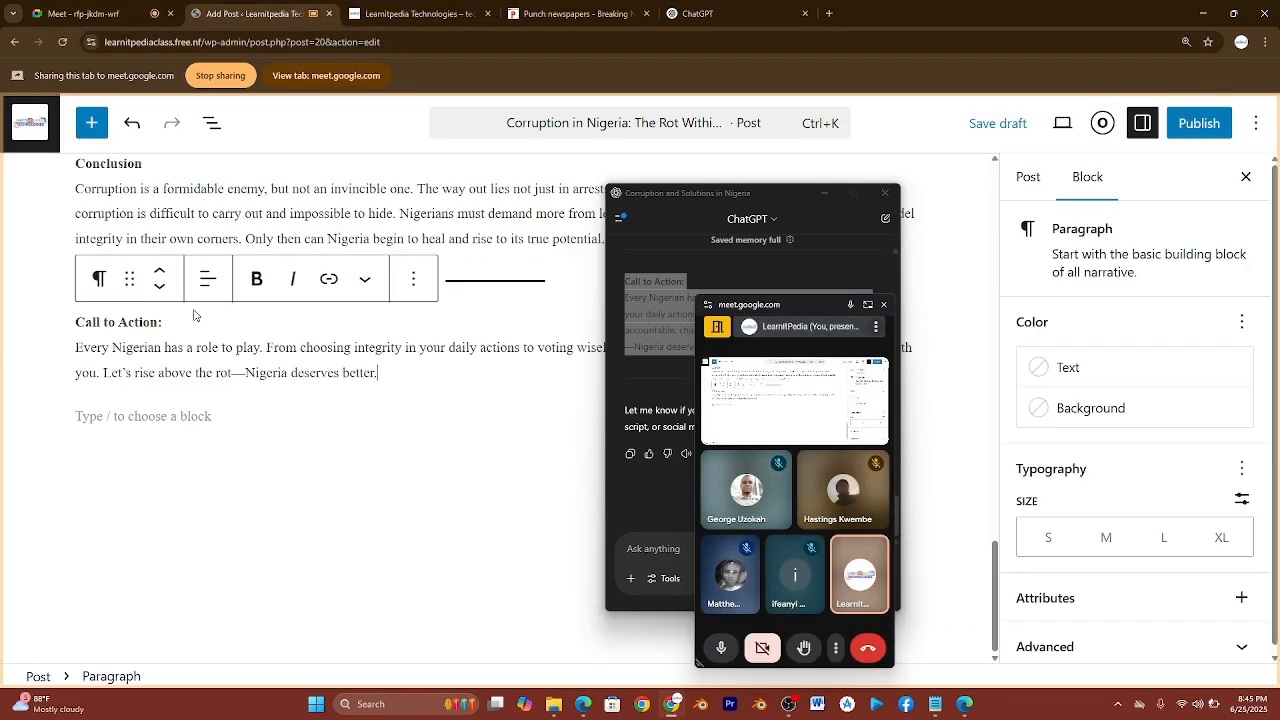
Move the ChatGPT and Meet windows away from the article text so its opening sections can be read.
scroll(362, 477, up, 20)
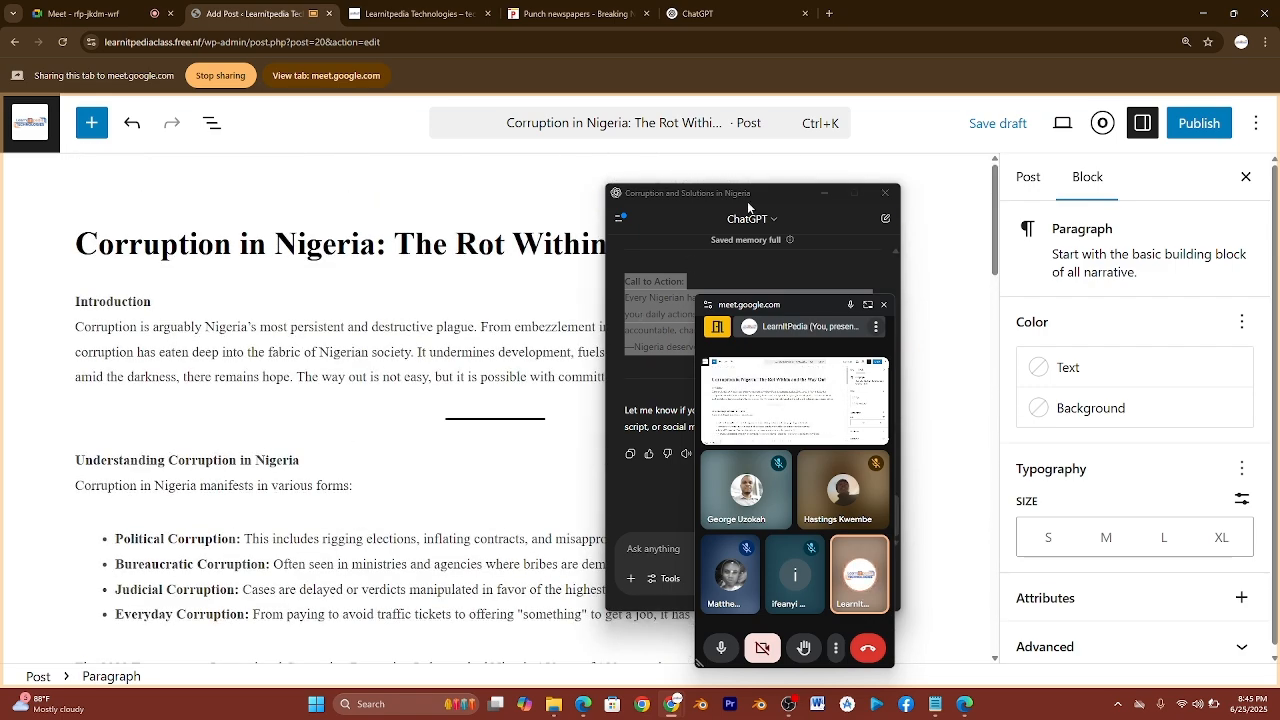
drag(707, 191, 986, 152)
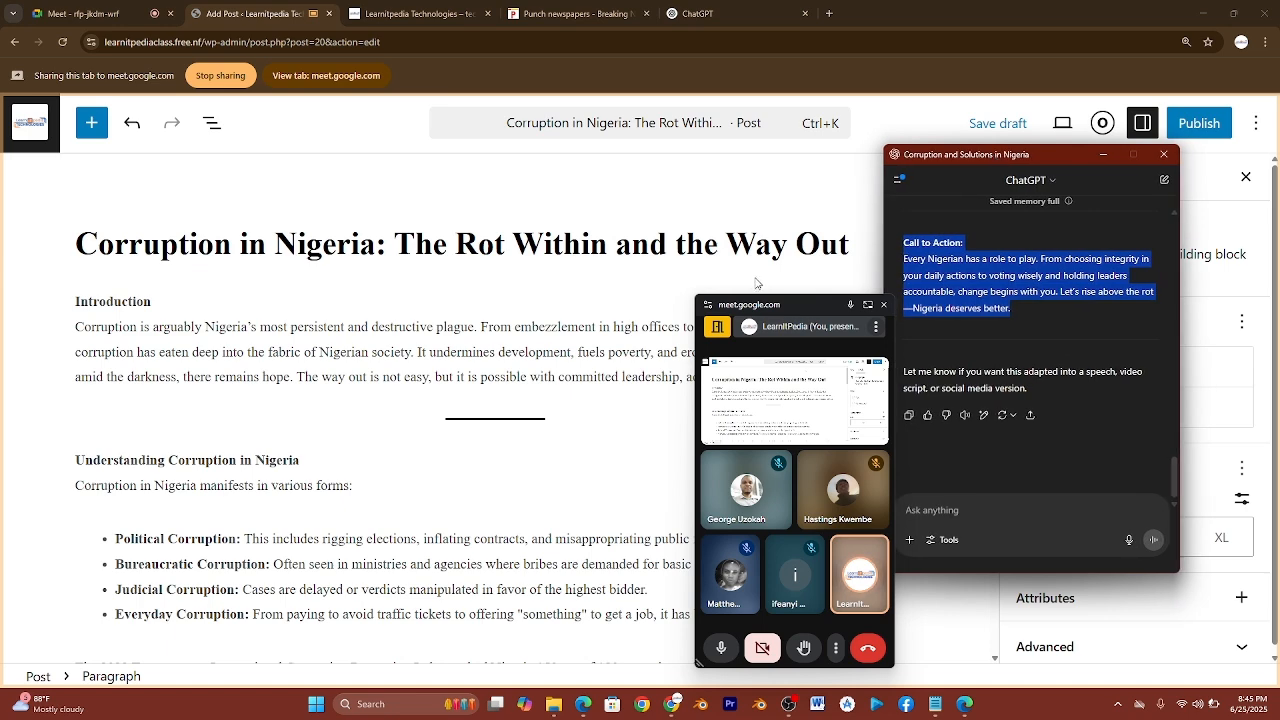
drag(745, 308, 1040, 271)
scroll(471, 416, down, 2)
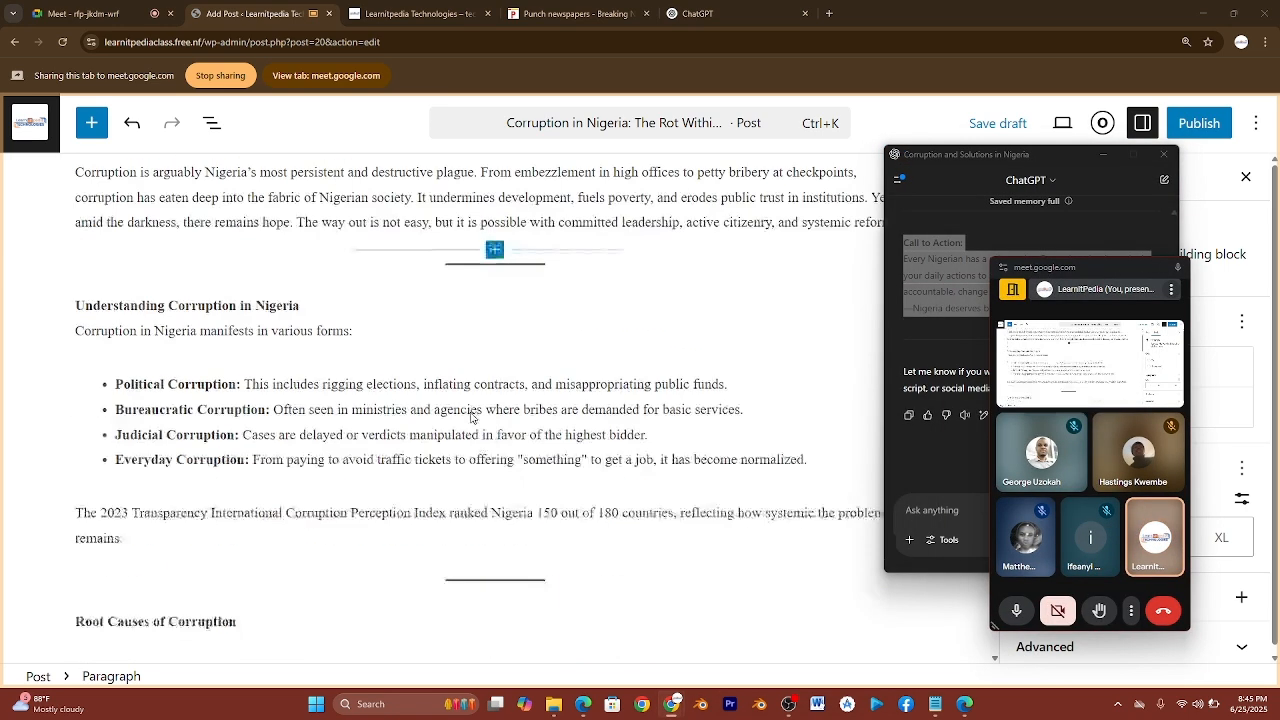
scroll(471, 416, up, 2)
Delete the separator between the introduction and the "Understanding Corruption in Nigeria" section.
click(494, 246)
drag(494, 246, 266, 242)
drag(360, 242, 459, 478)
click(459, 478)
click(515, 420)
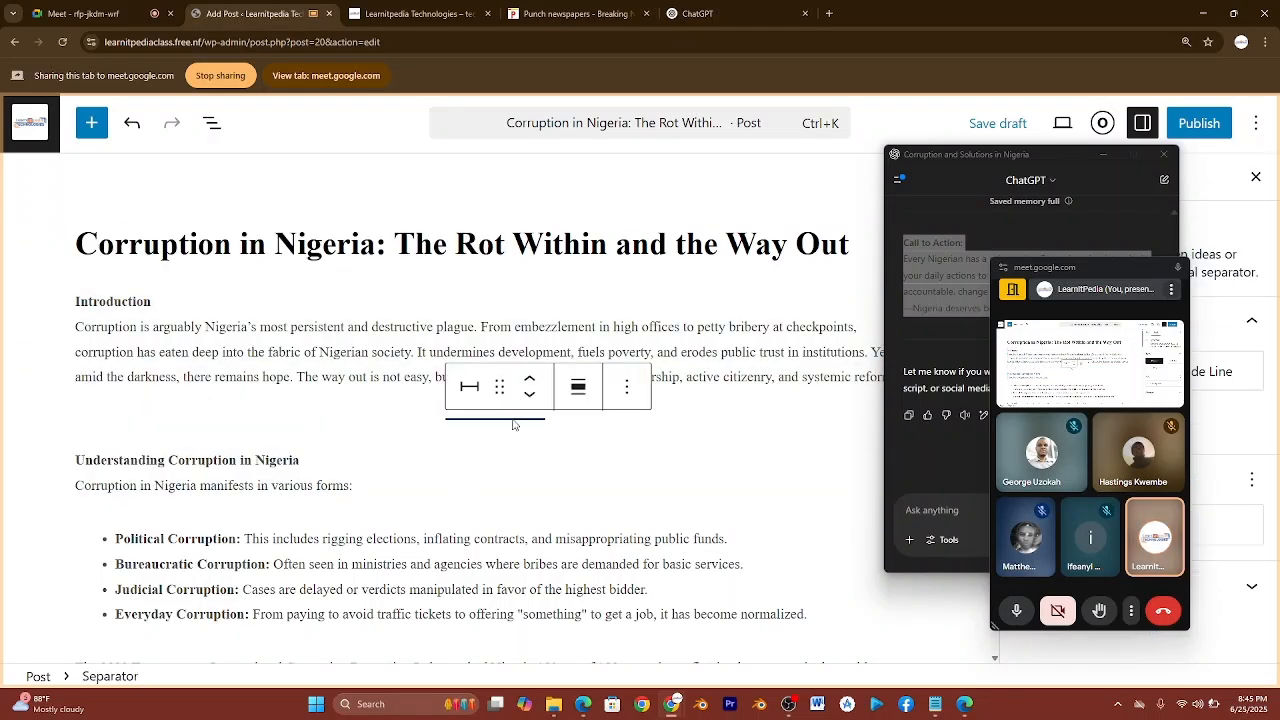
click(625, 393)
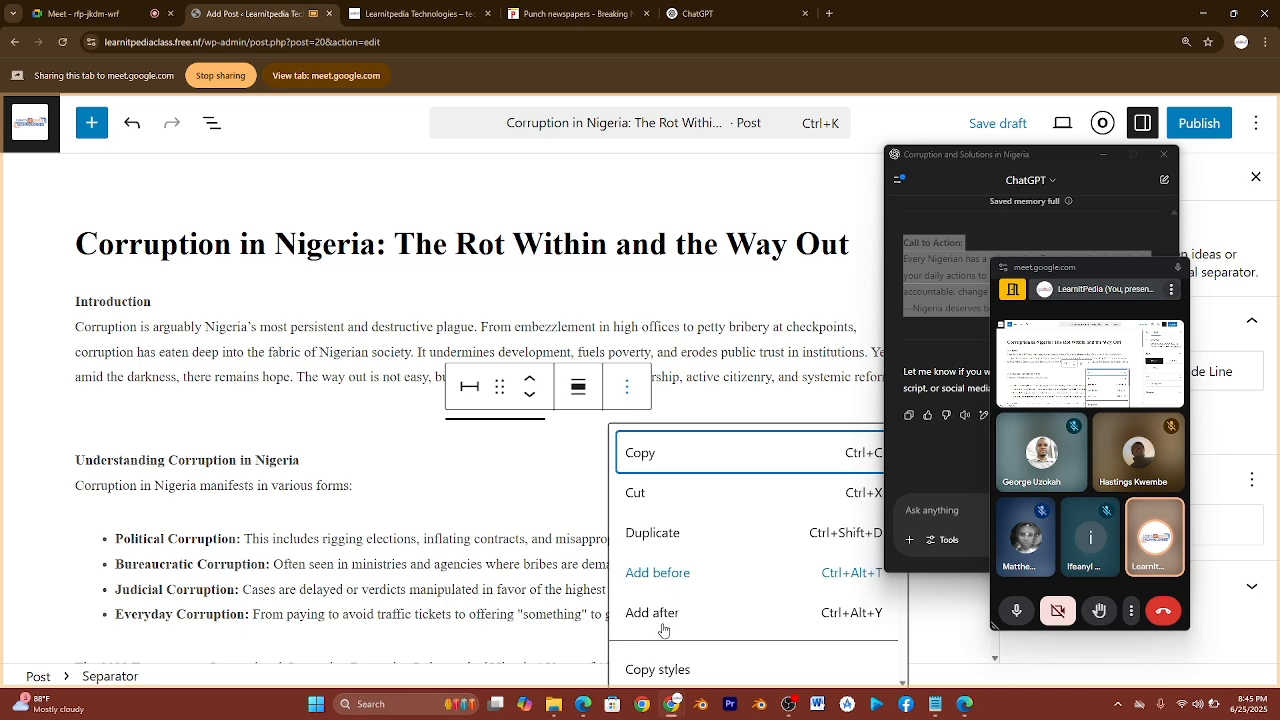
scroll(657, 663, down, 3)
click(645, 661)
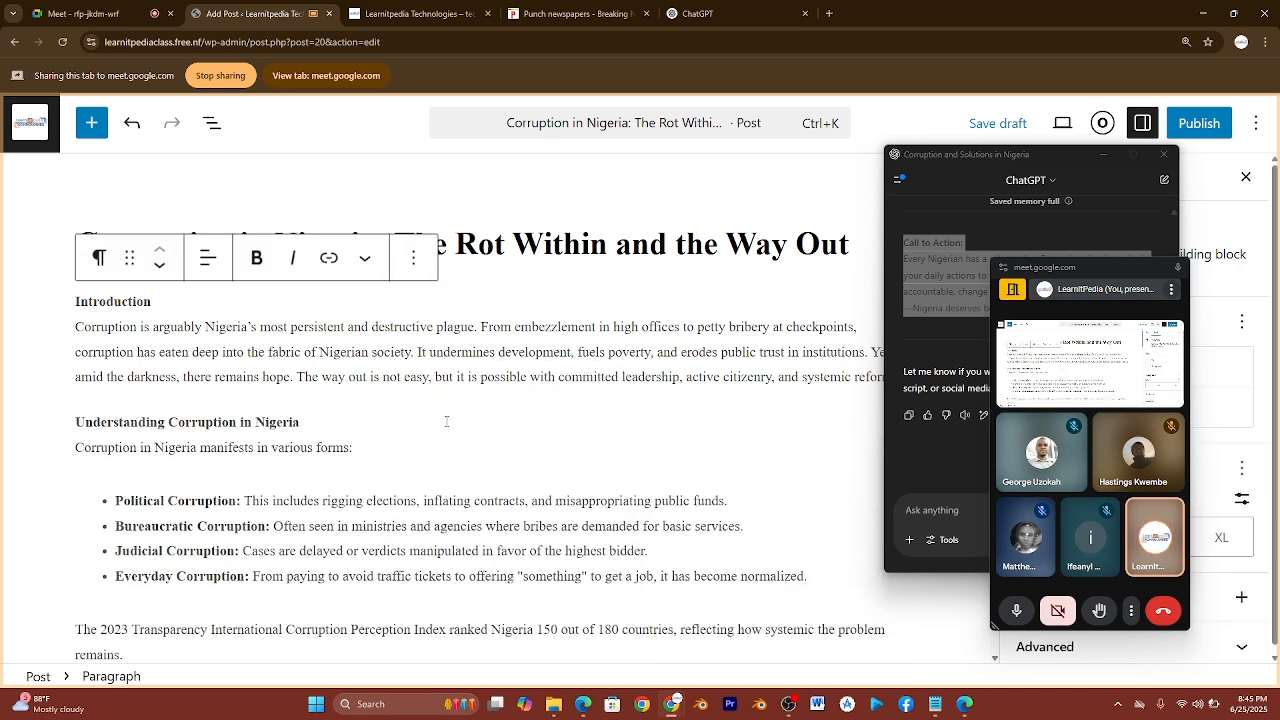
scroll(447, 421, down, 1)
scroll(447, 421, down, 3)
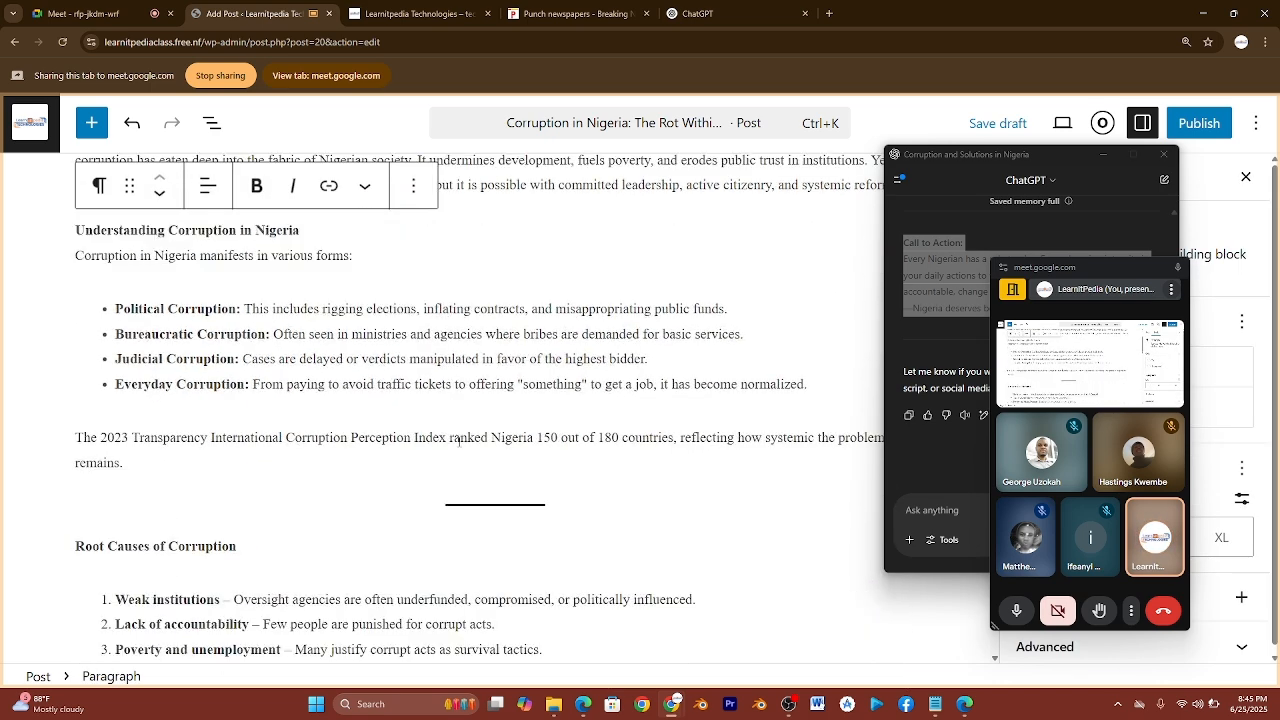
Delete the separator between the Transparency International paragraph and the "Root Causes of Corruption" section.
click(488, 505)
click(627, 478)
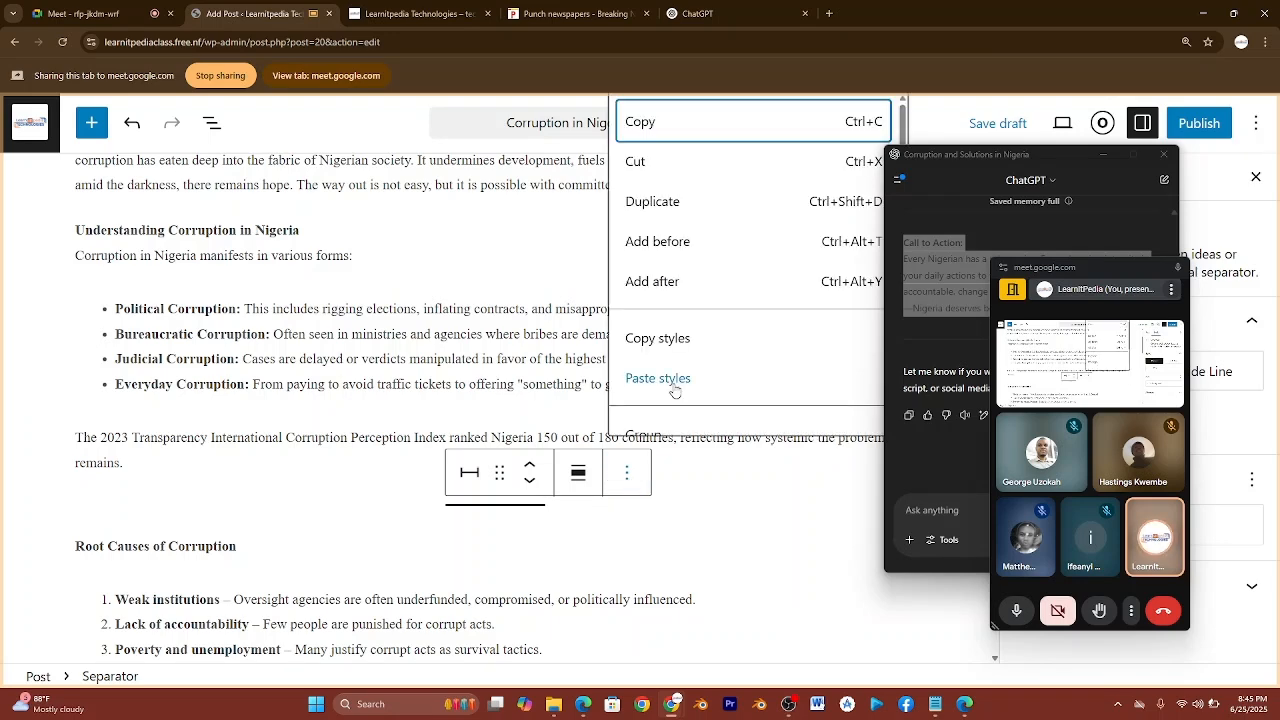
scroll(670, 390, down, 3)
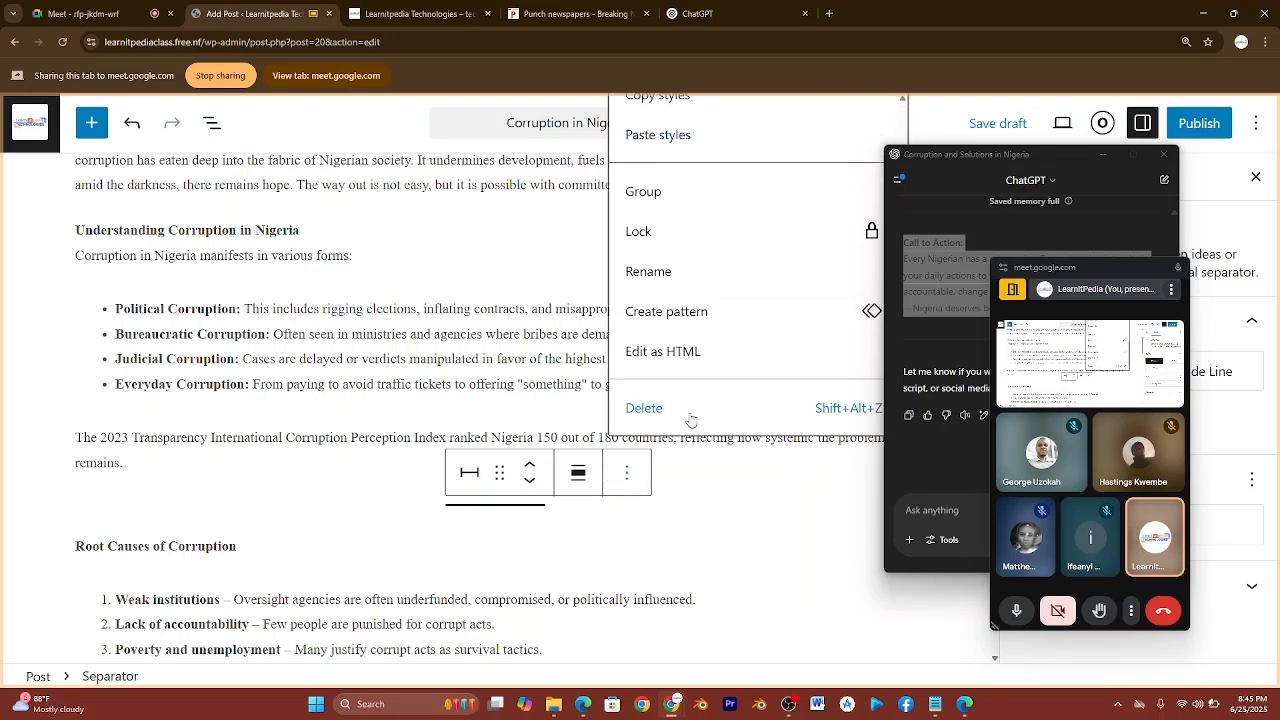
click(690, 418)
scroll(410, 437, up, 3)
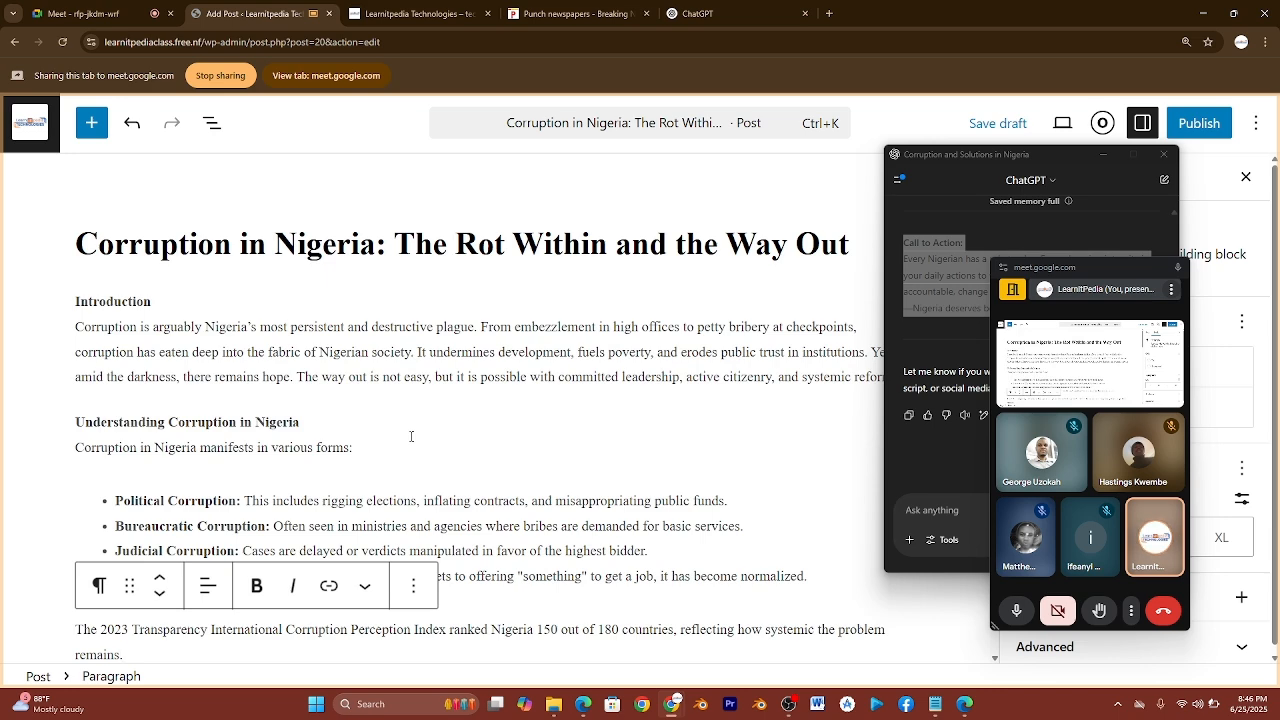
Minimize the ChatGPT window and move the floating Meet window clear of the article text.
click(1104, 156)
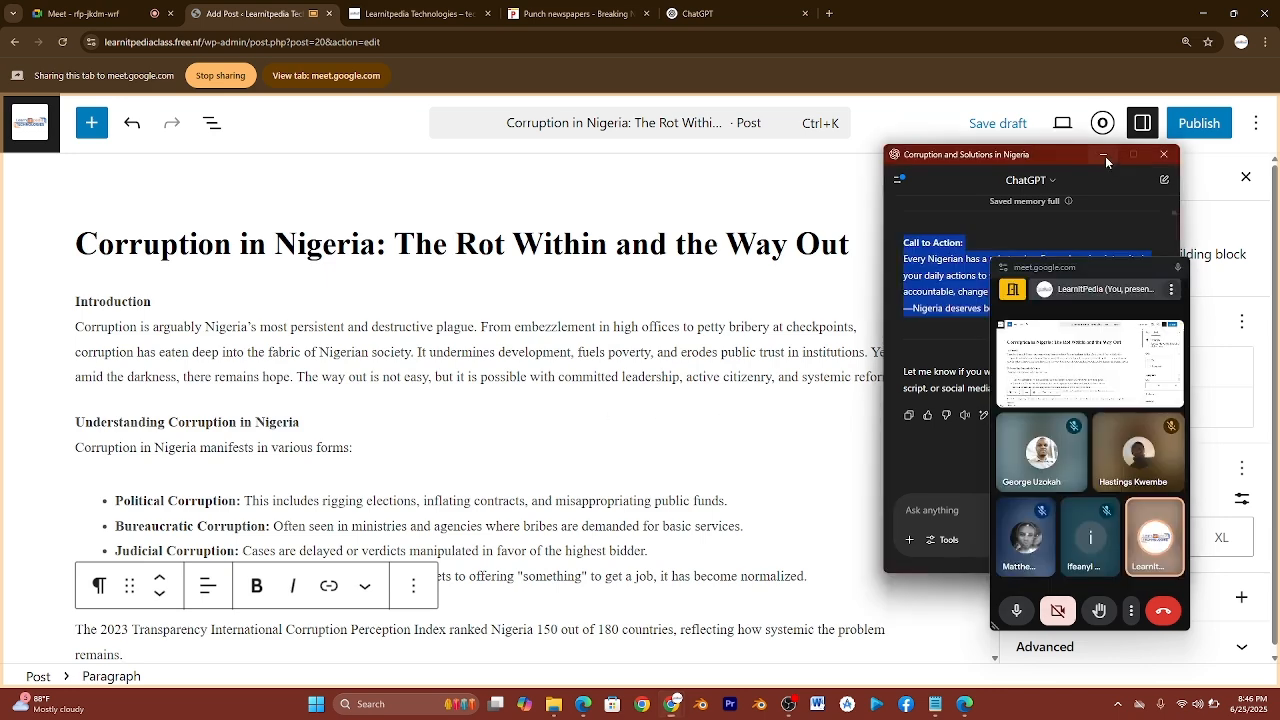
drag(1089, 270, 889, 160)
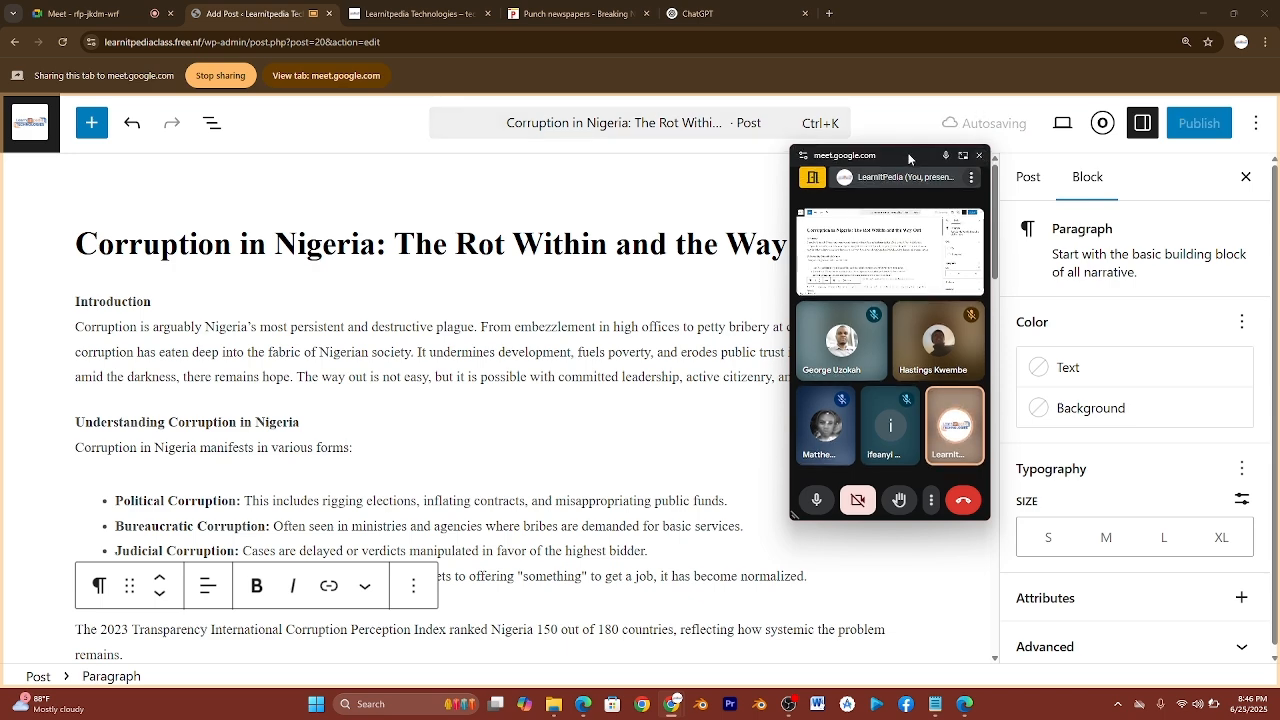
drag(908, 153, 1093, 170)
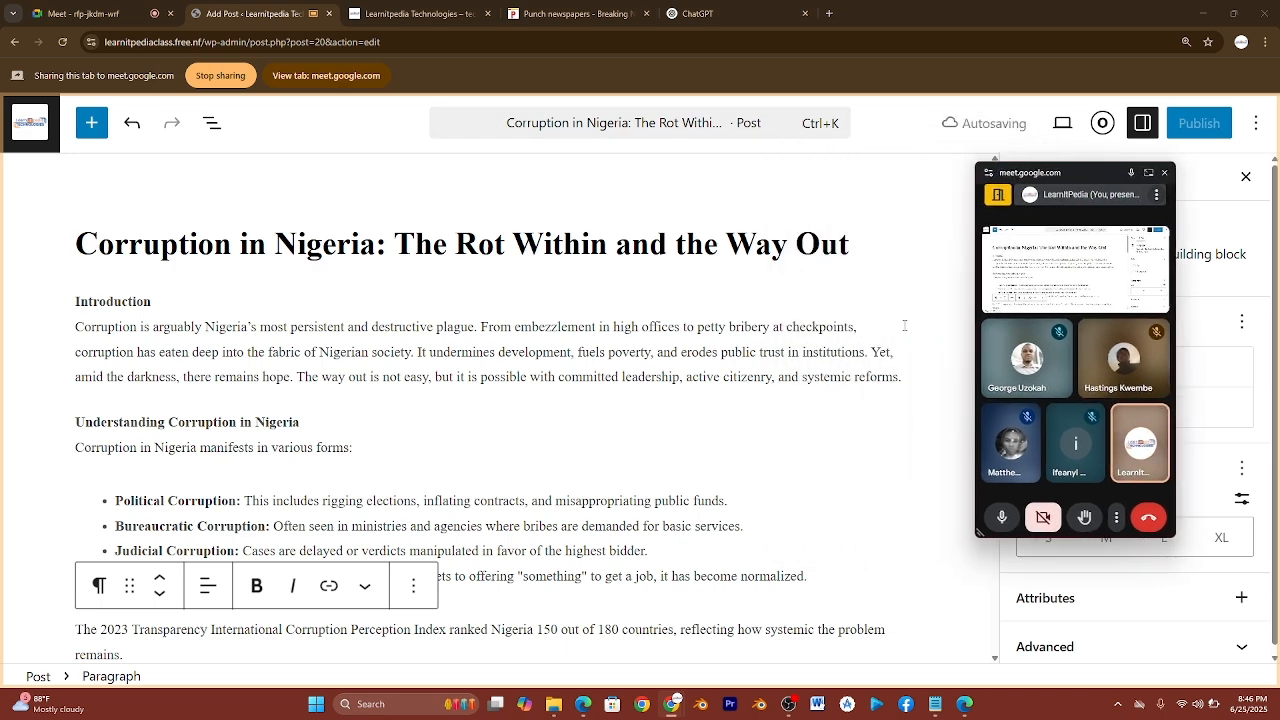
Add an empty block after the Introduction paragraph, checking the shared view in the Meet call.
click(909, 379)
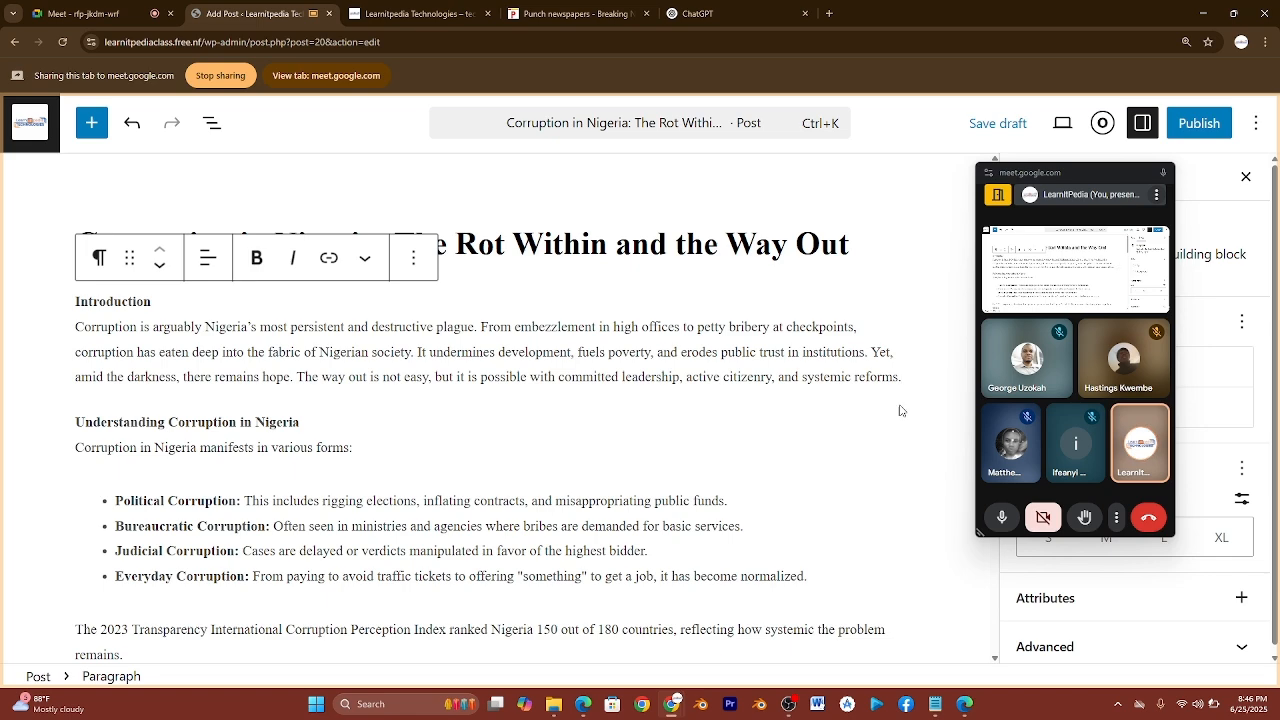
click(80, 13)
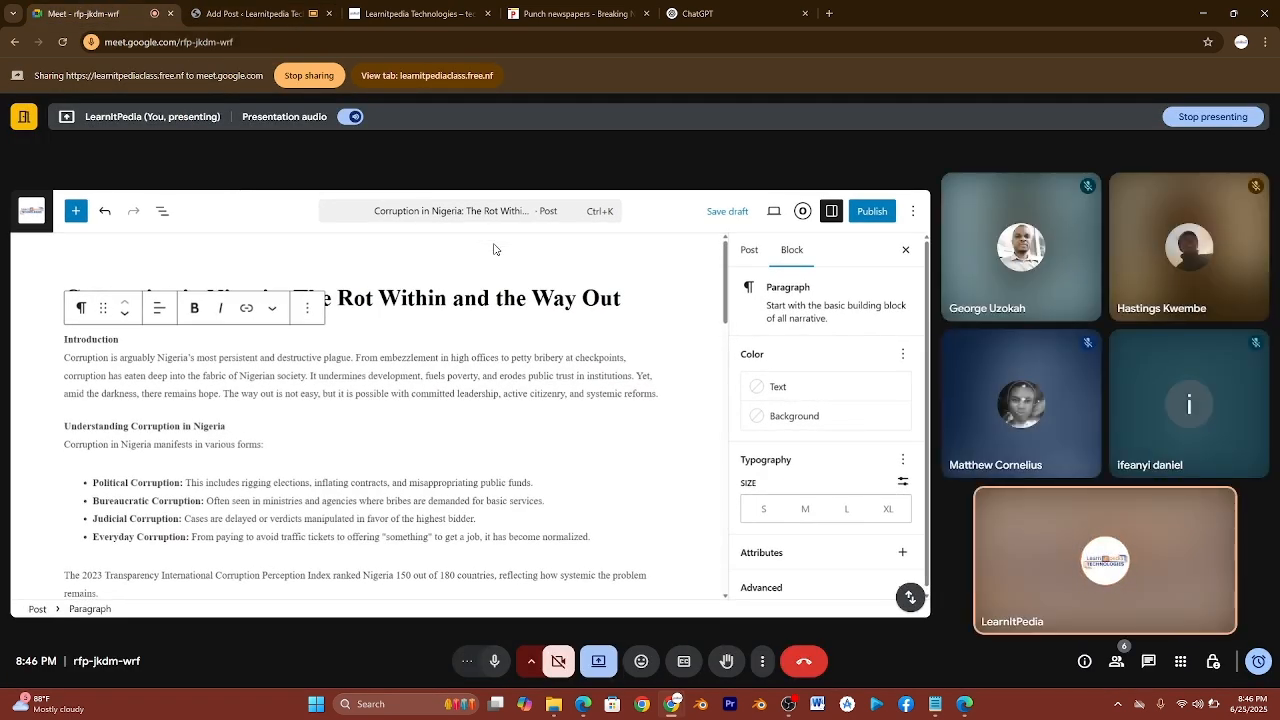
click(255, 13)
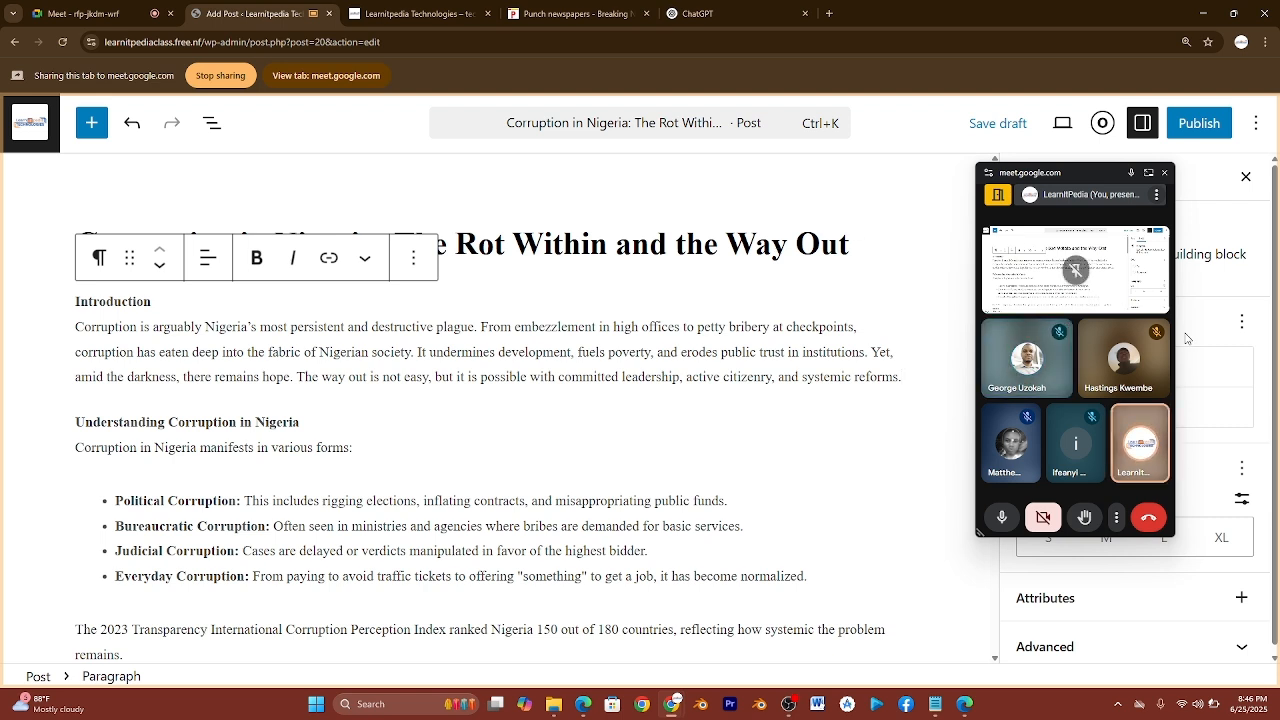
key(Return)
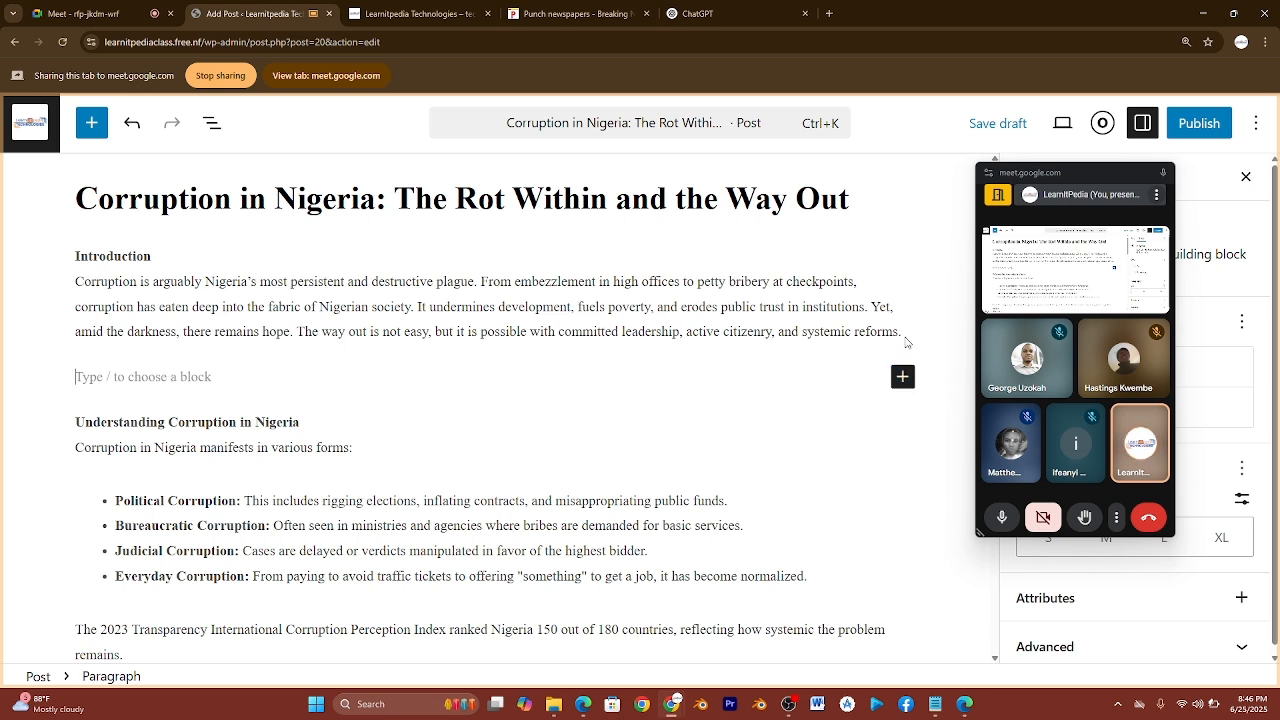
click(78, 10)
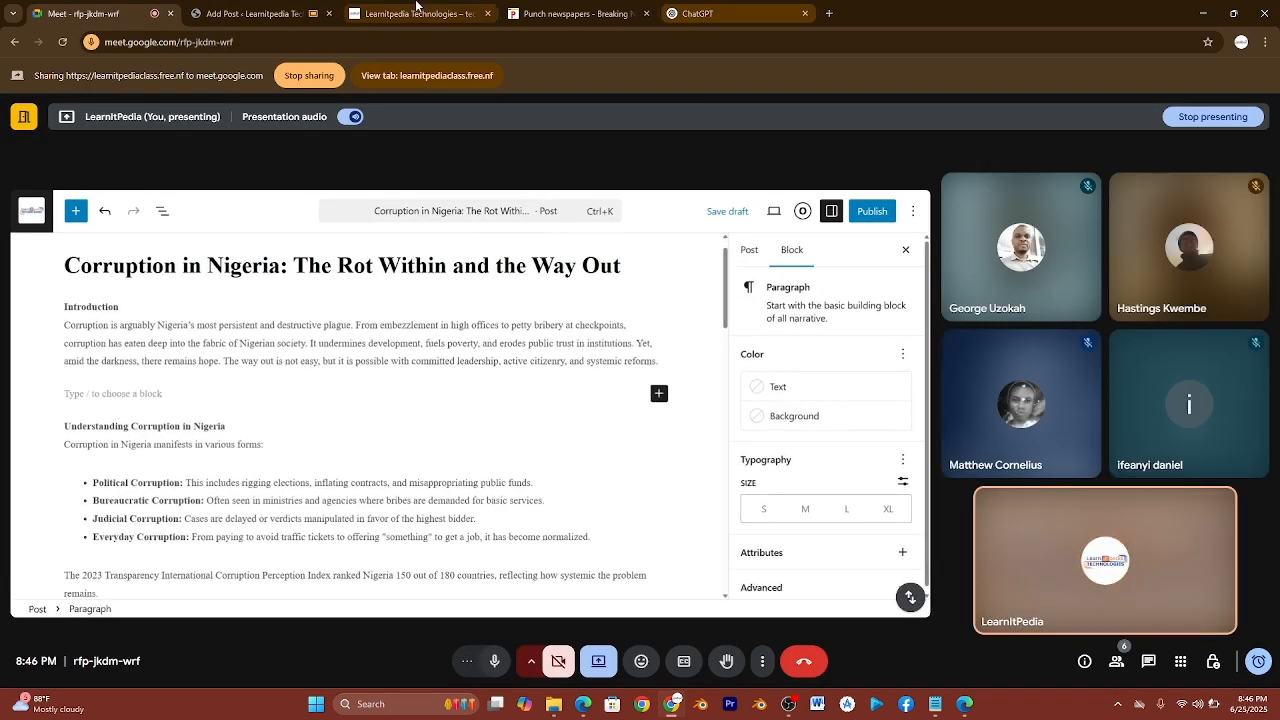
click(245, 13)
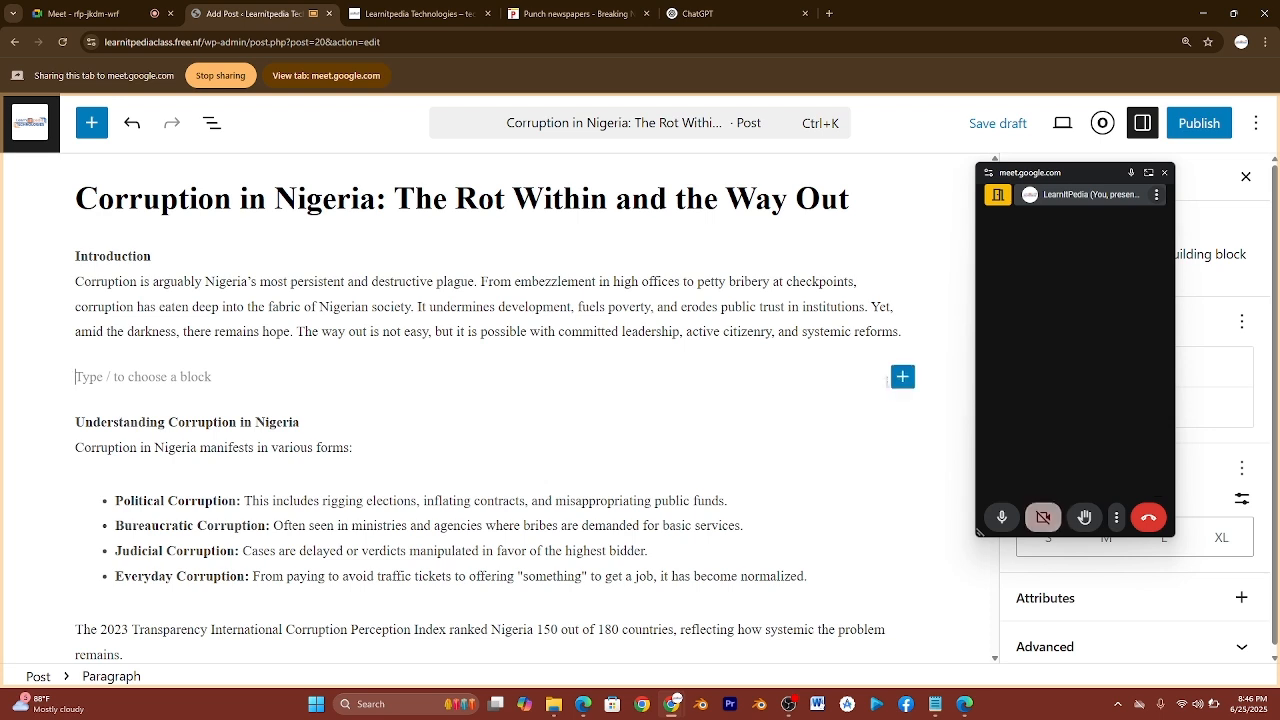
Find the Image block and insert it in the empty space below the Introduction paragraph.
click(902, 378)
click(952, 432)
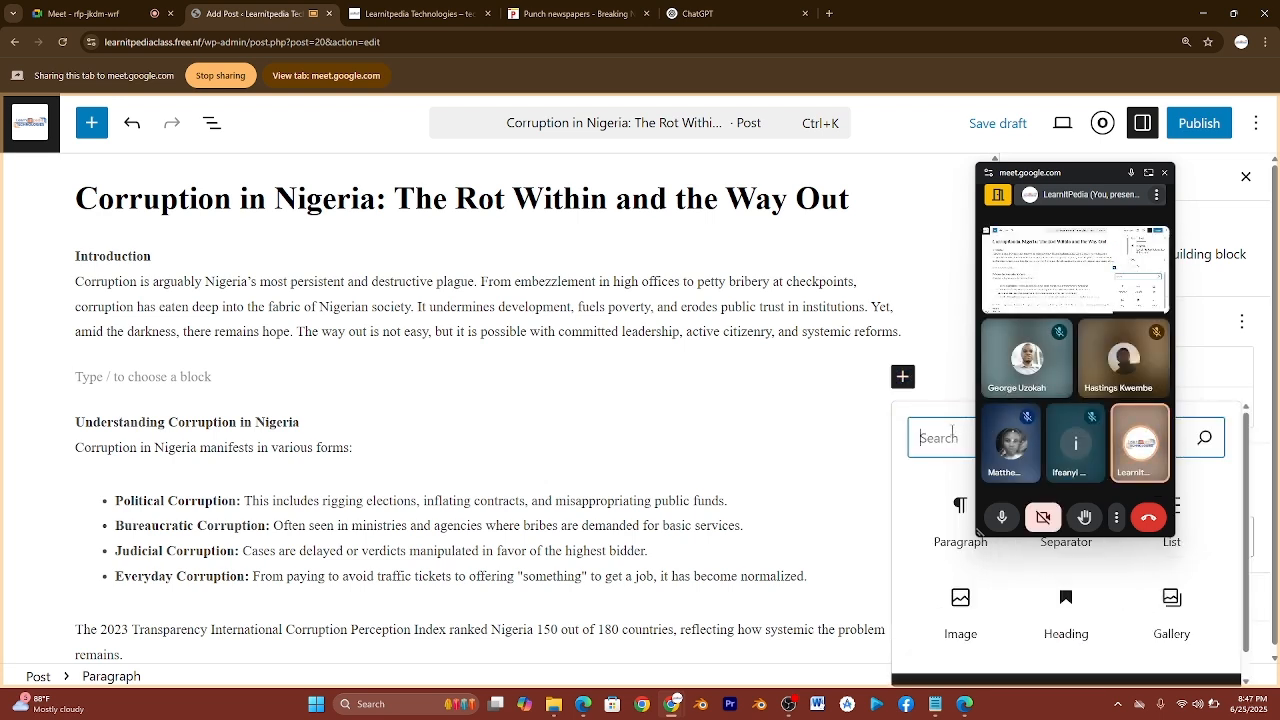
text(imGE)
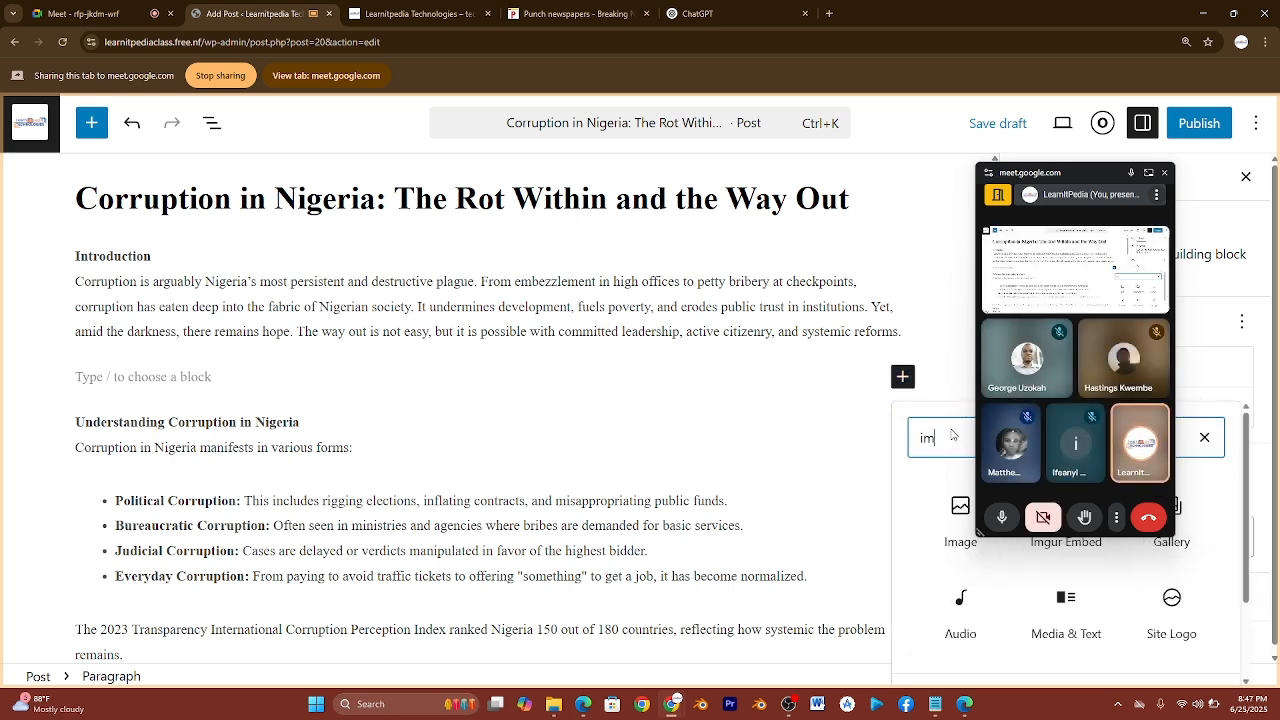
key(BackSpace)
key(BackSpace)
text(AGE)
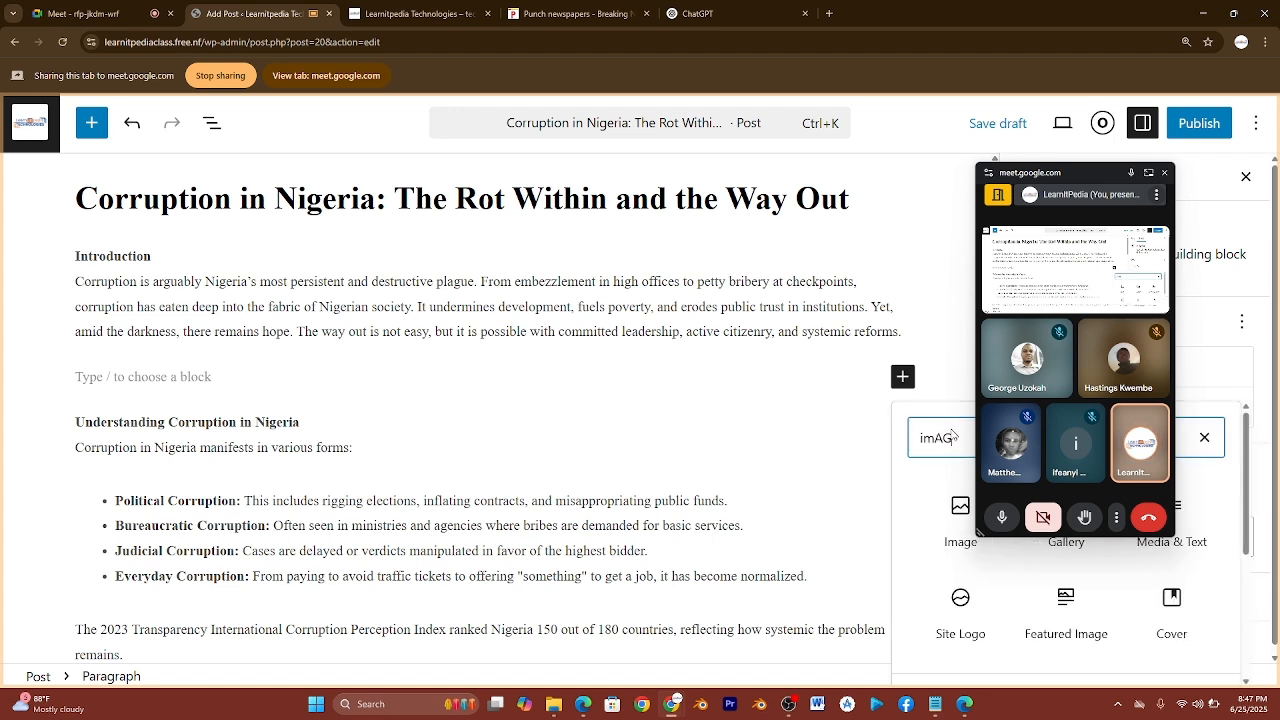
click(951, 535)
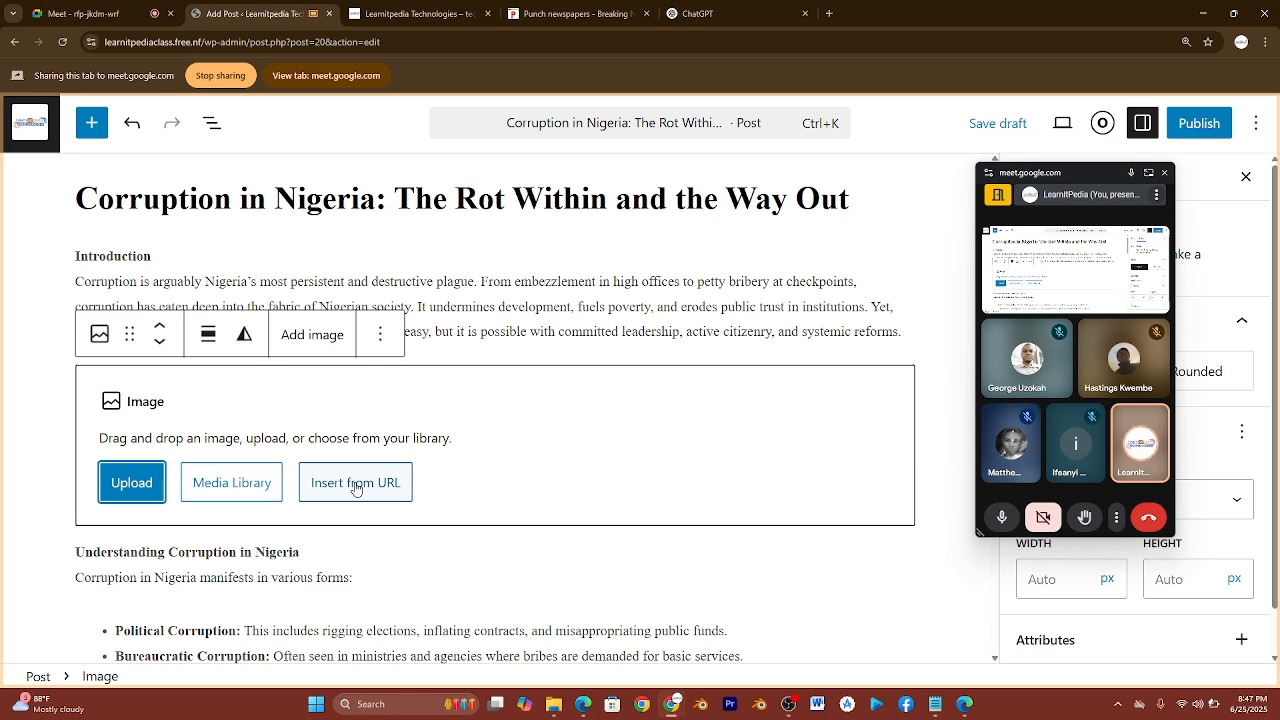
Upload the handshake picture from Downloads into the Image block and check its placement in the article.
click(146, 478)
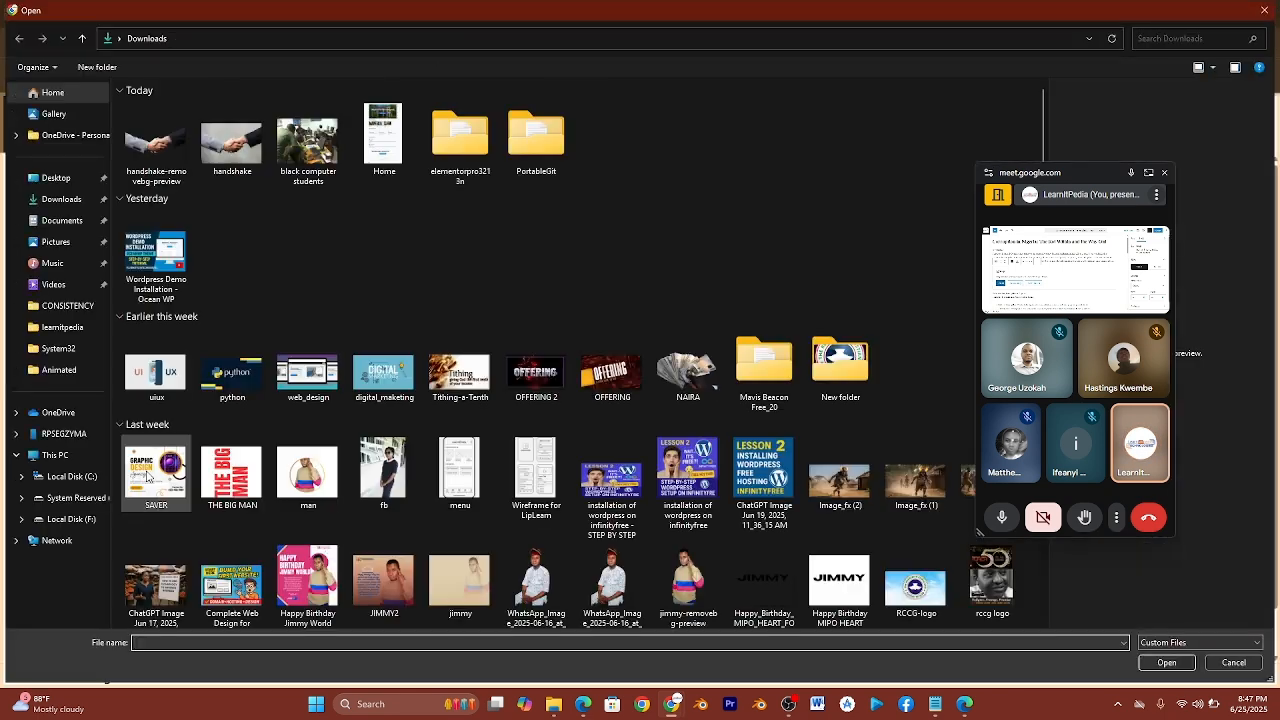
double_click(232, 140)
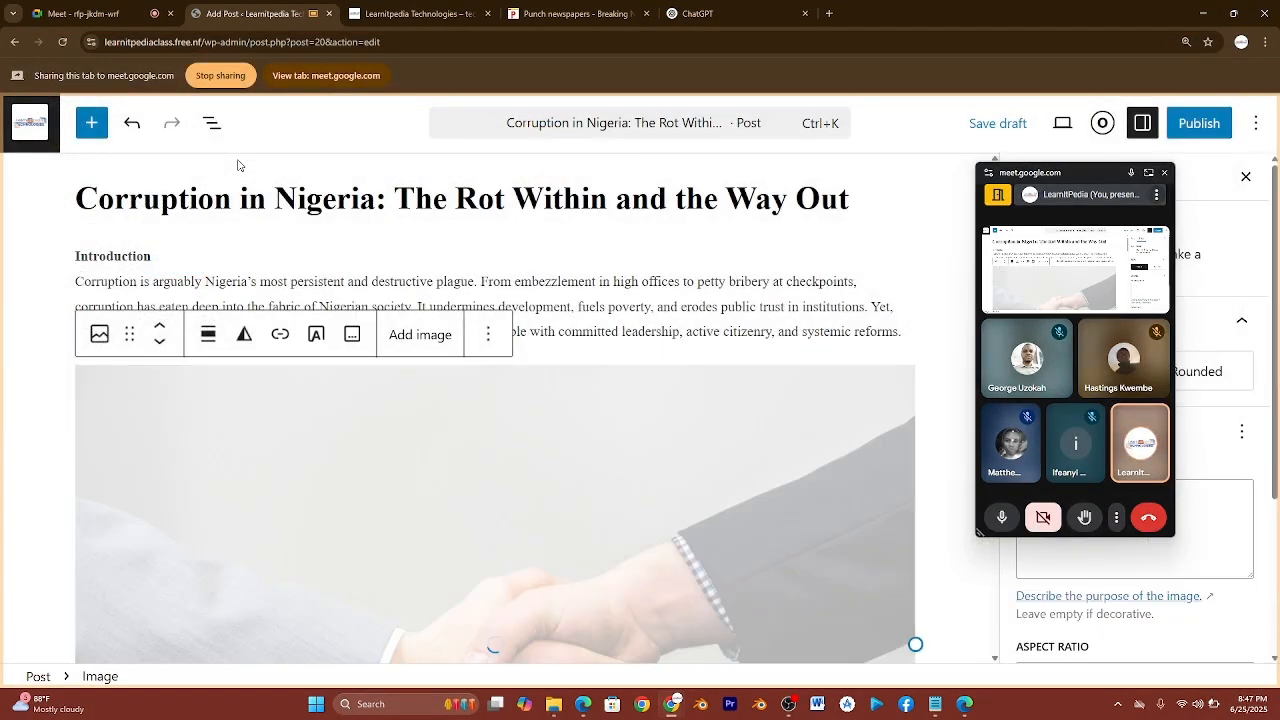
scroll(341, 340, down, 3)
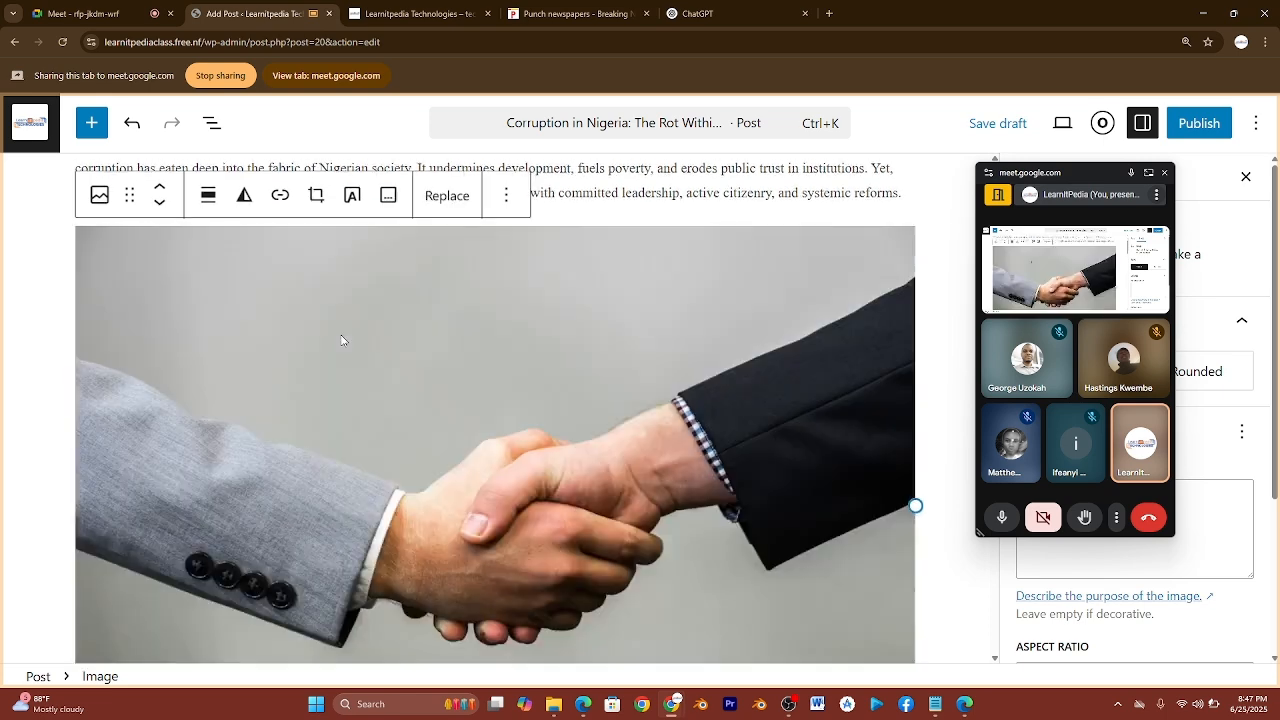
scroll(341, 340, down, 4)
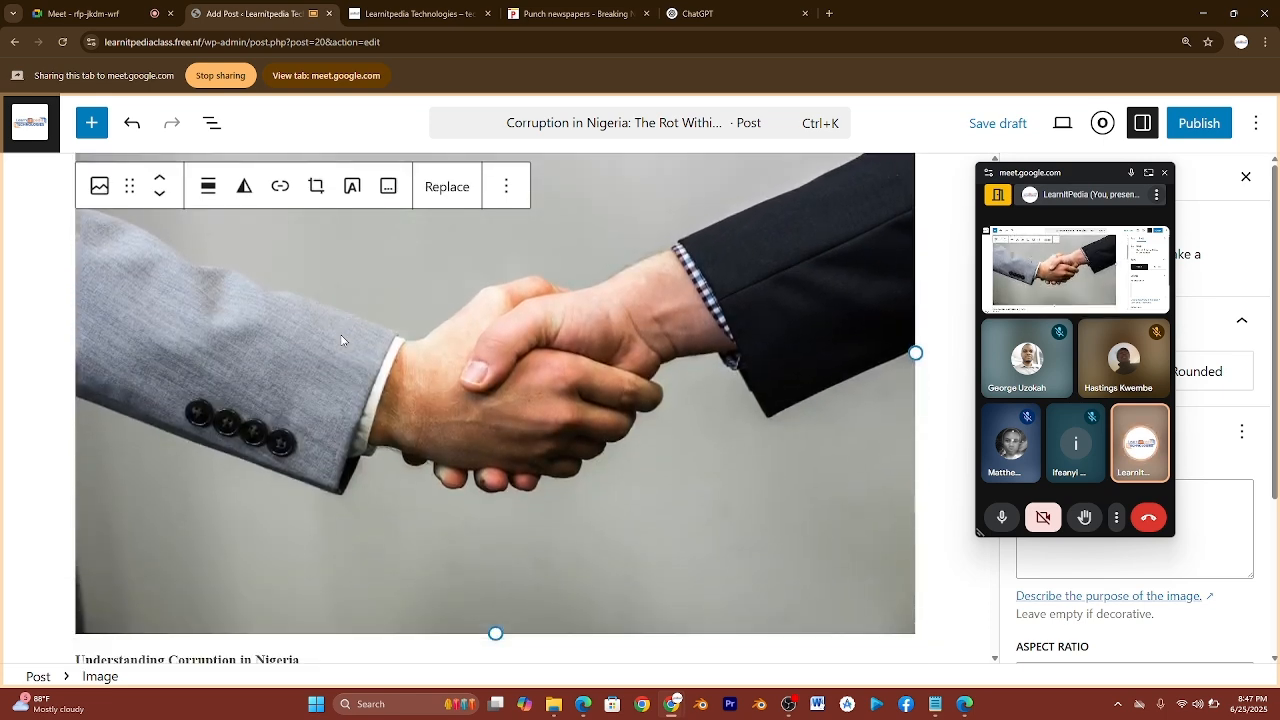
scroll(340, 334, down, 4)
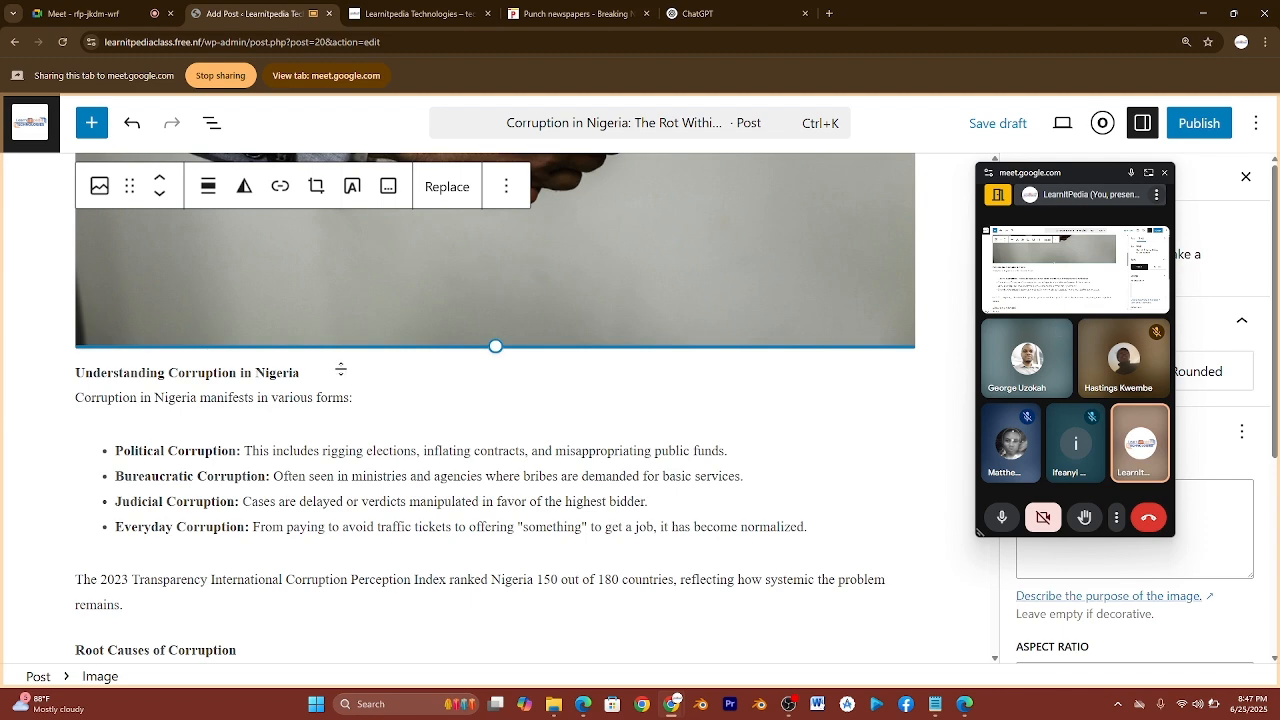
scroll(341, 366, up, 3)
scroll(346, 488, up, 3)
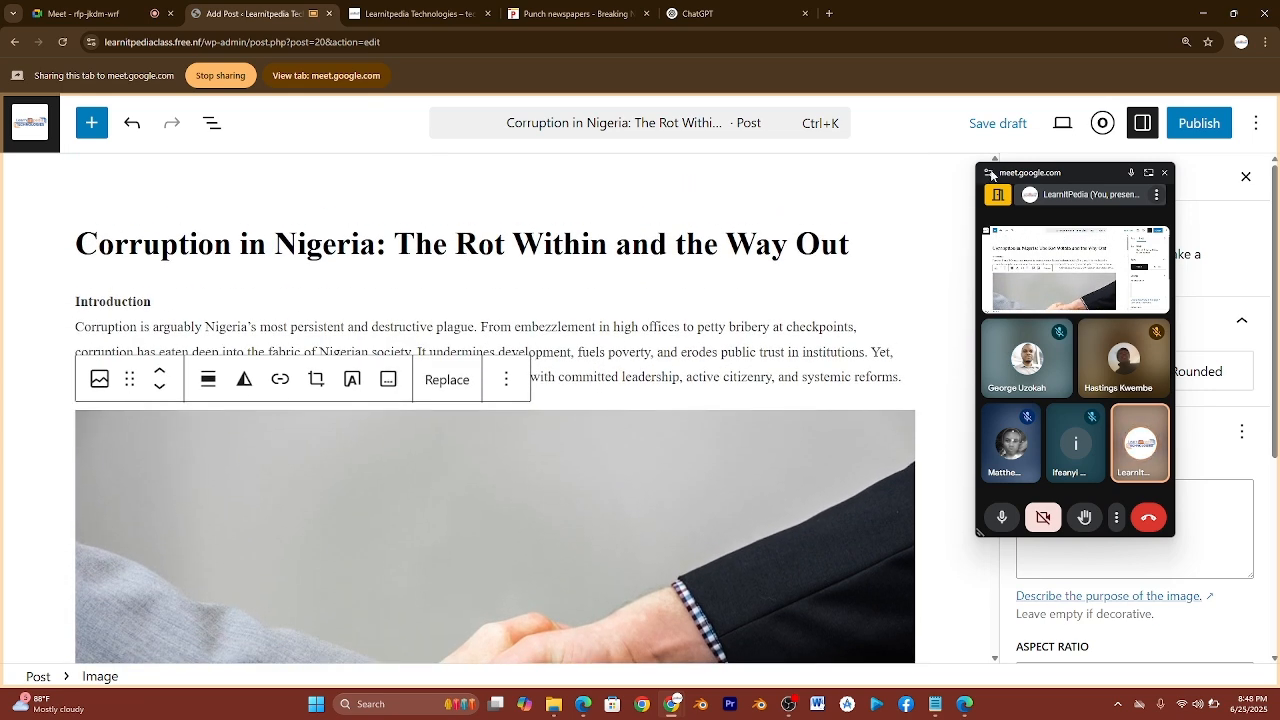
Share the Punch newspapers tab in the Meet call and show the lead story's picture and headline, keeping the Meet window out of the way.
drag(1004, 177, 602, 171)
click(575, 13)
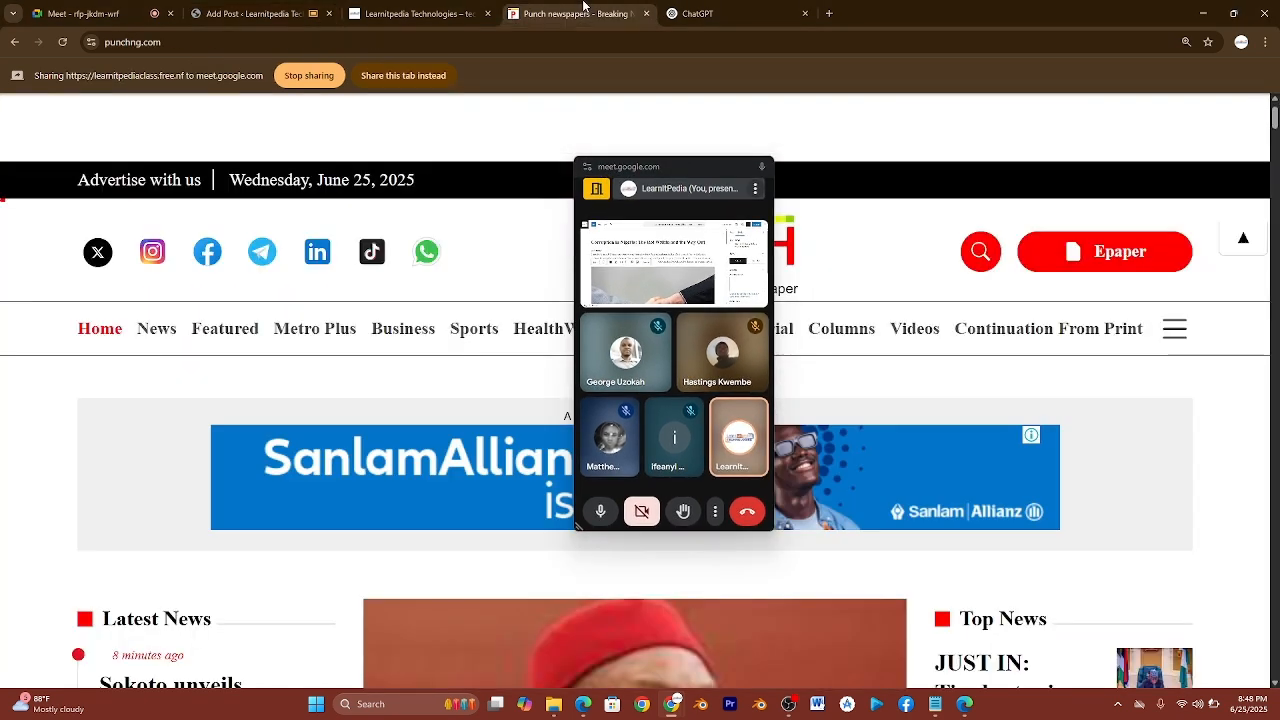
click(410, 76)
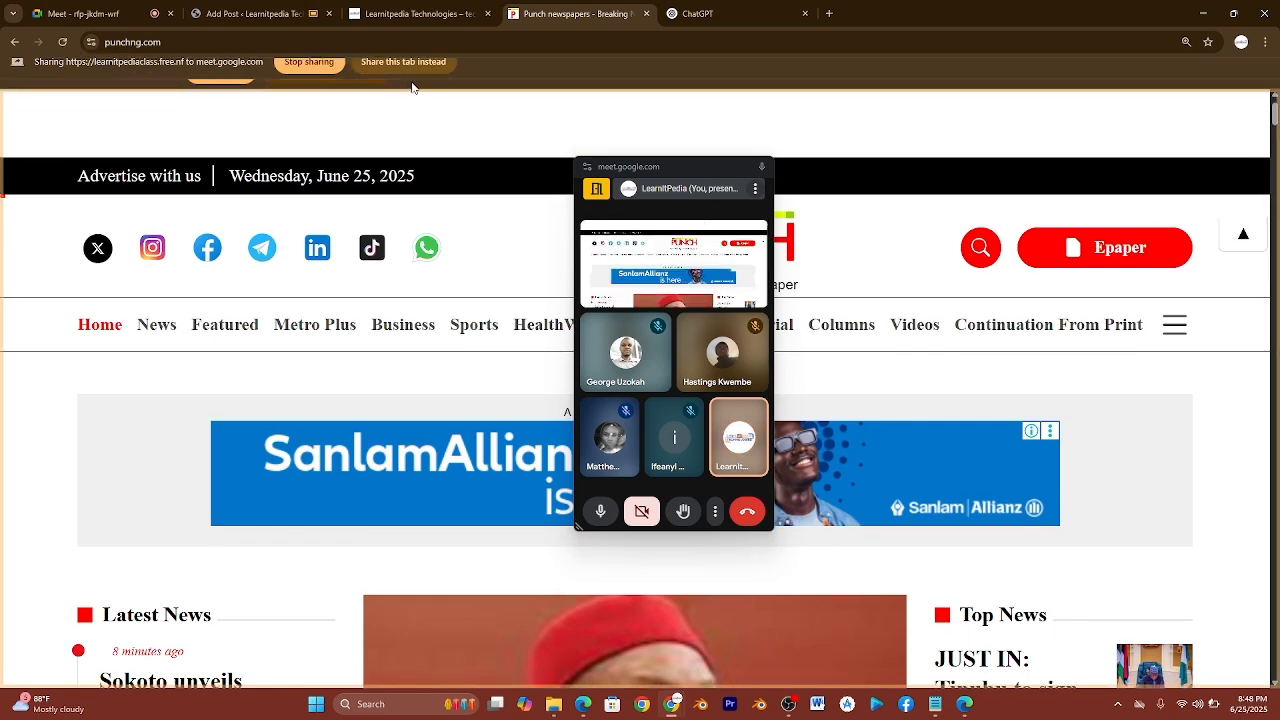
drag(698, 162, 408, 105)
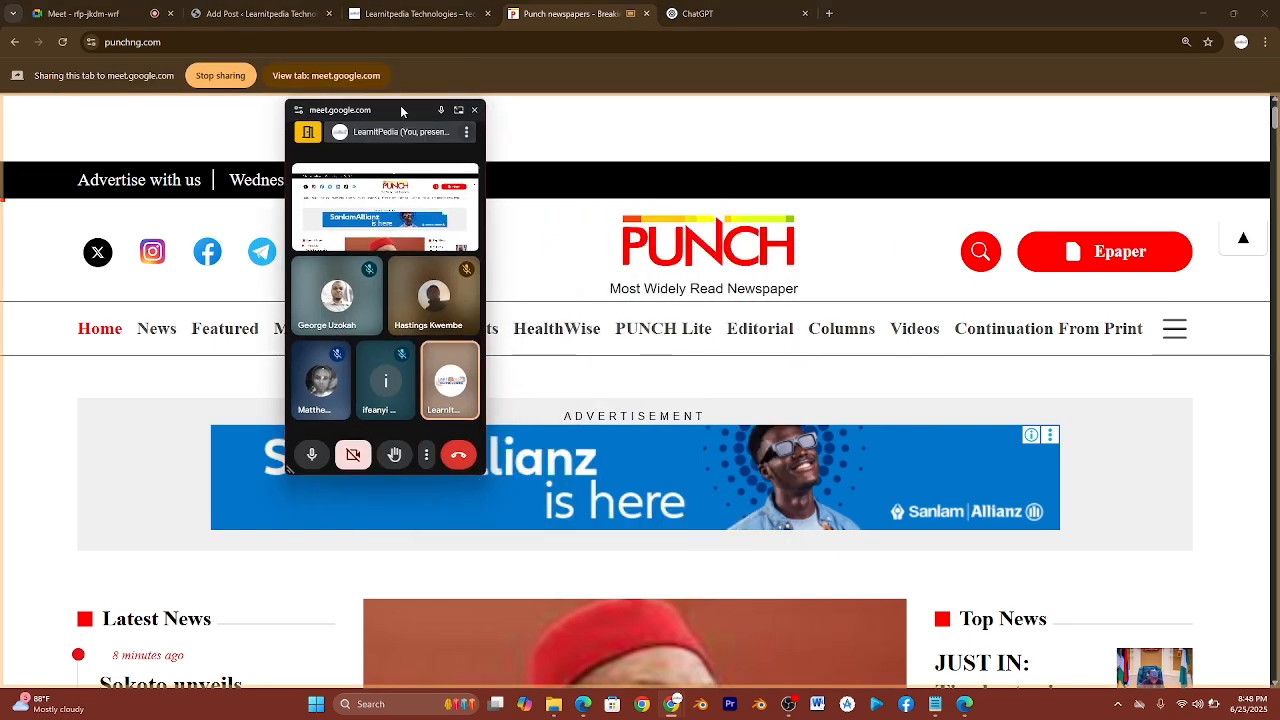
scroll(709, 402, down, 5)
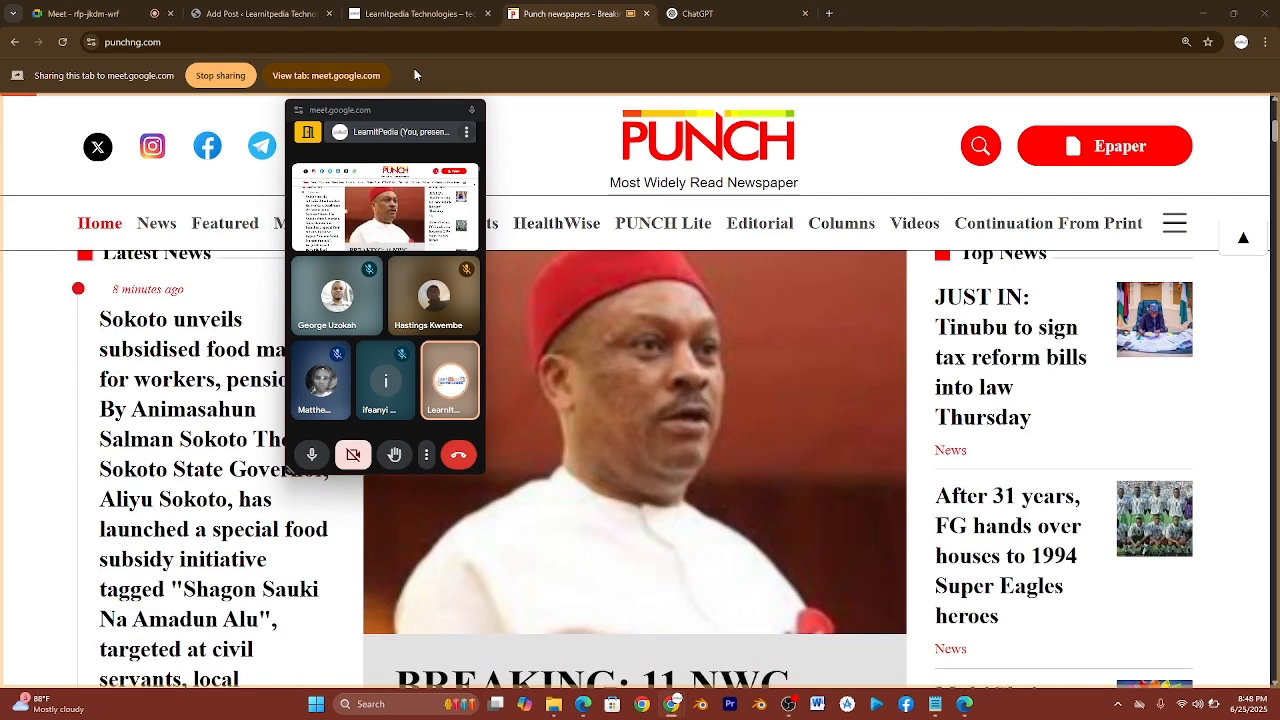
drag(398, 111, 156, 175)
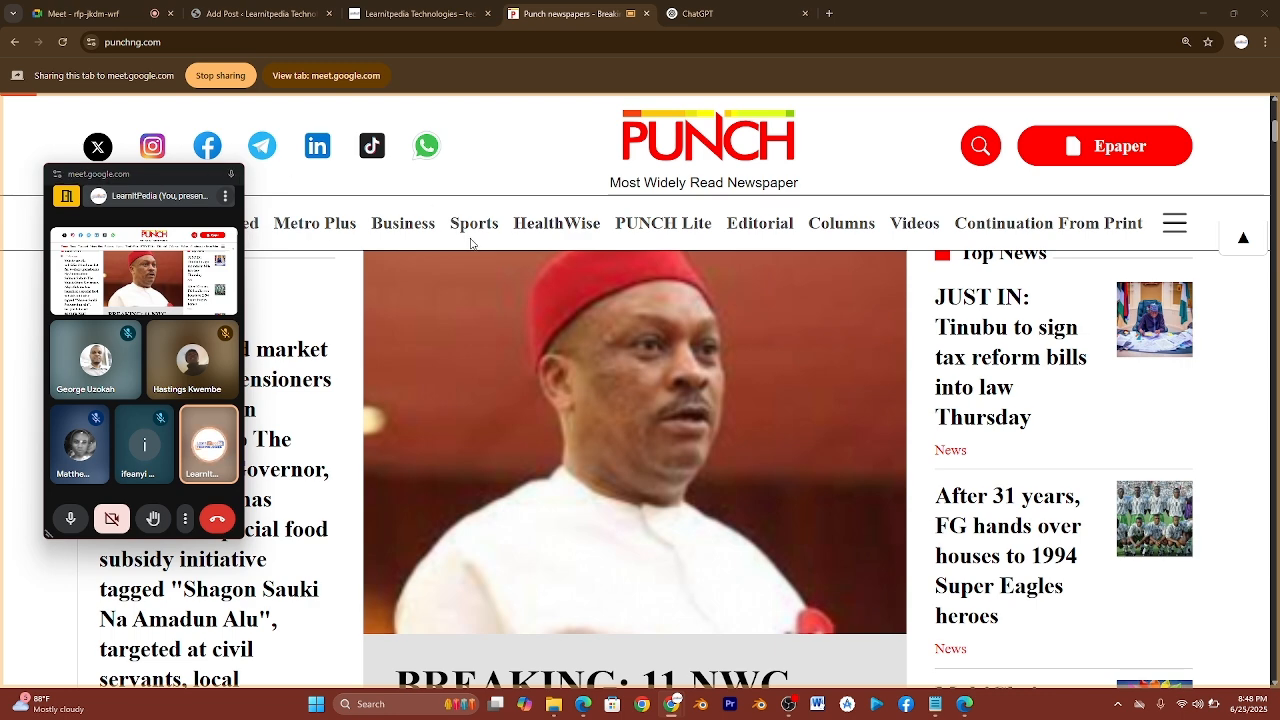
scroll(560, 380, down, 2)
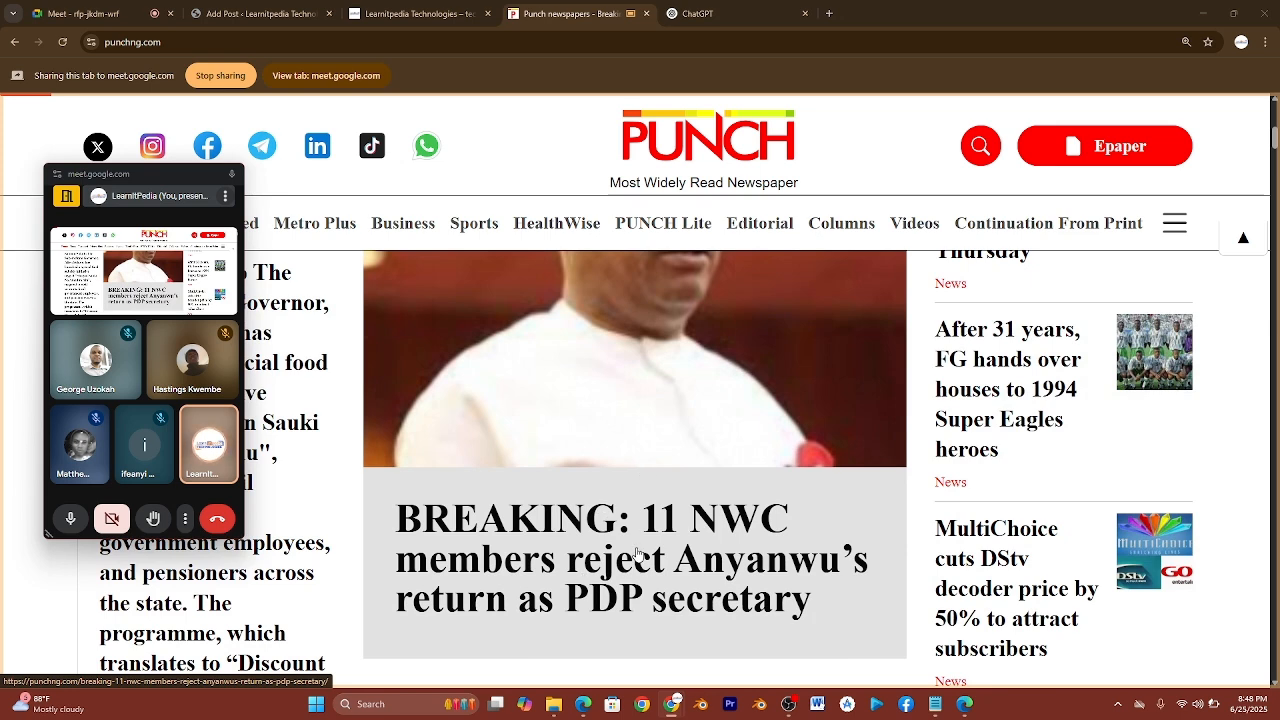
scroll(638, 554, up, 2)
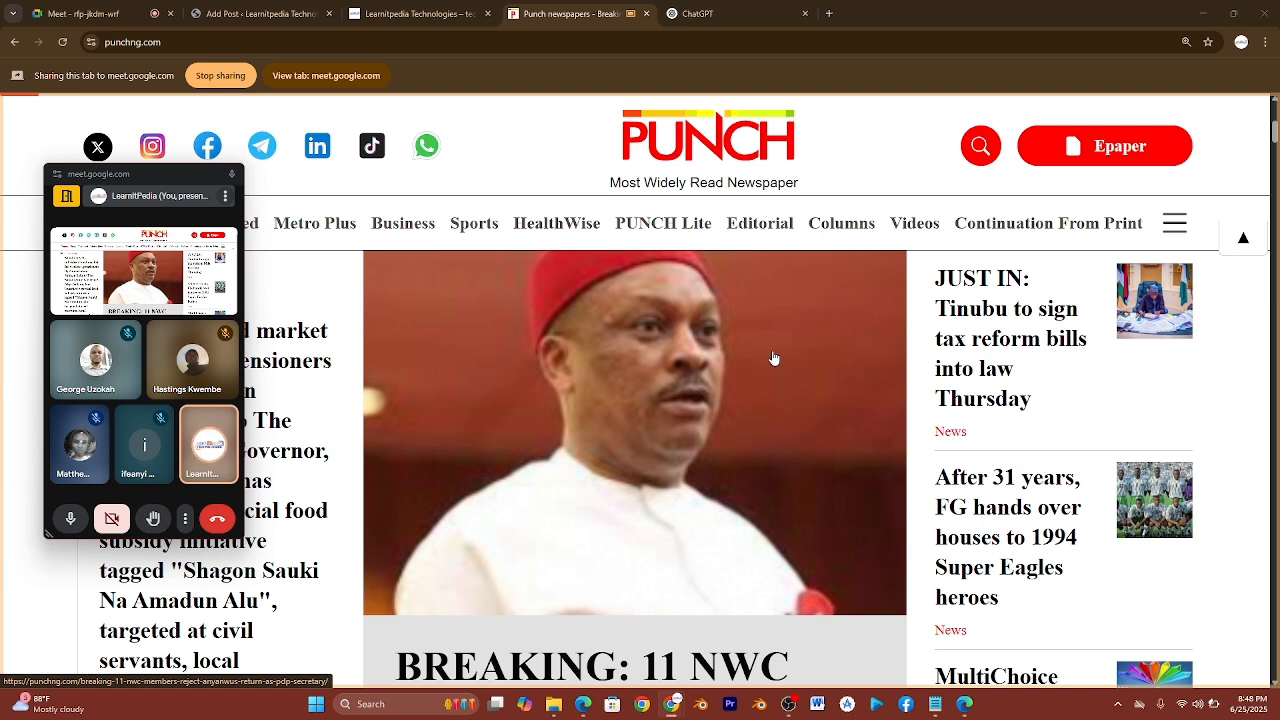
Return to the WordPress post and set handshake.jpg from the media library as its featured image.
click(277, 13)
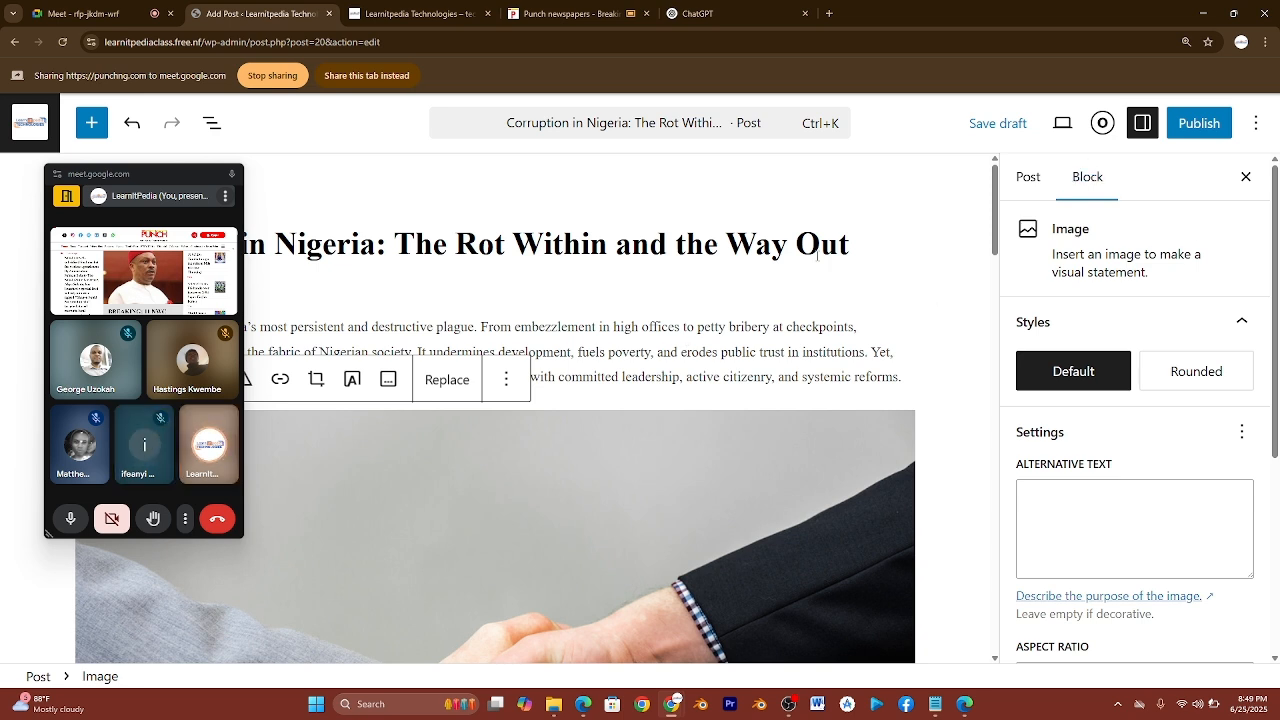
click(1031, 177)
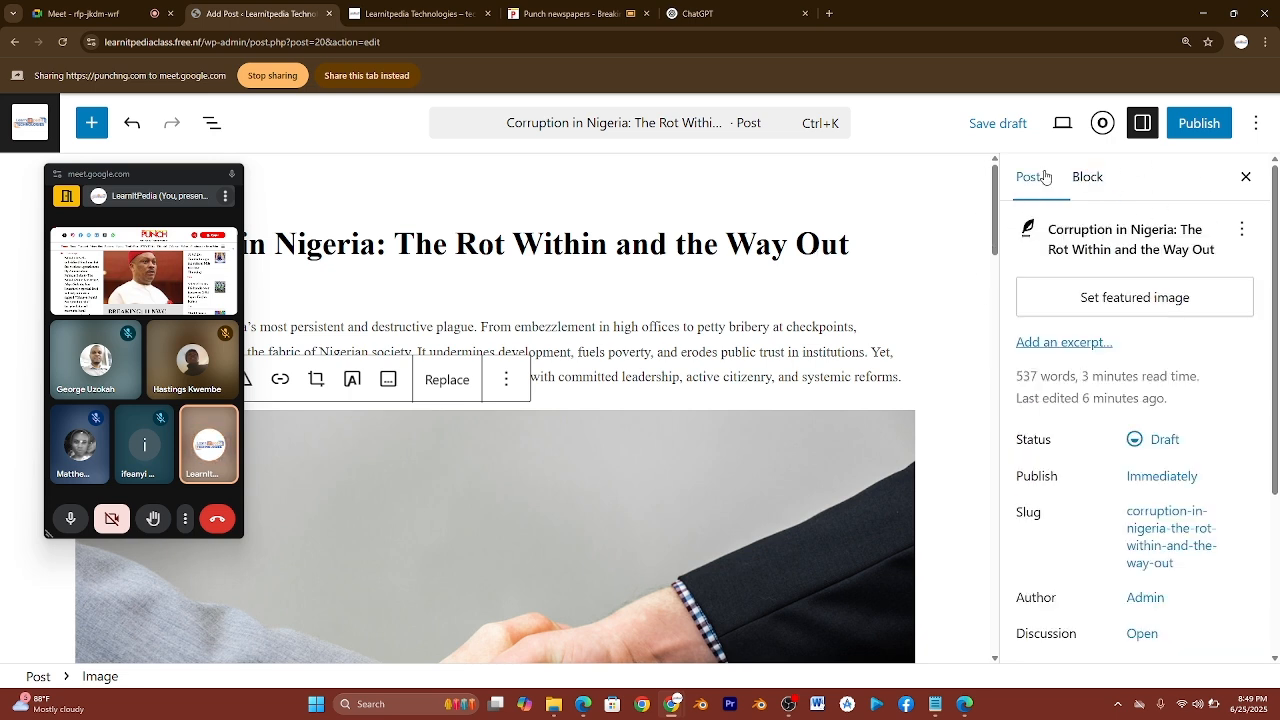
click(1154, 294)
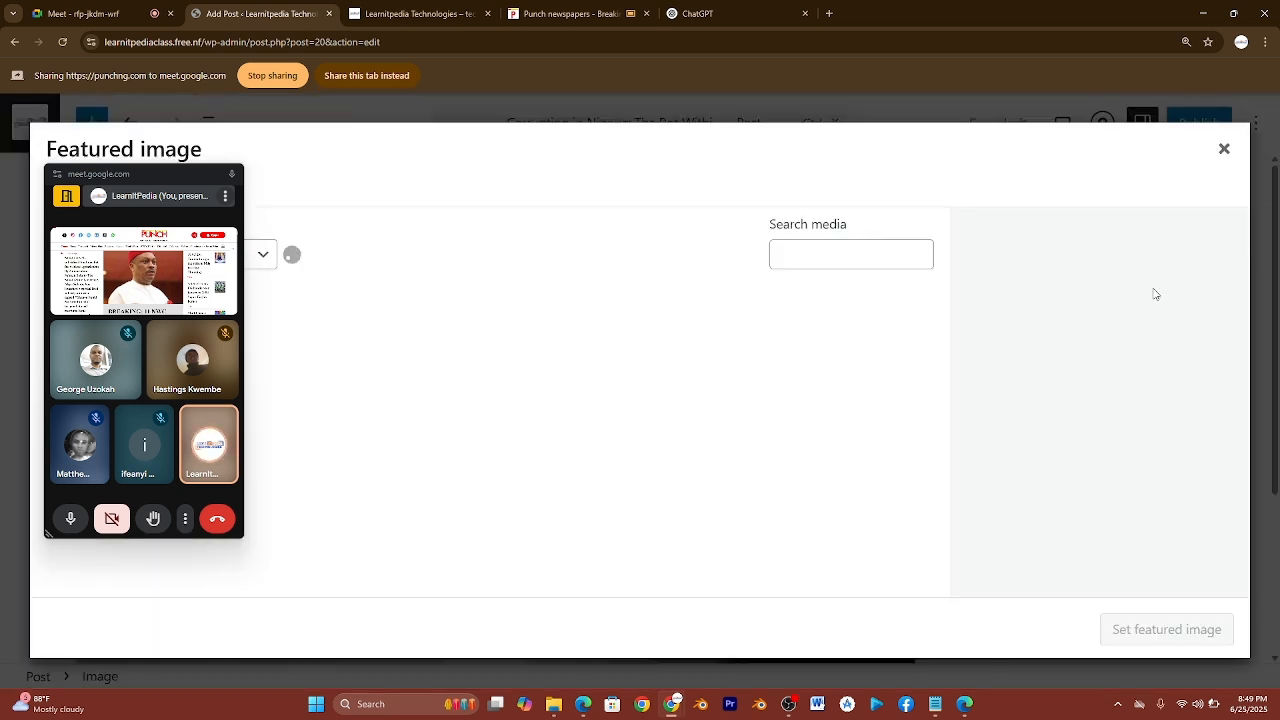
drag(134, 170, 617, 214)
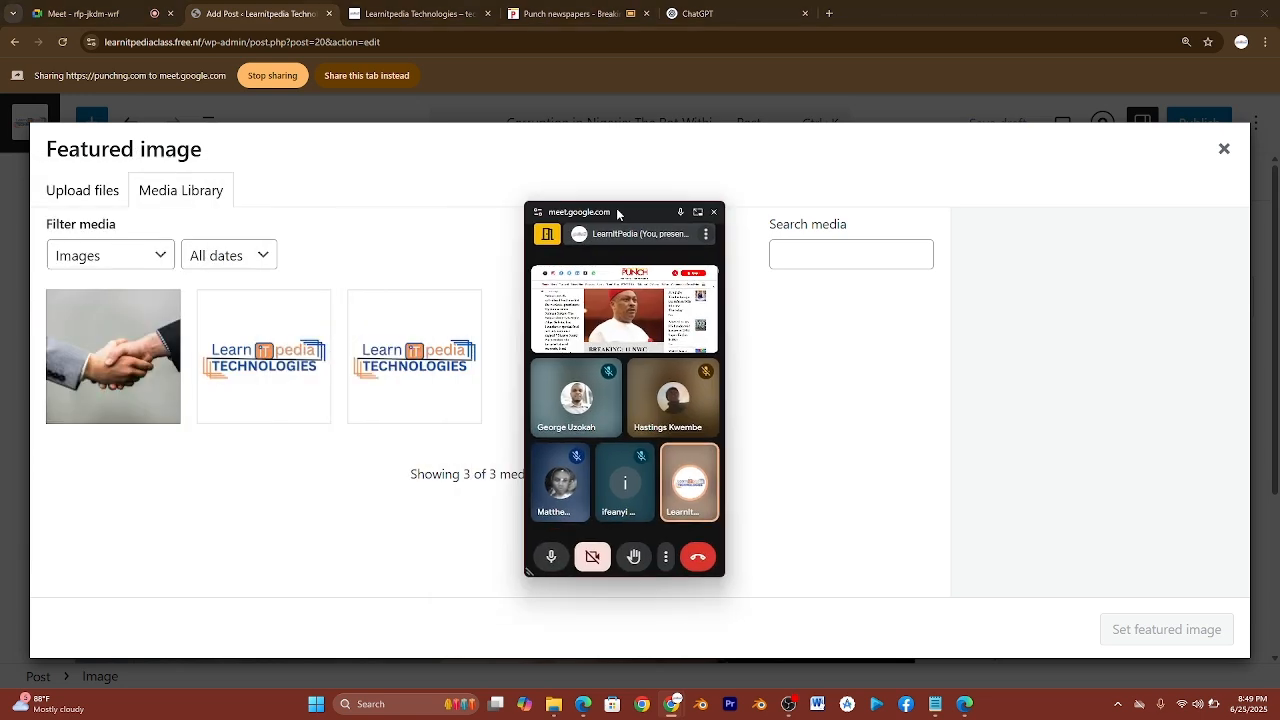
click(115, 328)
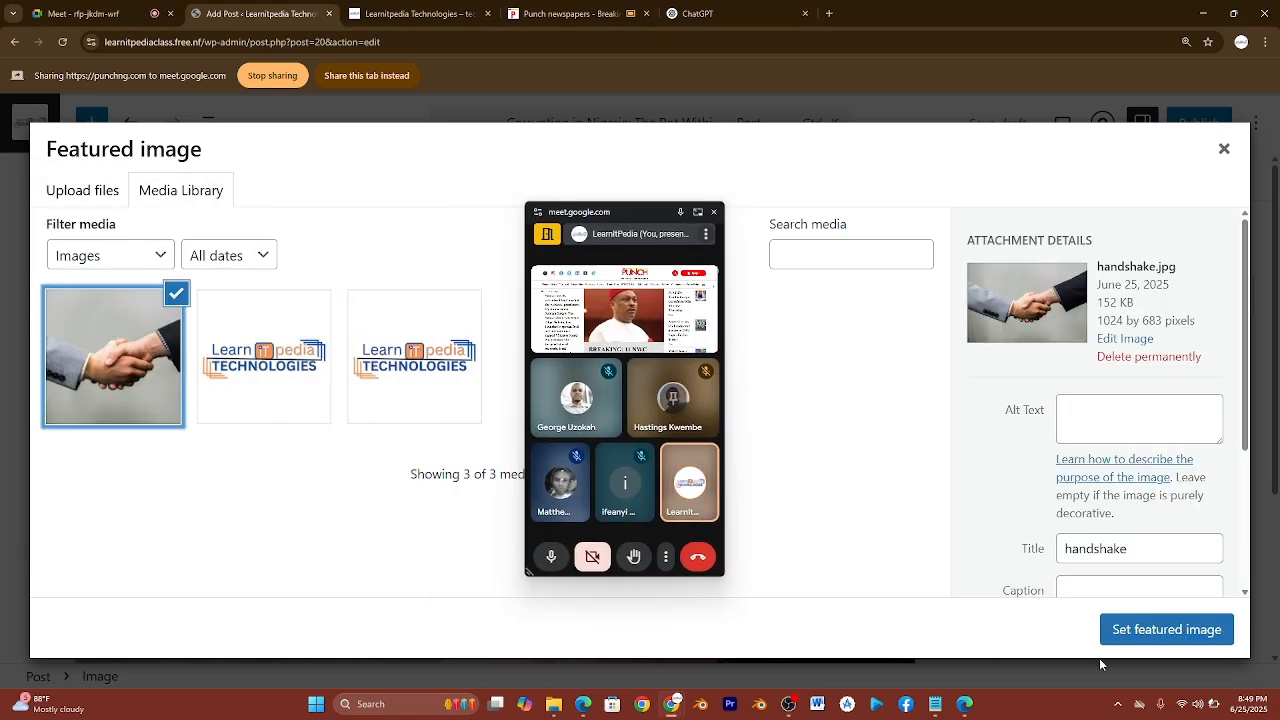
click(1168, 632)
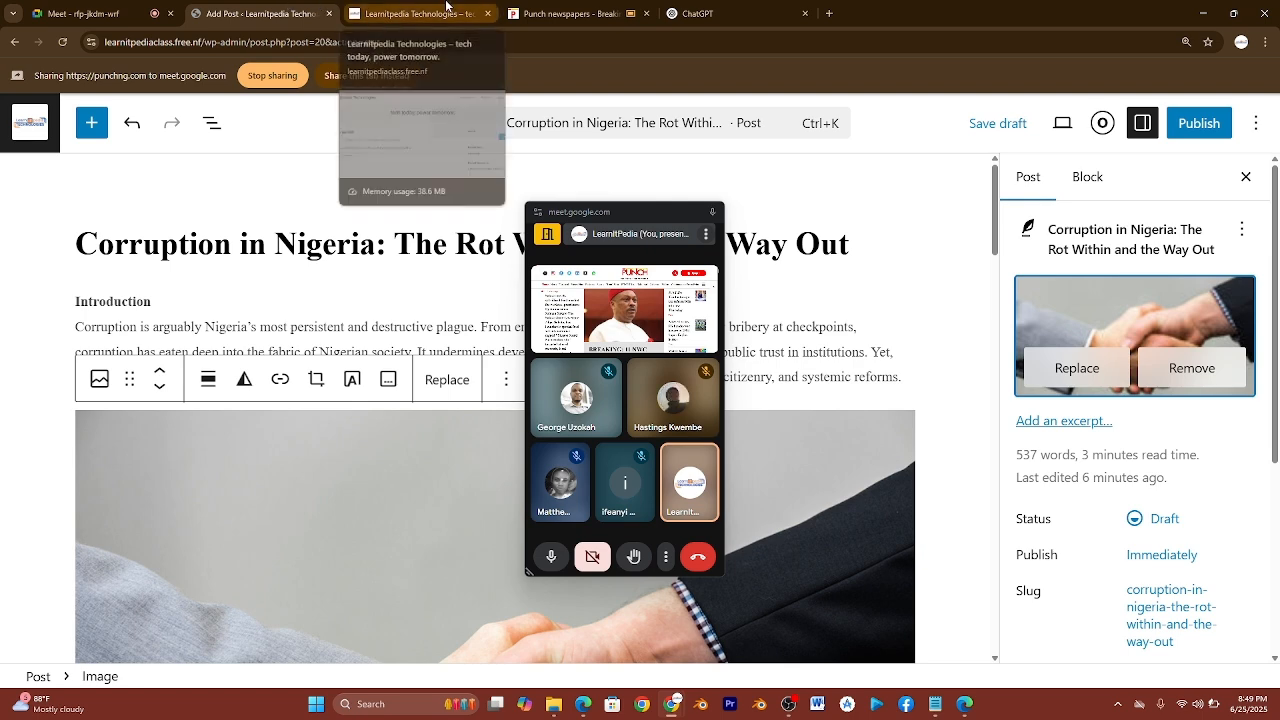
Share the post editor tab in the Meet call, remove the featured image and set handshake.jpg again from the media library.
click(341, 75)
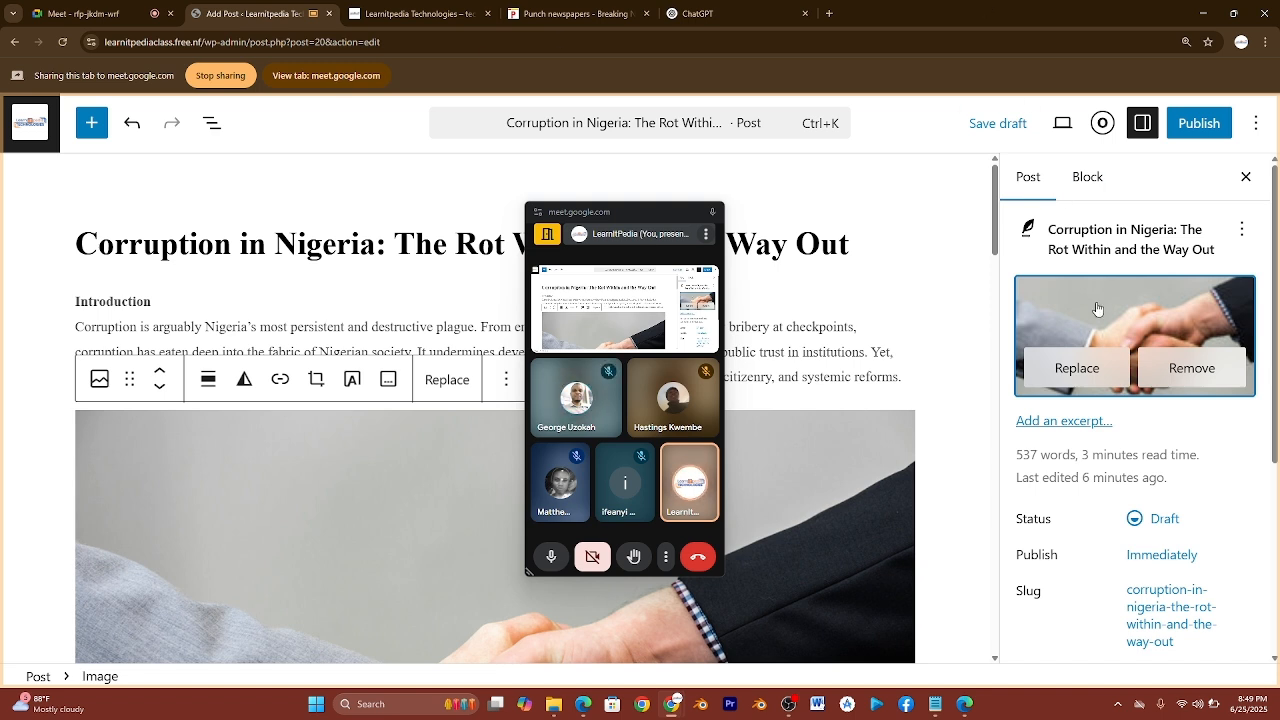
click(1190, 362)
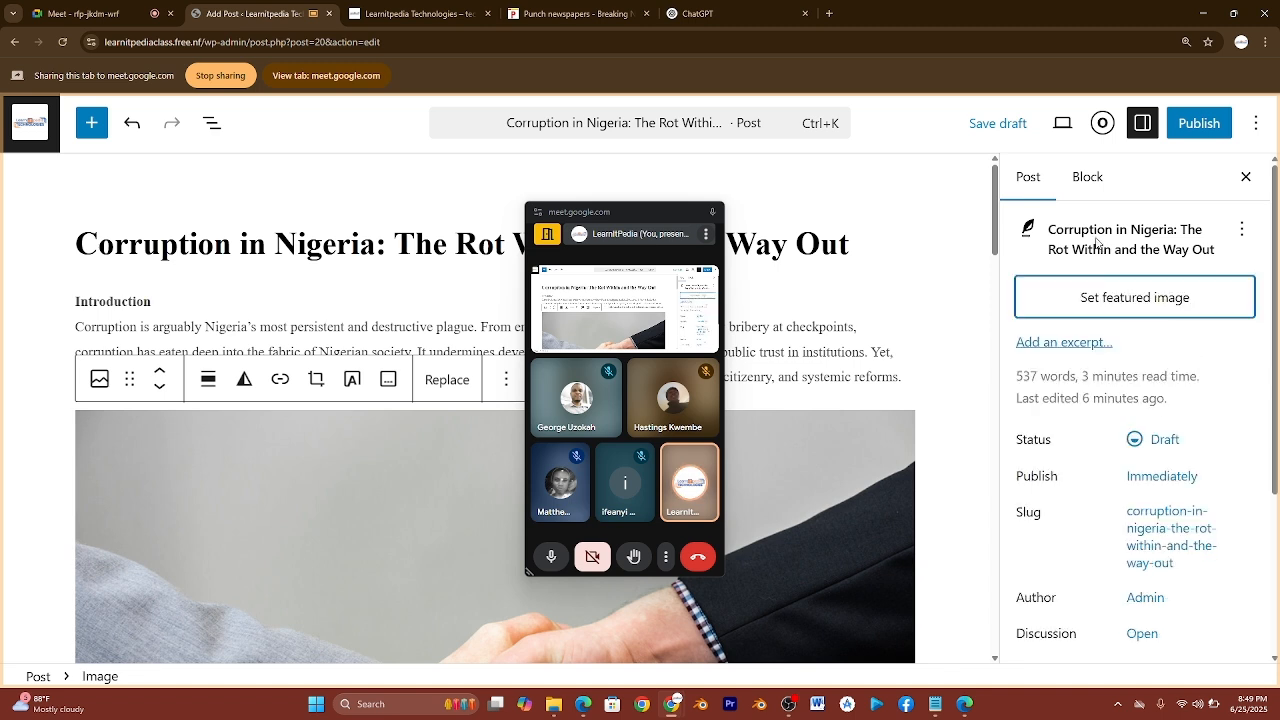
click(1030, 179)
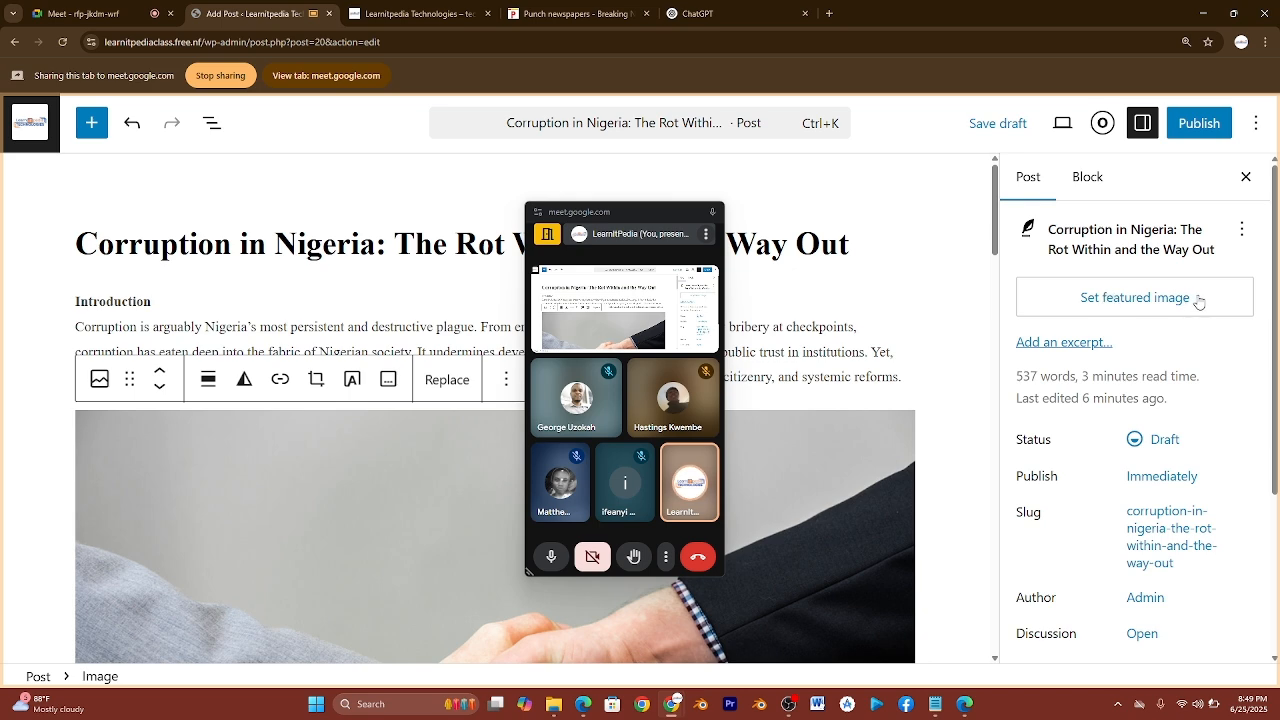
click(1124, 298)
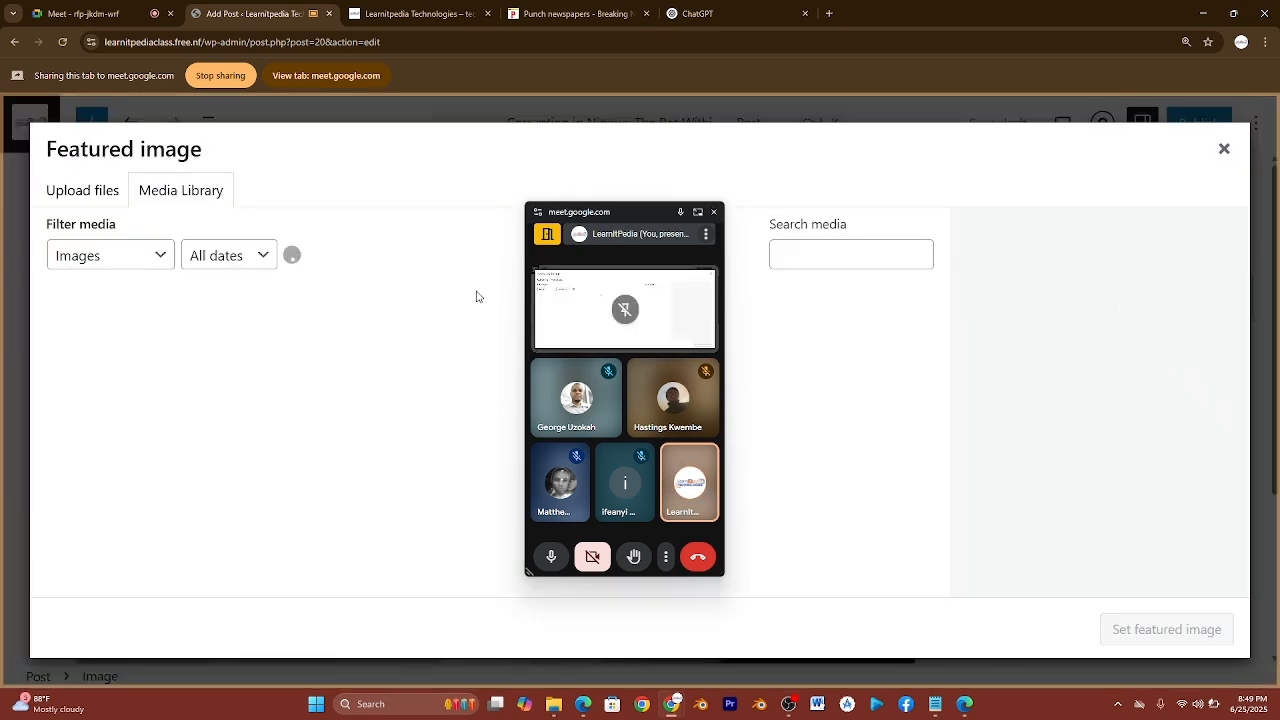
click(130, 336)
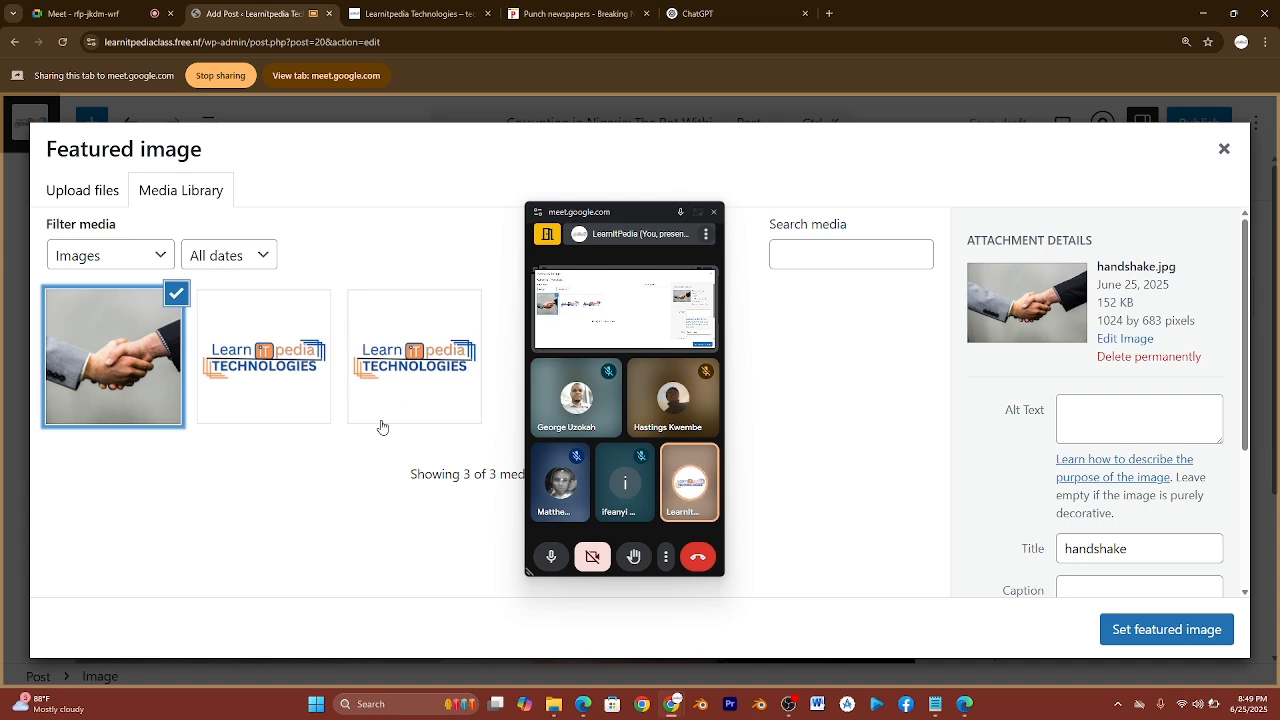
click(1152, 630)
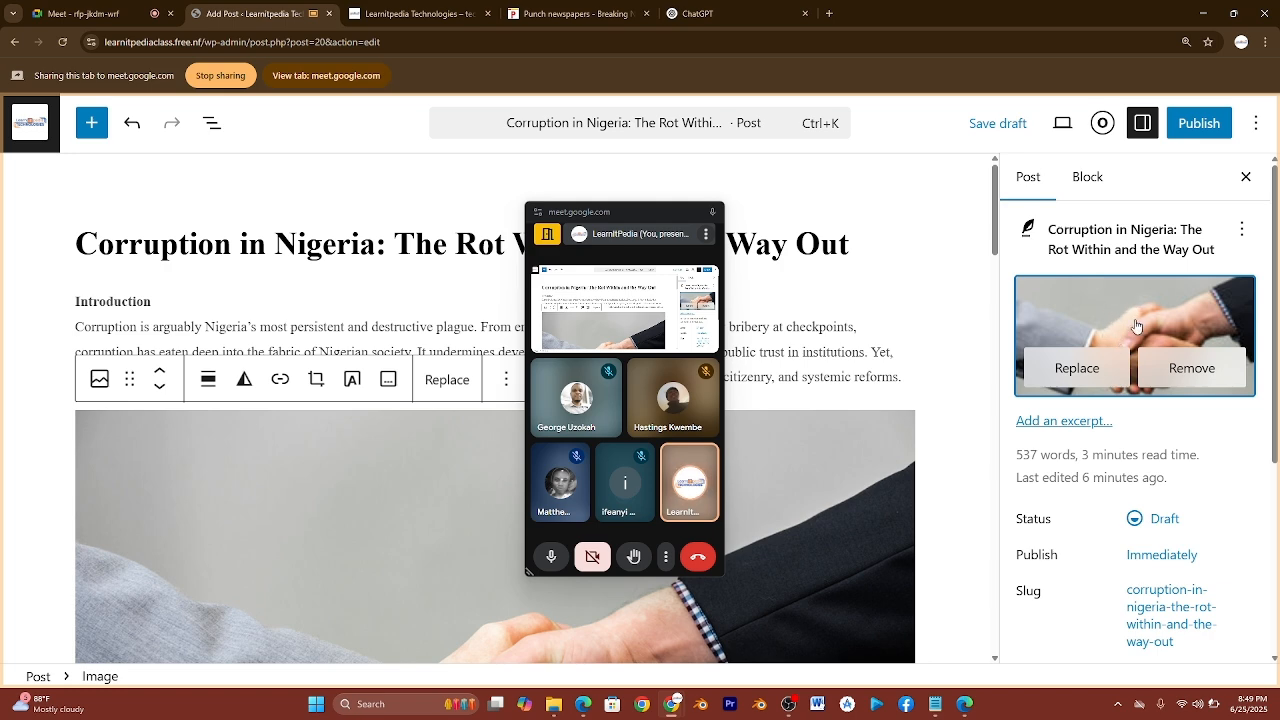
Assign the post to the Politics category and its Elections subcategory.
scroll(1136, 325, down, 3)
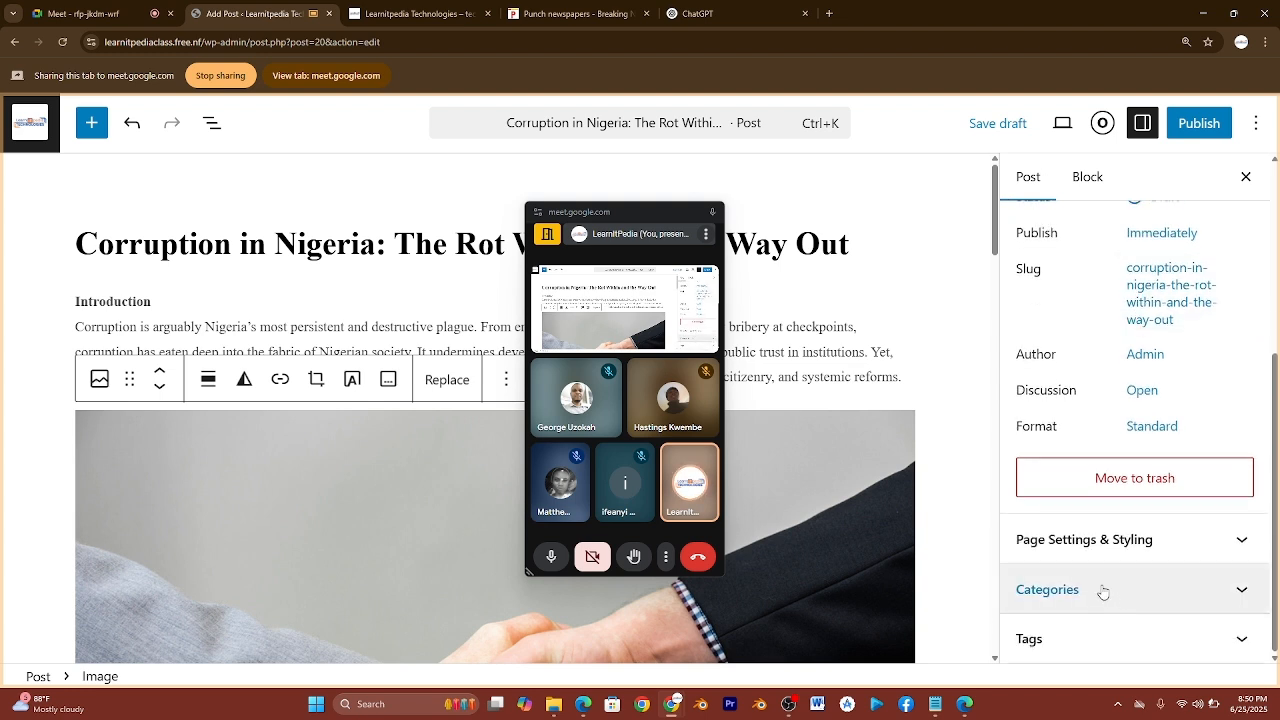
click(1103, 591)
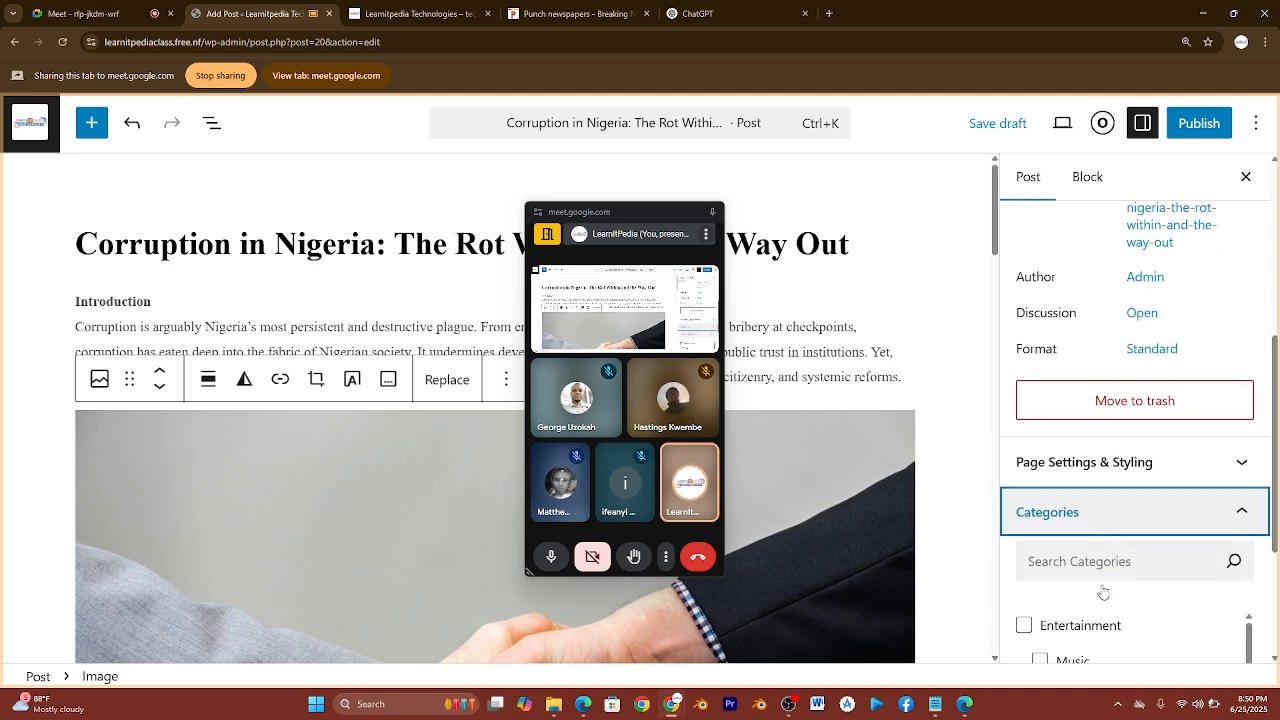
scroll(1103, 591, down, 2)
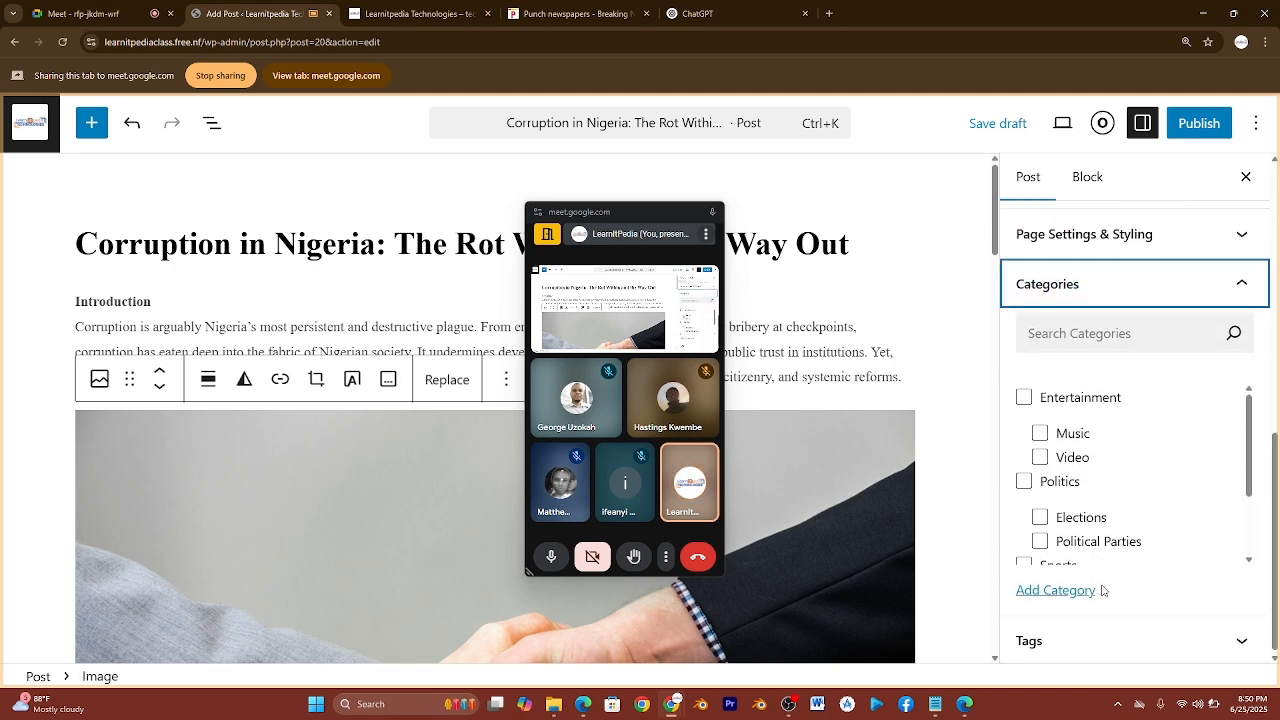
click(1025, 482)
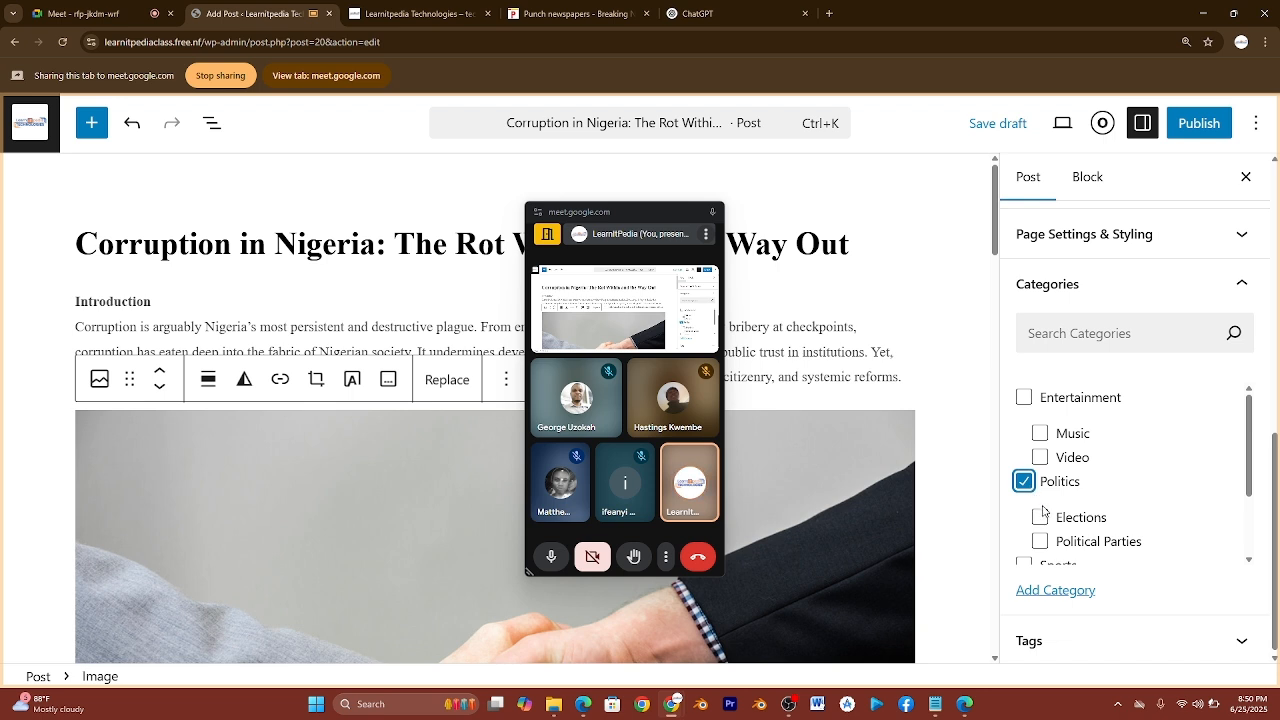
click(1042, 518)
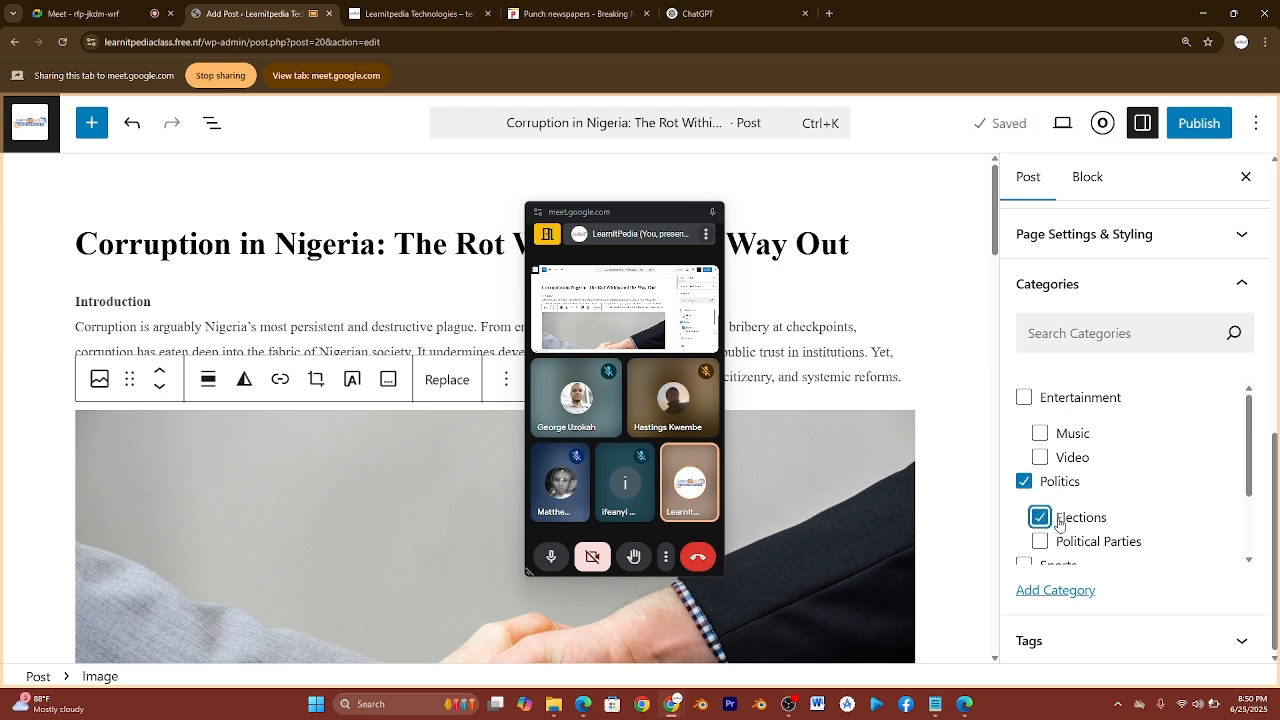
scroll(1060, 524, down, 2)
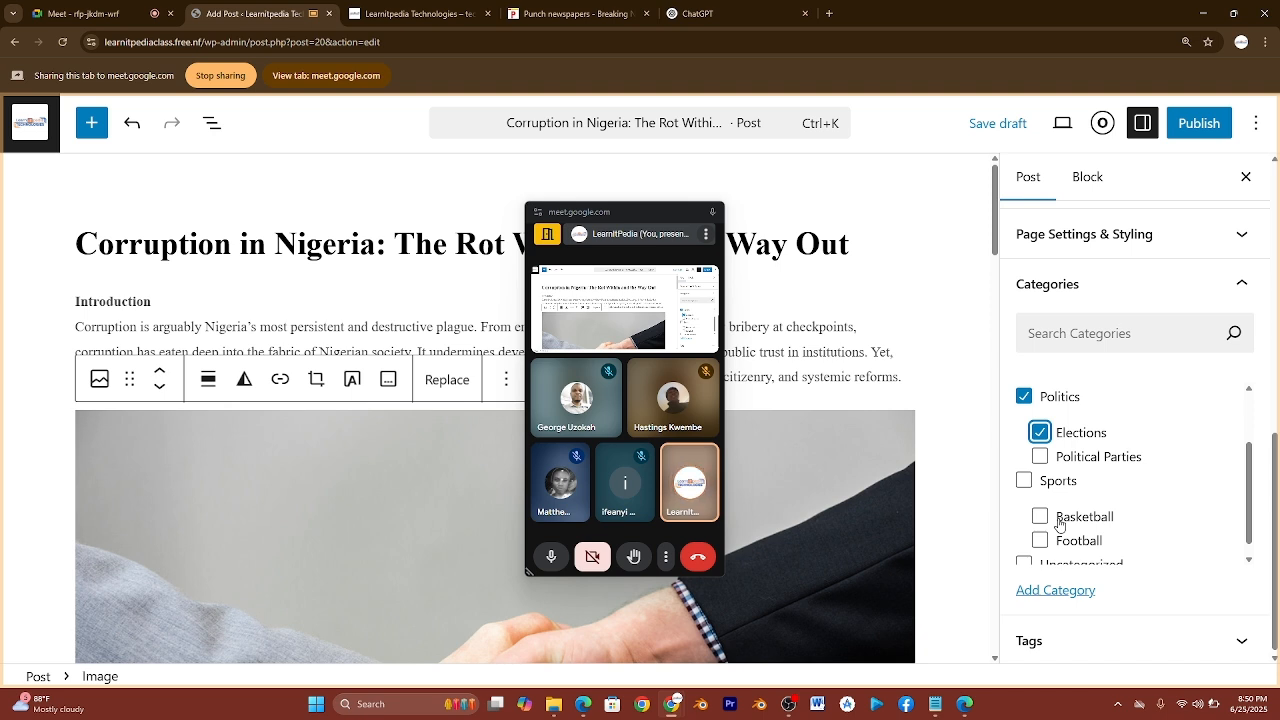
Add the tag CORRUPTION to the post, removing the misspelled CORRUTPTION tag entered first.
click(1053, 640)
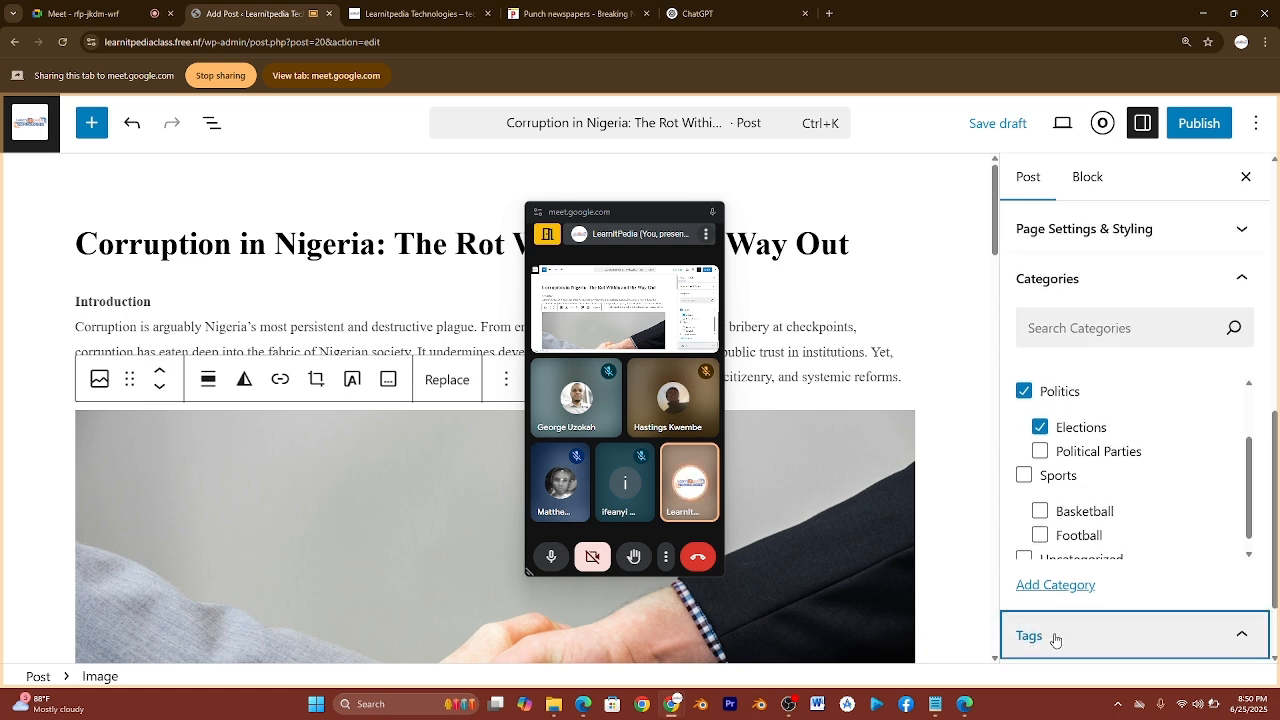
click(1070, 596)
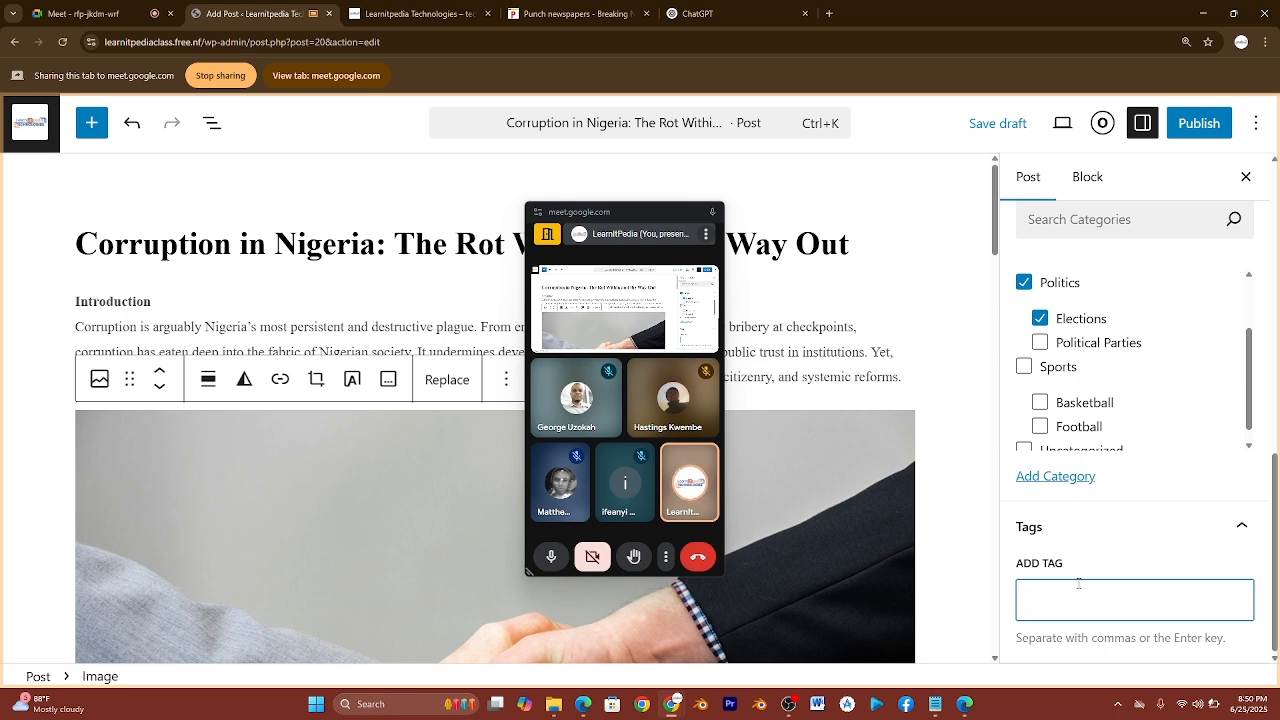
text(CORRUTPTION)
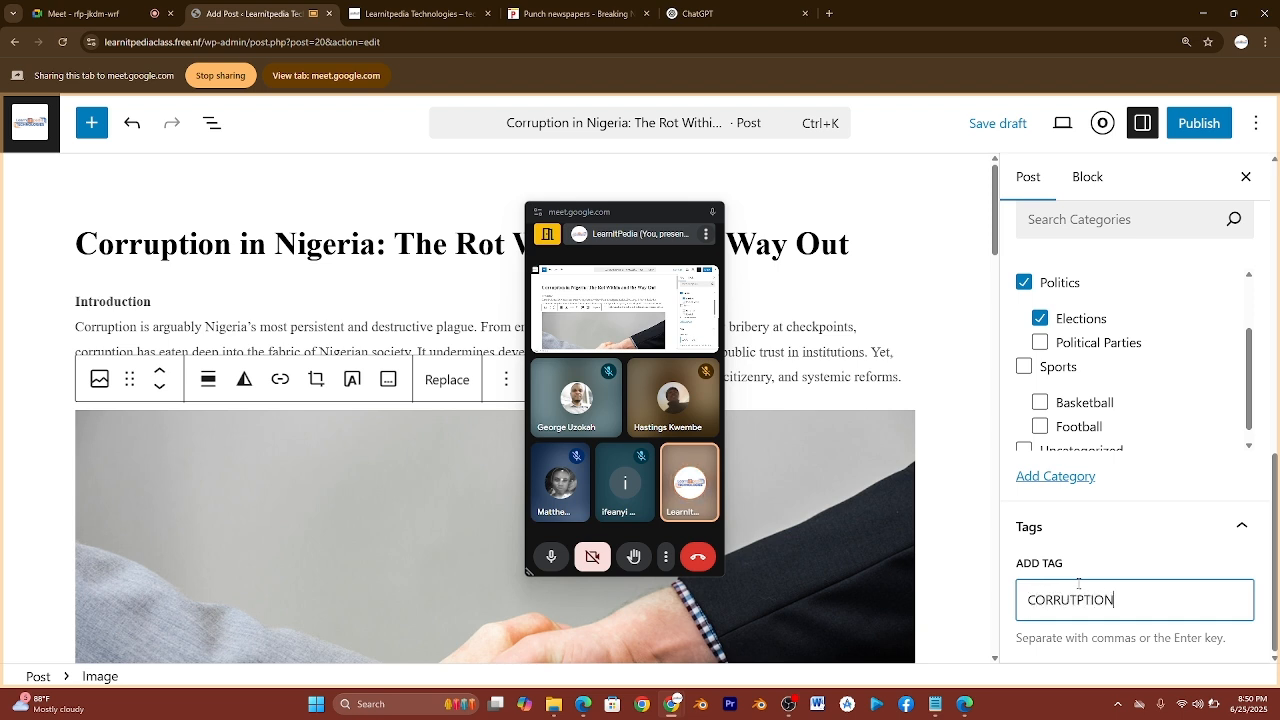
key(Return)
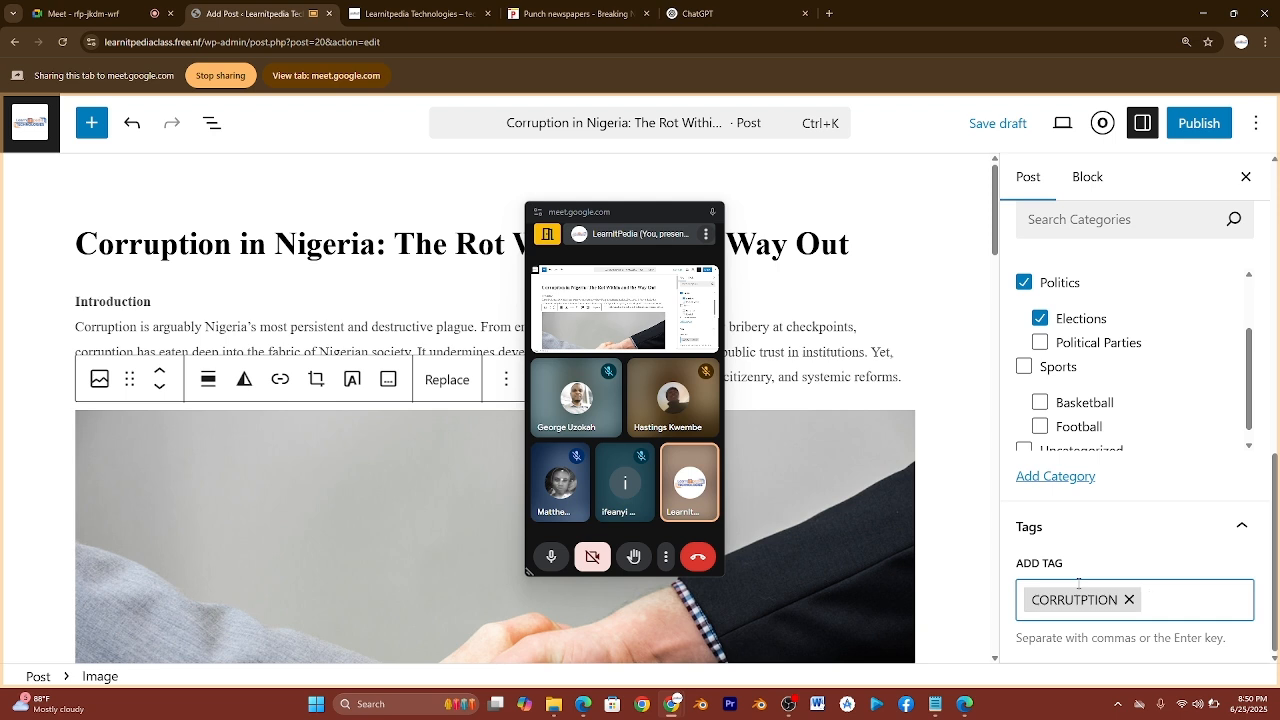
click(1129, 599)
text(CO)
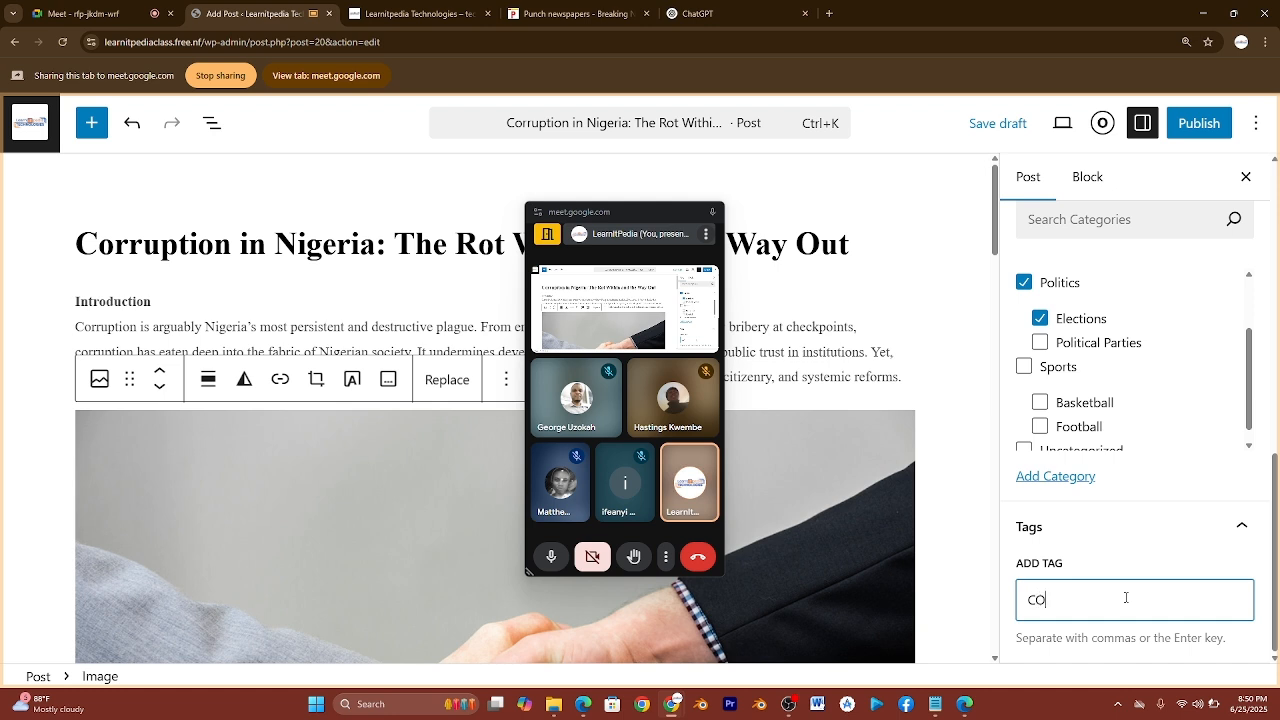
text(RRUPTION)
key(Return)
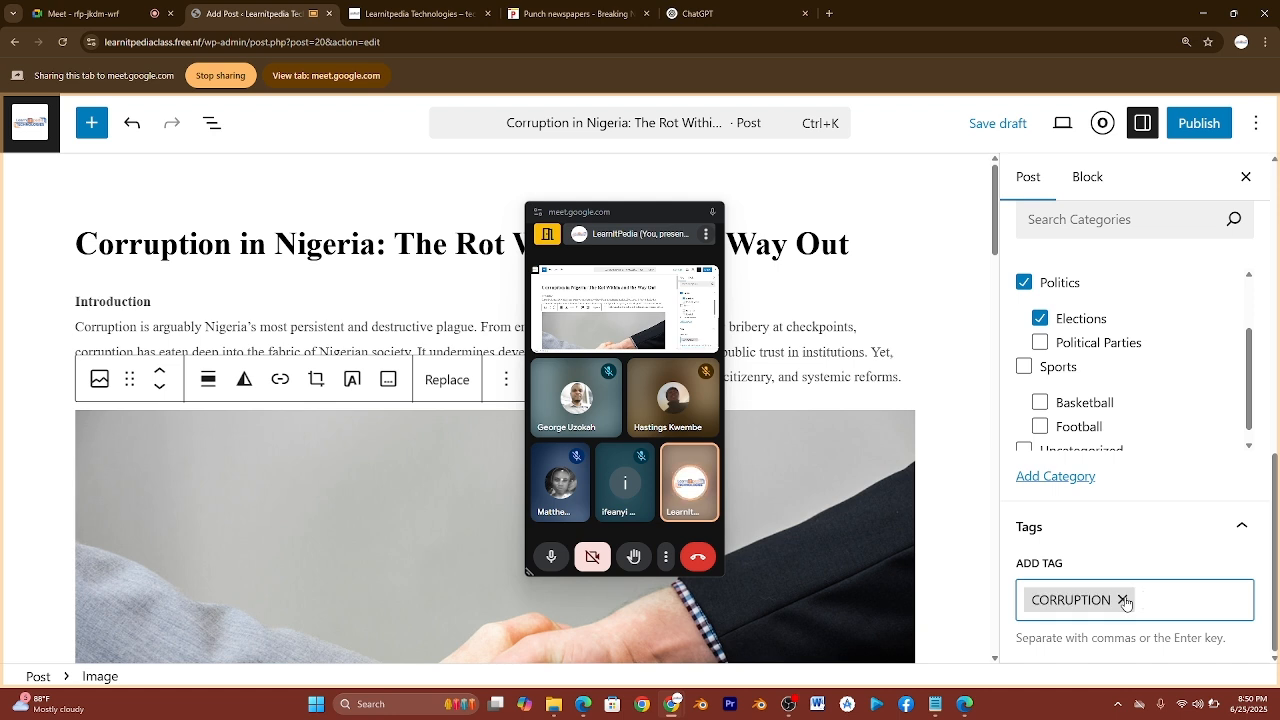
Add PROBLEMS IN NIGERIA as a second tag on the post.
text(PROBLE)
text(NIGERA)
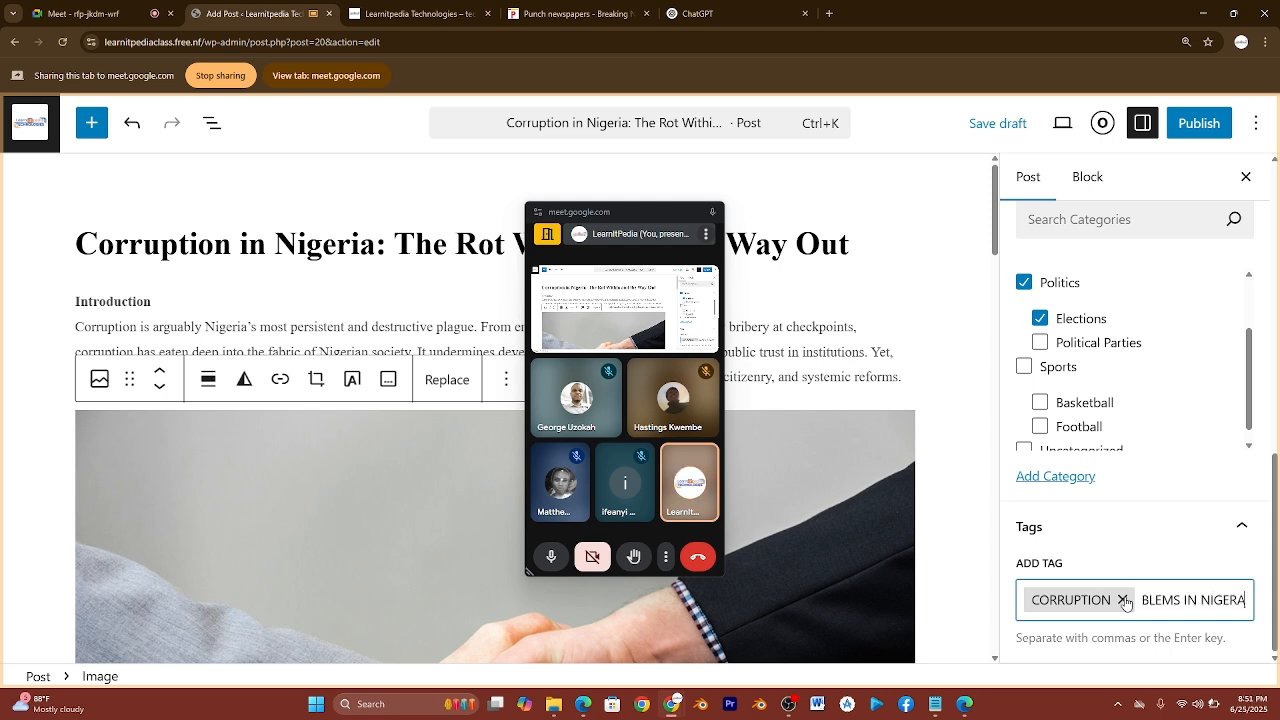
key(BackSpace)
text(IA)
key(Return)
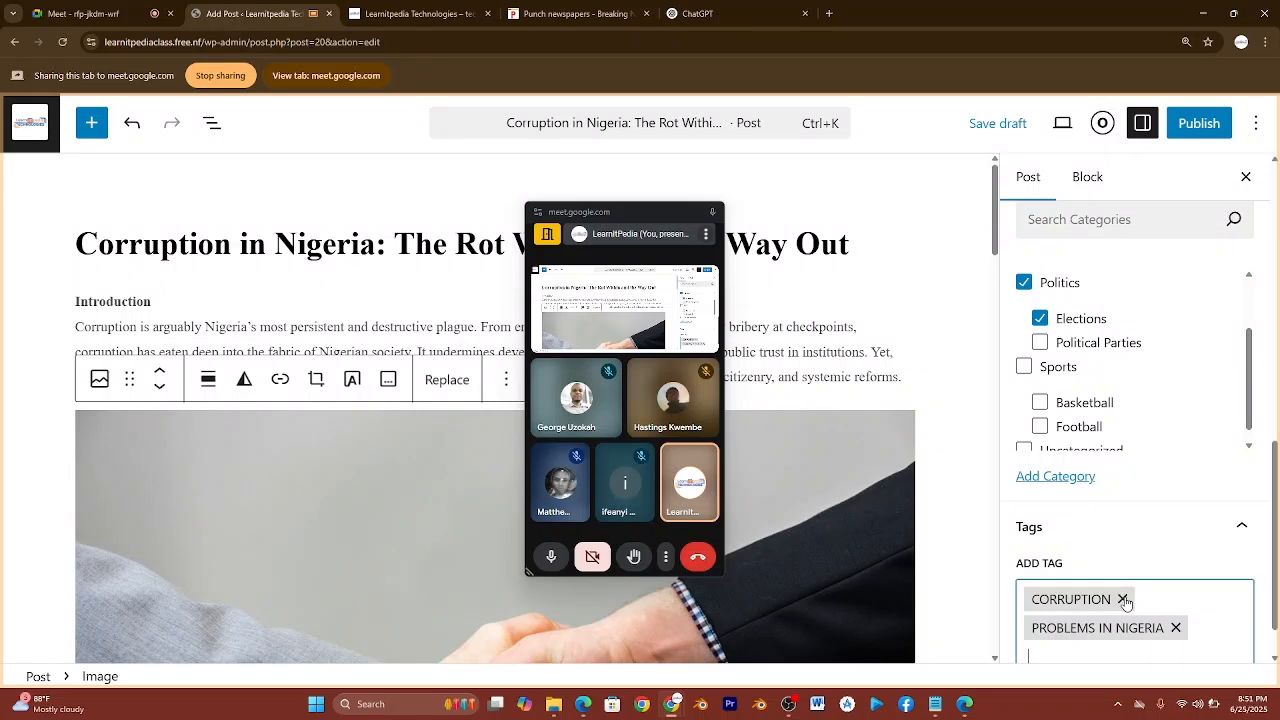
scroll(1130, 532, down, 1)
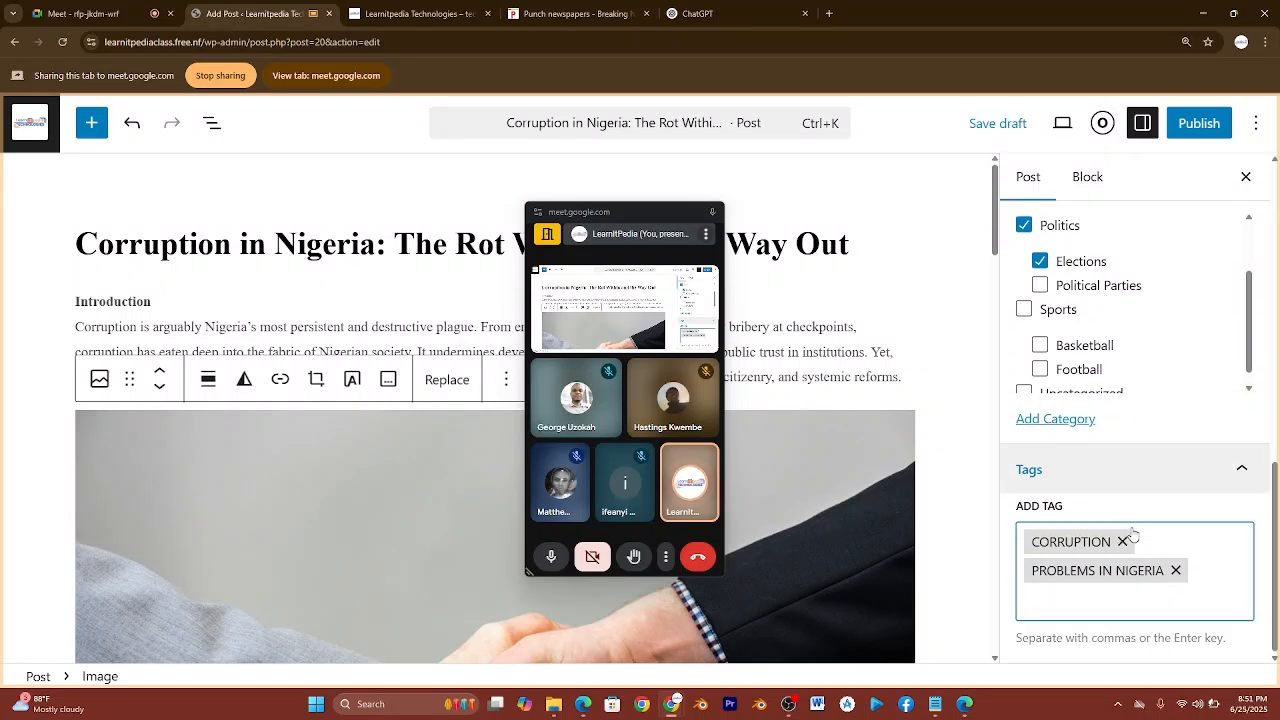
Publish the post, reviewing the scheduling calendar in the pre-publish checks and keeping the publish time as Immediately.
scroll(1132, 535, up, 10)
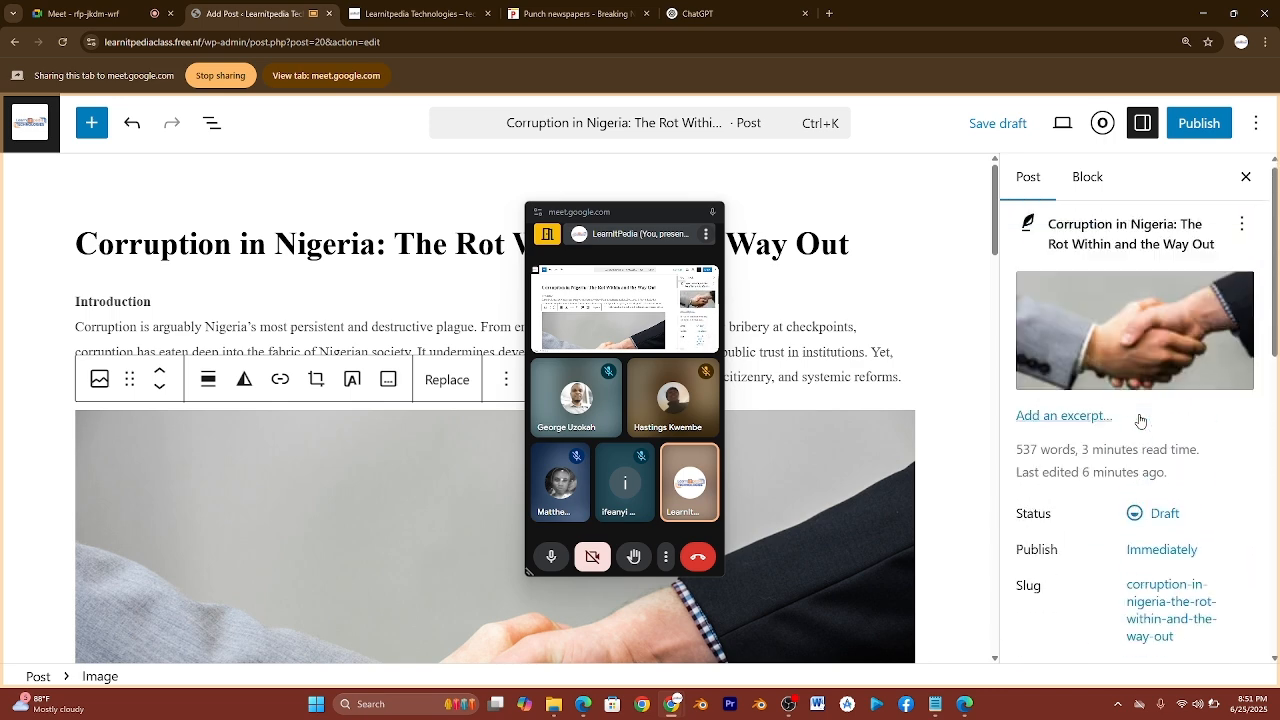
click(1210, 124)
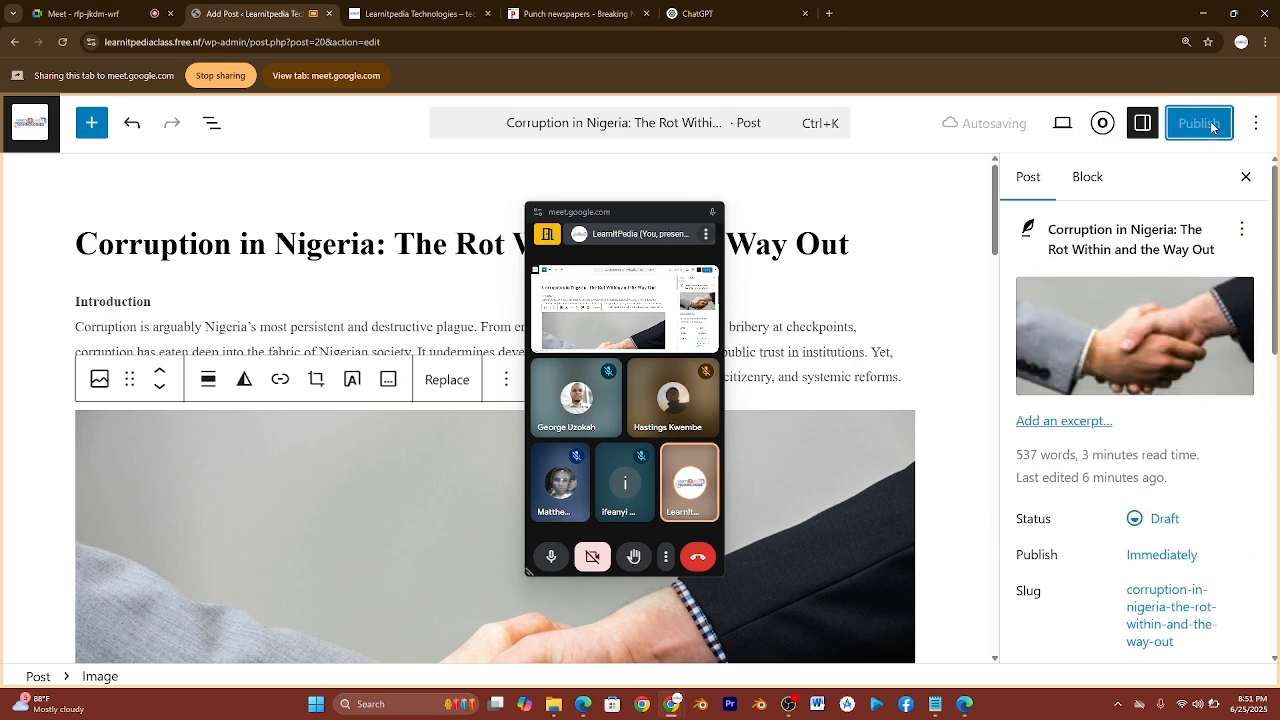
click(1199, 123)
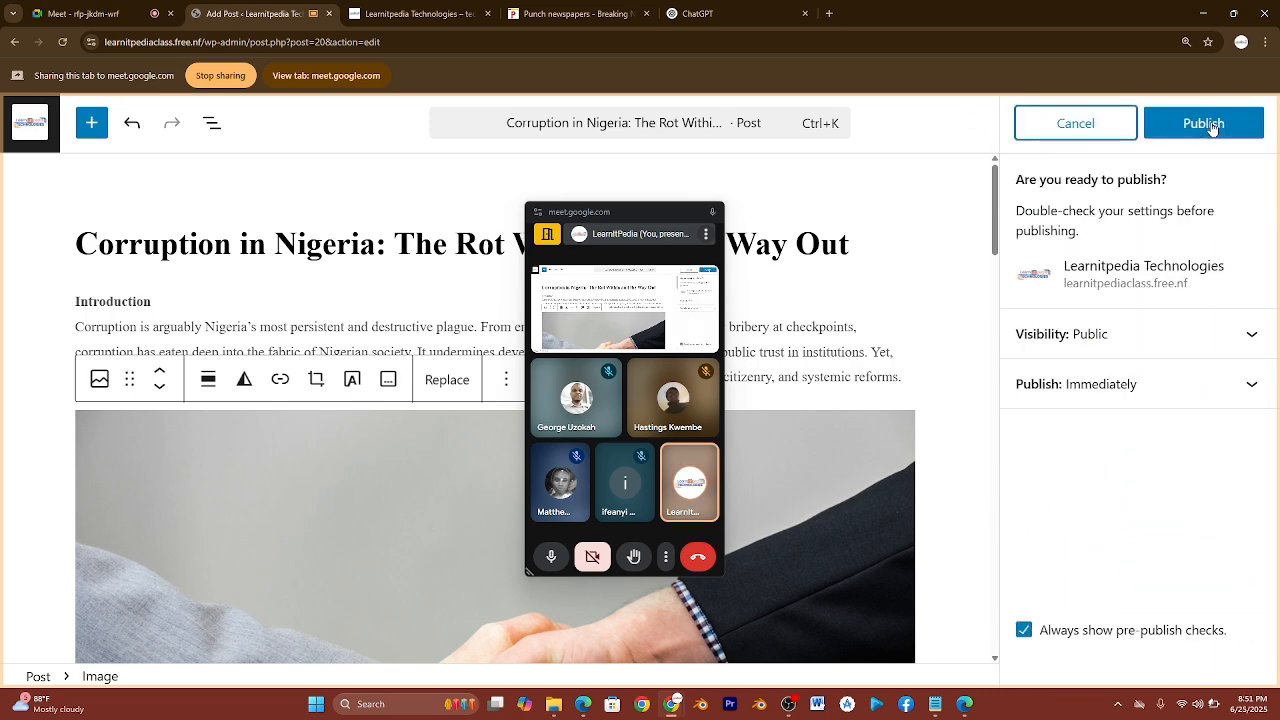
click(1206, 123)
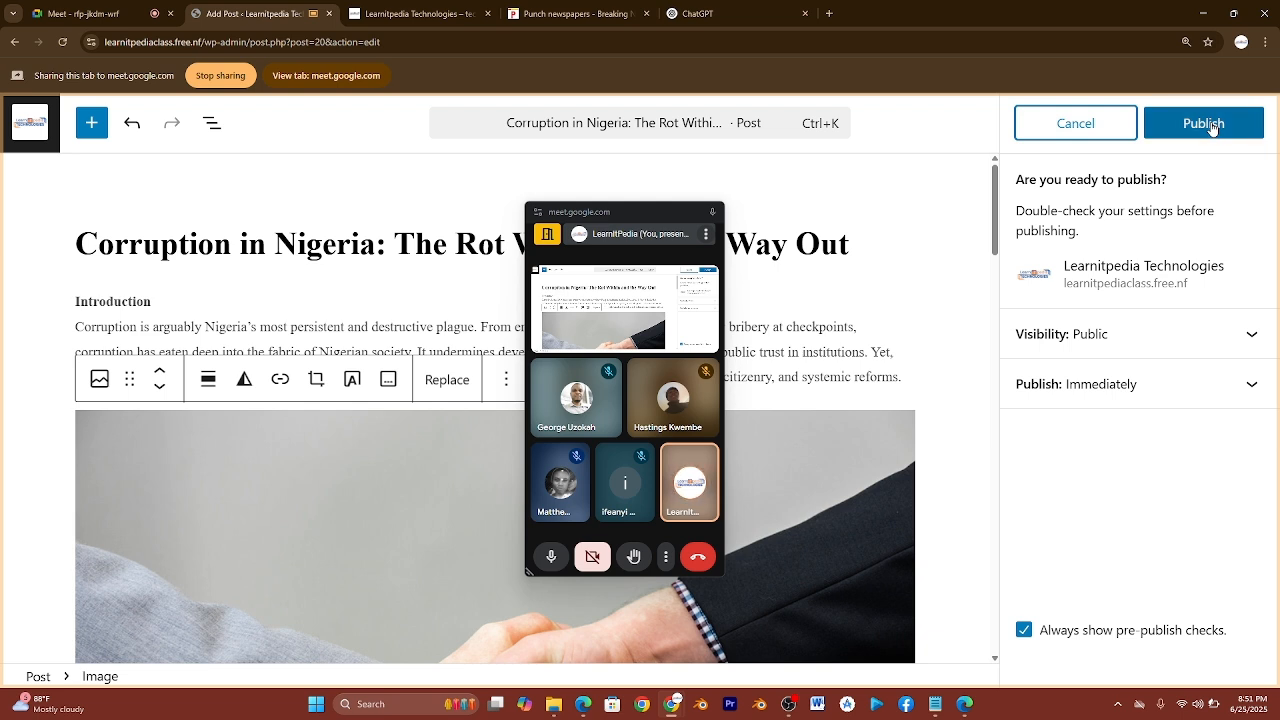
click(1167, 380)
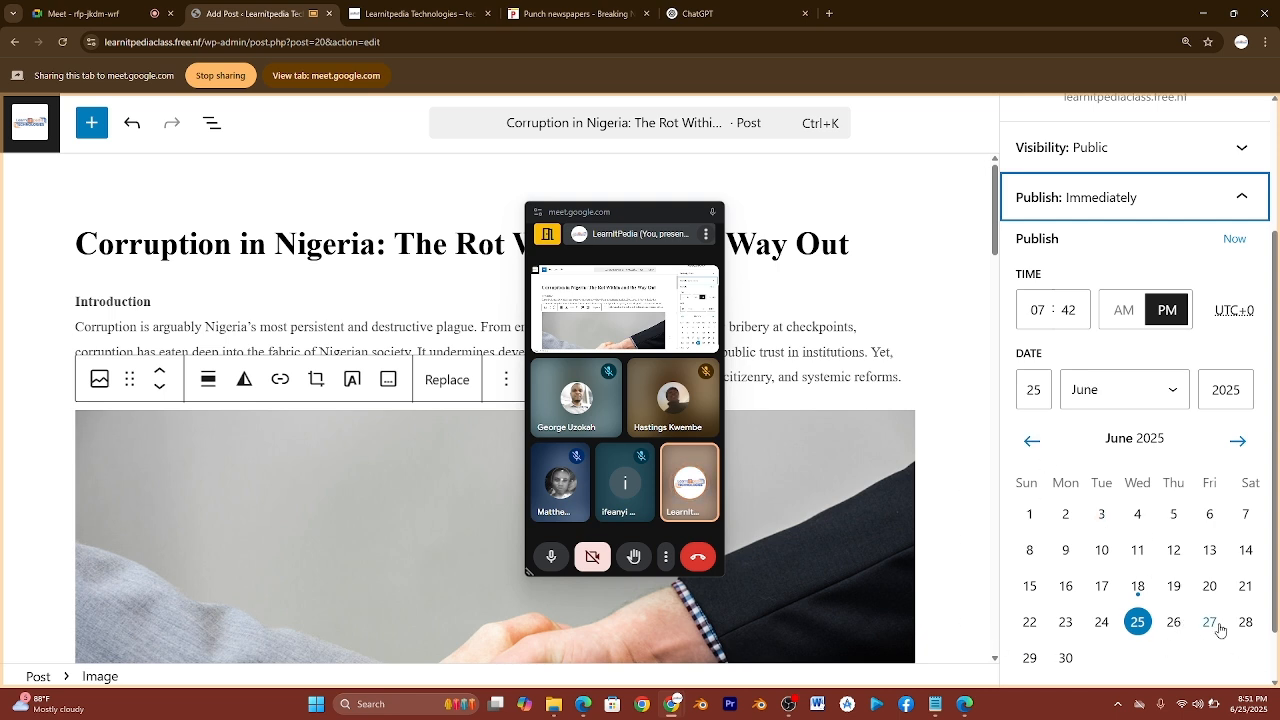
click(1234, 242)
click(1237, 212)
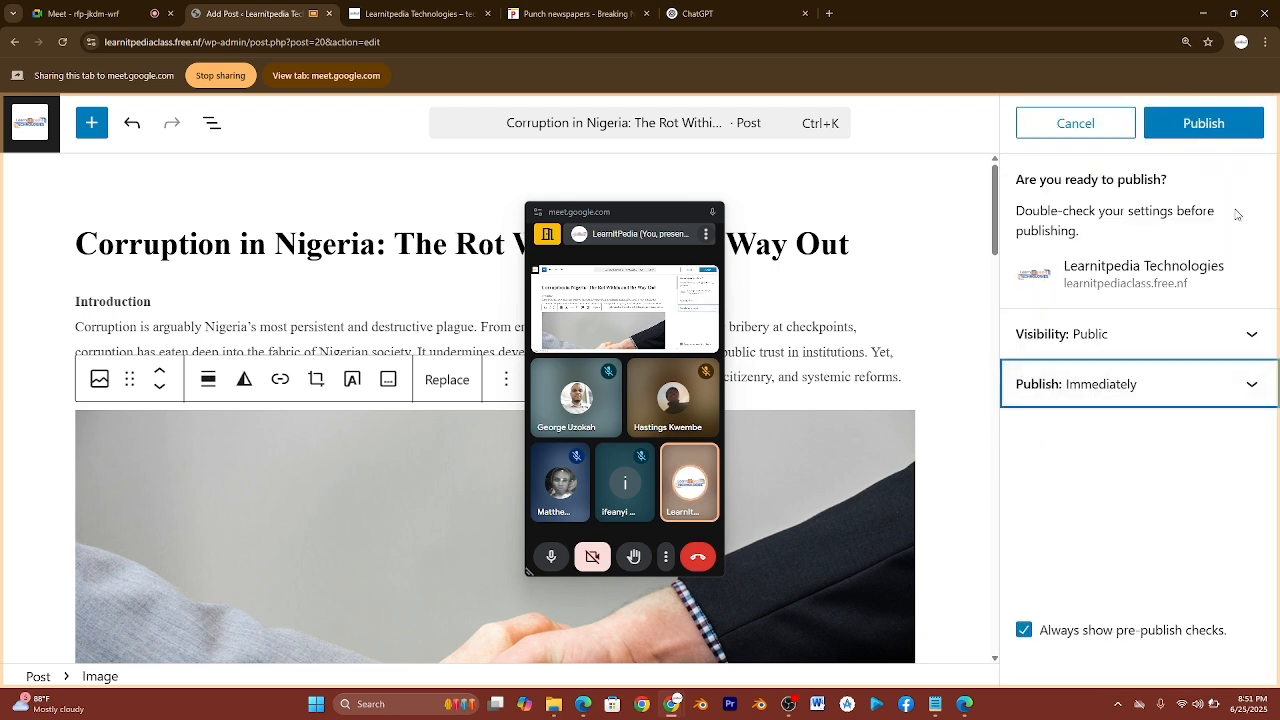
click(1205, 127)
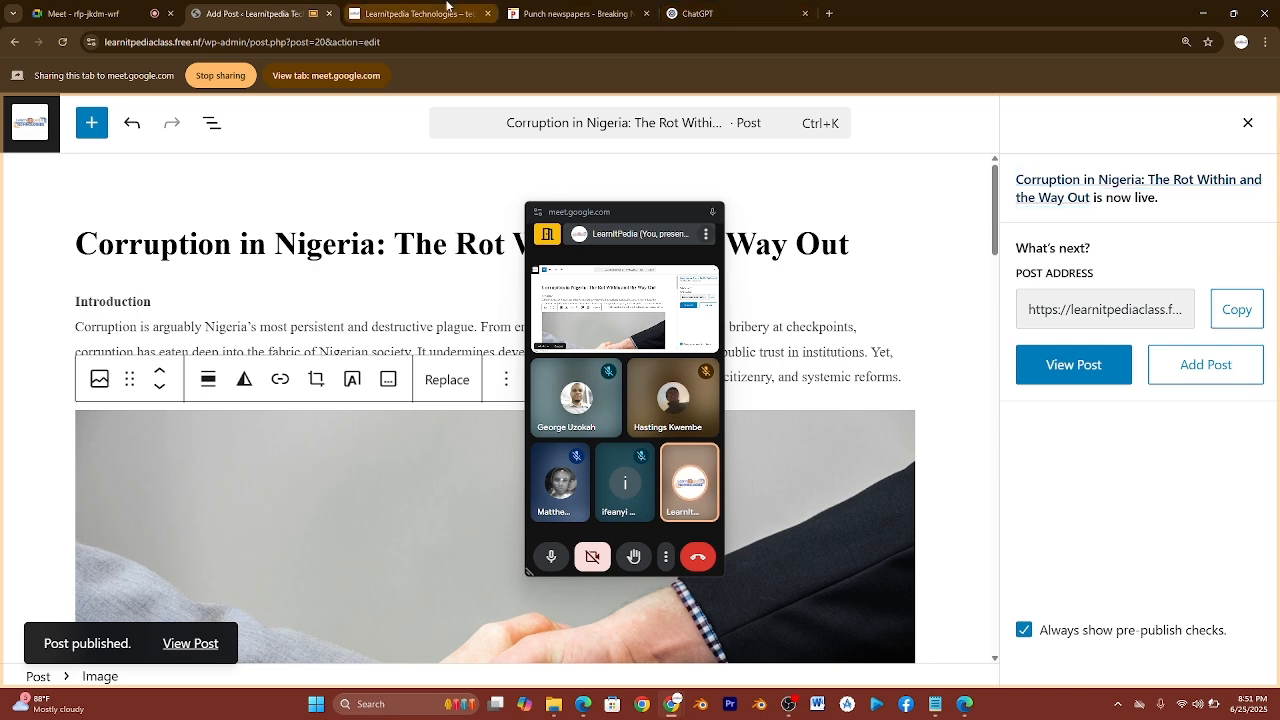
Switch to the Learnitpedia Technologies site, share that tab in the Meet call and reload the home page.
click(447, 8)
click(376, 80)
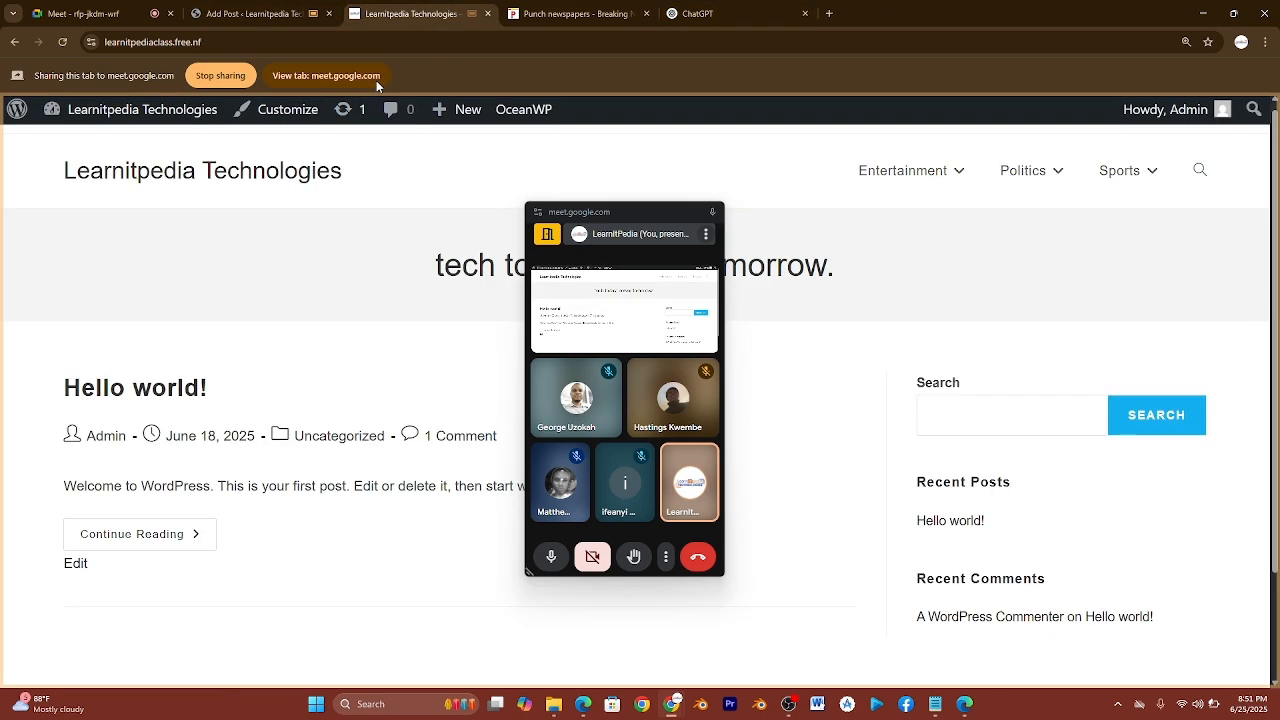
click(59, 43)
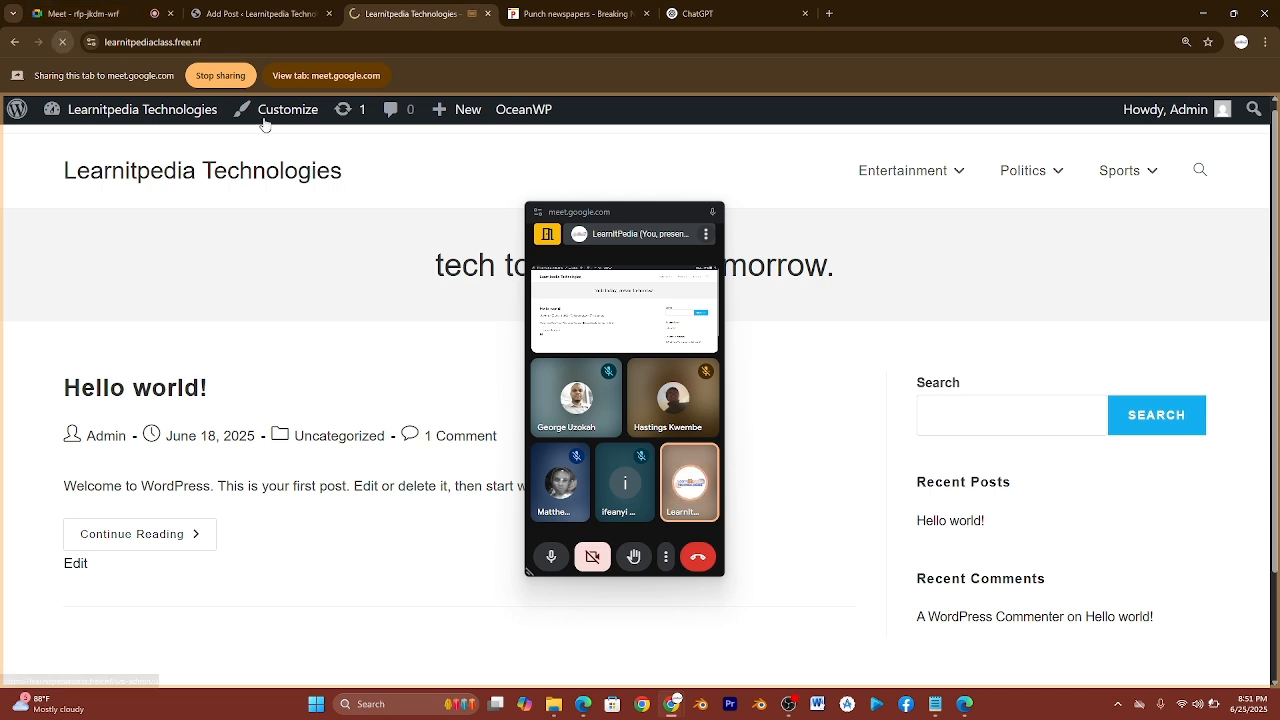
Move the Meet window off the post area and examine the new post's featured image, title, categories and excerpt on the home page.
drag(580, 218, 931, 313)
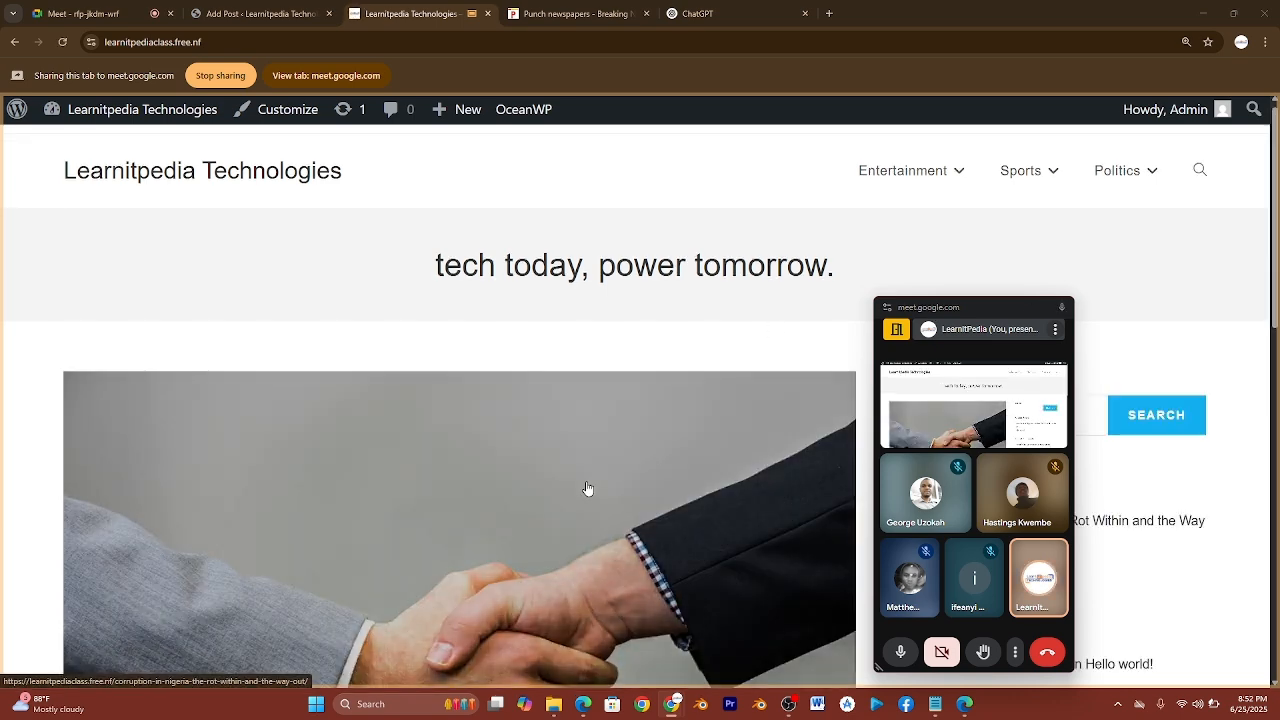
scroll(588, 489, down, 6)
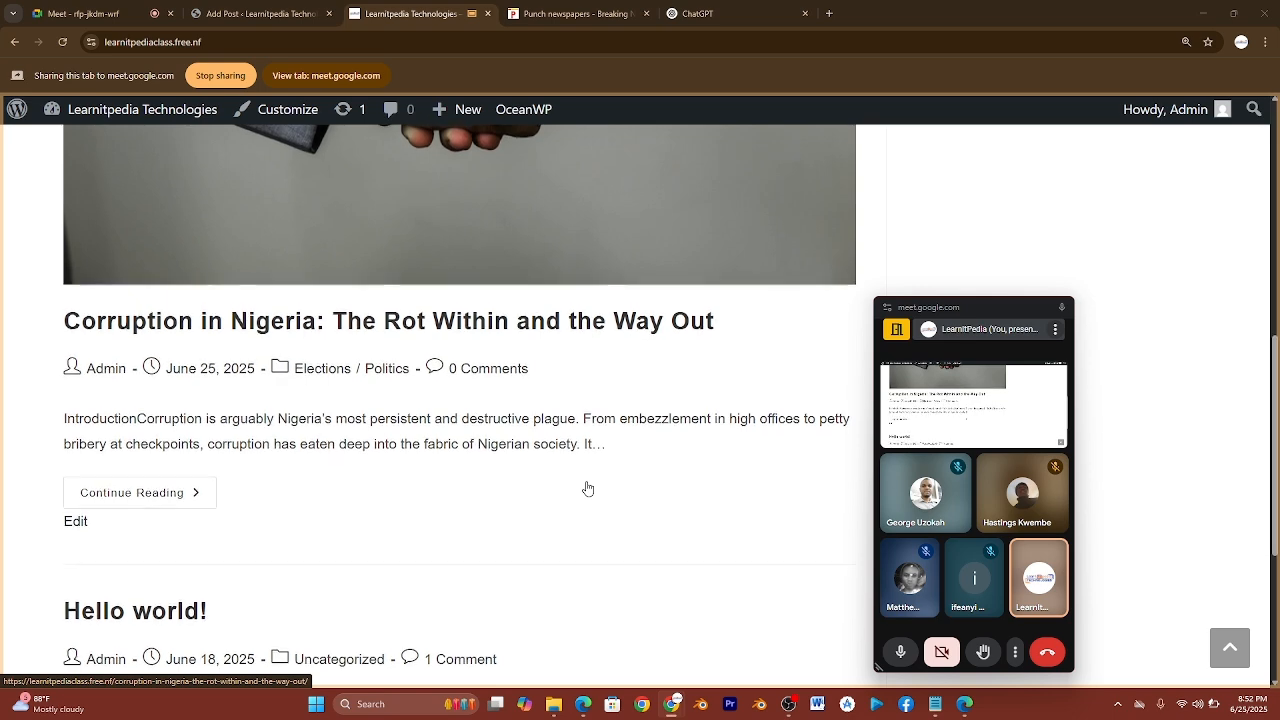
scroll(588, 489, up, 2)
scroll(588, 489, up, 5)
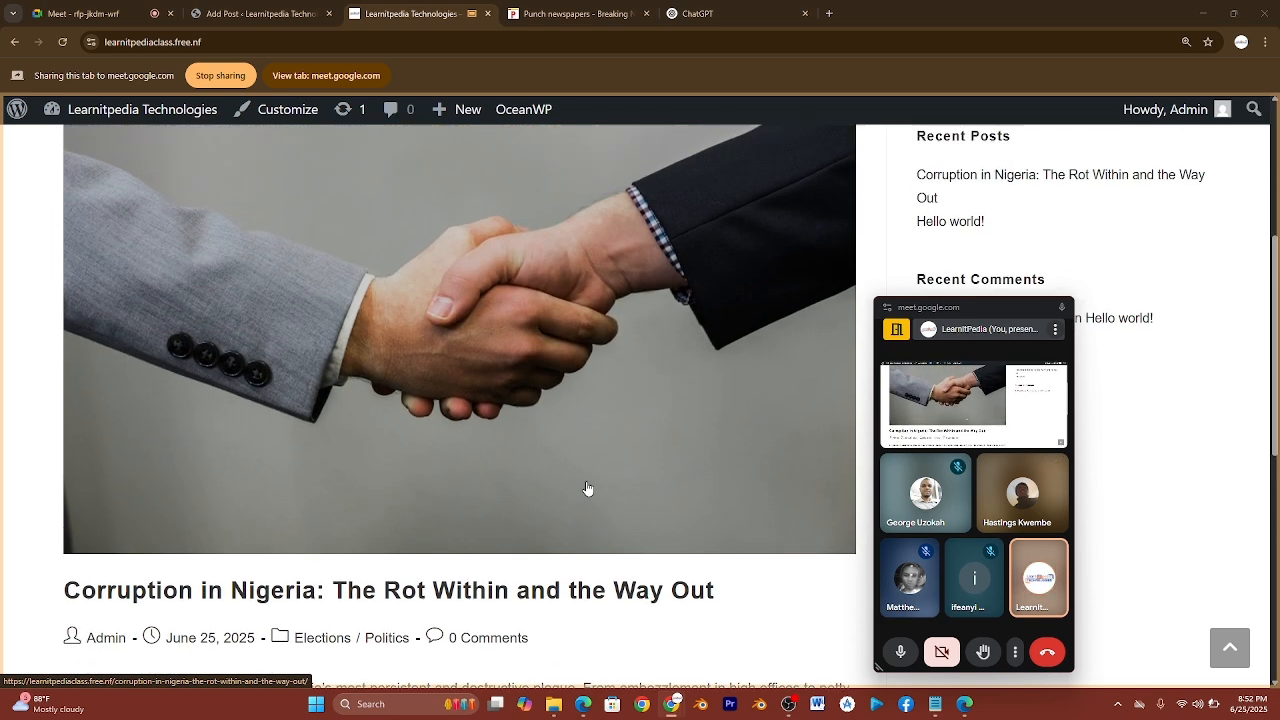
scroll(588, 489, down, 7)
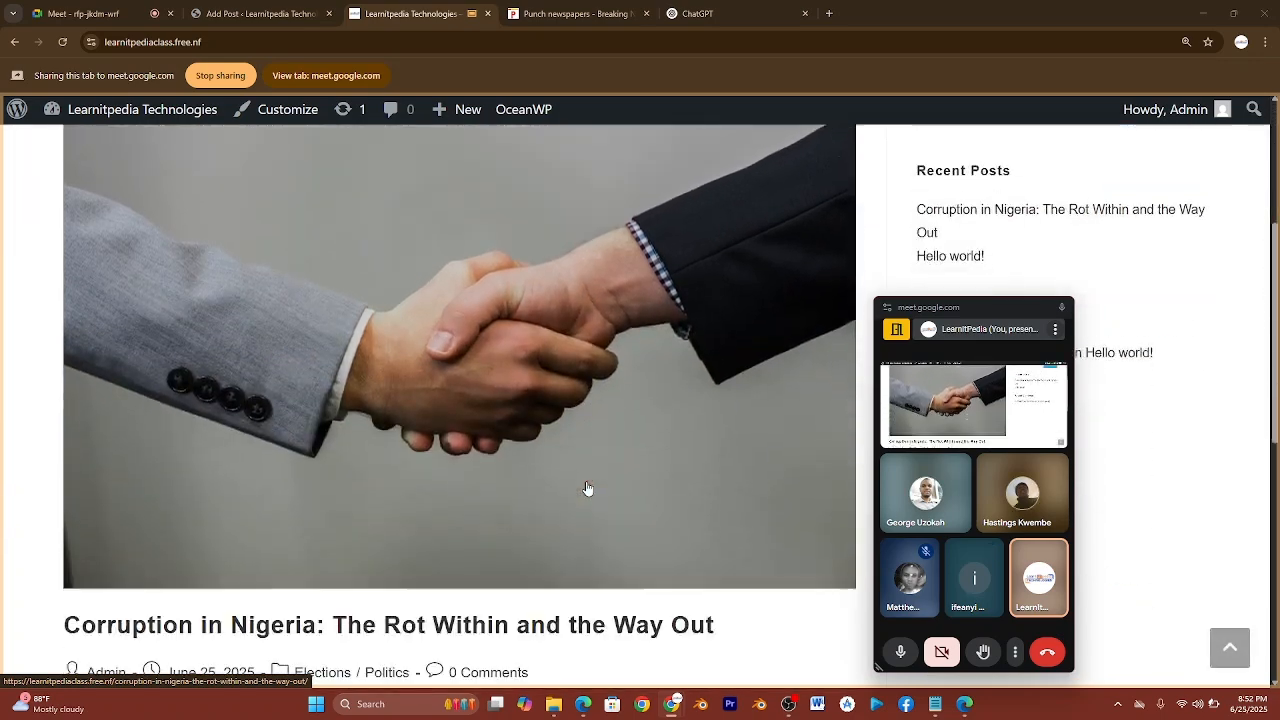
scroll(588, 489, up, 4)
scroll(588, 489, up, 3)
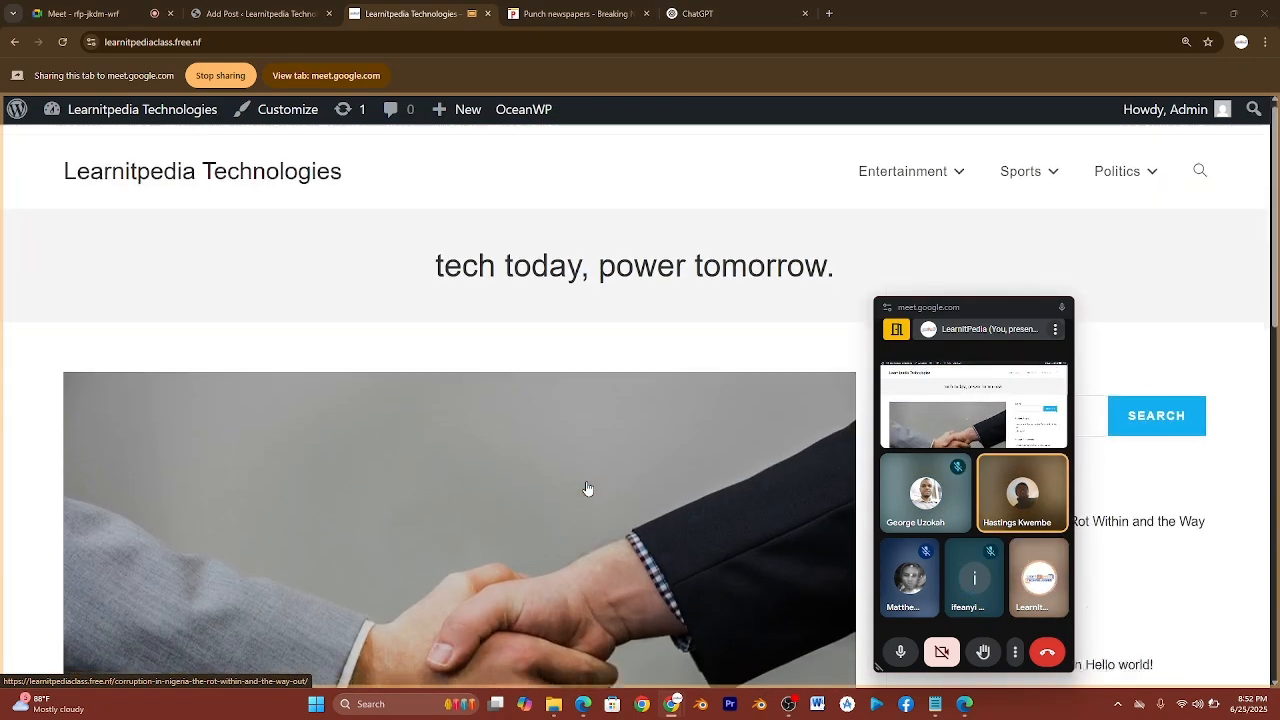
Look over the home page post and the Entertainment and Politics submenus, and open the Elections category page.
scroll(586, 491, down, 6)
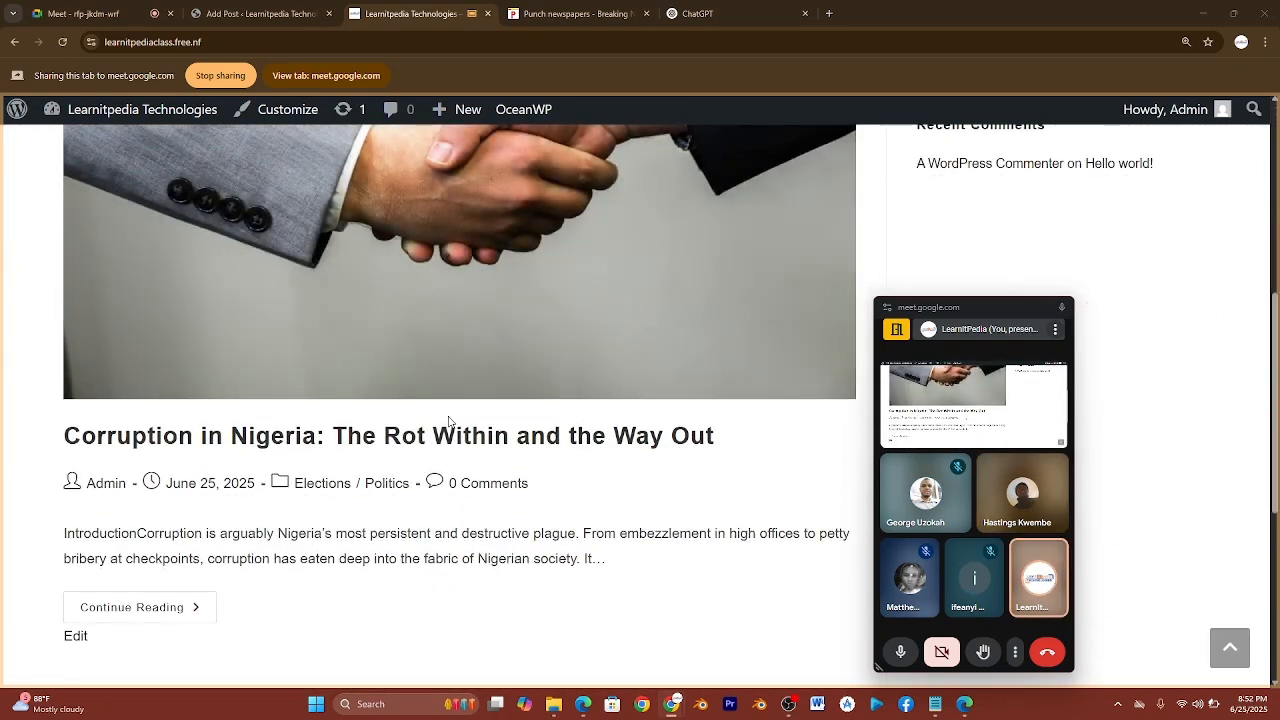
scroll(449, 420, up, 6)
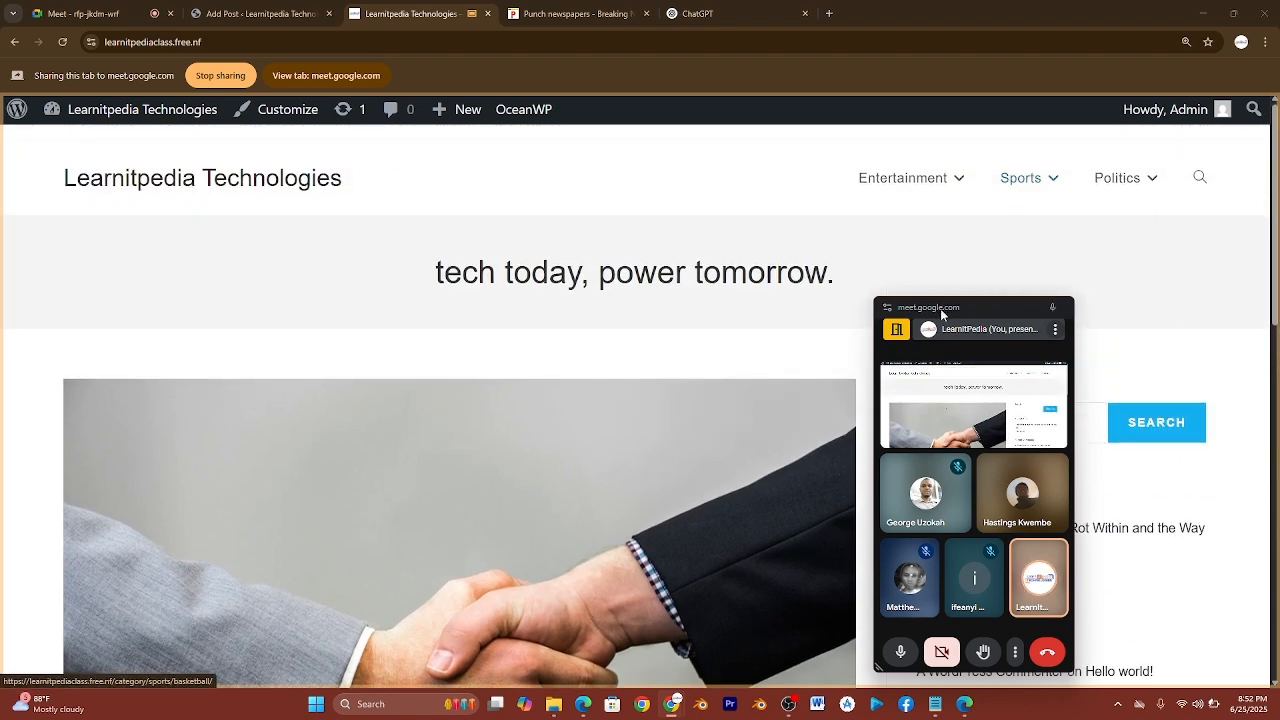
drag(941, 315, 419, 266)
mouse_move(921, 178)
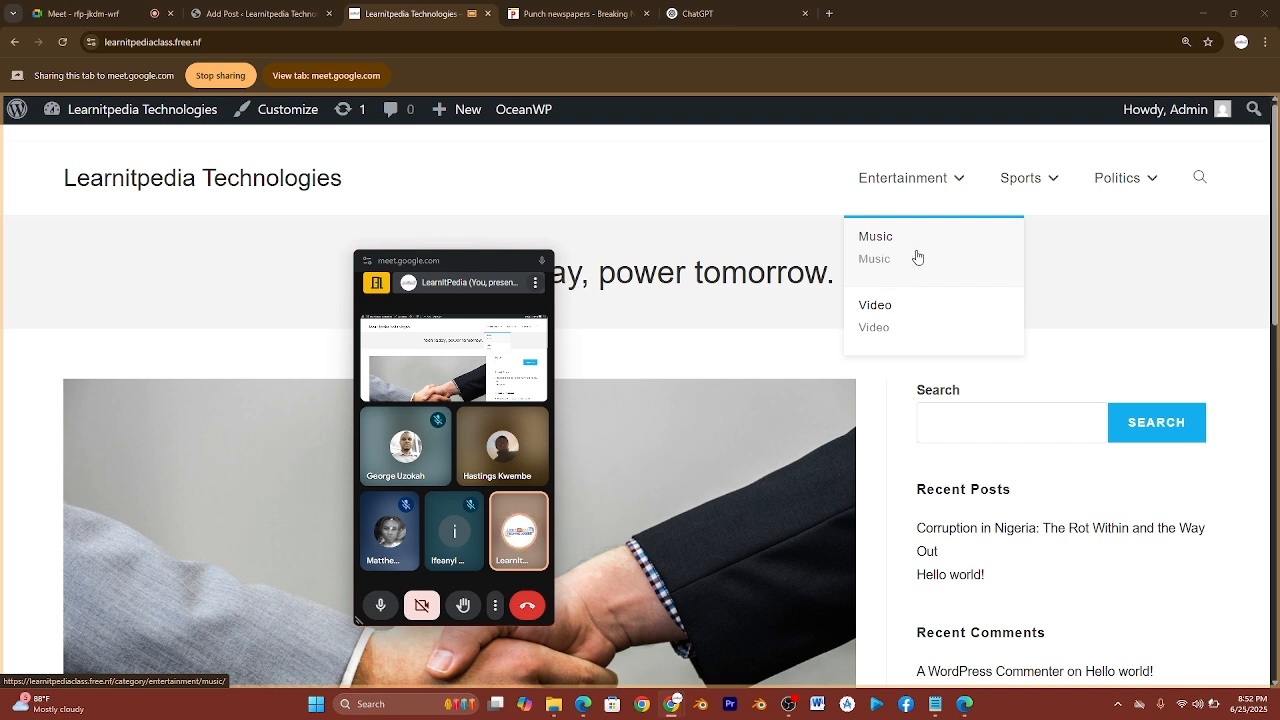
mouse_move(1117, 180)
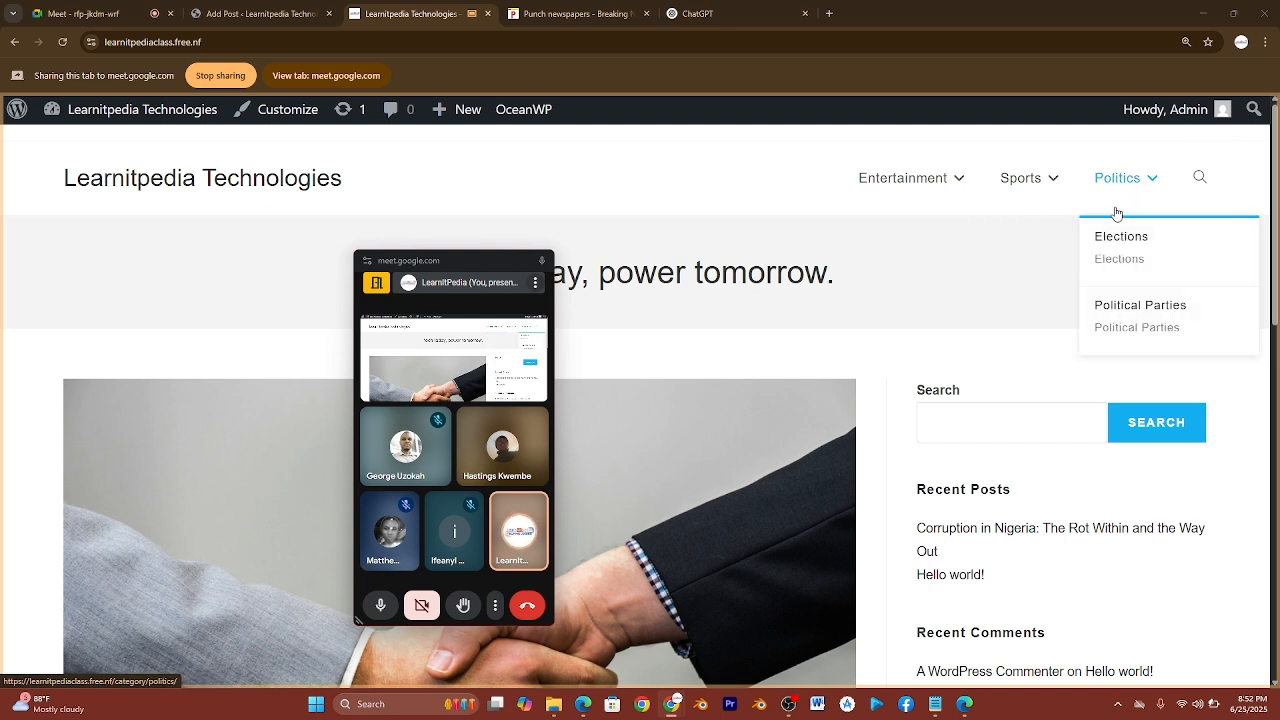
click(1113, 259)
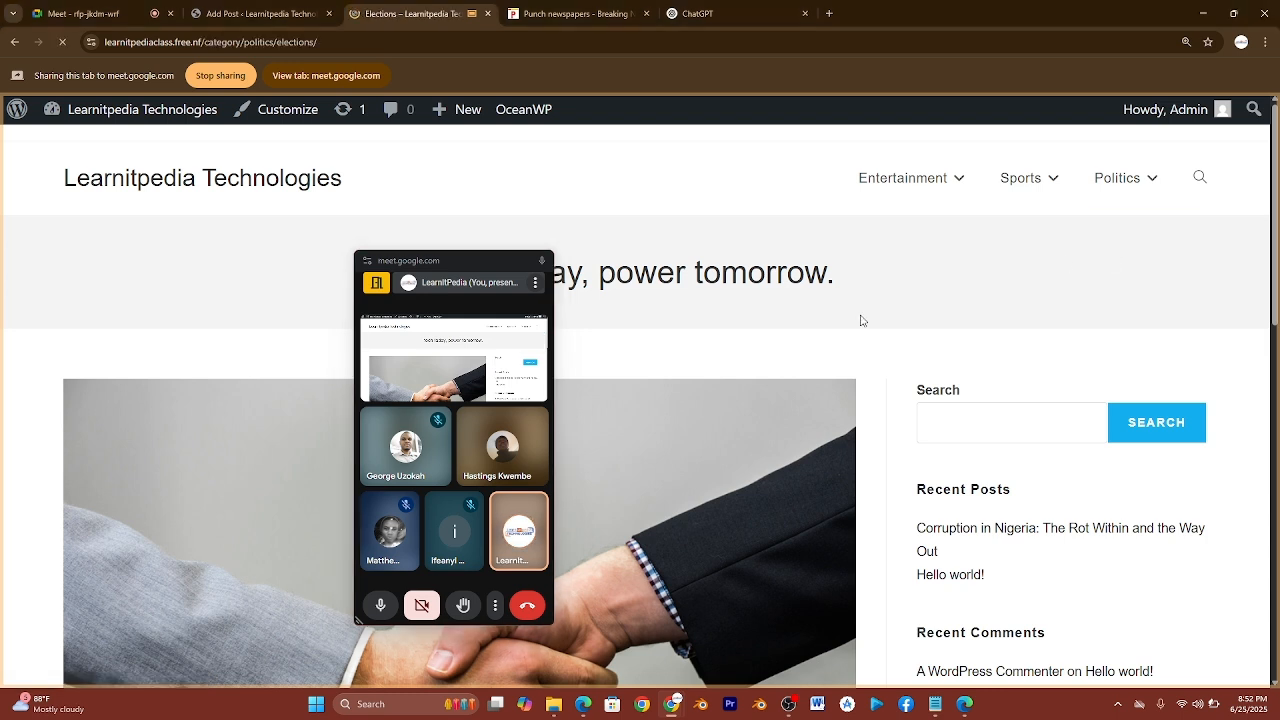
Examine the post listed on the Elections category page, and open the Music category page under Entertainment.
drag(480, 258, 917, 290)
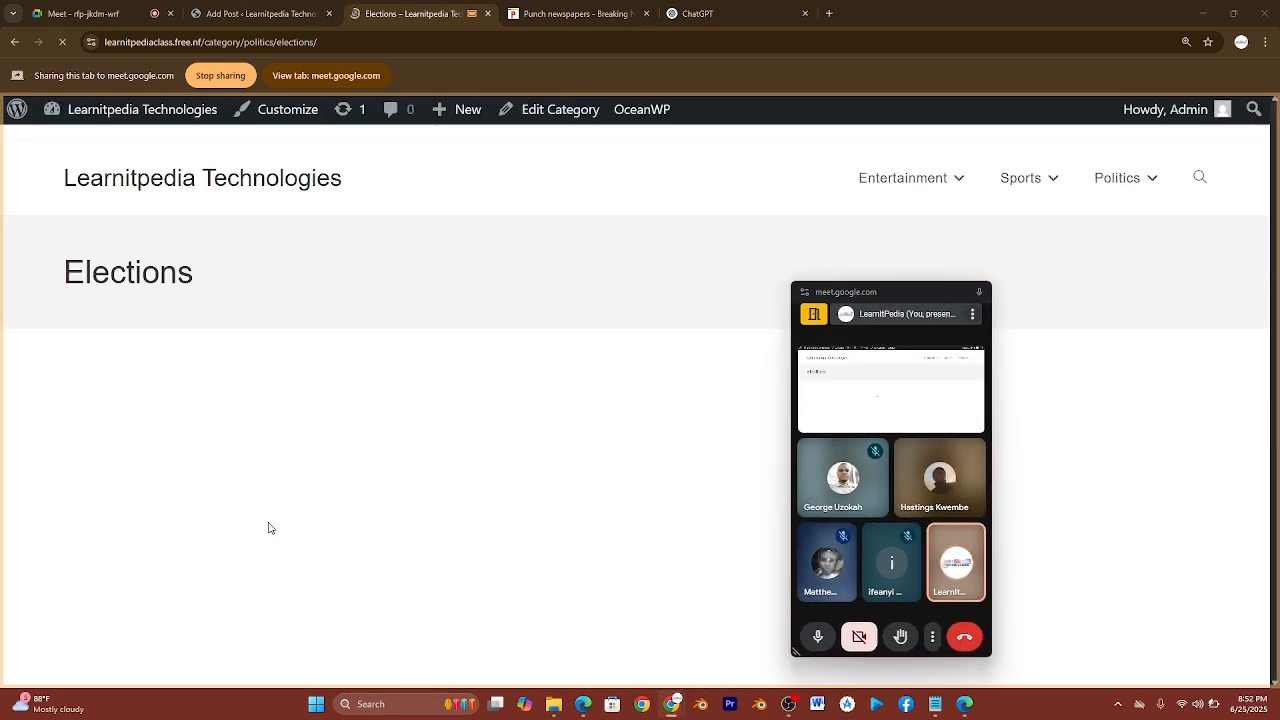
scroll(268, 528, down, 7)
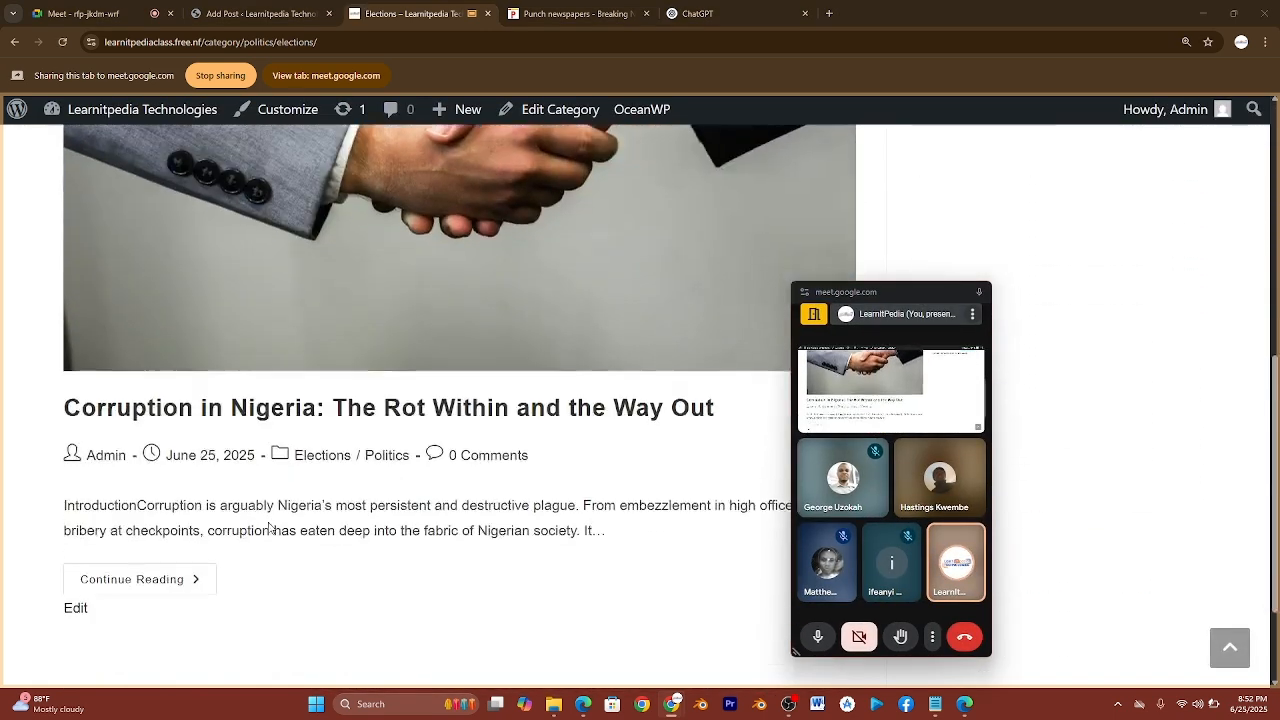
scroll(268, 528, up, 8)
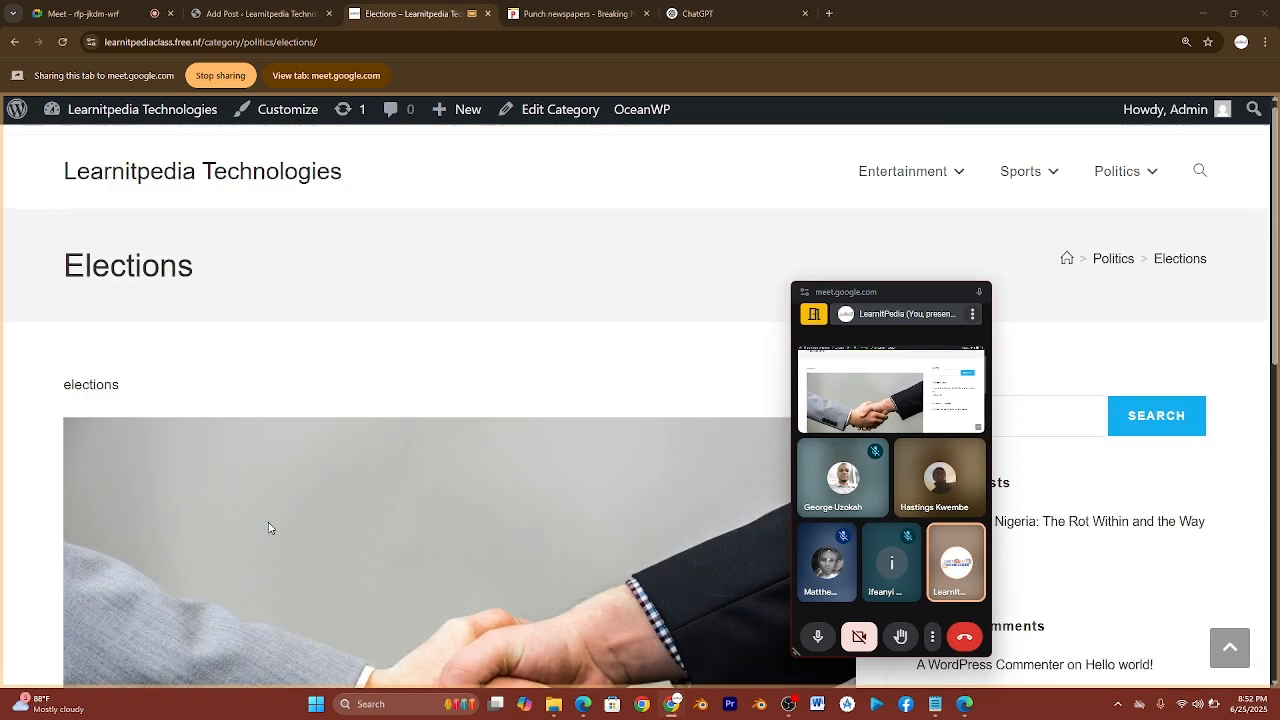
mouse_move(906, 208)
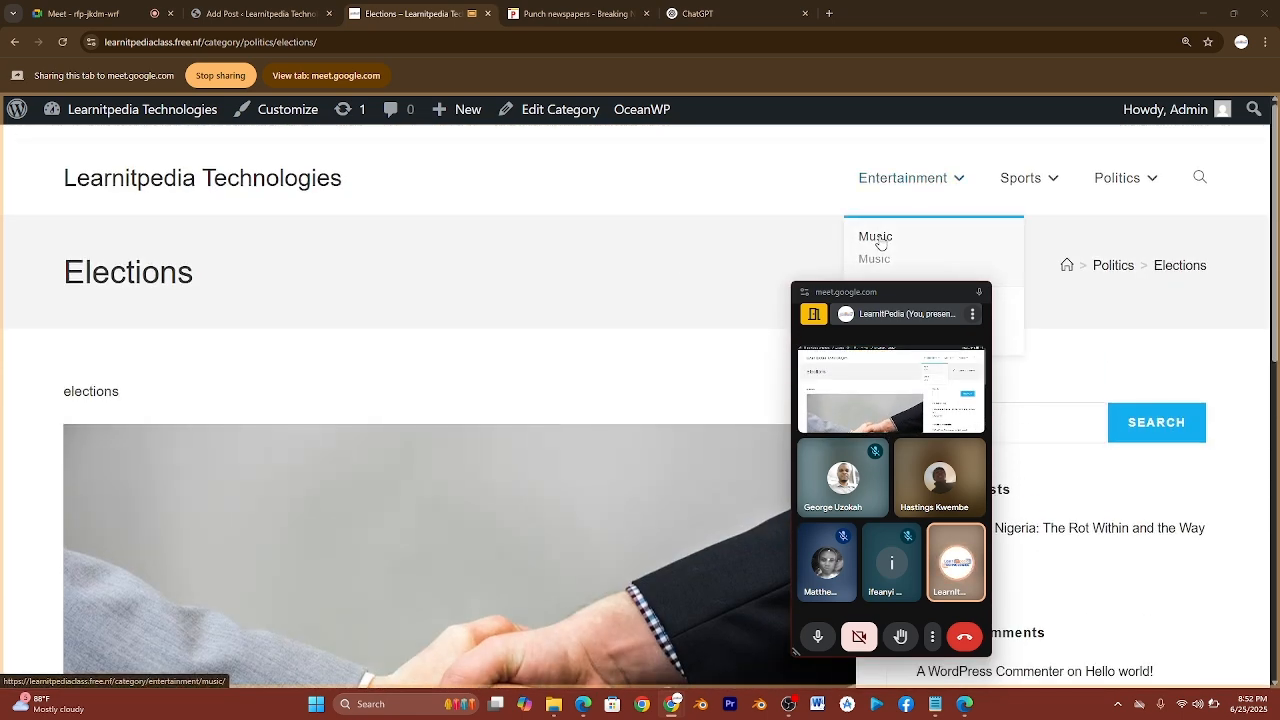
click(878, 238)
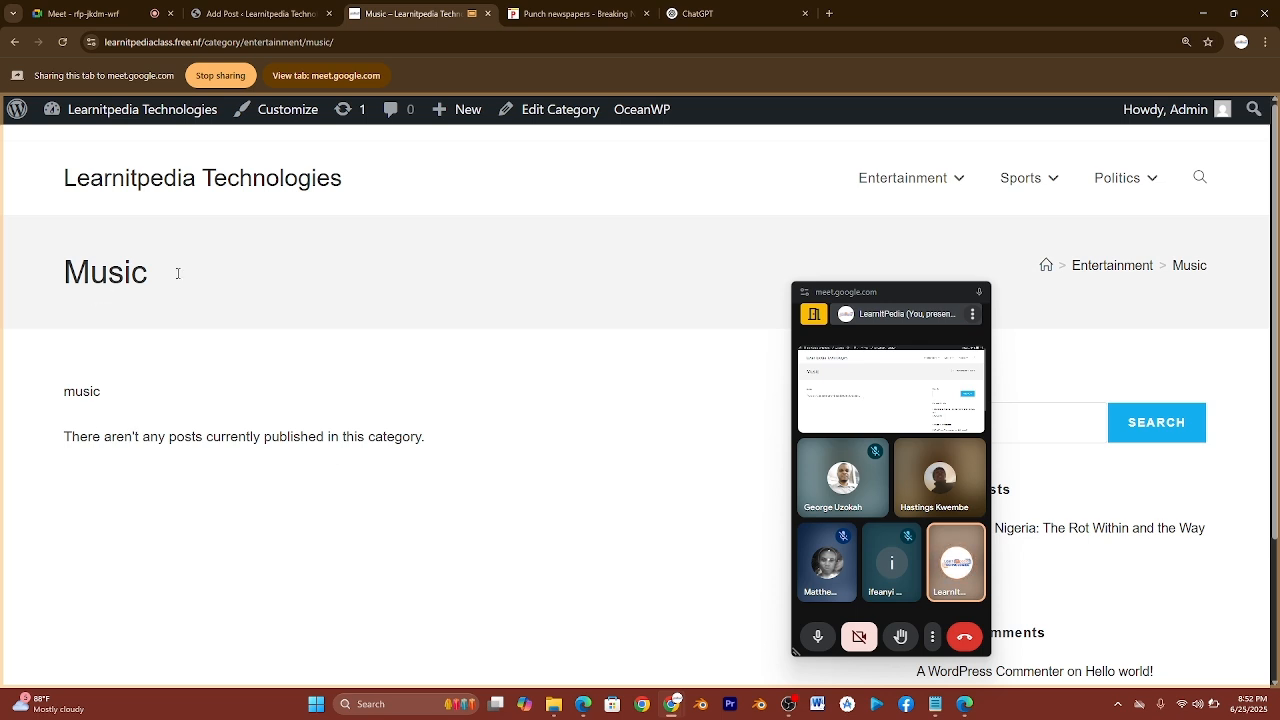
Return to the Elections category under Politics and open the post Corruption in Nigeria: The Rot Within and the Way Out.
mouse_move(1104, 201)
drag(902, 292, 562, 274)
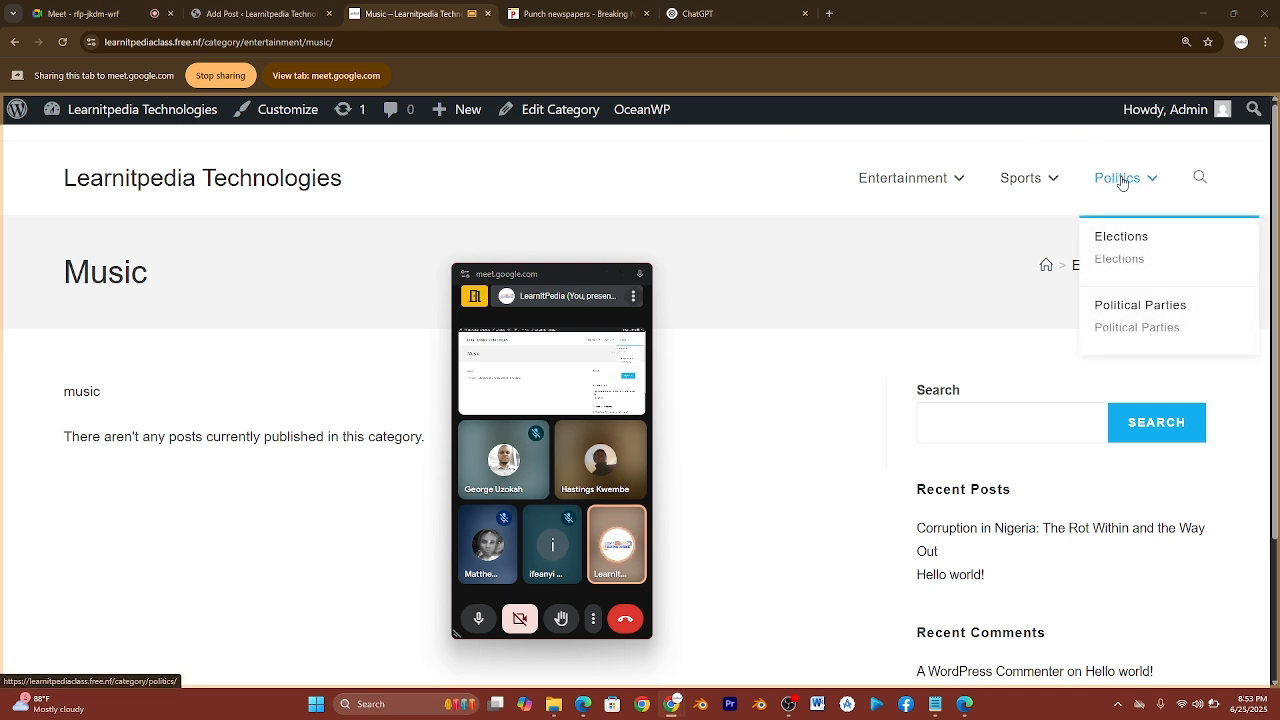
click(1112, 247)
drag(540, 277, 1168, 235)
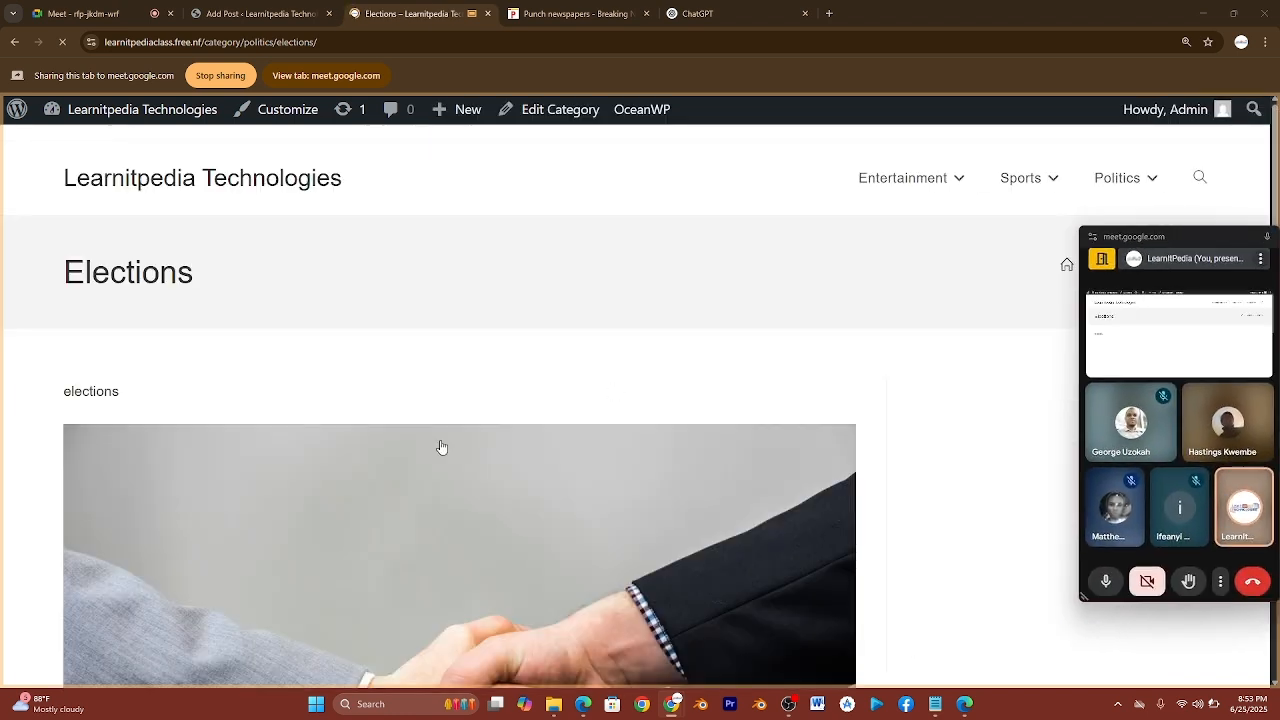
scroll(407, 493, down, 2)
scroll(407, 493, down, 1)
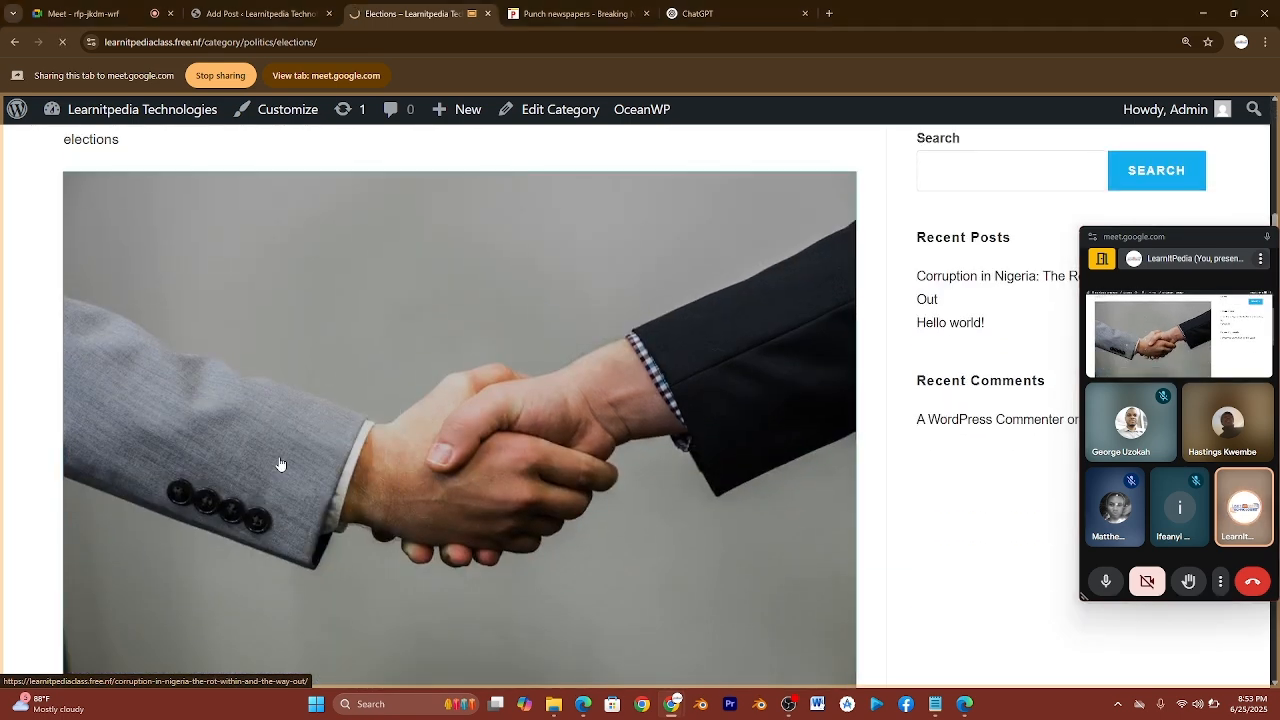
click(281, 464)
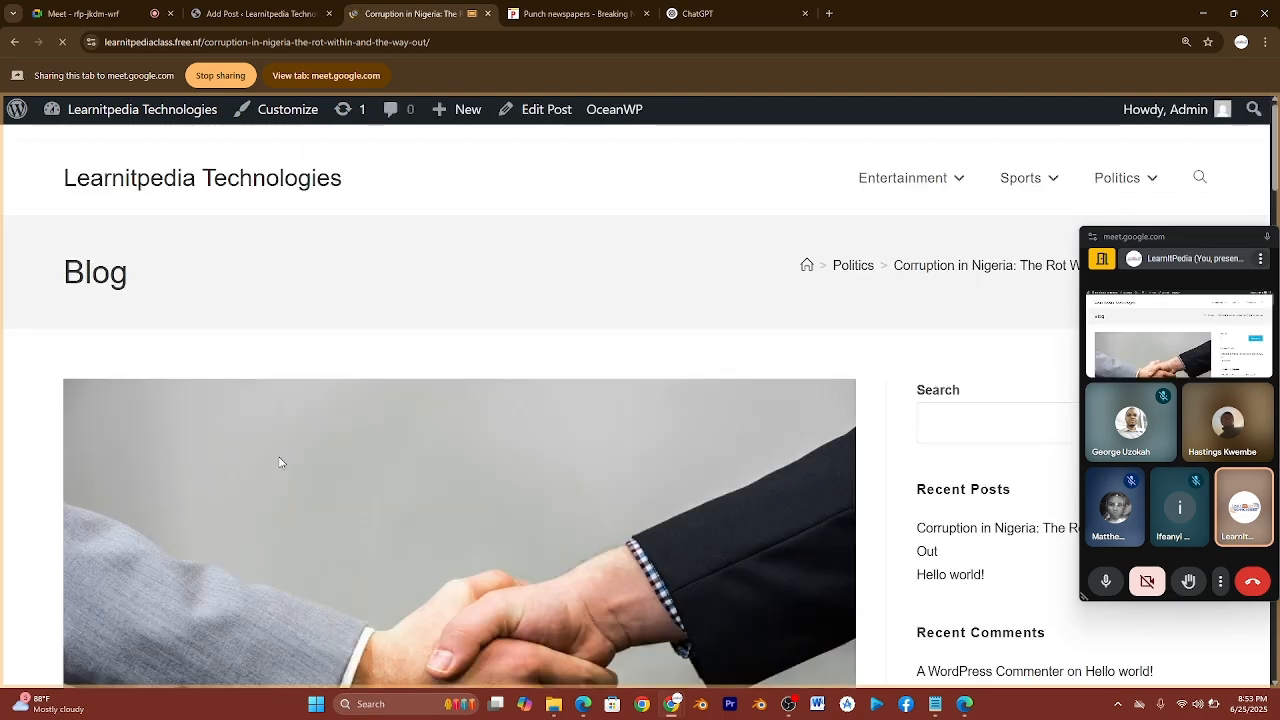
Read through the published corruption article from its images to the practical solutions, and return to its beginning.
scroll(281, 463, down, 8)
scroll(281, 463, down, 12)
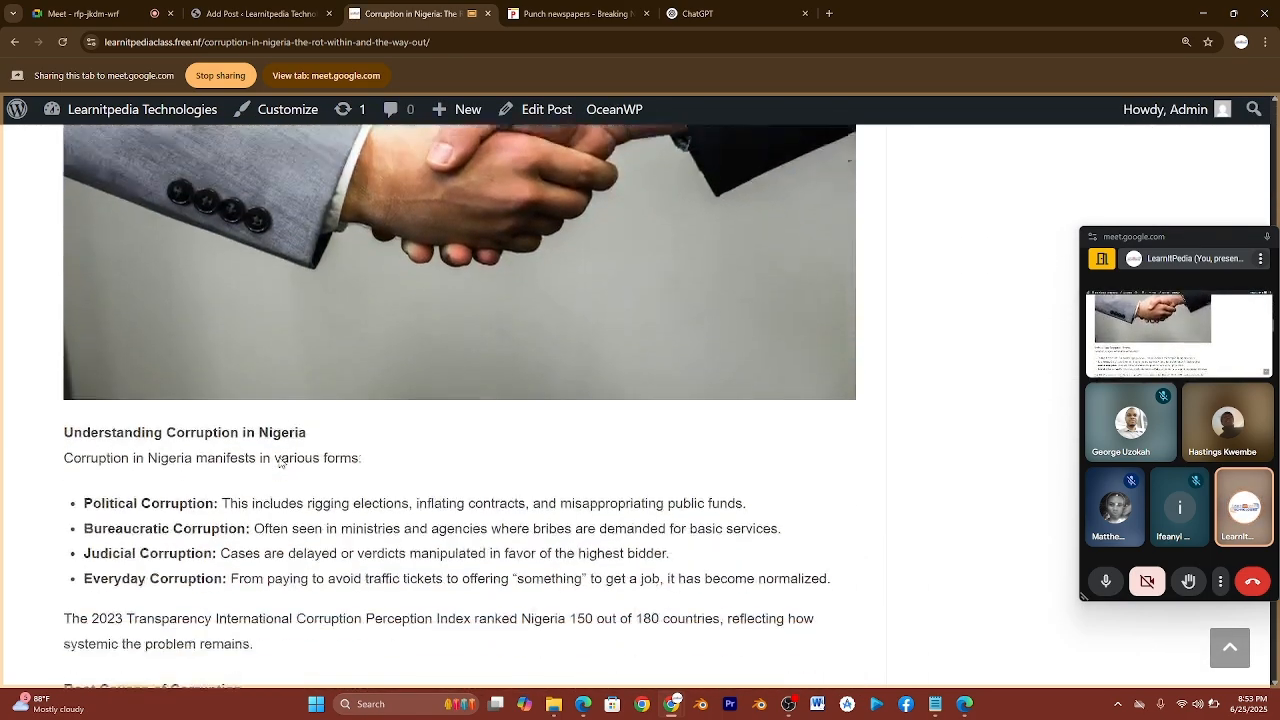
scroll(281, 463, down, 10)
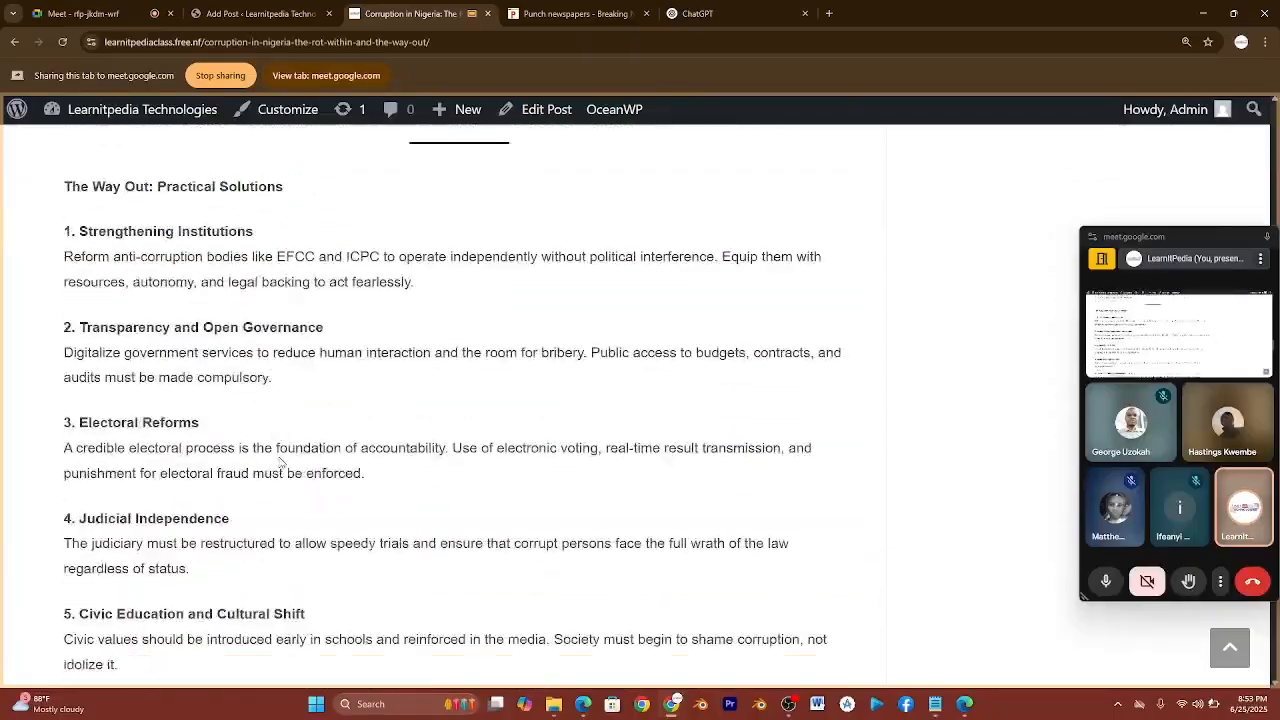
scroll(281, 463, up, 20)
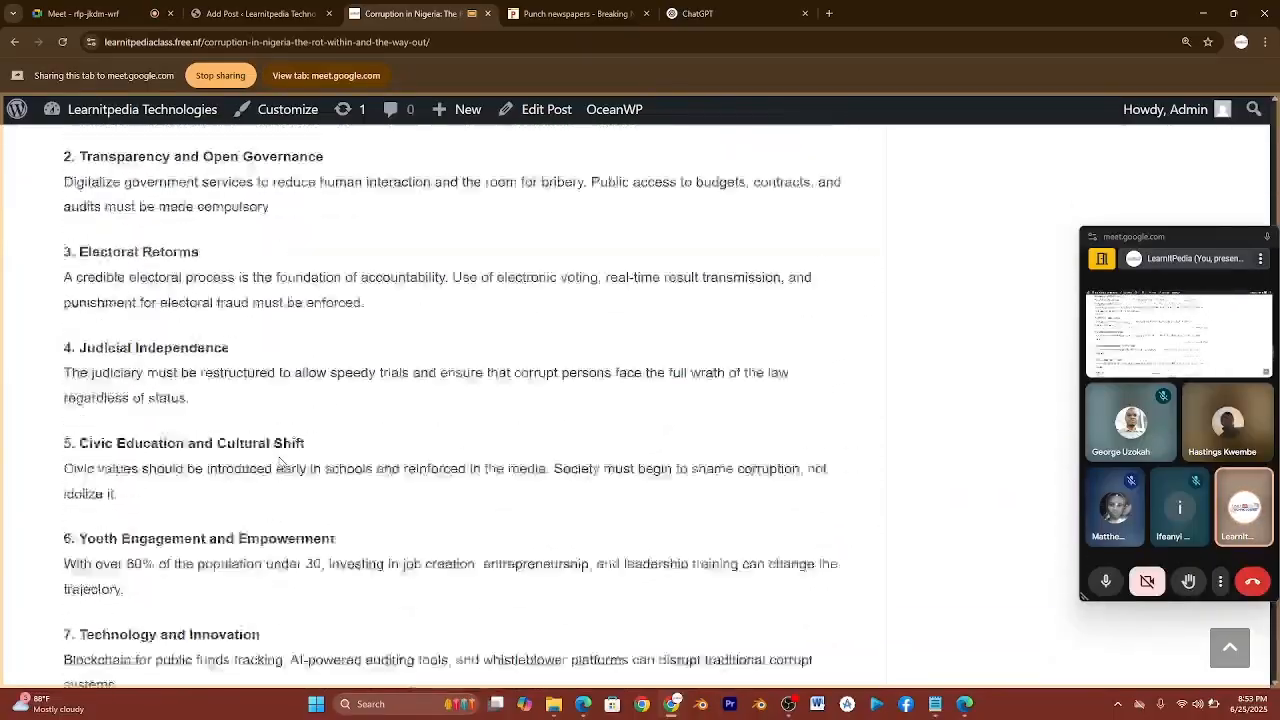
scroll(281, 463, up, 10)
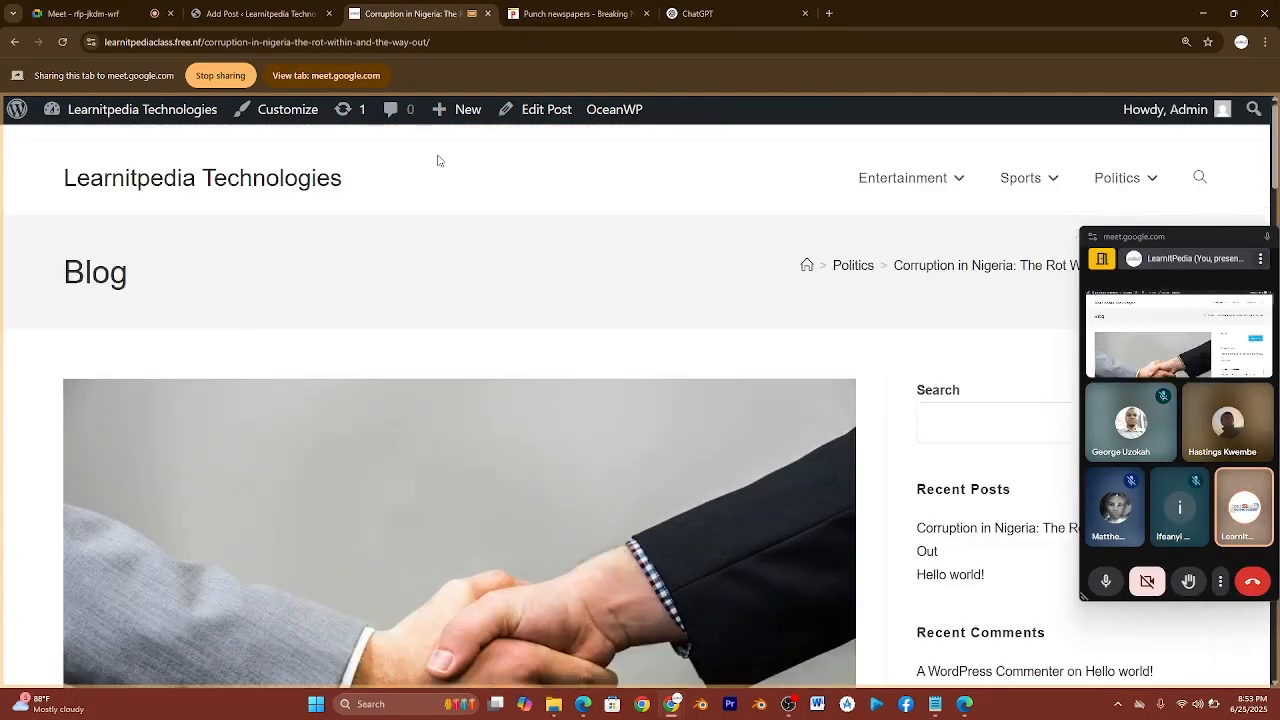
Select the corruption post's full web address and launch the WhatsApp app.
click(452, 43)
drag(452, 43, 52, 55)
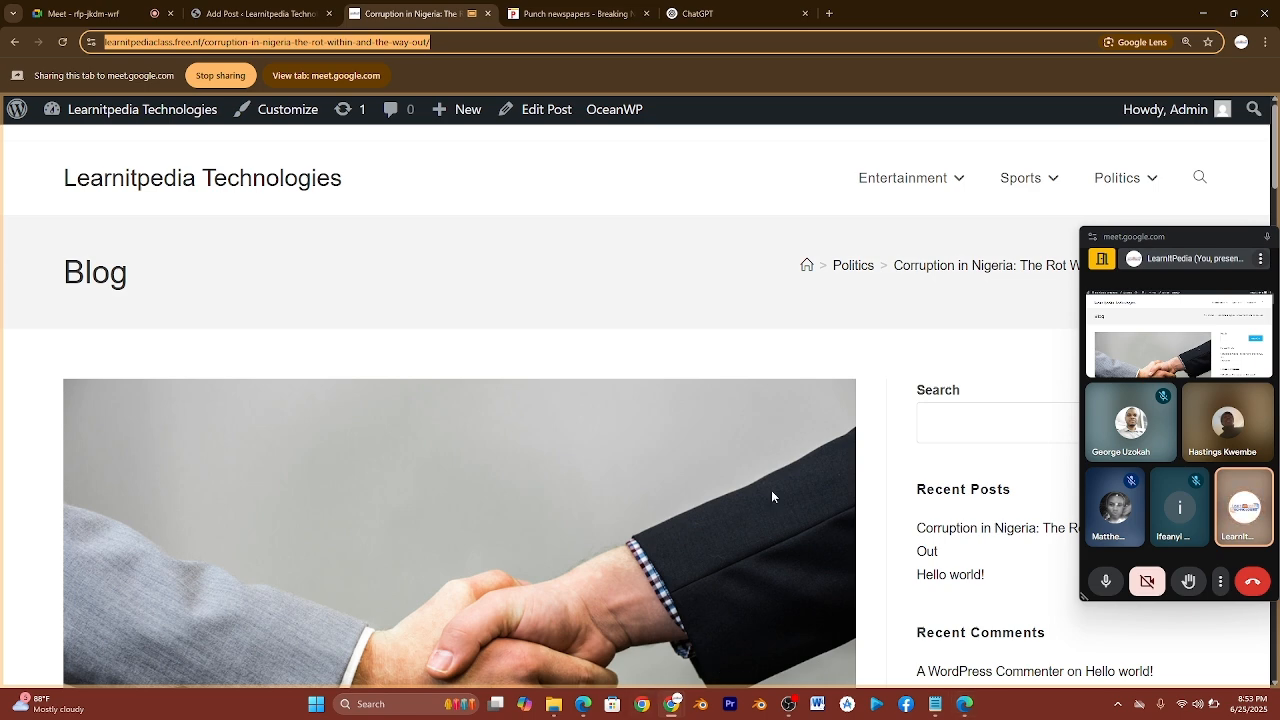
click(316, 704)
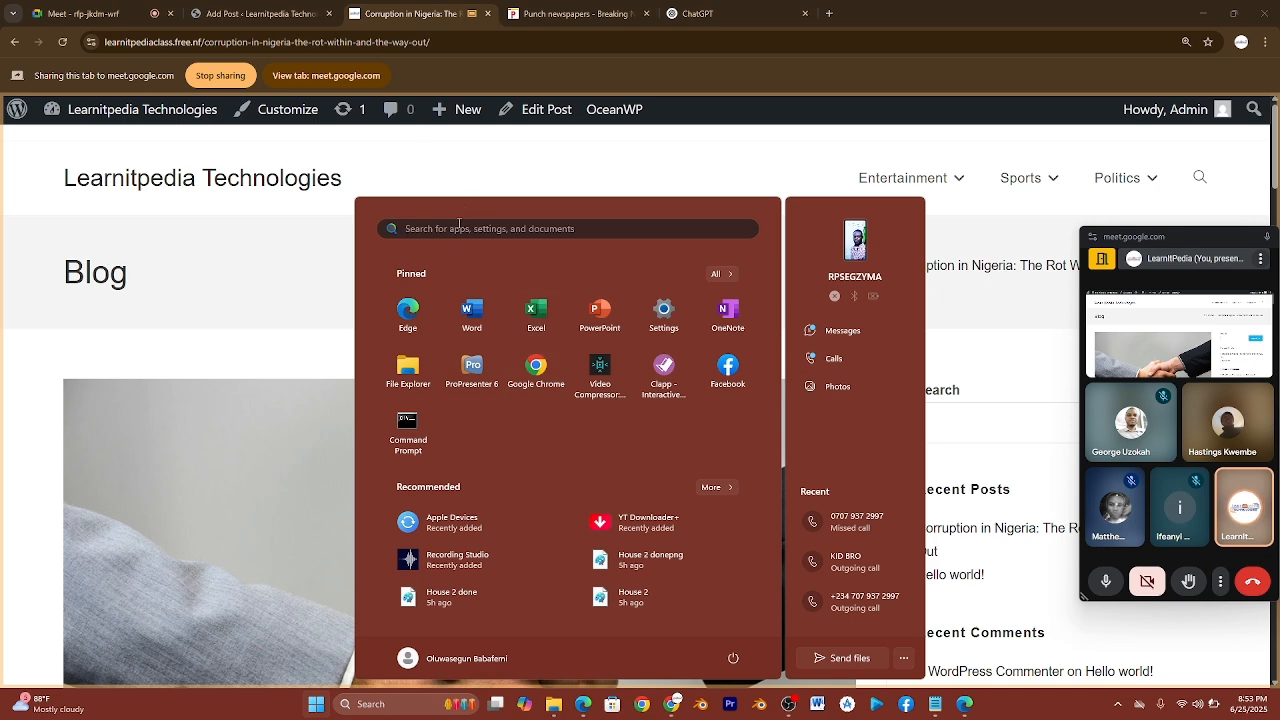
click(458, 228)
text(WHatsApp)
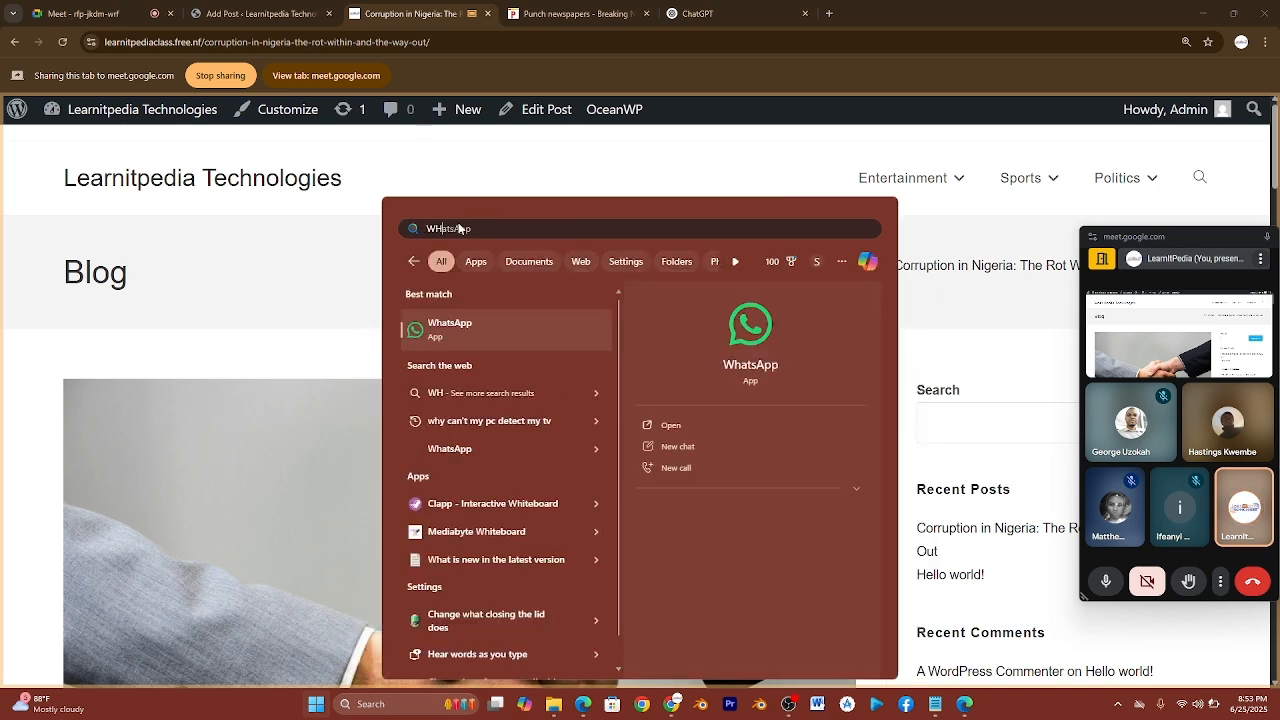
click(527, 338)
click(115, 359)
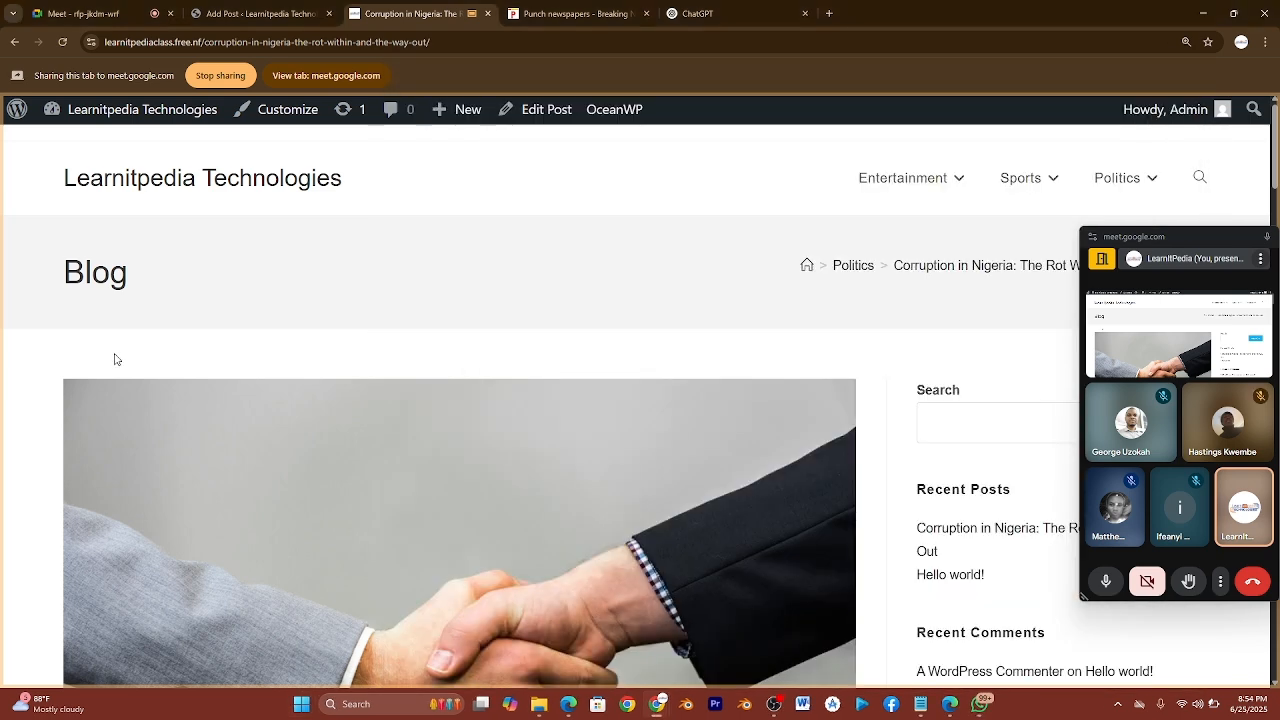